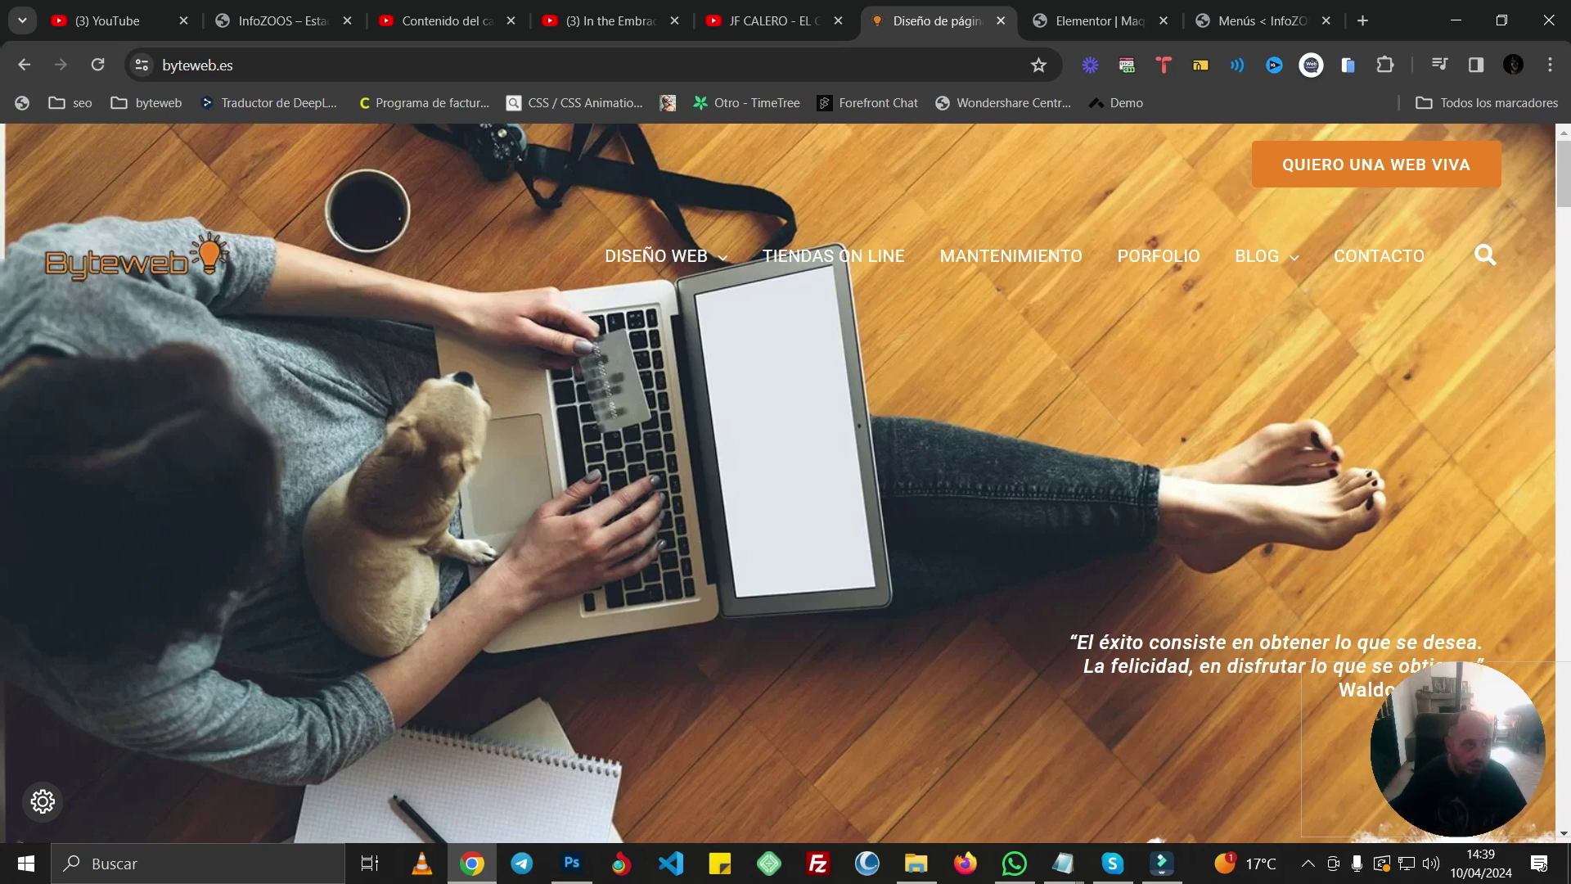
- Switch to the infozoos.byteweb.es home page, look over its full-screen overlay menu and close the overlay
{"action": "left_click", "coordinate": [282, 21]}
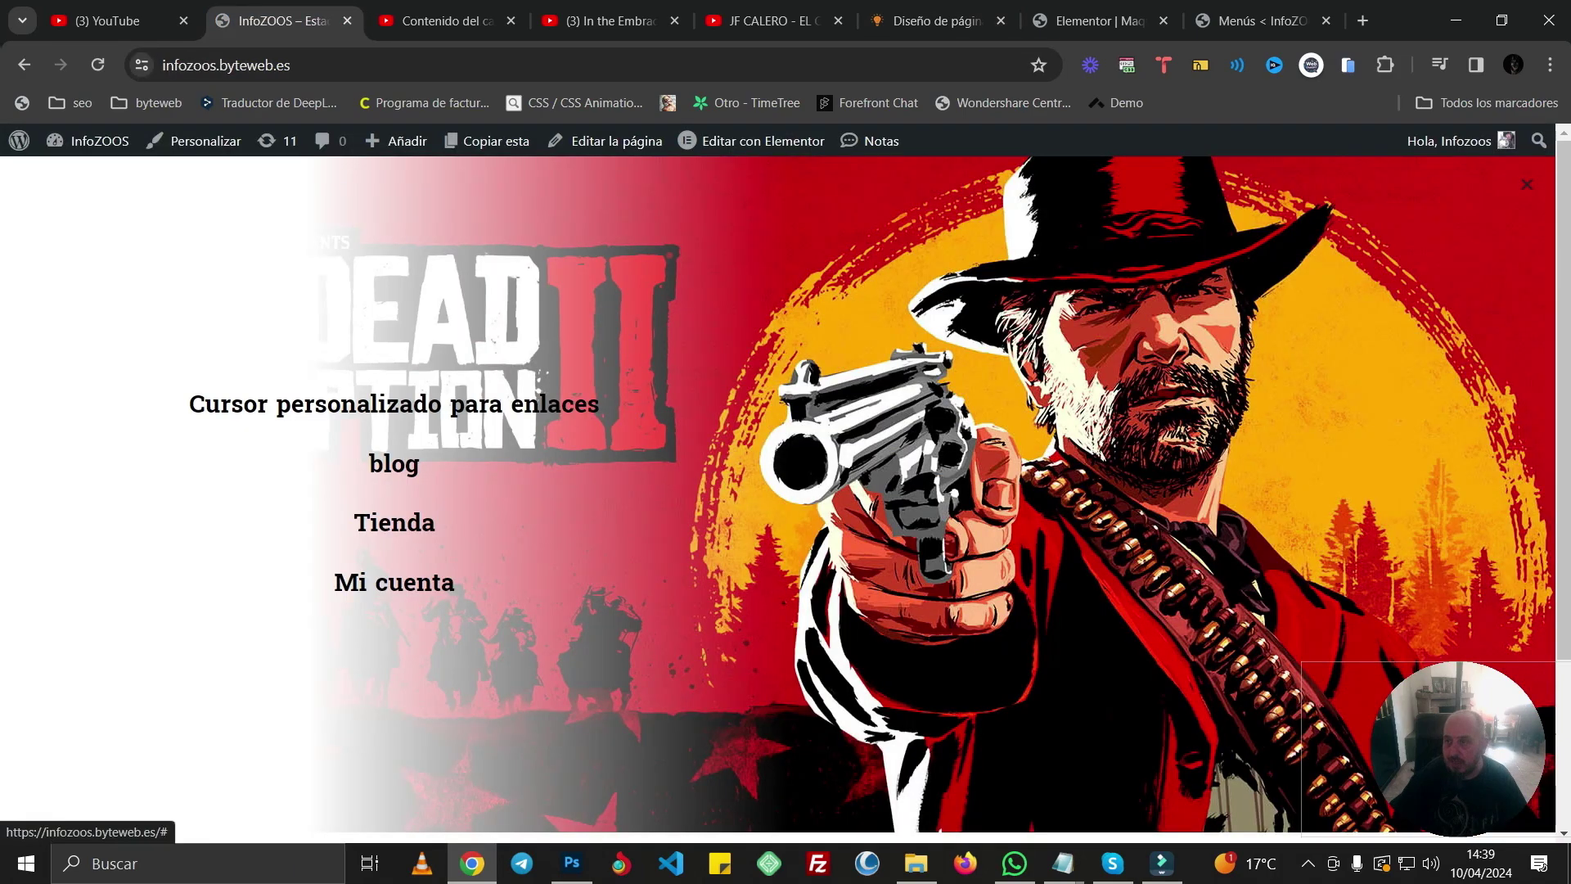
{"action": "left_click", "coordinate": [332, 462]}
{"action": "left_click", "coordinate": [1345, 188]}
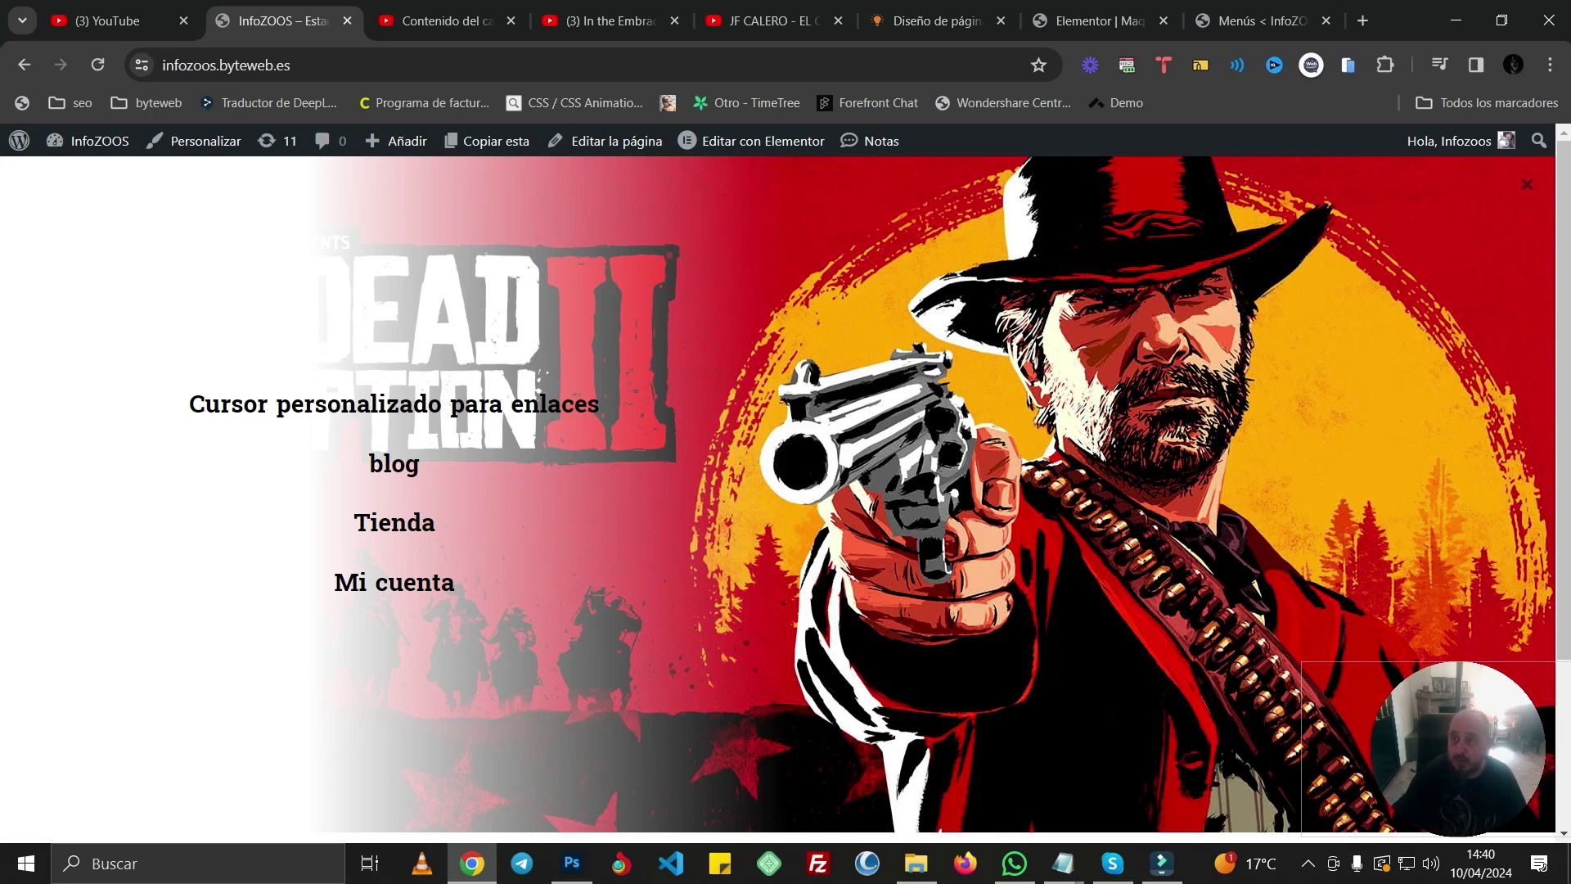
{"action": "left_click", "coordinate": [1527, 185]}
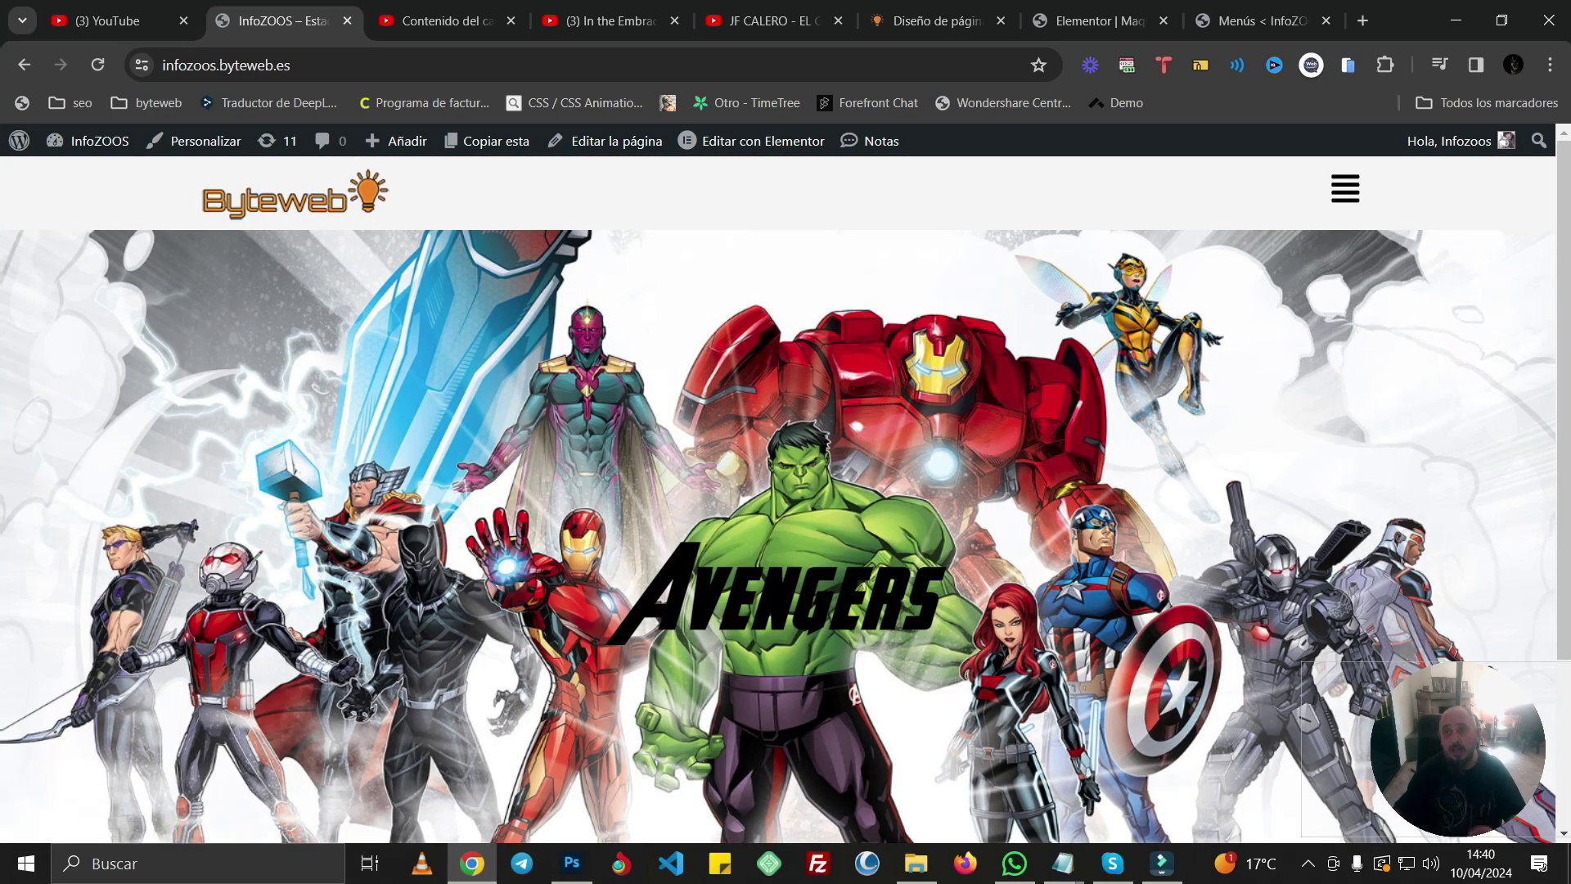
- On the WordPress Menús page, check in the screen options whether the advanced menu property Clases CSS is enabled
{"action": "left_click", "coordinate": [1252, 21]}
{"action": "scroll", "coordinate": [851, 491], "scroll_direction": "up", "scroll_amount": 15}
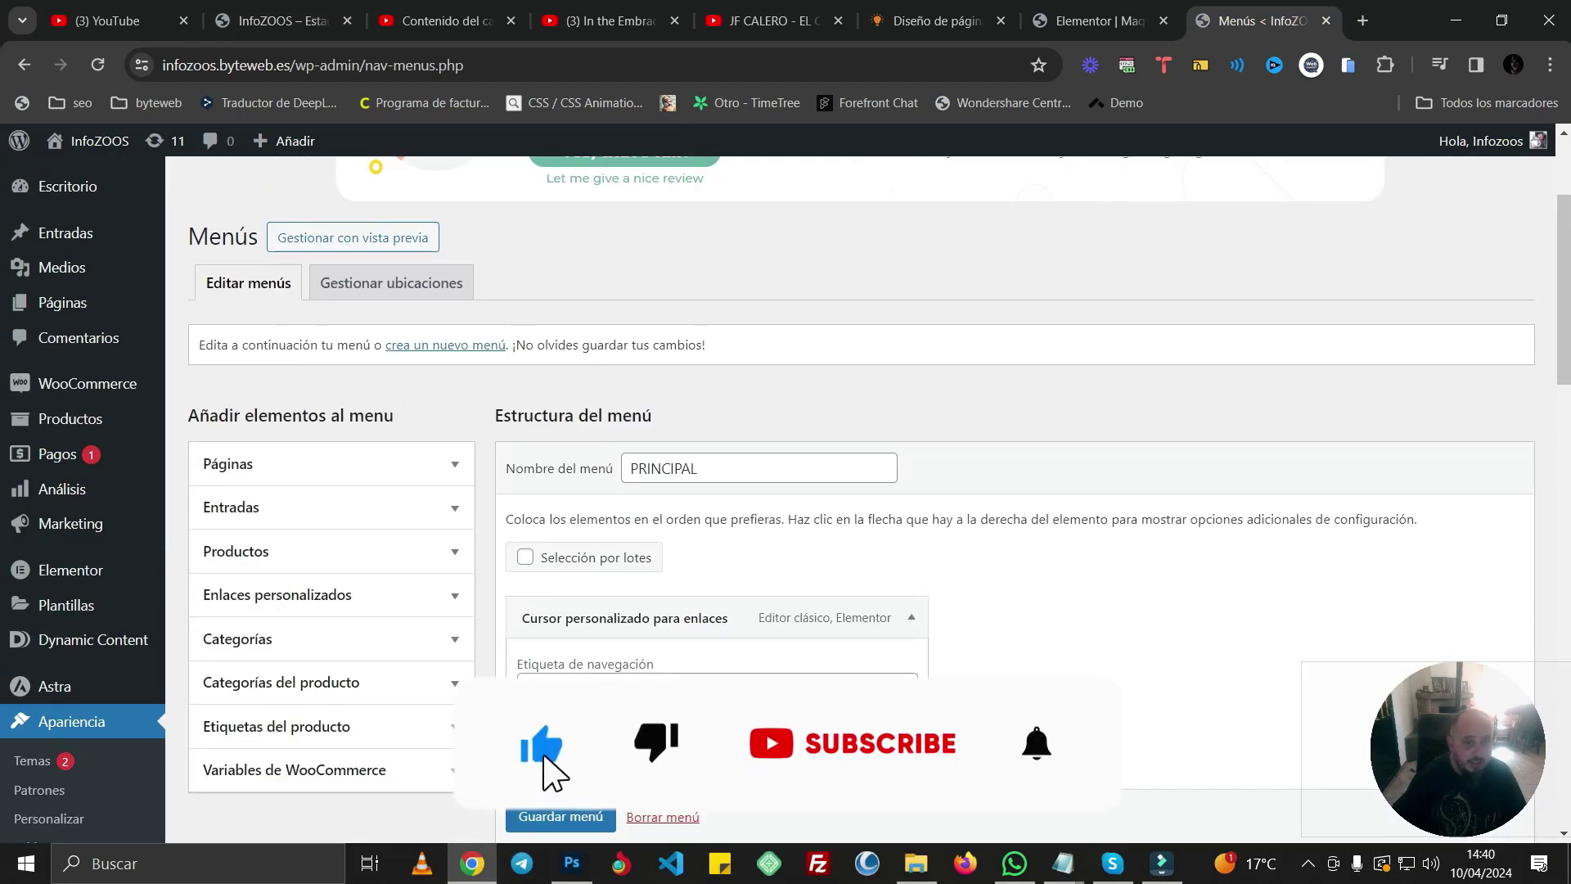
{"action": "scroll", "coordinate": [851, 491], "scroll_direction": "down", "scroll_amount": 3}
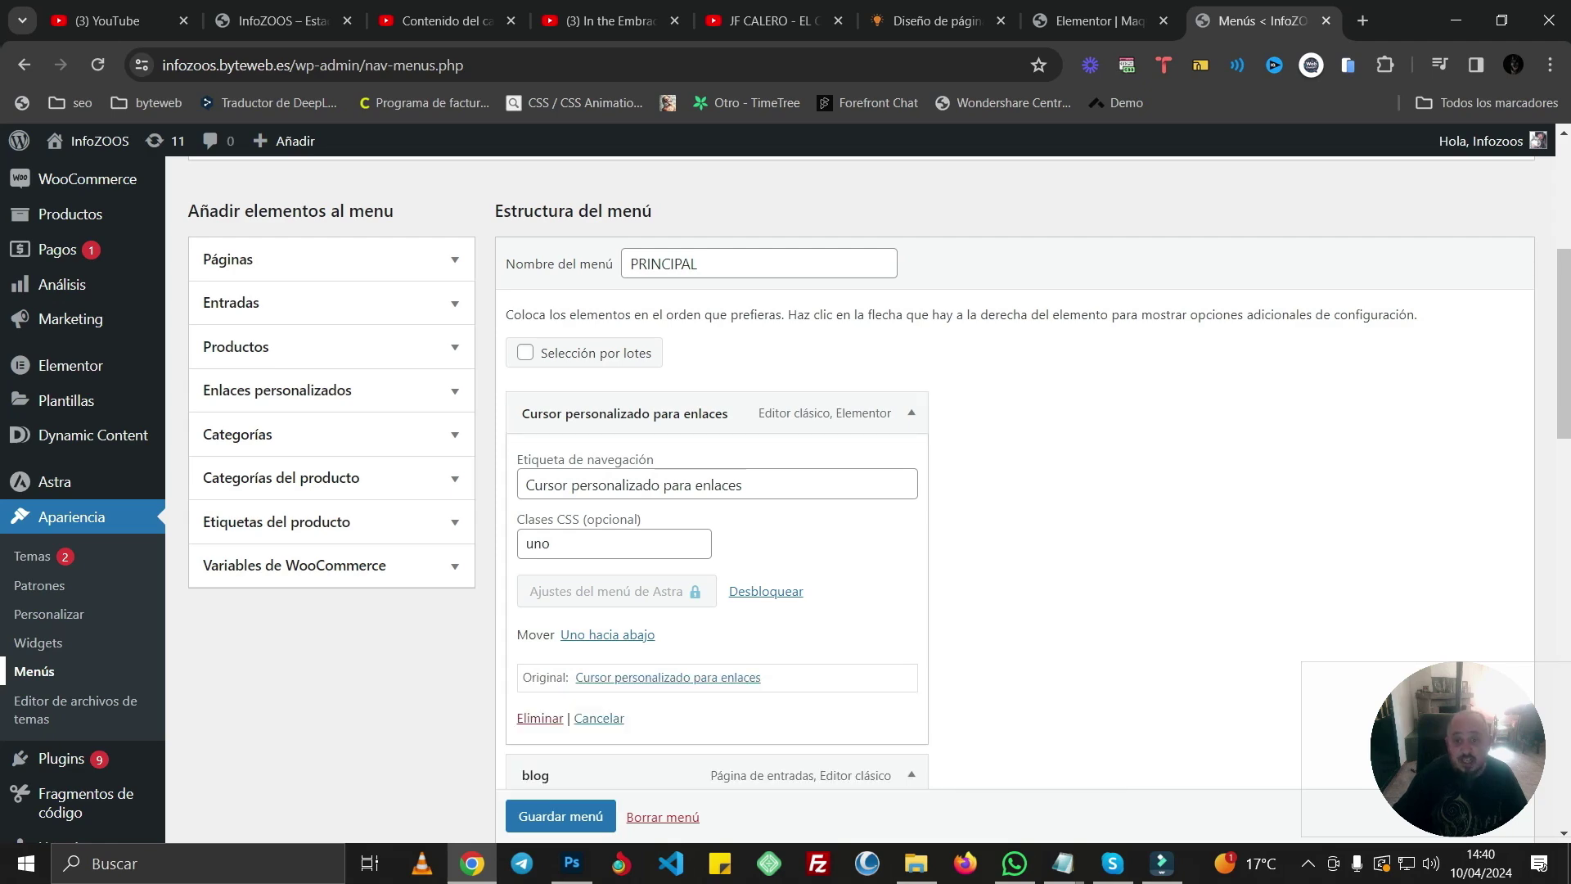
{"action": "scroll", "coordinate": [851, 491], "scroll_direction": "down", "scroll_amount": 9}
{"action": "scroll", "coordinate": [851, 491], "scroll_direction": "up", "scroll_amount": 15}
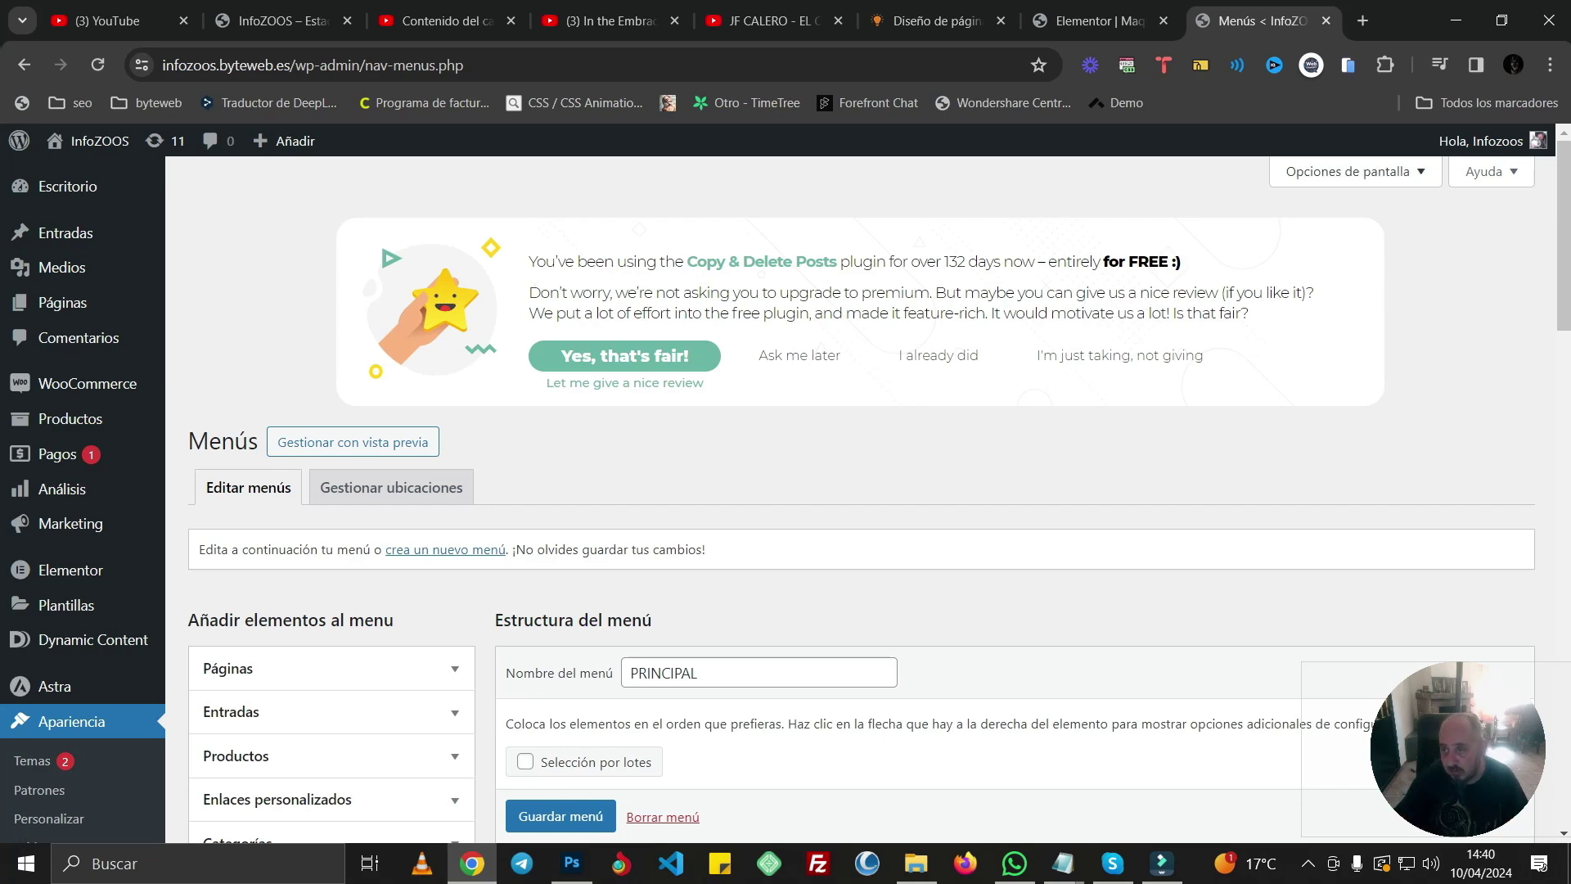
{"action": "left_click", "coordinate": [1350, 171]}
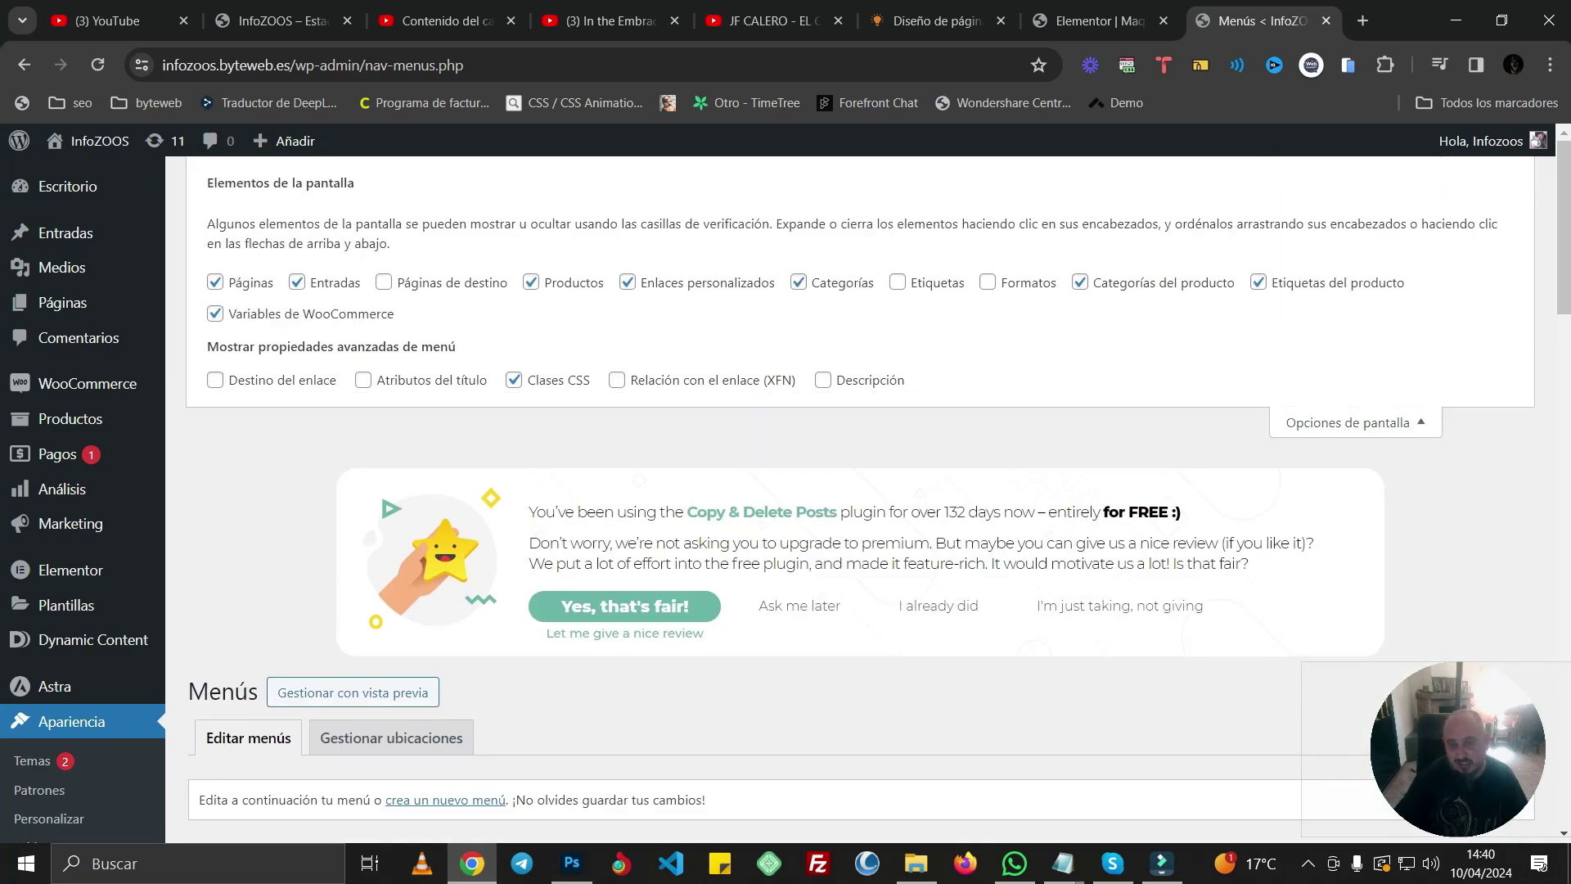
{"action": "scroll", "coordinate": [860, 491], "scroll_direction": "down", "scroll_amount": 3}
{"action": "scroll", "coordinate": [859, 490], "scroll_direction": "up", "scroll_amount": 3}
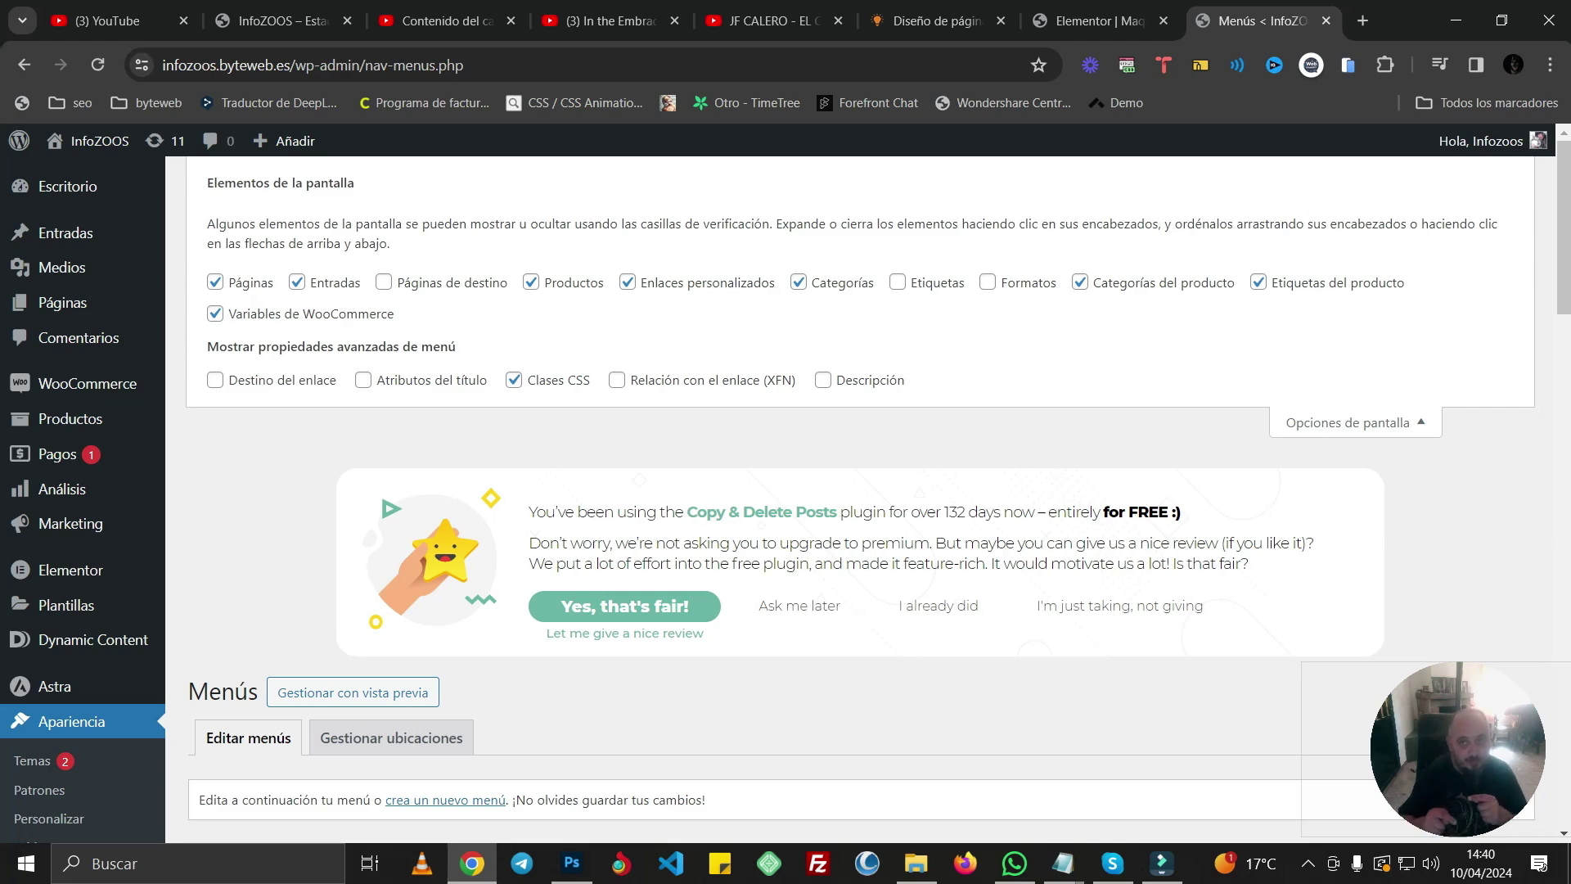
- Review the CSS class of each item in the PRINCIPAL menu and save the menu
{"action": "scroll", "coordinate": [859, 491], "scroll_direction": "down", "scroll_amount": 6}
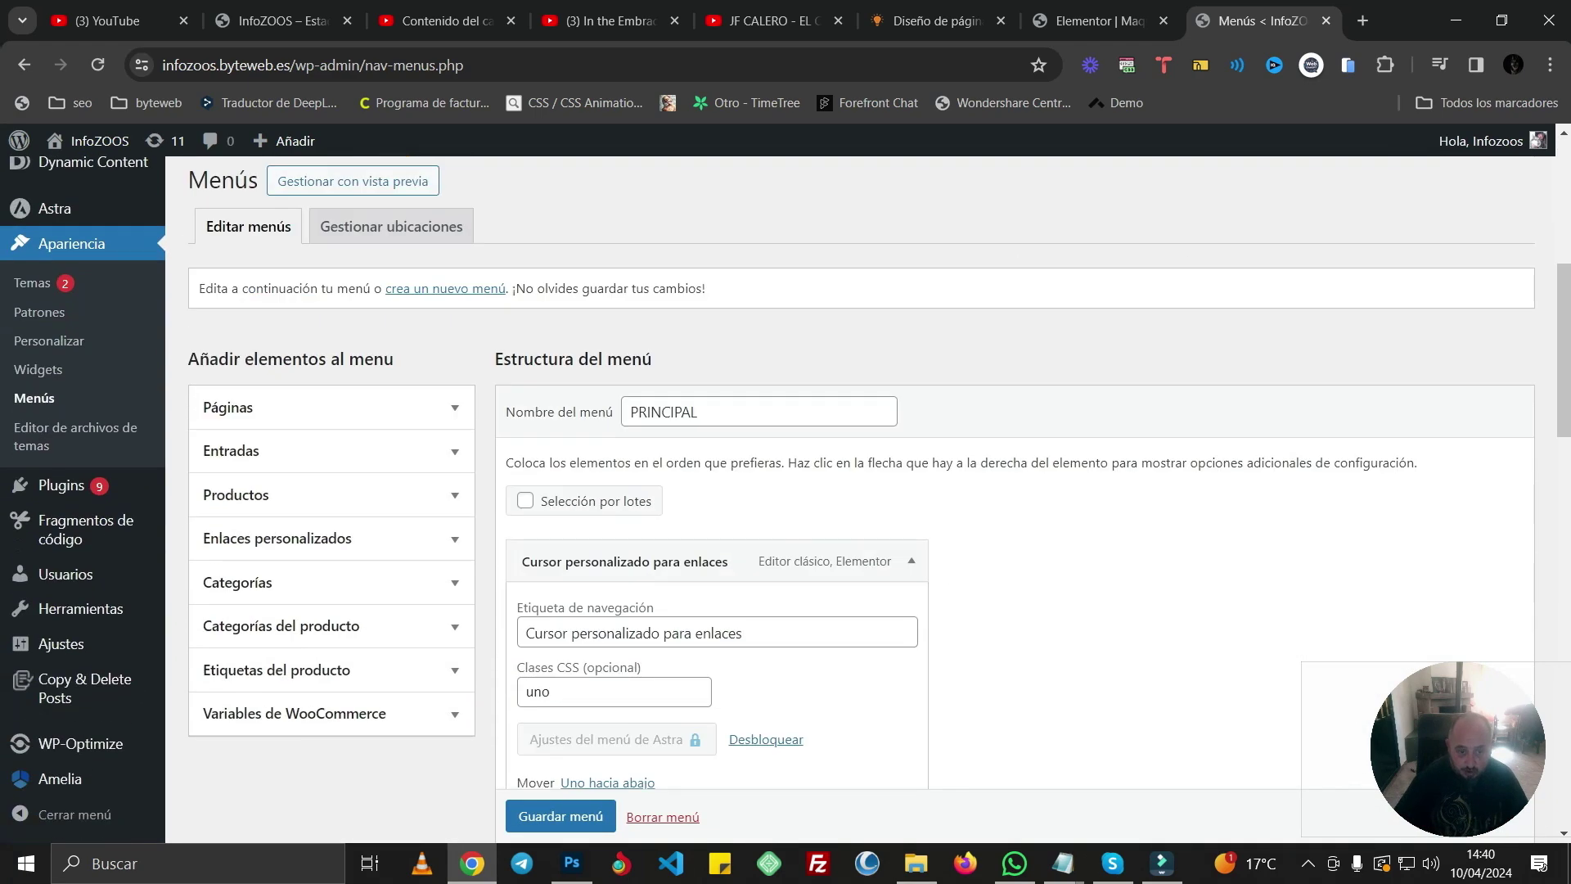
{"action": "scroll", "coordinate": [860, 491], "scroll_direction": "down", "scroll_amount": 3}
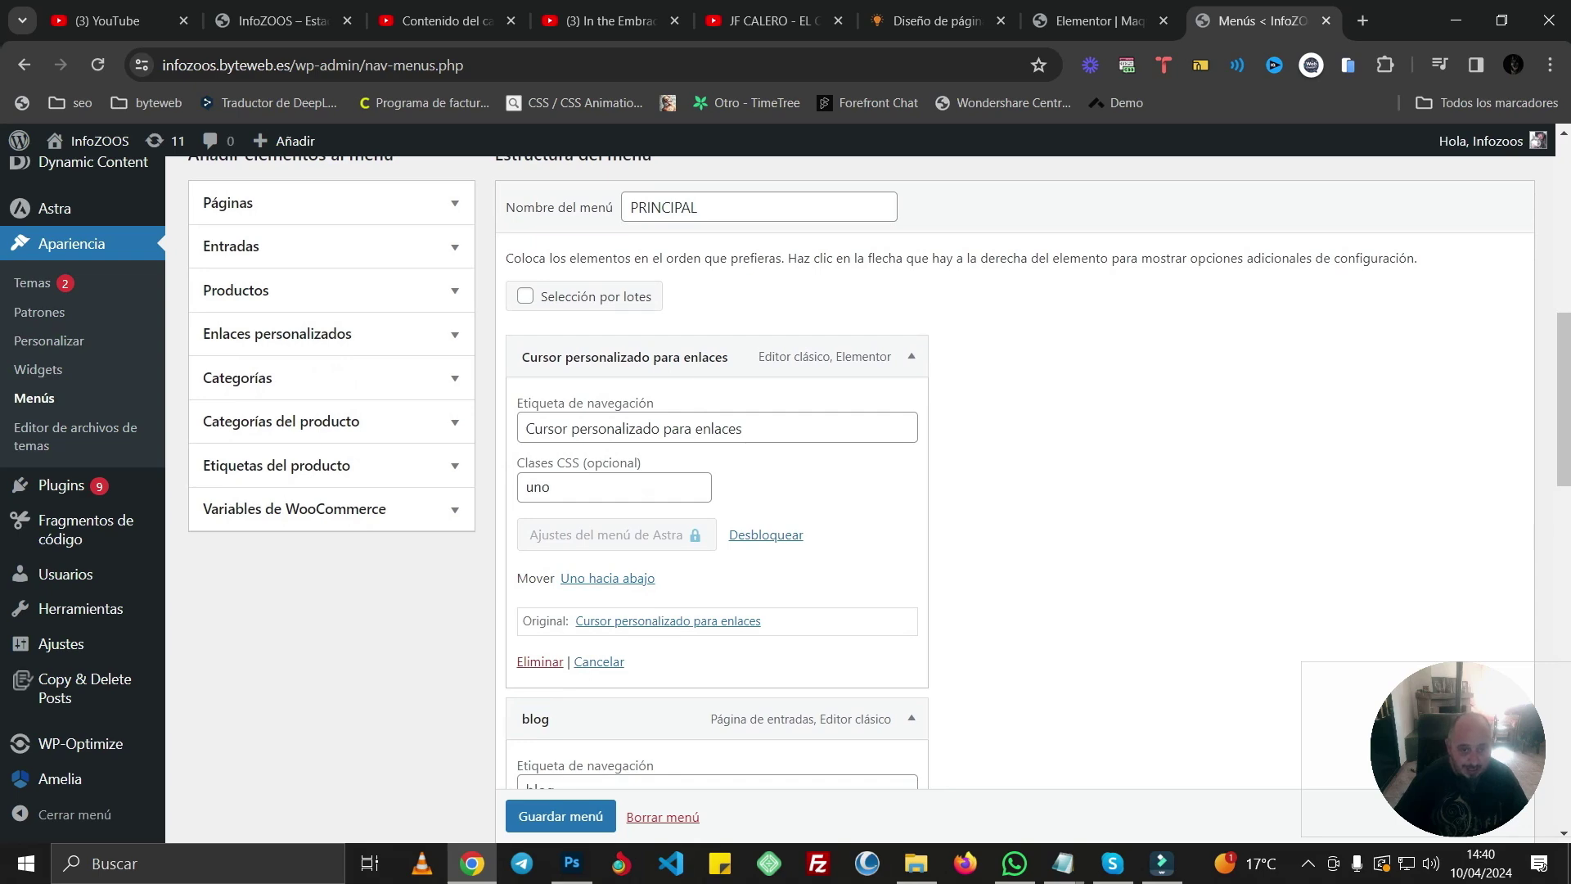
{"action": "double_click", "coordinate": [537, 487]}
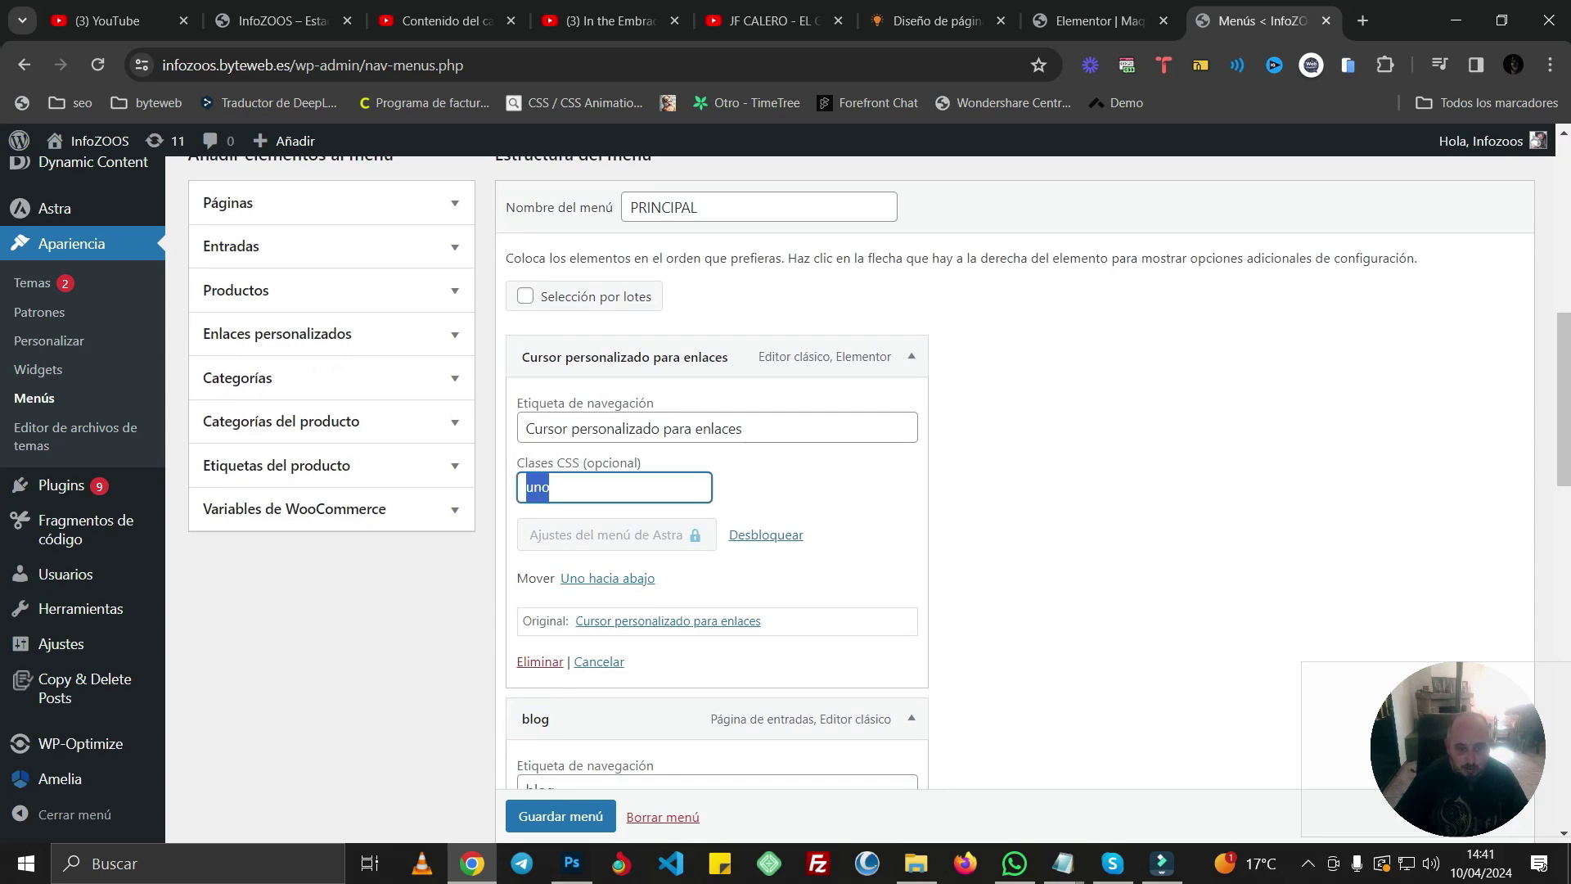
{"action": "scroll", "coordinate": [859, 491], "scroll_direction": "down", "scroll_amount": 3}
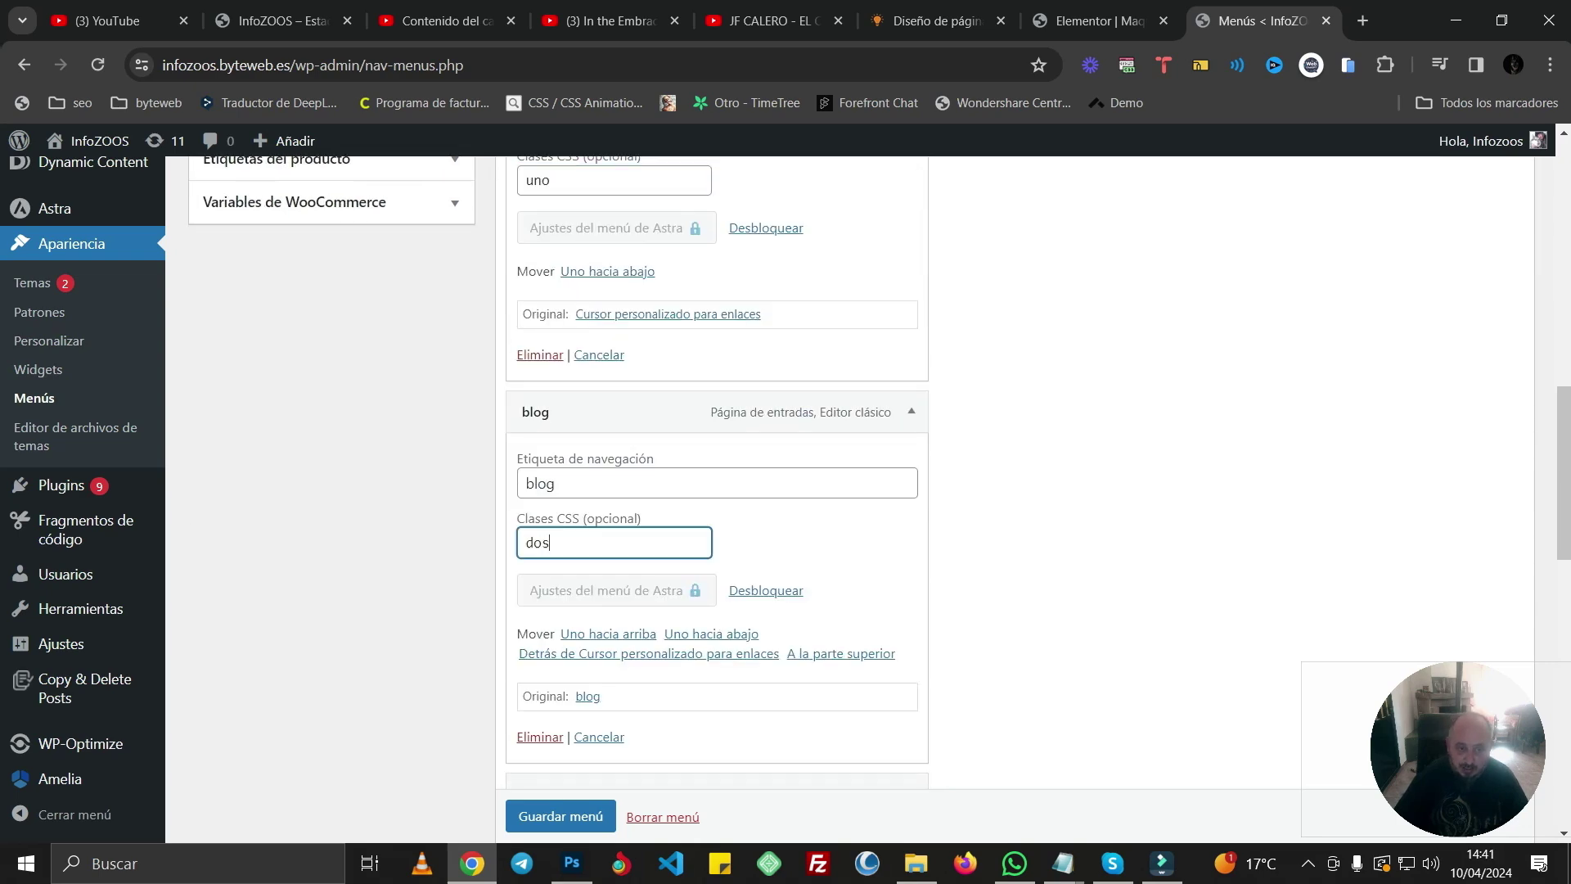
{"action": "double_click", "coordinate": [537, 542]}
{"action": "scroll", "coordinate": [538, 543], "scroll_direction": "down", "scroll_amount": 3}
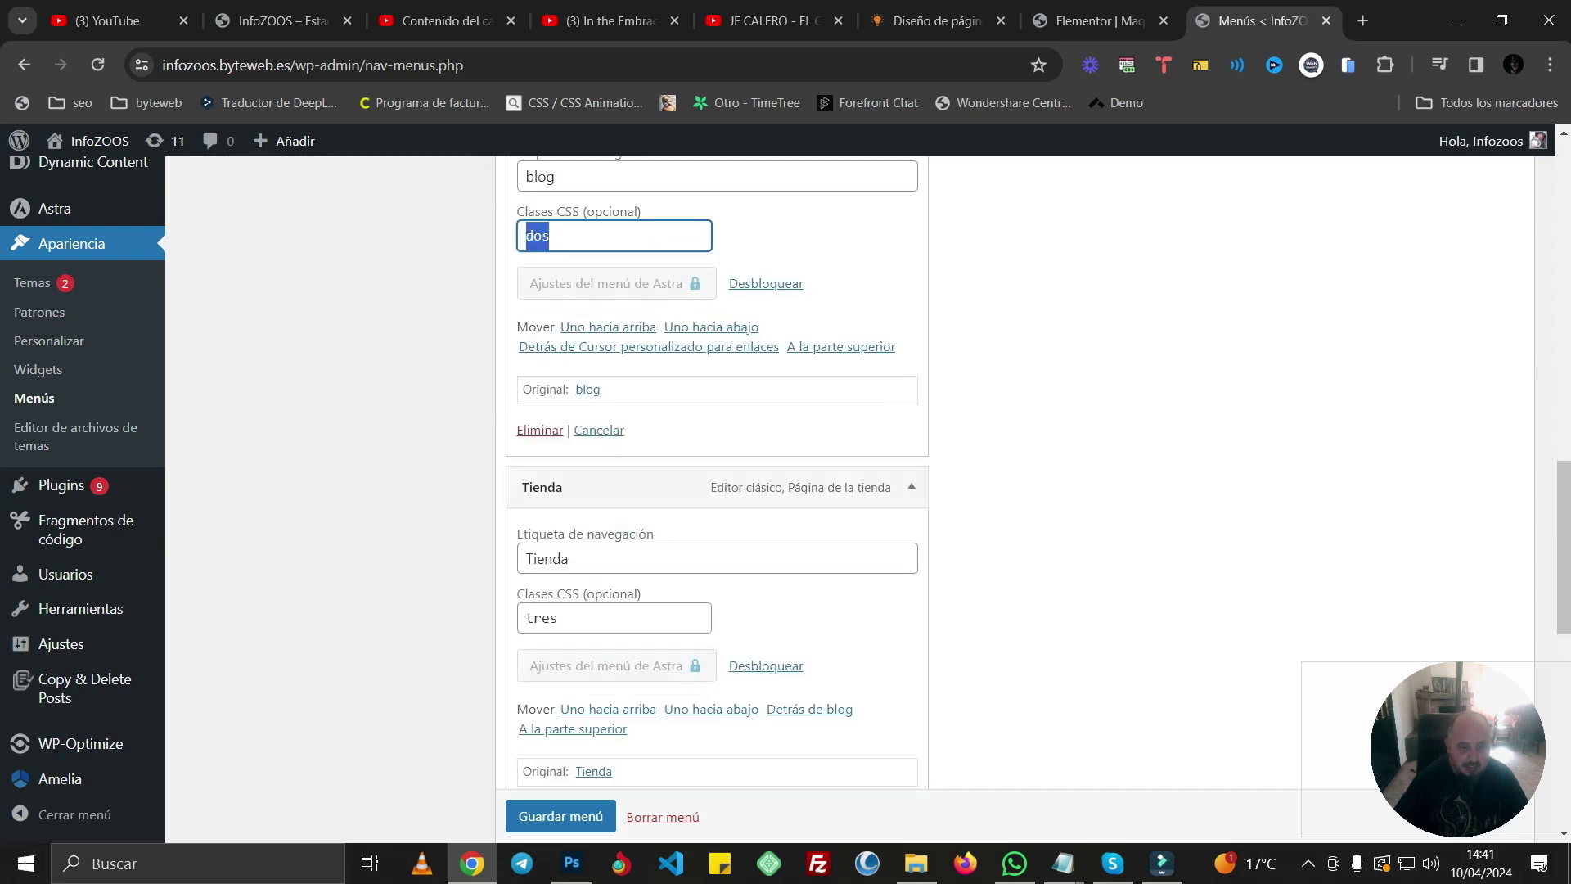
{"action": "scroll", "coordinate": [712, 491], "scroll_direction": "down", "scroll_amount": 4}
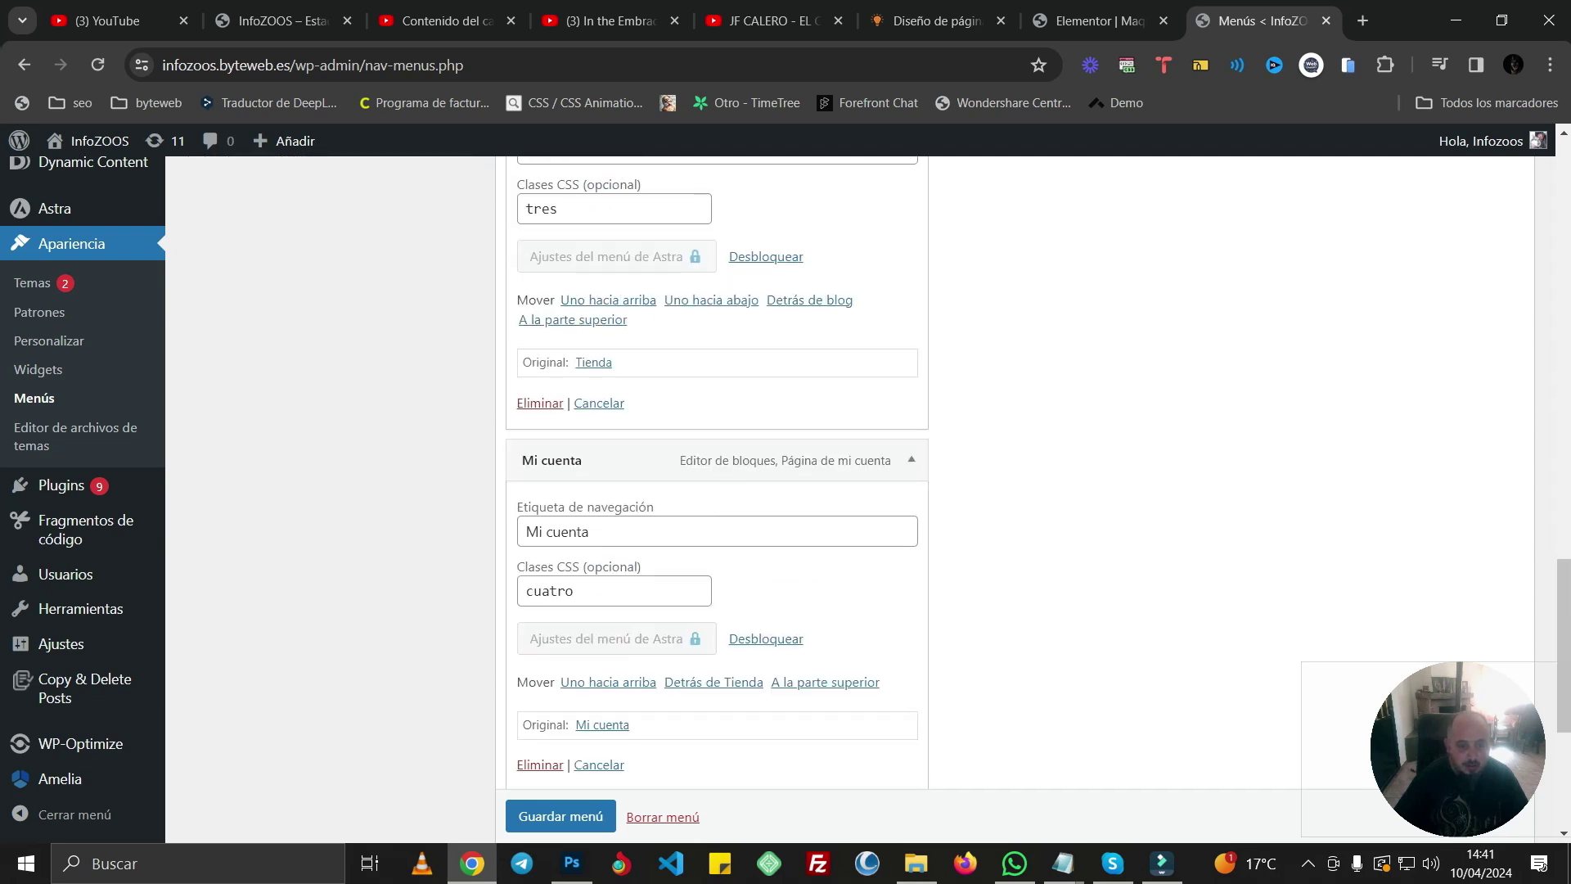
{"action": "left_click_drag", "start_coordinate": [573, 591], "coordinate": [526, 591]}
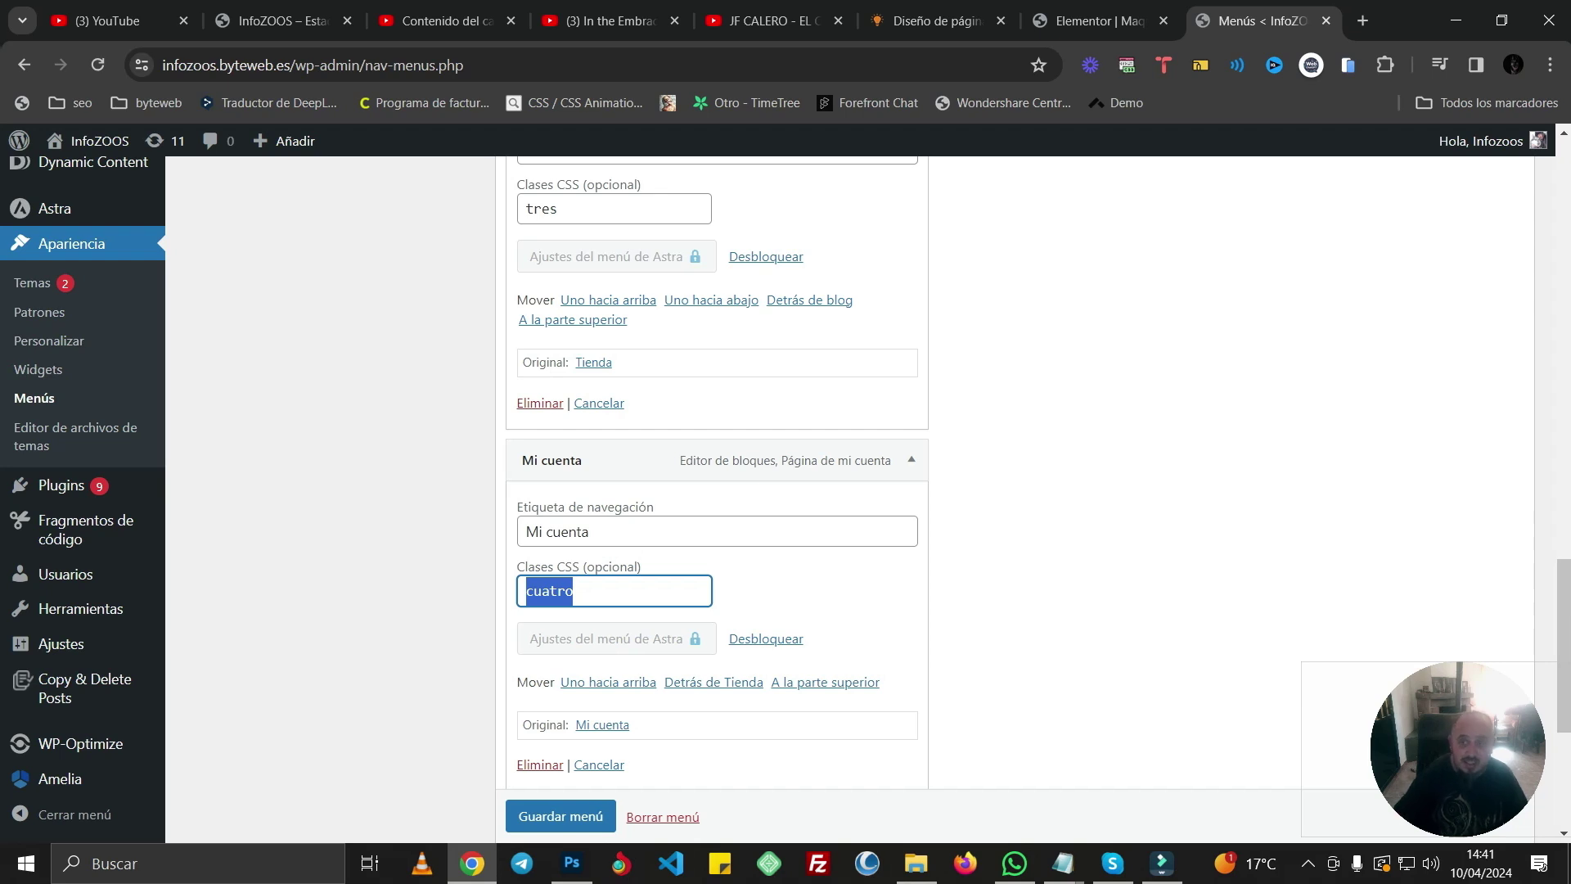
{"action": "scroll", "coordinate": [716, 490], "scroll_direction": "down", "scroll_amount": 1}
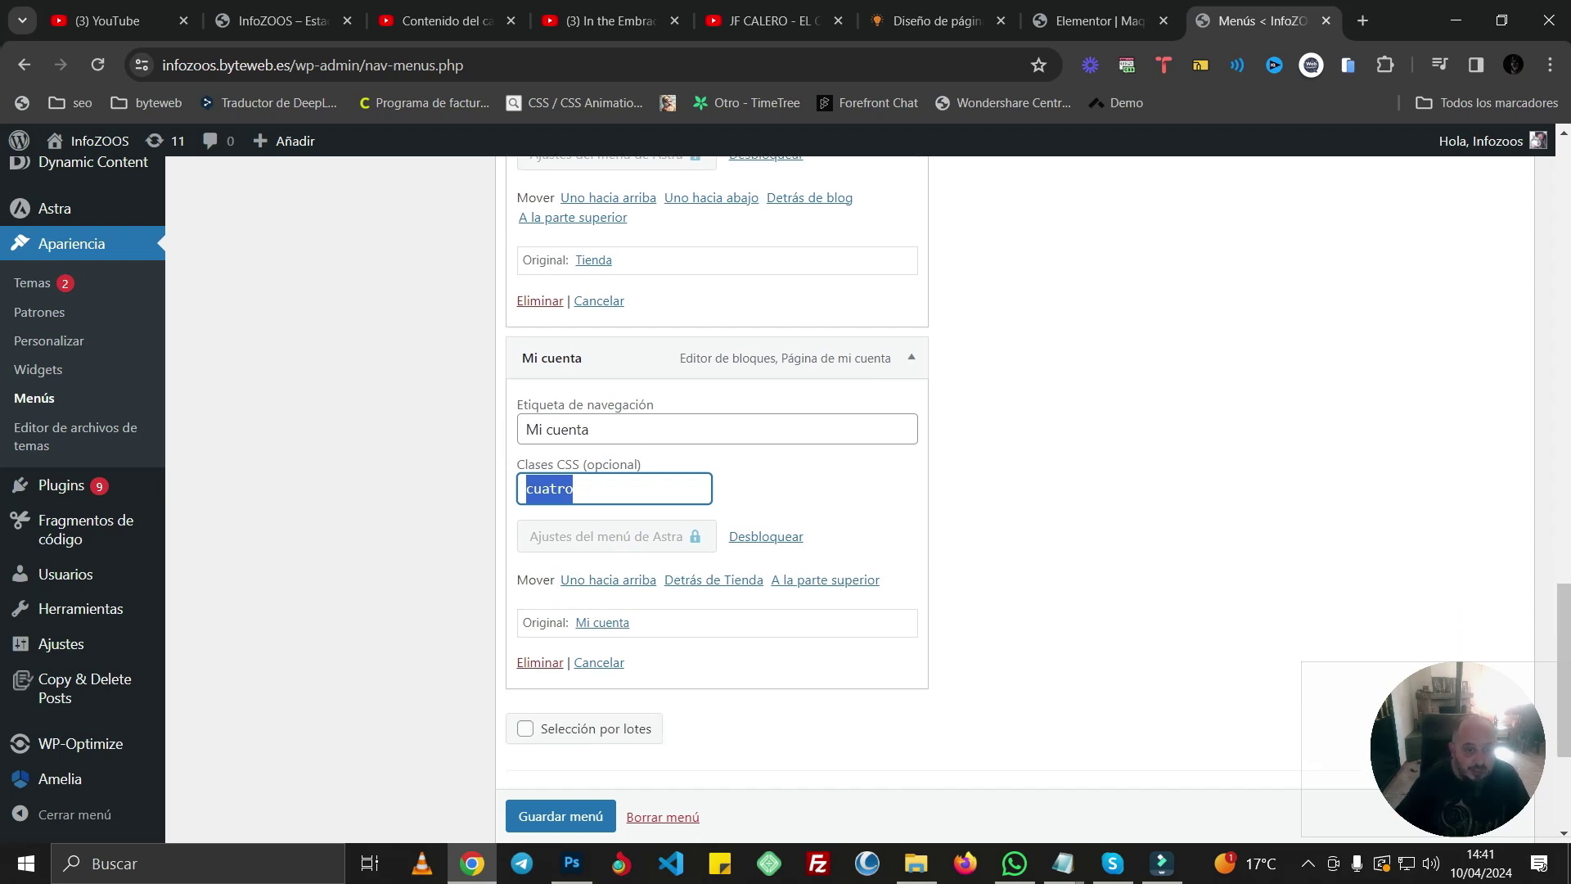
{"action": "left_click", "coordinate": [560, 816]}
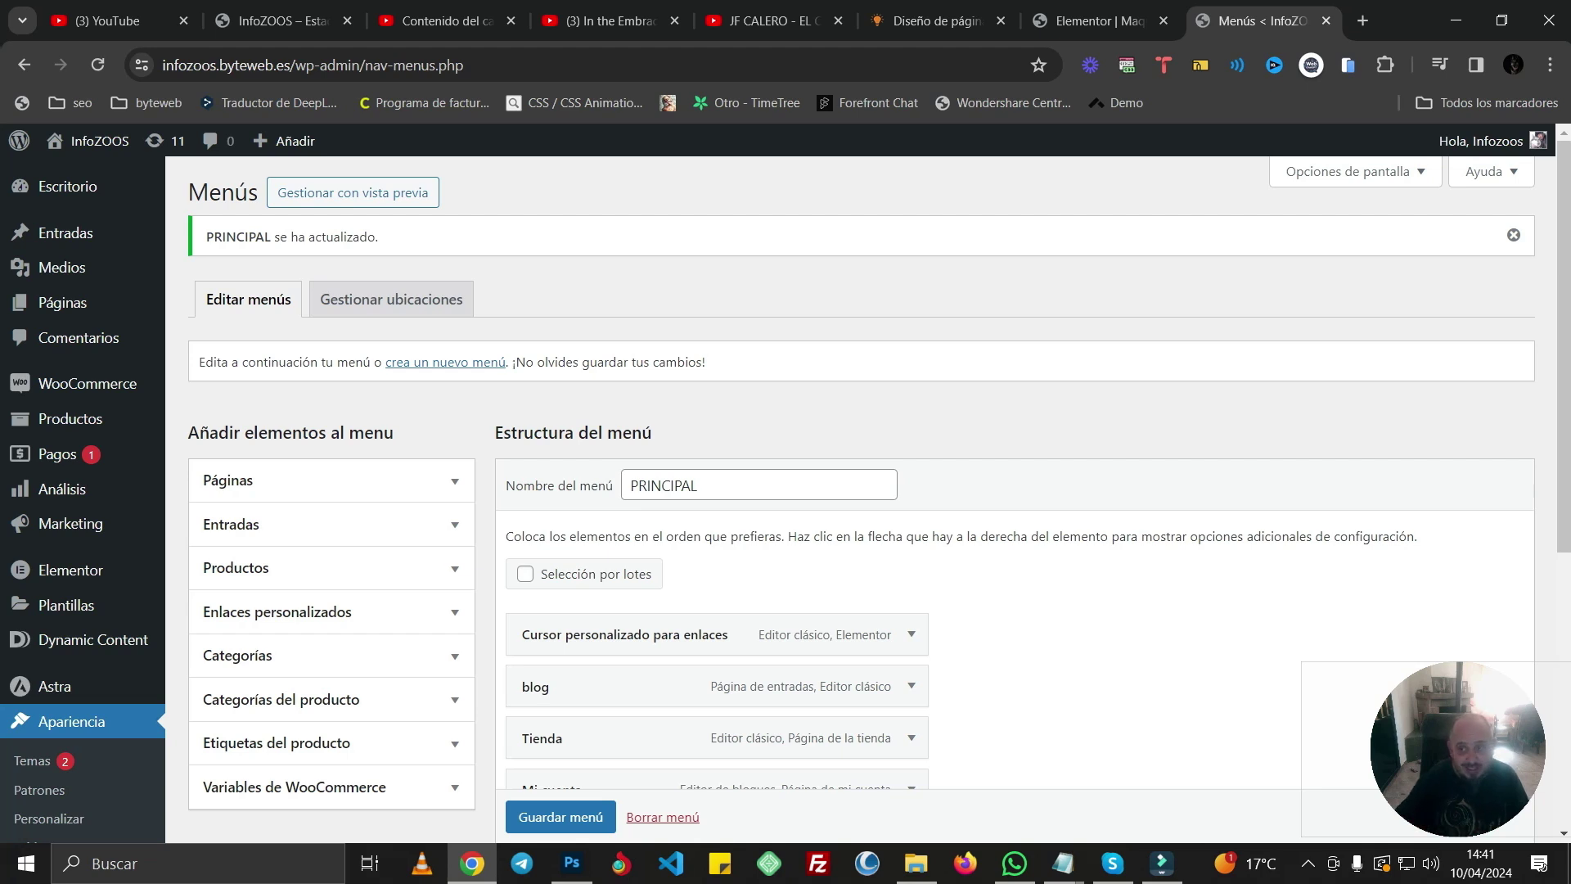
- Open Elementor's theme builder (Maquetador de temas) in a new tab and create a new header template (Cabecera)
{"action": "scroll", "coordinate": [66, 409], "scroll_direction": "down", "scroll_amount": 1}
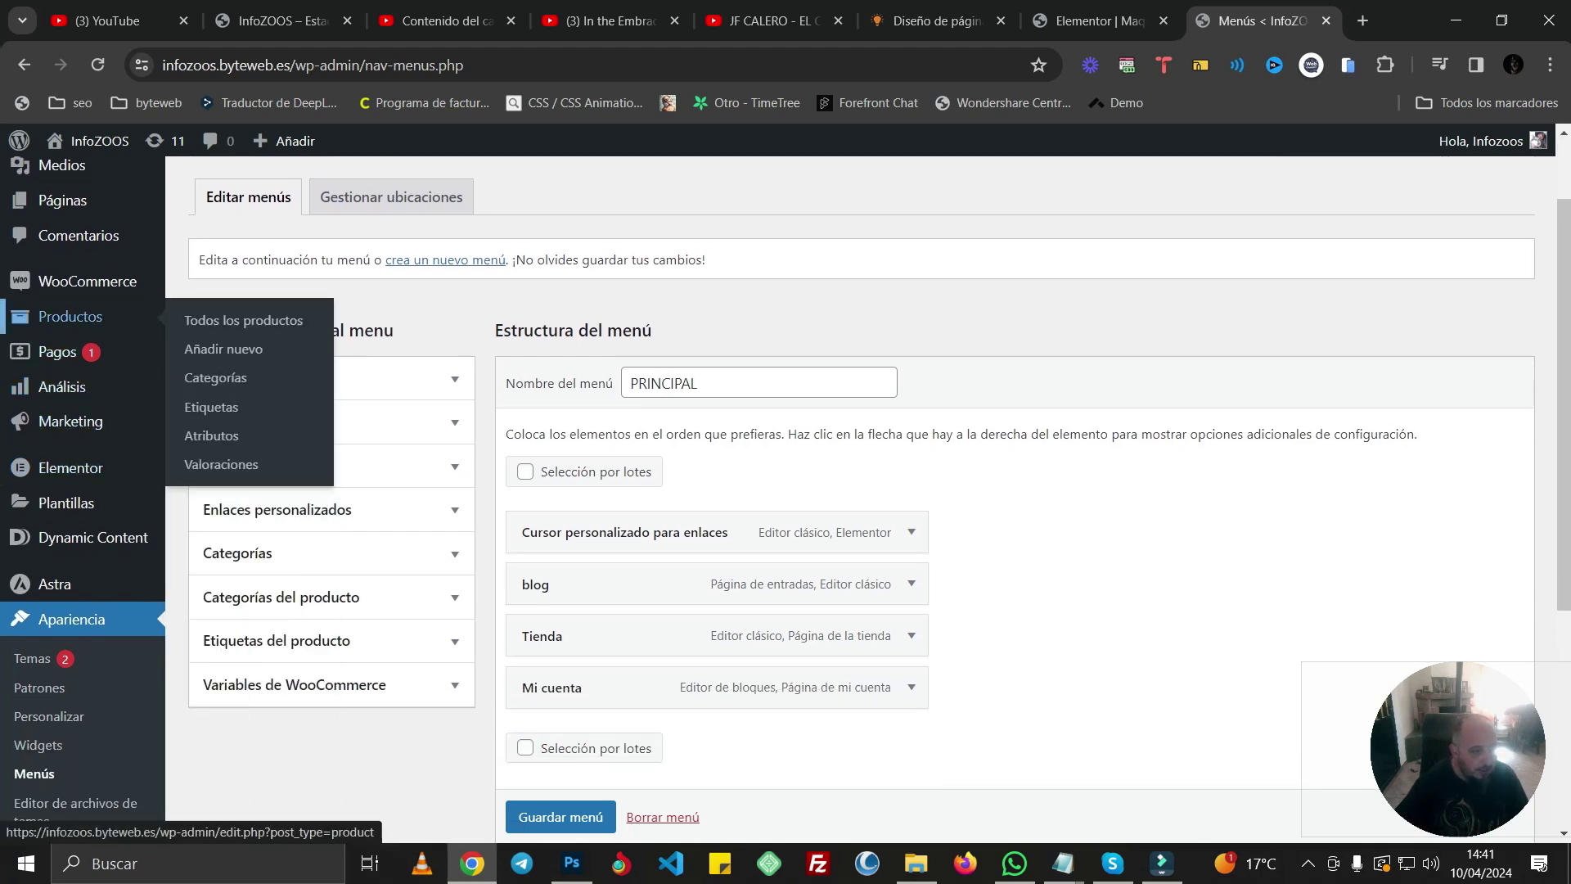
{"action": "mouse_move", "coordinate": [65, 502]}
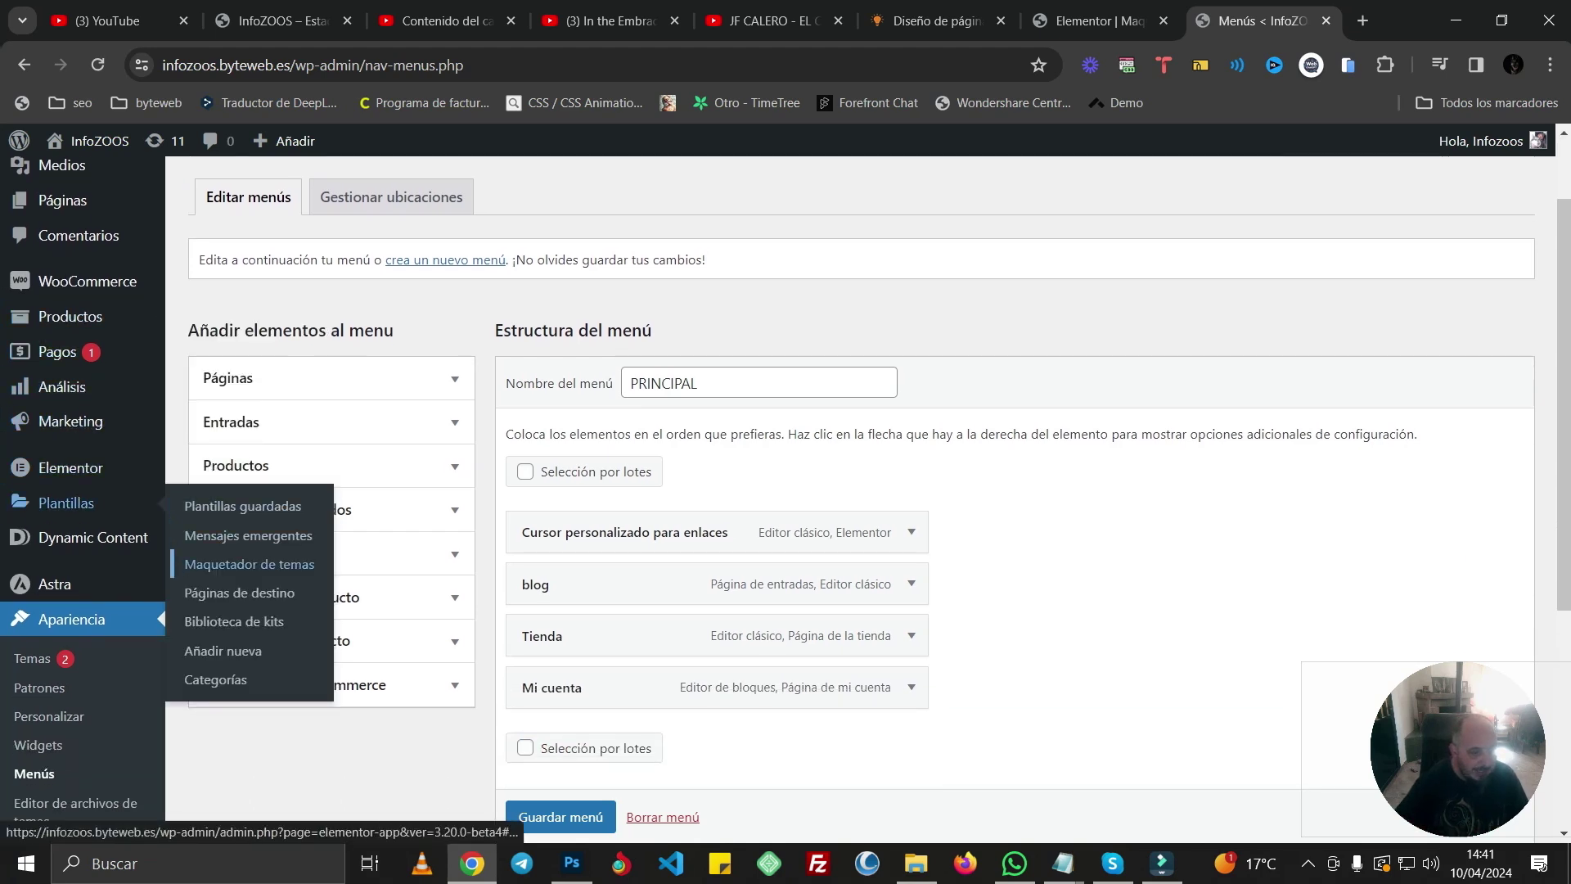
{"action": "right_click", "coordinate": [245, 569]}
{"action": "left_click", "coordinate": [368, 287]}
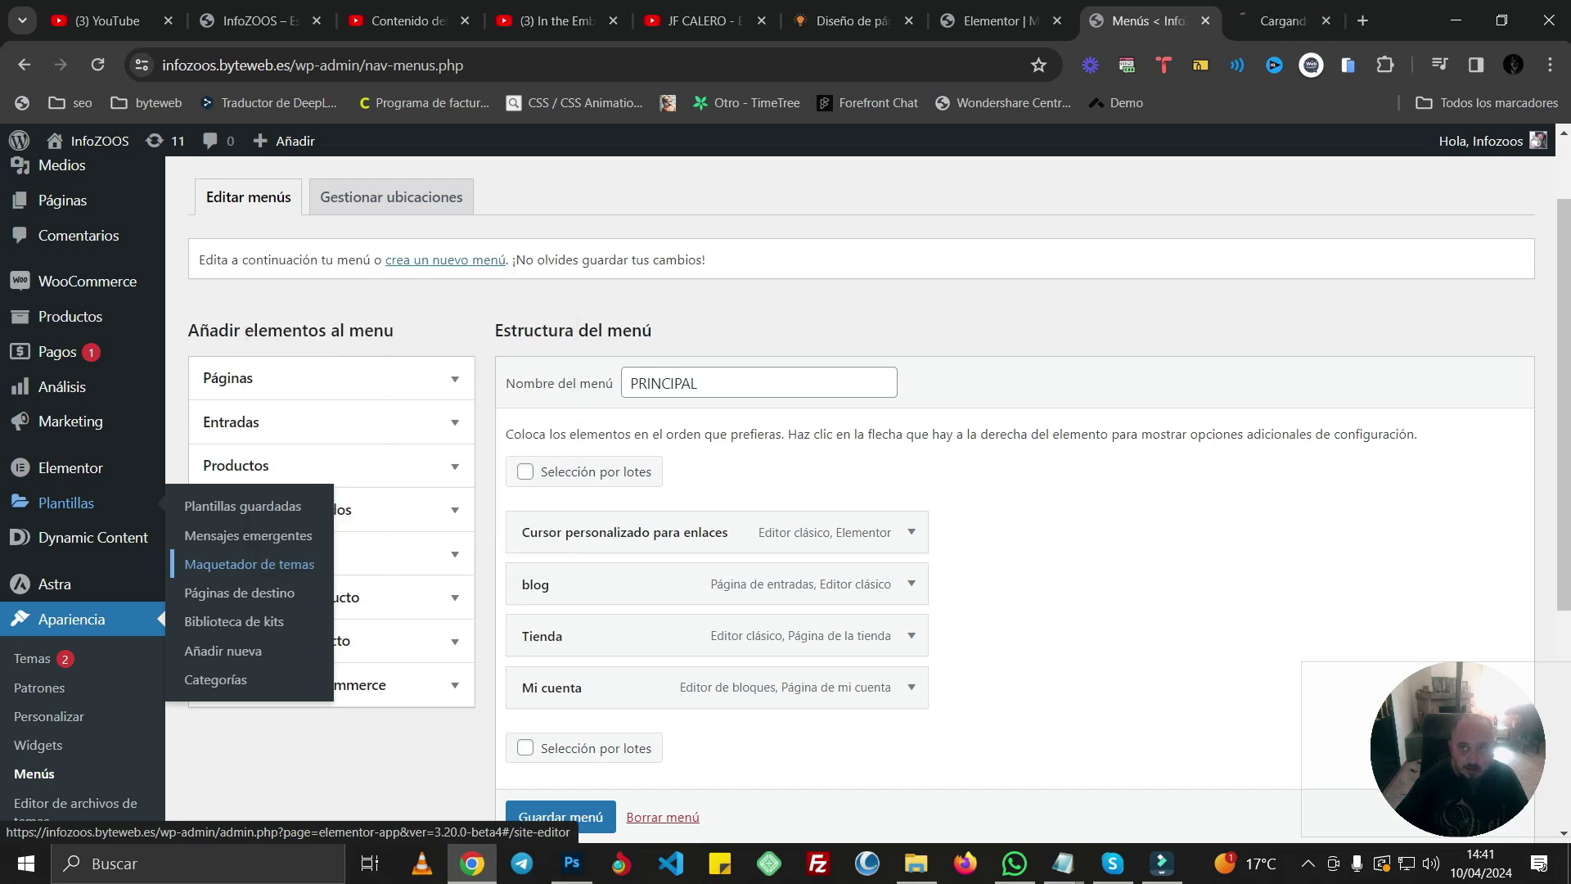
{"action": "key", "text": "ctrl+Tab"}
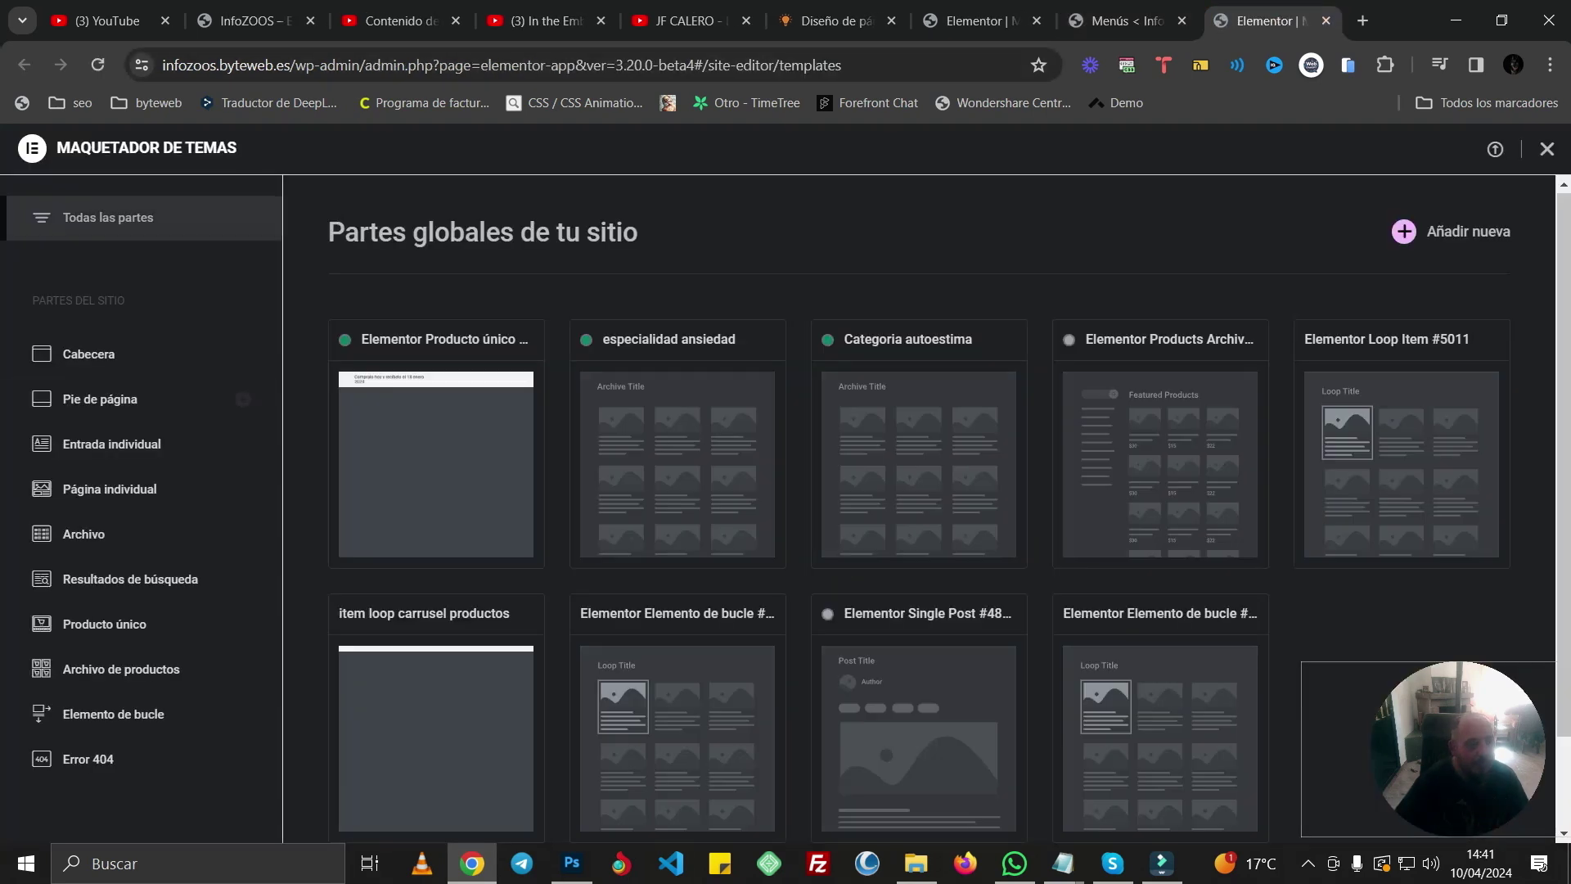
{"action": "left_click", "coordinate": [163, 354]}
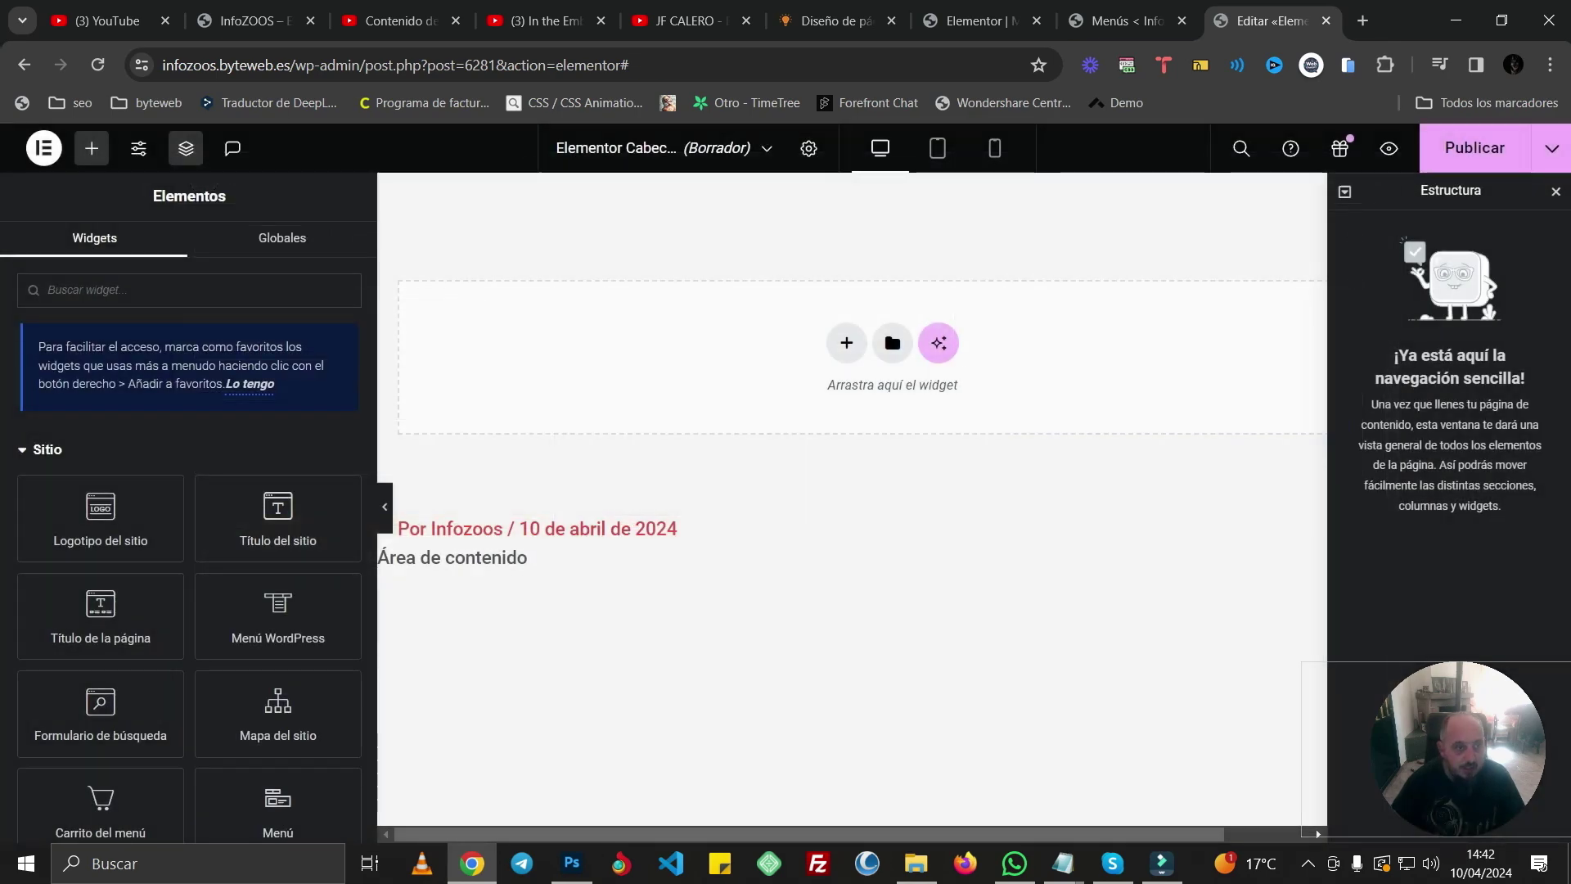
- Add a single Flexbox container with horizontal row direction to the header
{"action": "left_click", "coordinate": [846, 342]}
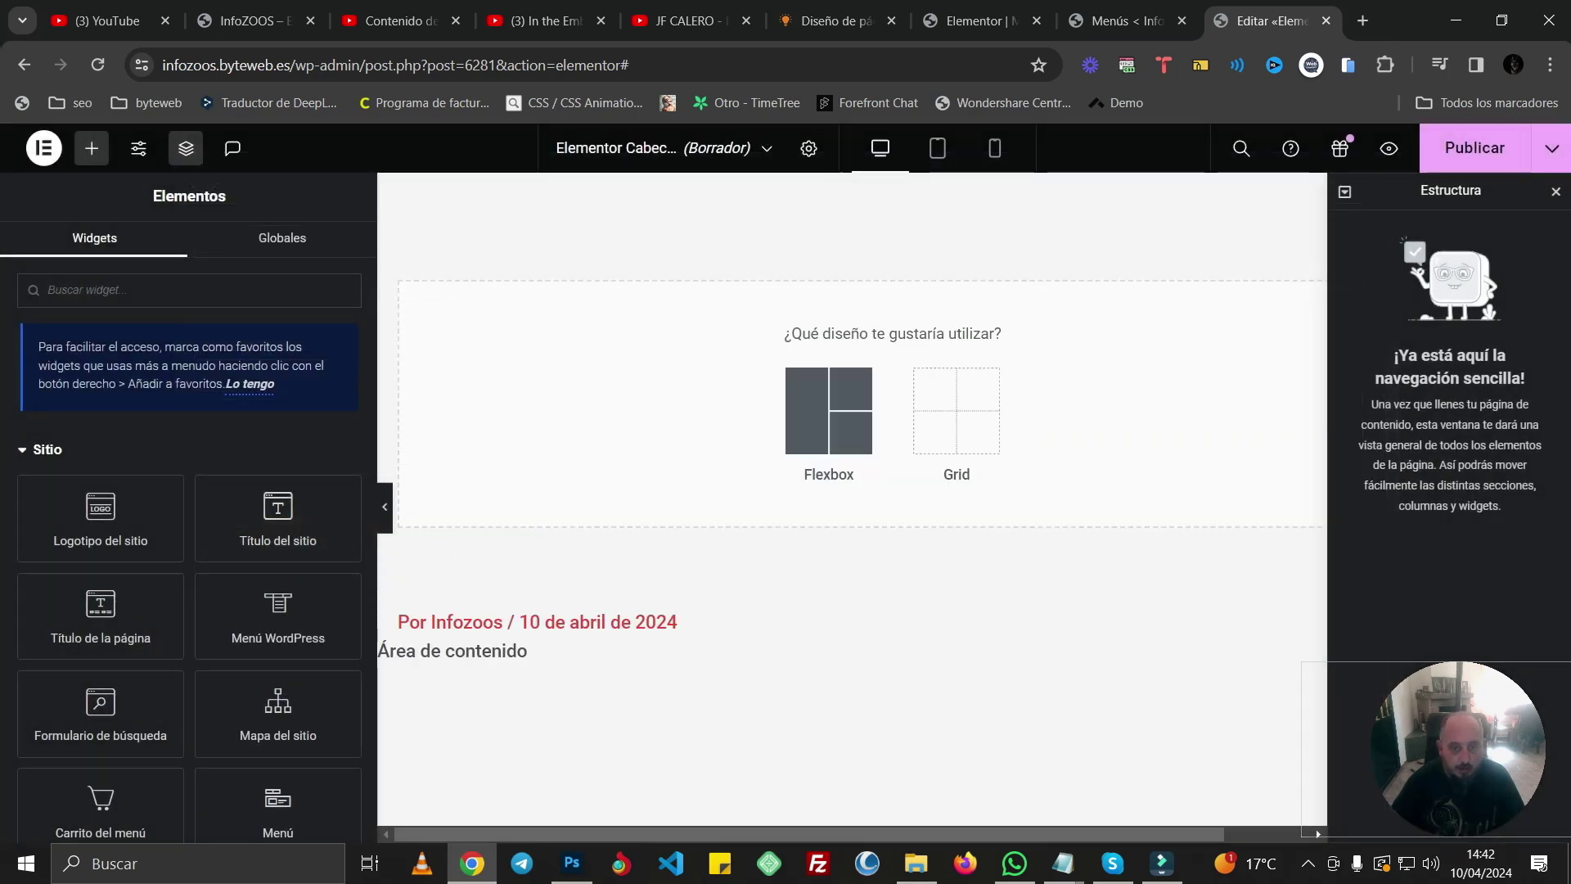
{"action": "left_click", "coordinate": [829, 409]}
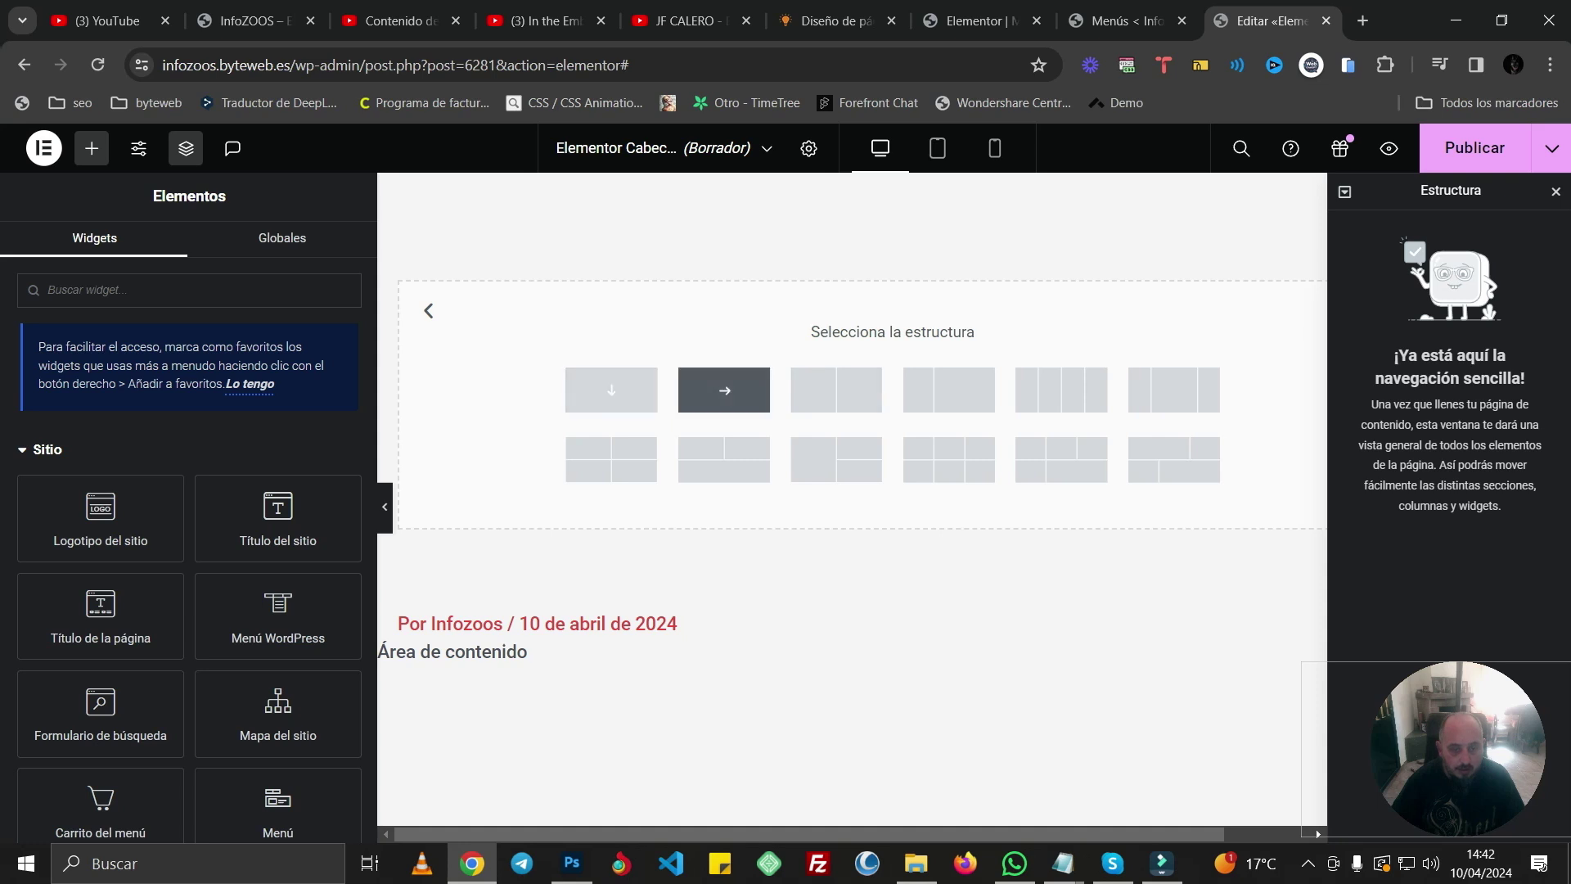
{"action": "left_click", "coordinate": [724, 390]}
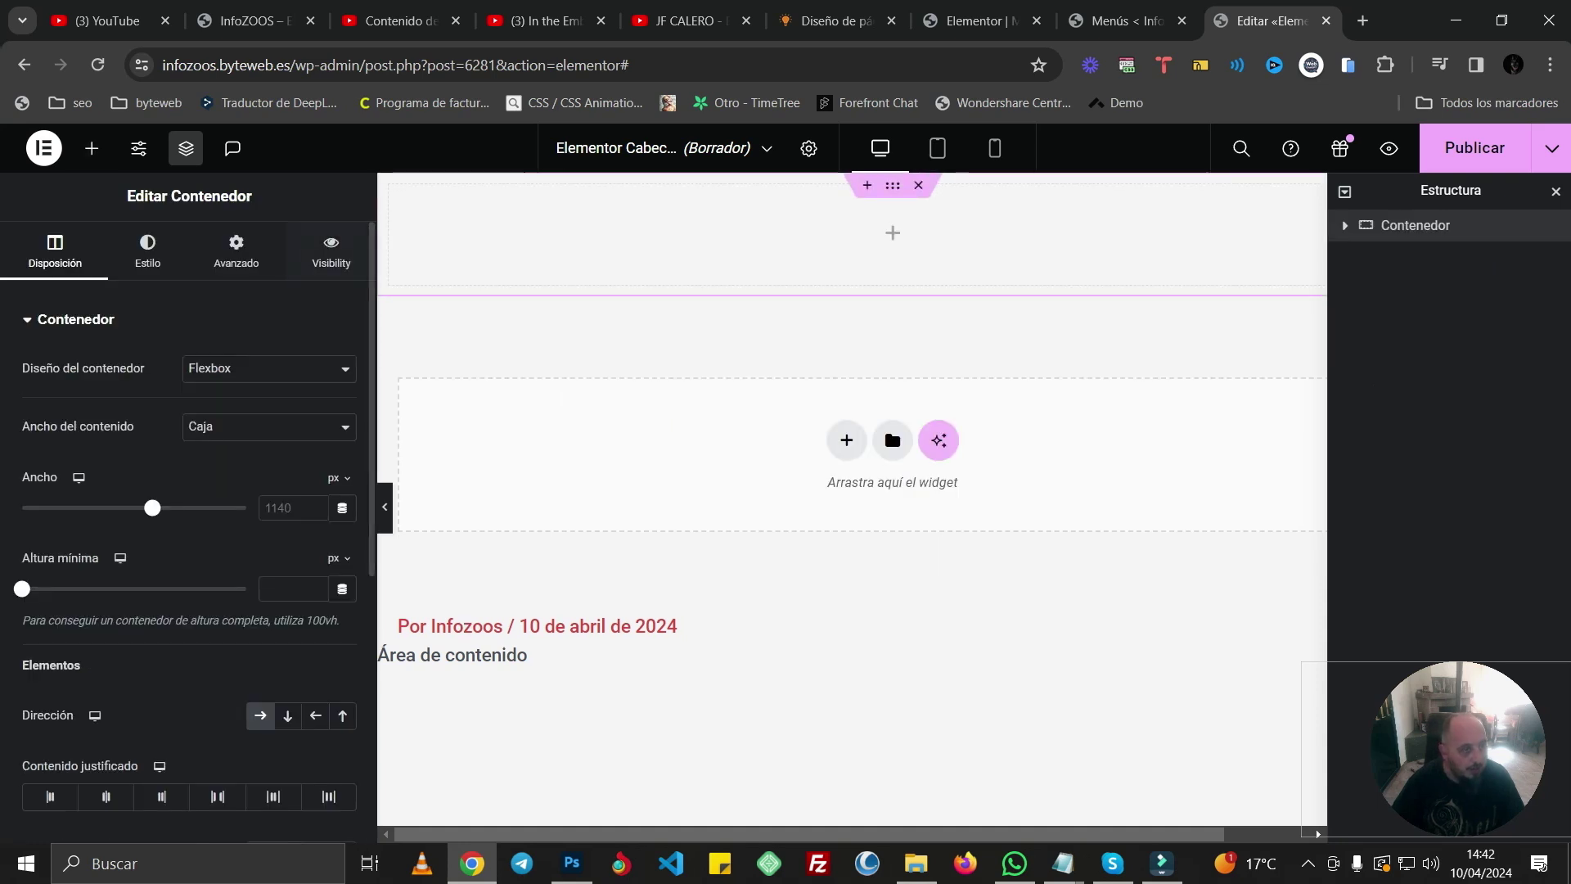
- Place the site logo widget (Logotipo del sitio) in the container and an Icono widget directly after it
{"action": "left_click", "coordinate": [92, 148]}
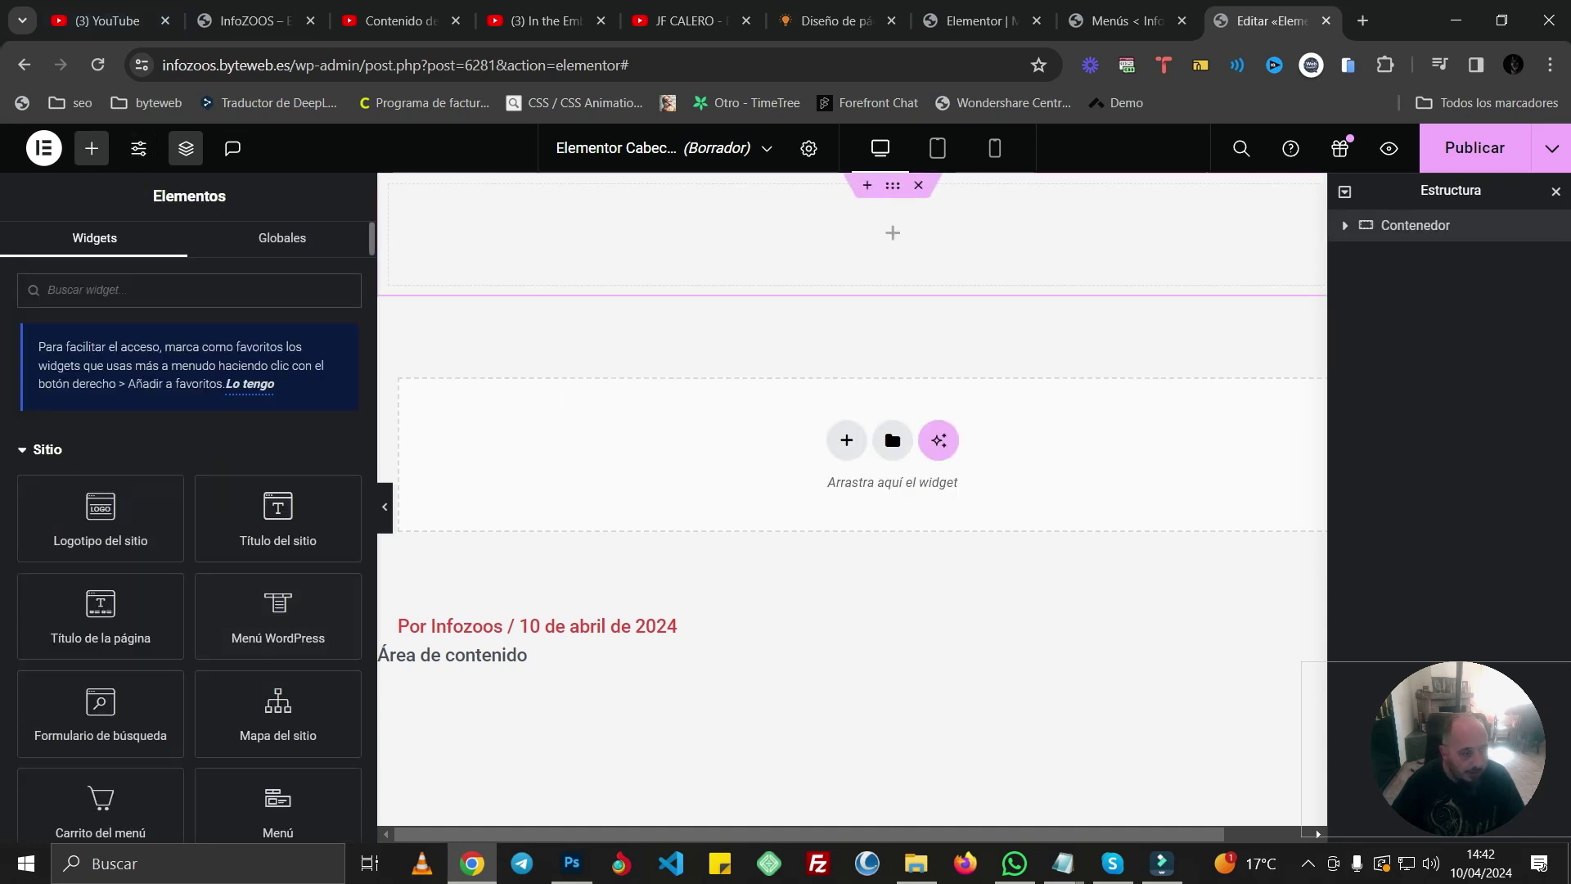
{"action": "left_click_drag", "start_coordinate": [100, 516], "coordinate": [531, 237]}
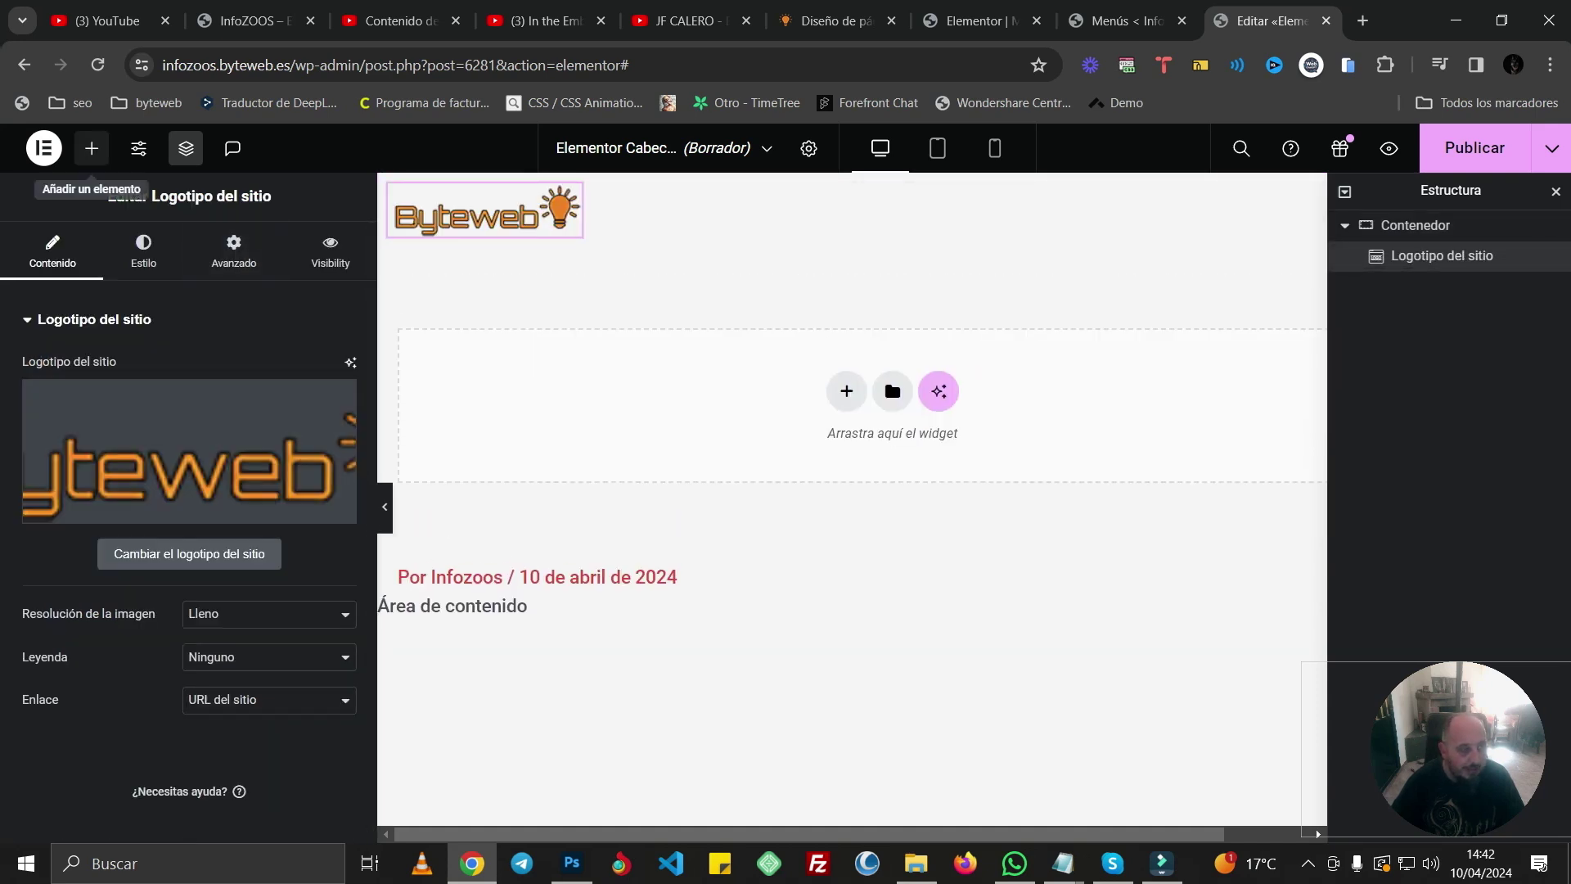
{"action": "left_click", "coordinate": [92, 148]}
{"action": "scroll", "coordinate": [99, 605], "scroll_direction": "down", "scroll_amount": 3}
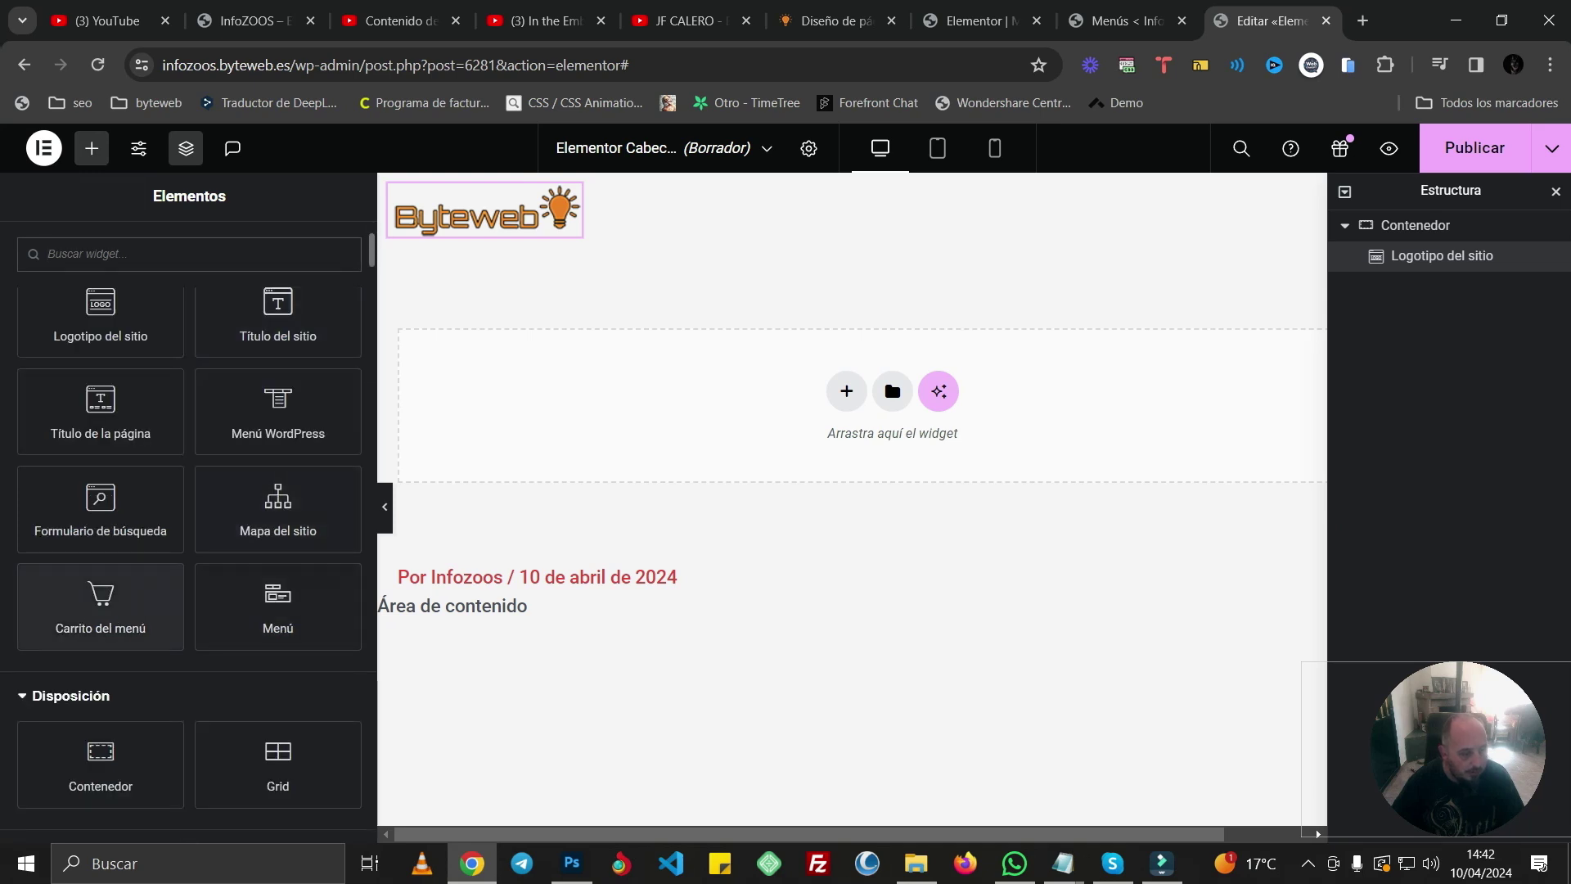
{"action": "scroll", "coordinate": [100, 509], "scroll_direction": "down", "scroll_amount": 8}
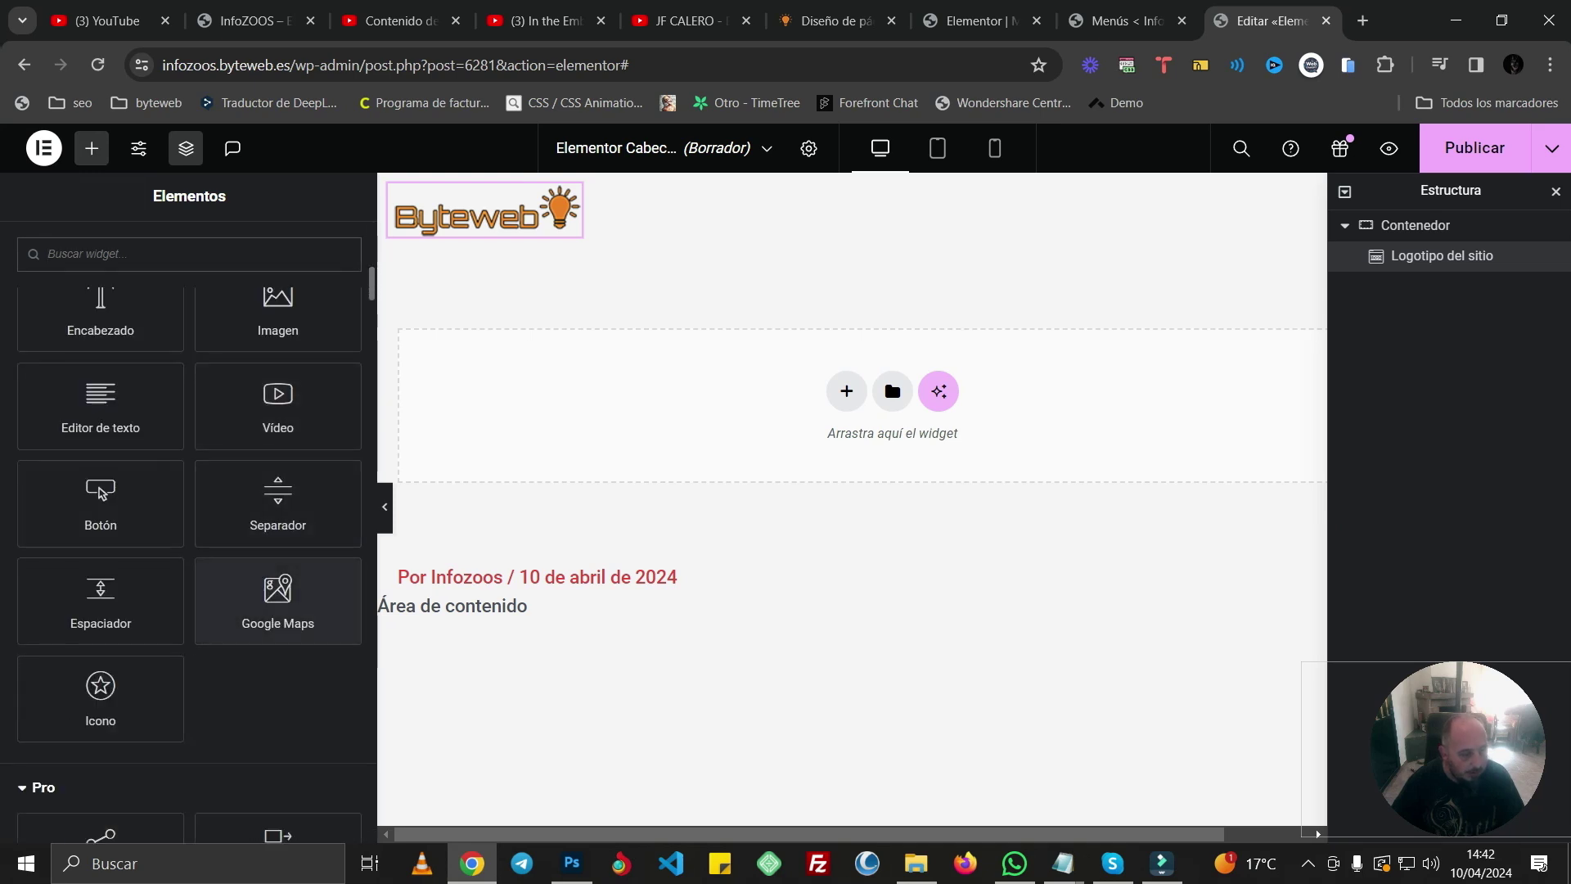
{"action": "left_click_drag", "start_coordinate": [100, 698], "coordinate": [609, 211]}
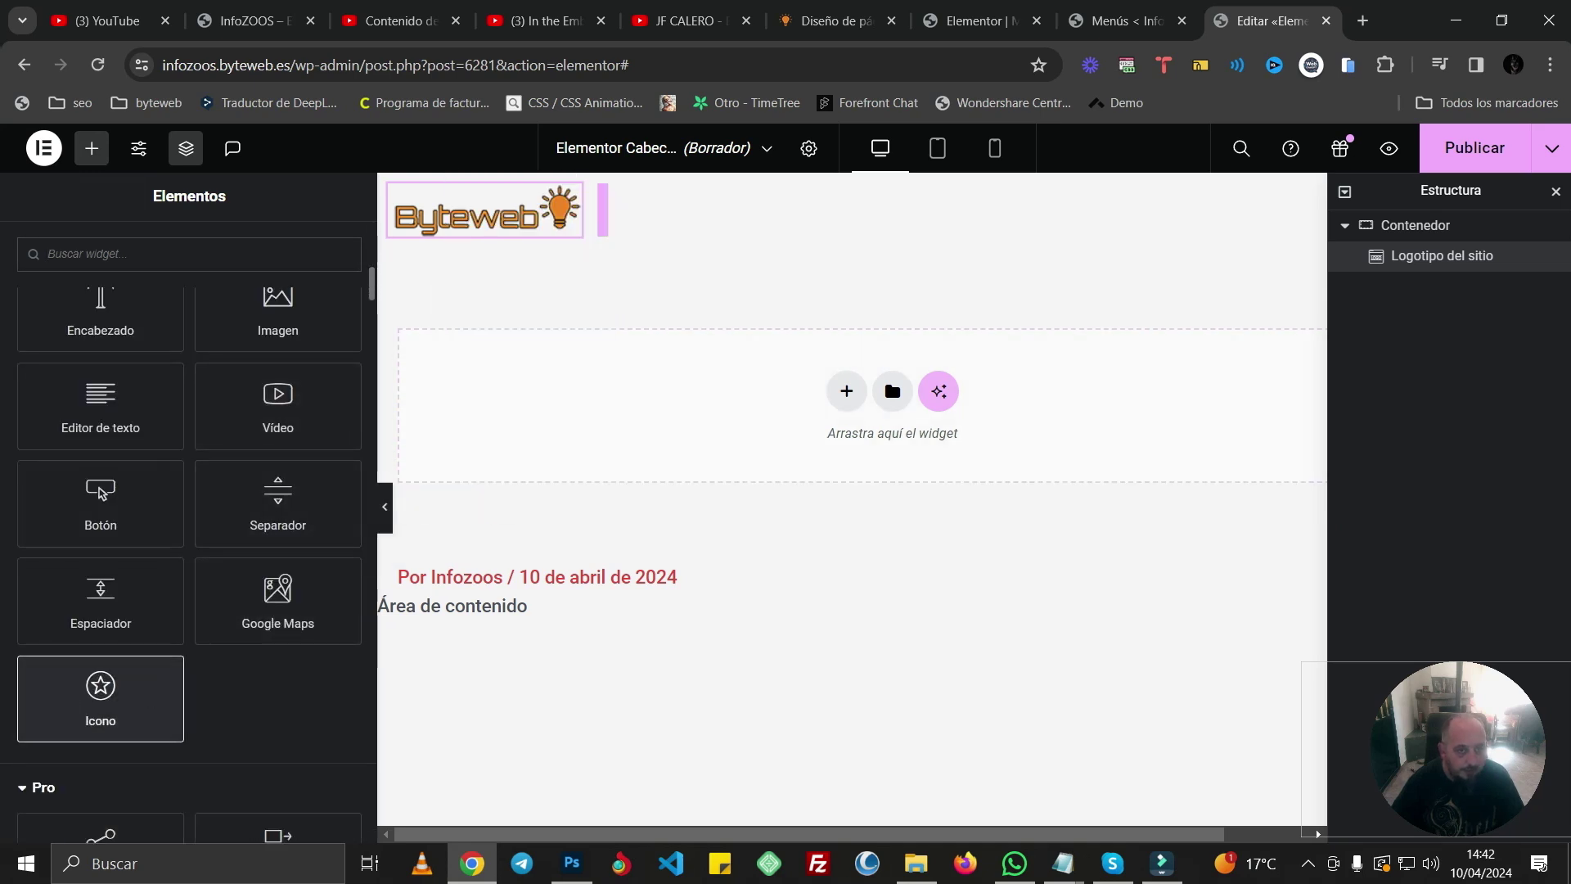
- Replace the star in the Icono widget with the Align justify icon, searching the icon library for "alig"
{"action": "mouse_move", "coordinate": [189, 449]}
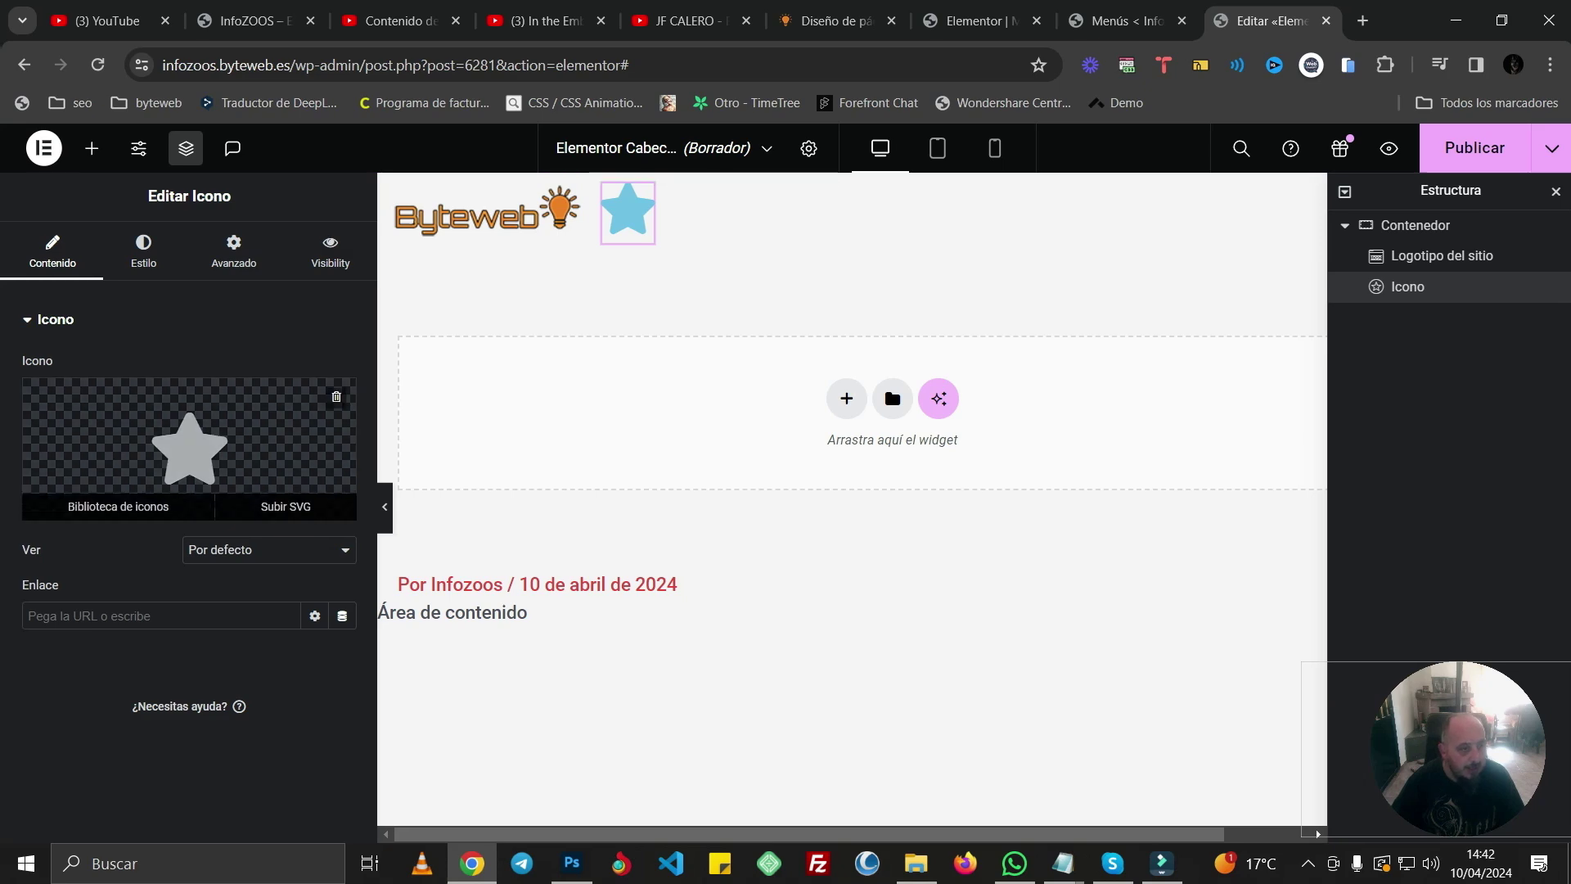
{"action": "left_click", "coordinate": [118, 505]}
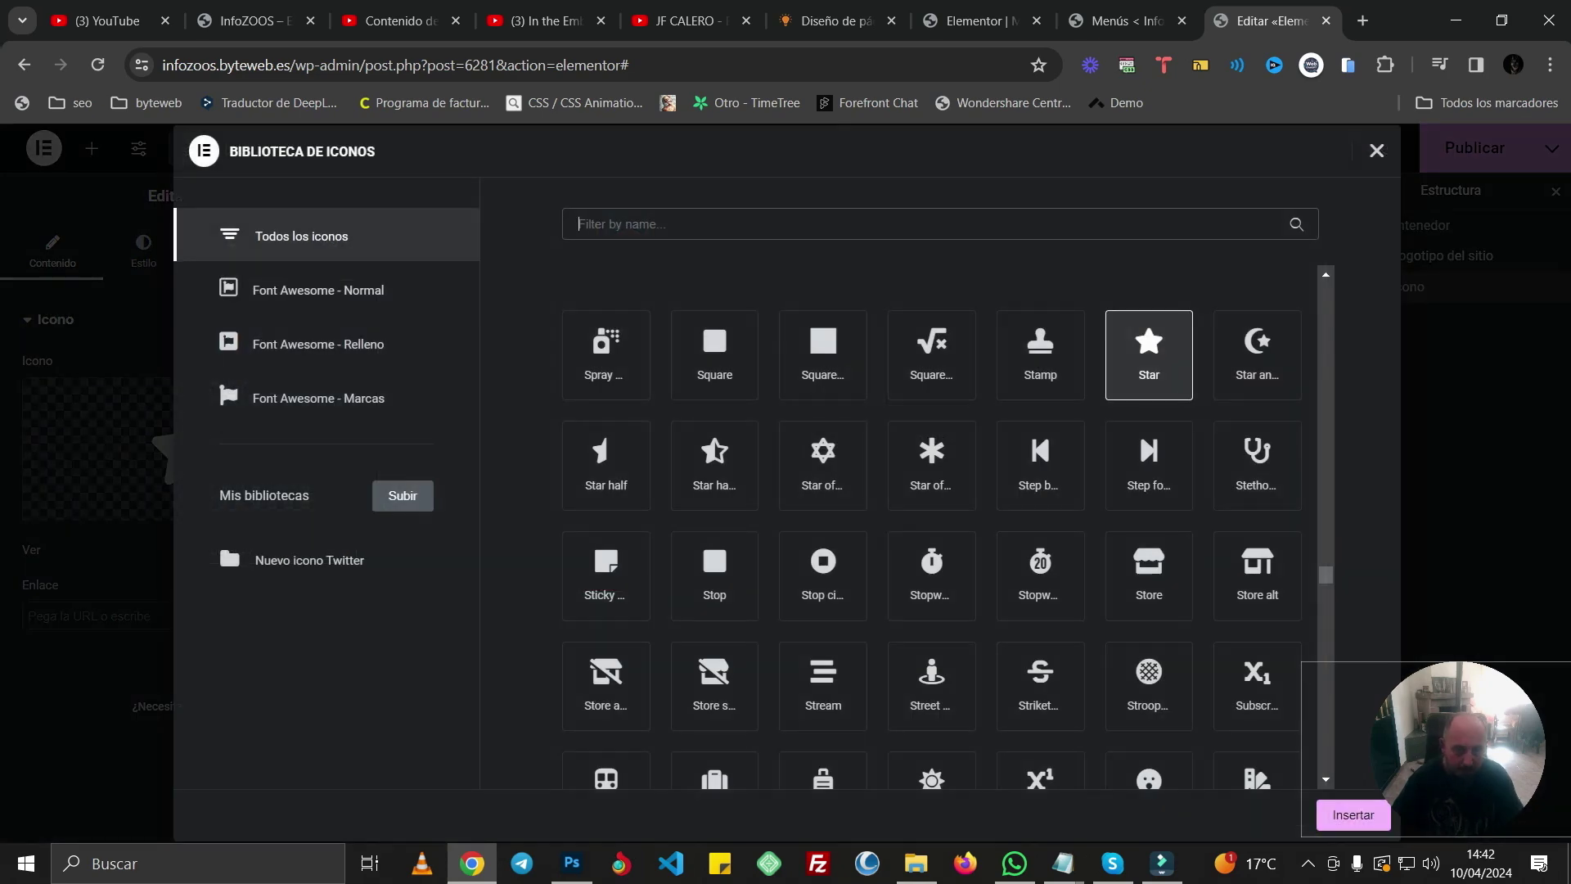
{"action": "type", "text": "alig"}
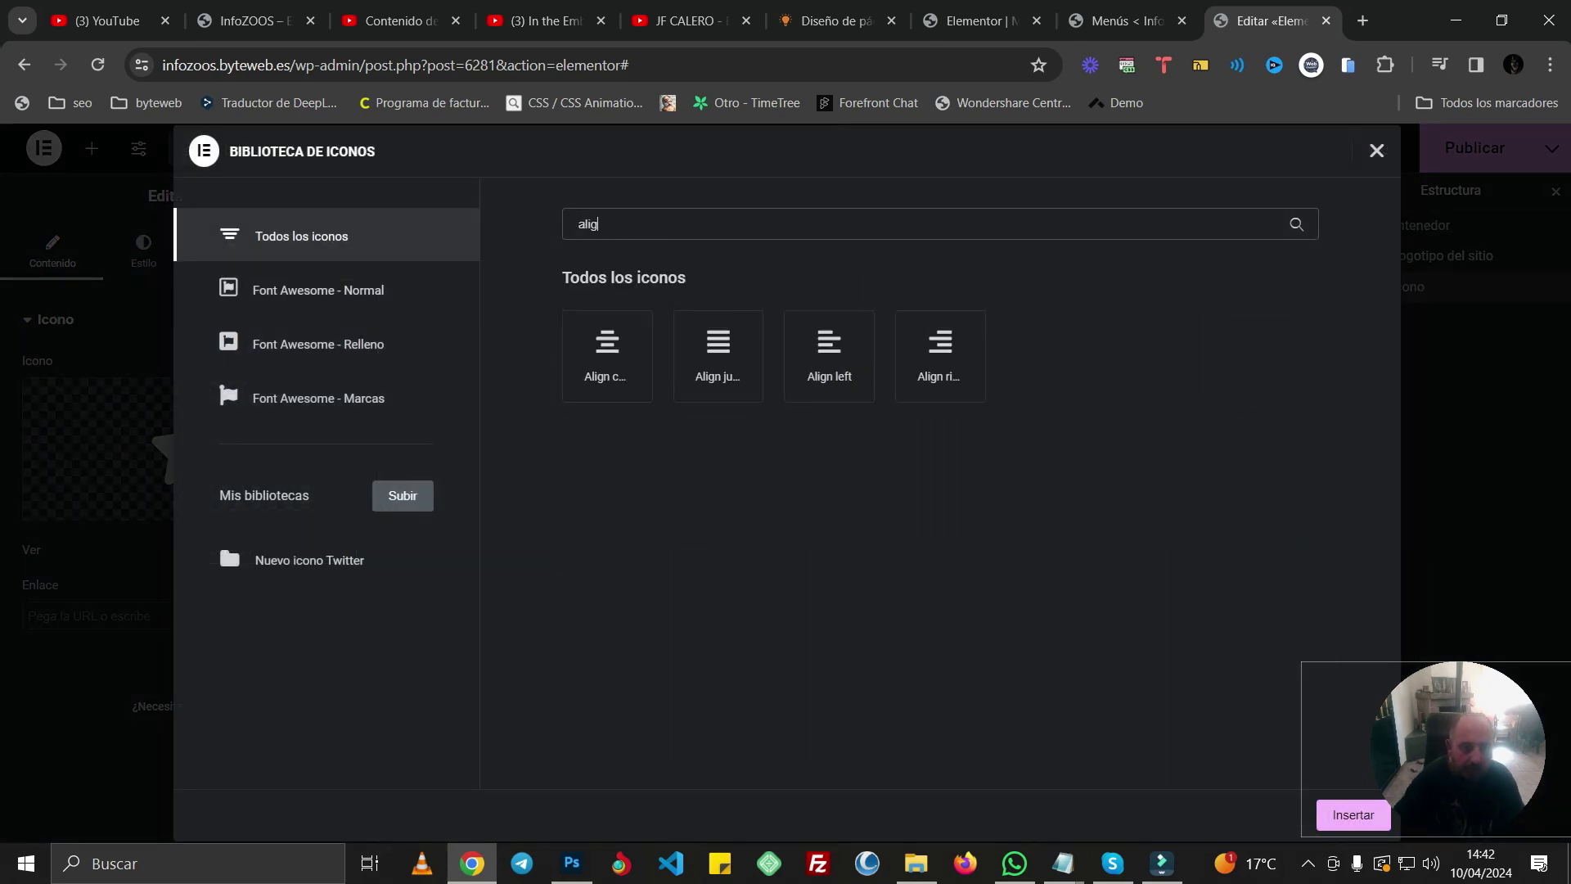
{"action": "left_click", "coordinate": [717, 355]}
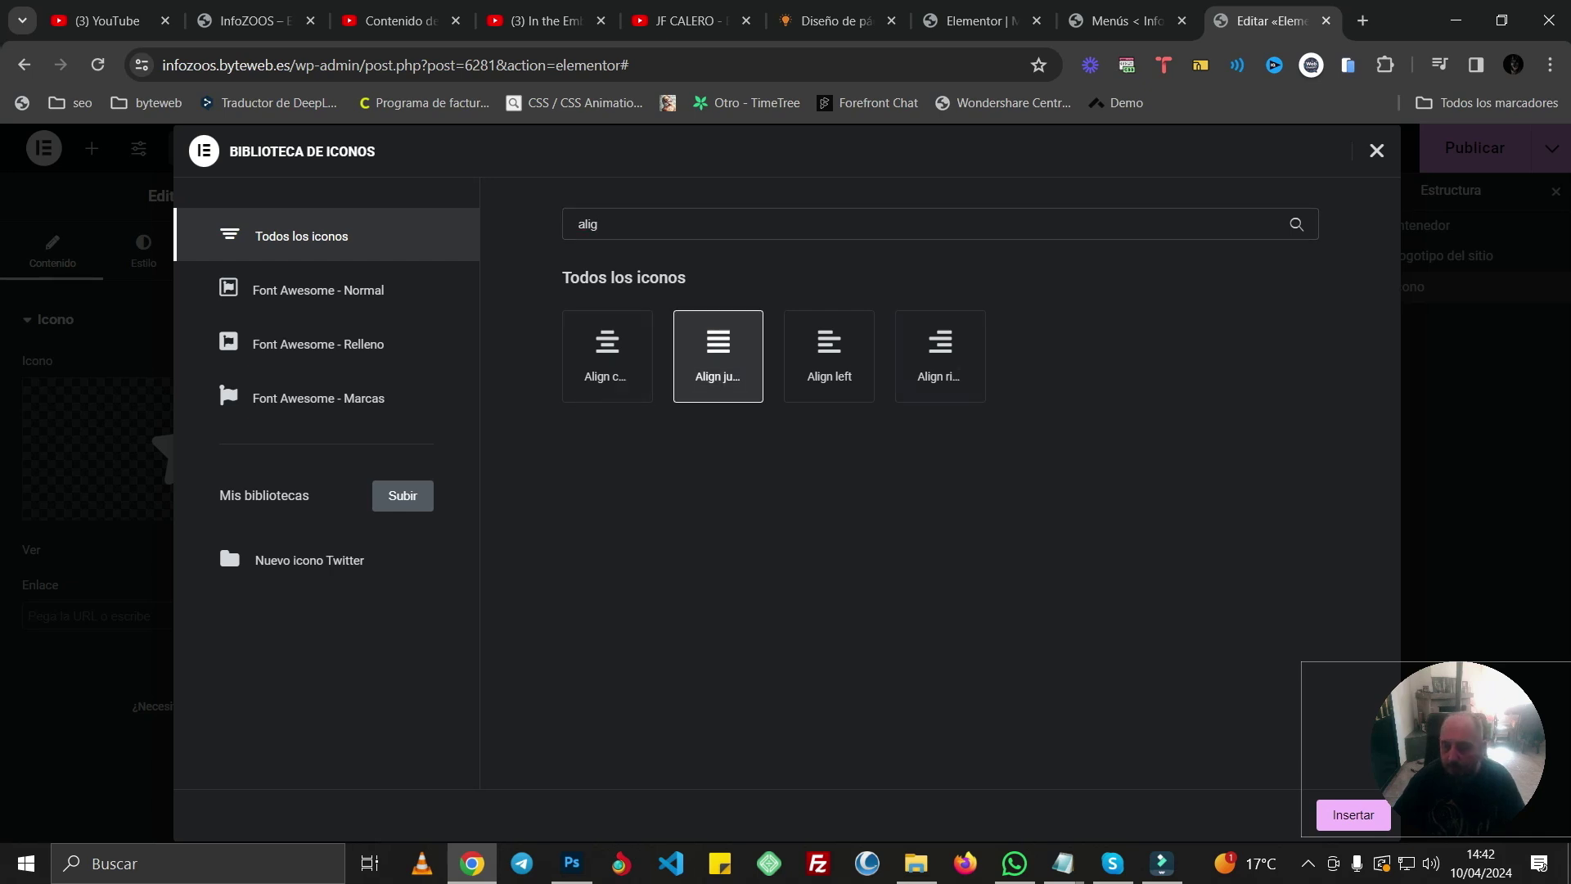
{"action": "left_click_drag", "start_coordinate": [1458, 749], "coordinate": [1459, 743]}
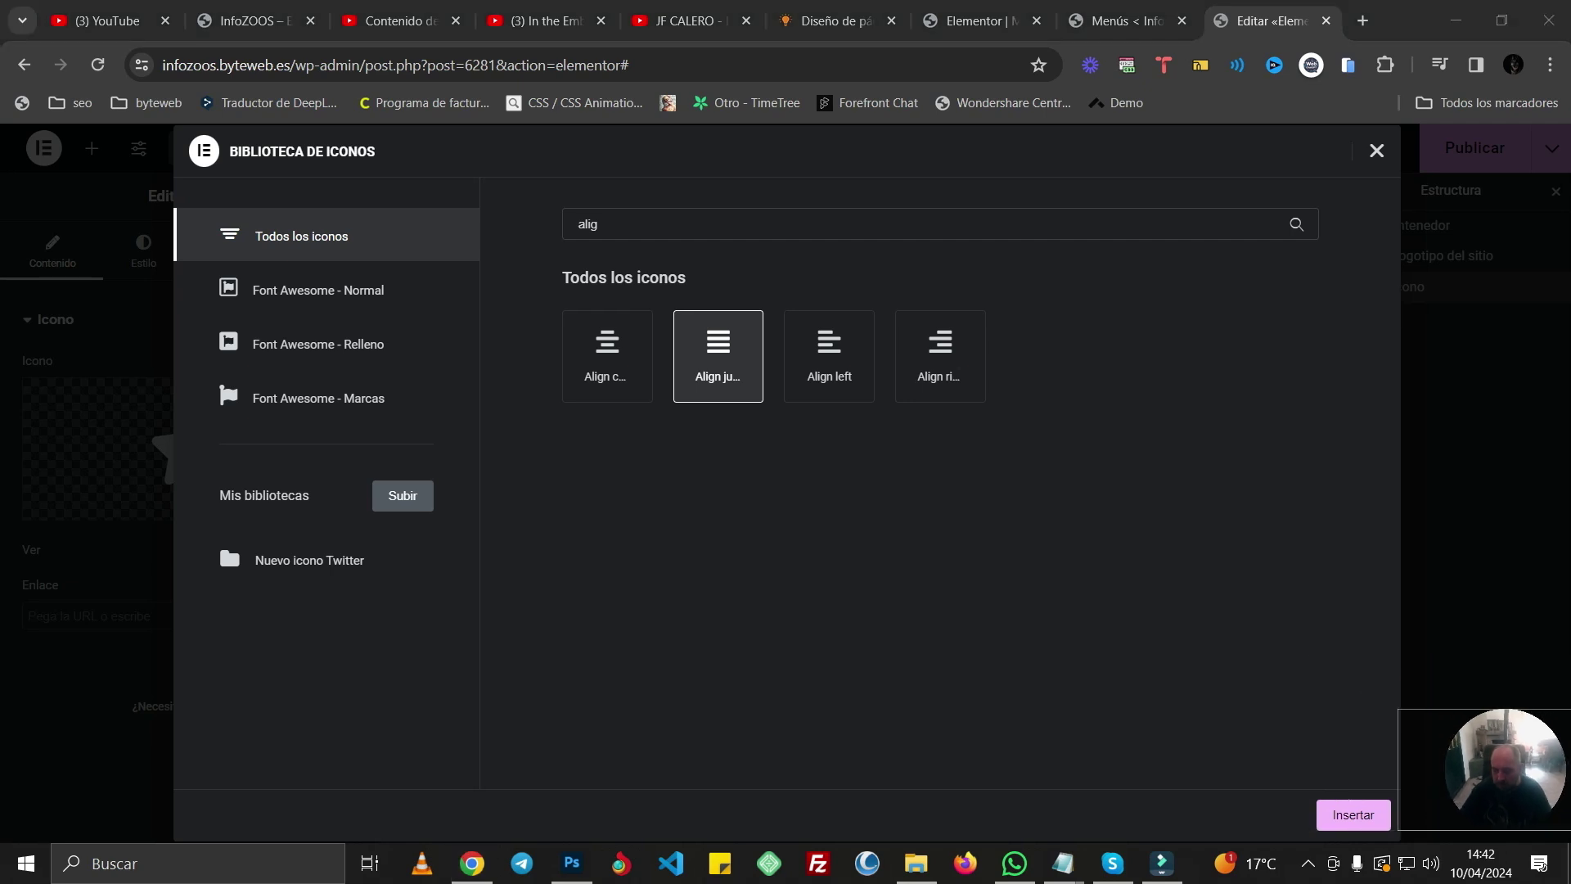
{"action": "left_click", "coordinate": [1353, 815]}
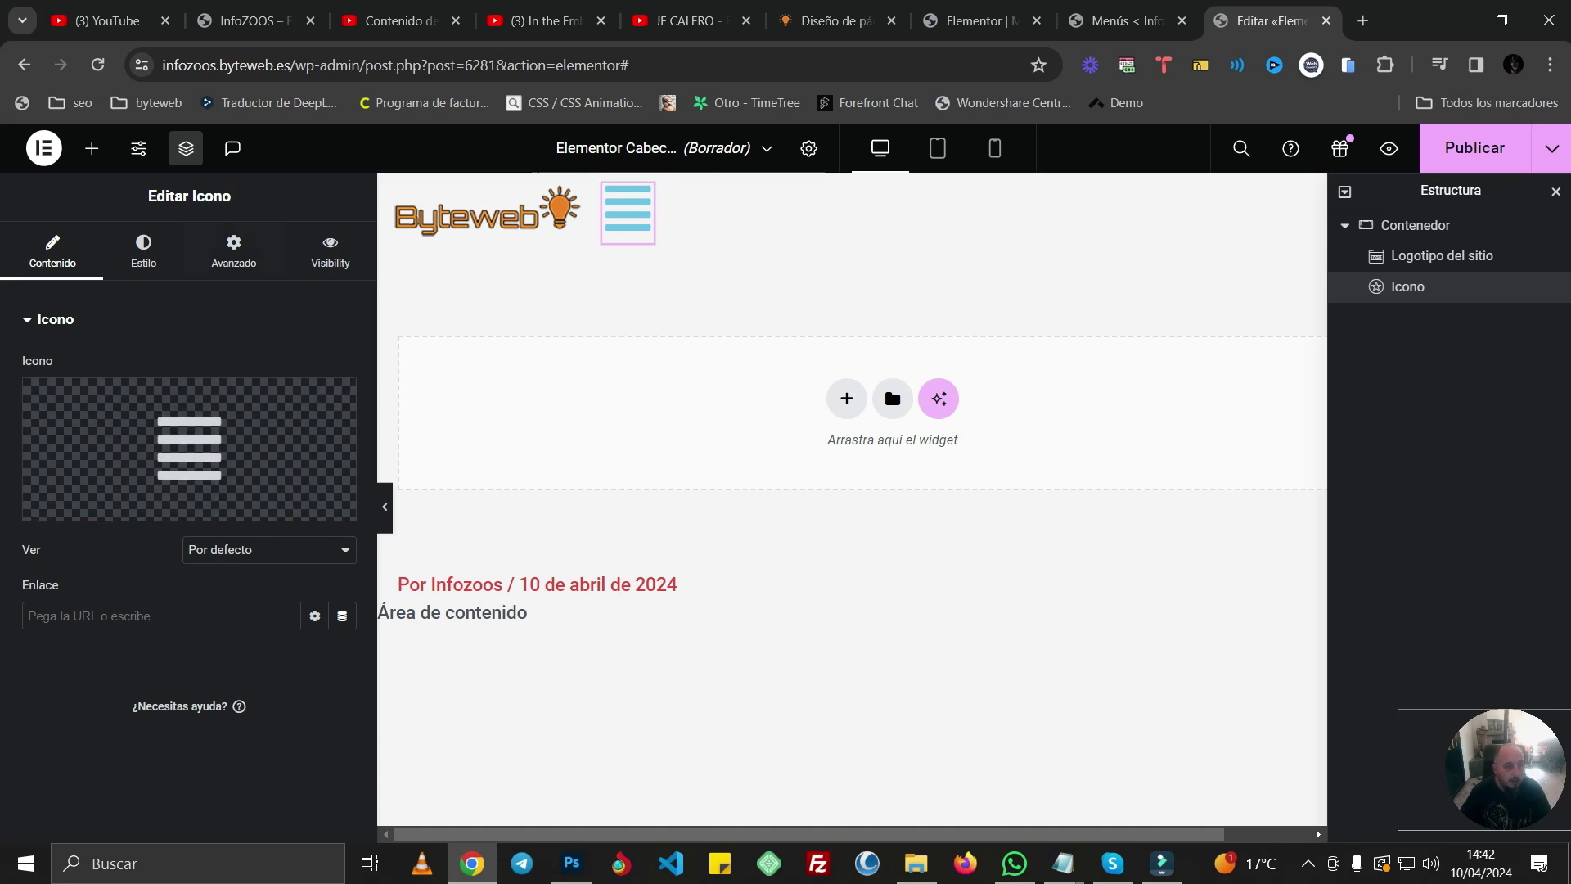
- Style the menu icon with the black global color as its Color principal and a size of 27 px
{"action": "left_click", "coordinate": [143, 250]}
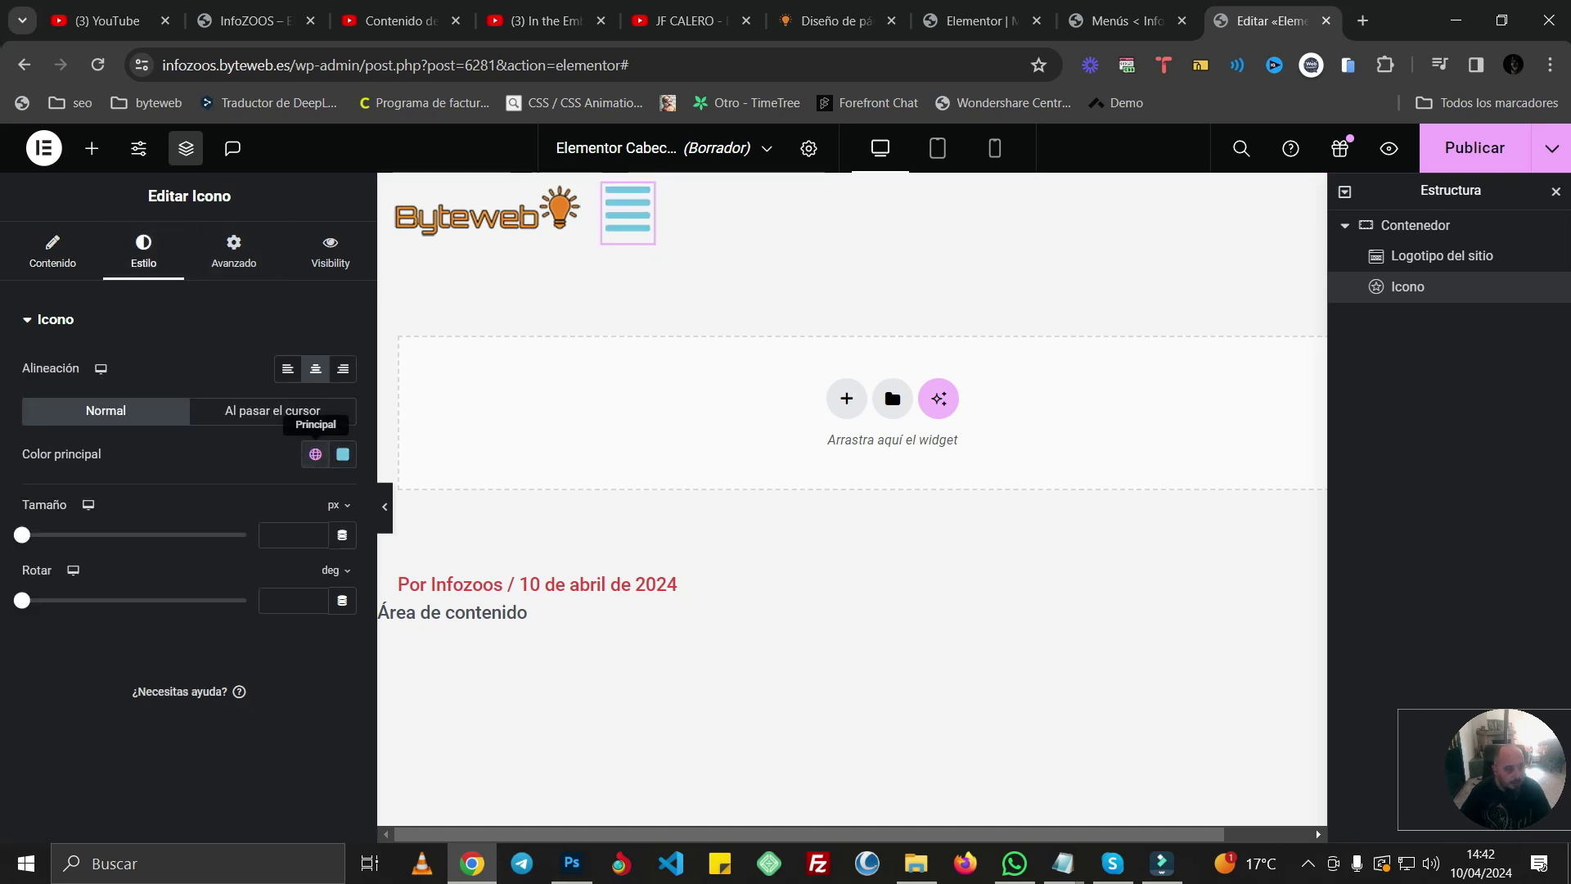
{"action": "left_click", "coordinate": [315, 455]}
{"action": "scroll", "coordinate": [188, 639], "scroll_direction": "down", "scroll_amount": 3}
{"action": "left_click", "coordinate": [188, 762]}
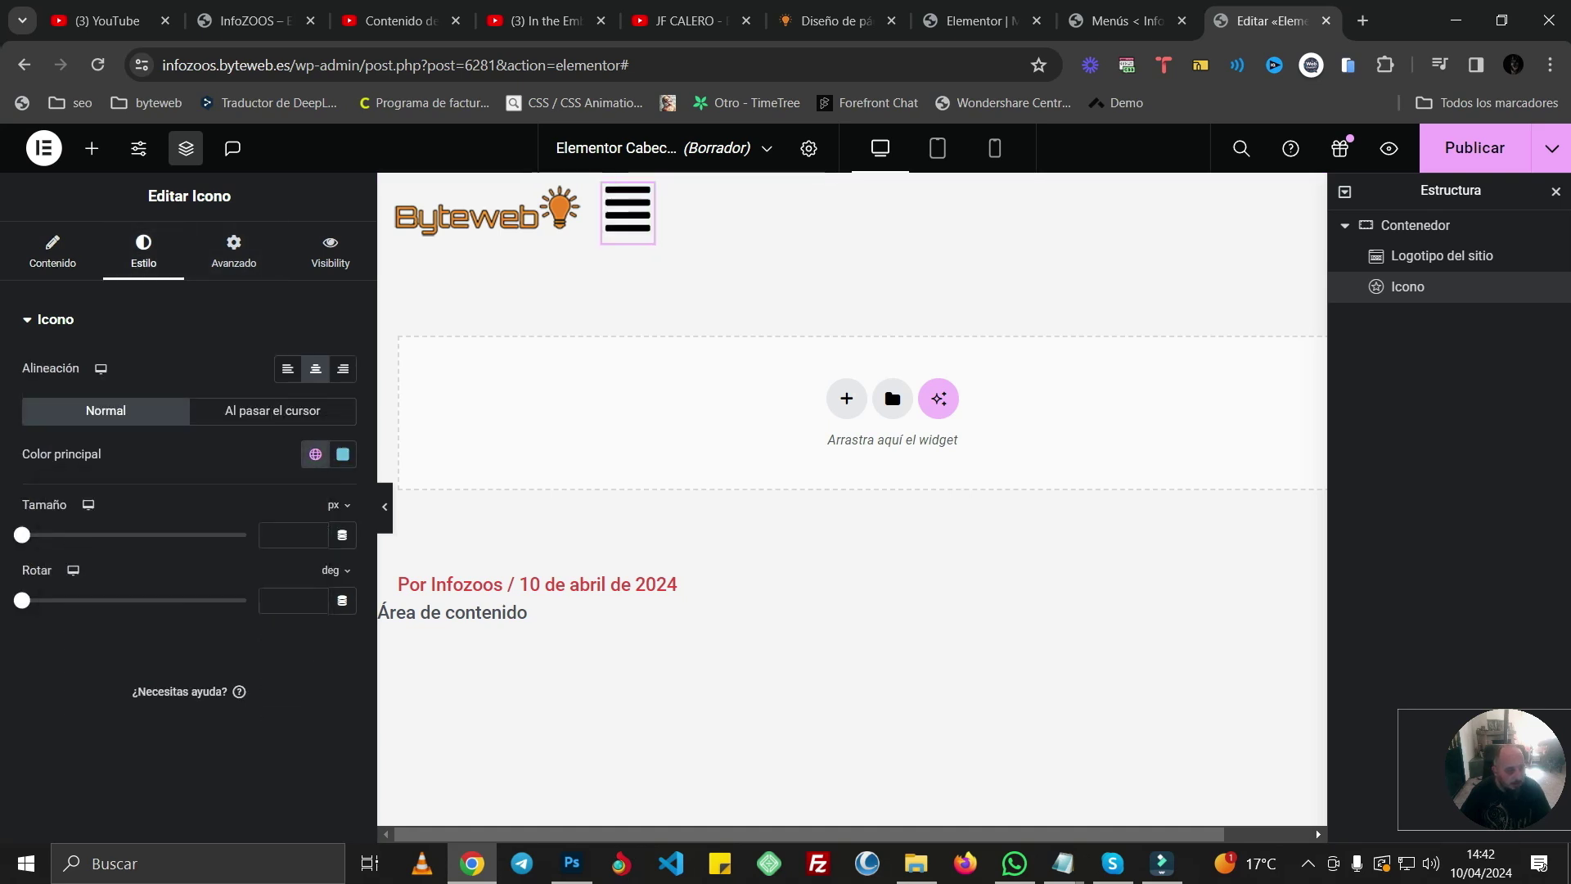
{"action": "left_click_drag", "start_coordinate": [22, 534], "coordinate": [38, 534]}
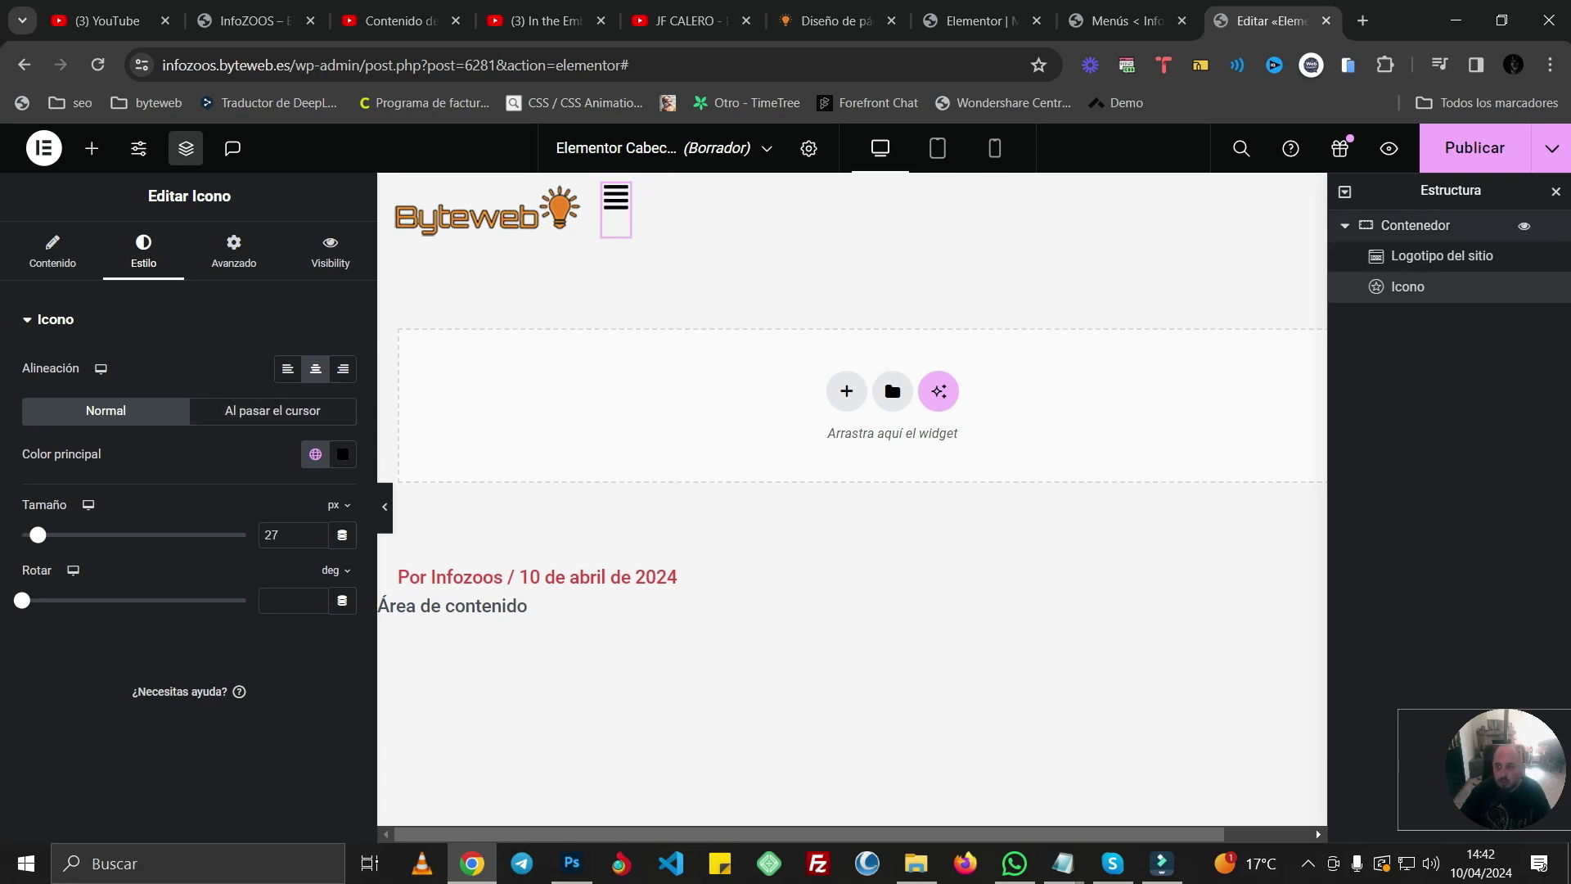
- Justify the header container's content with Espacio intermedio, center its elements vertically, and close the Estructura panel
{"action": "left_click", "coordinate": [1414, 225]}
{"action": "scroll", "coordinate": [189, 524], "scroll_direction": "down", "scroll_amount": 3}
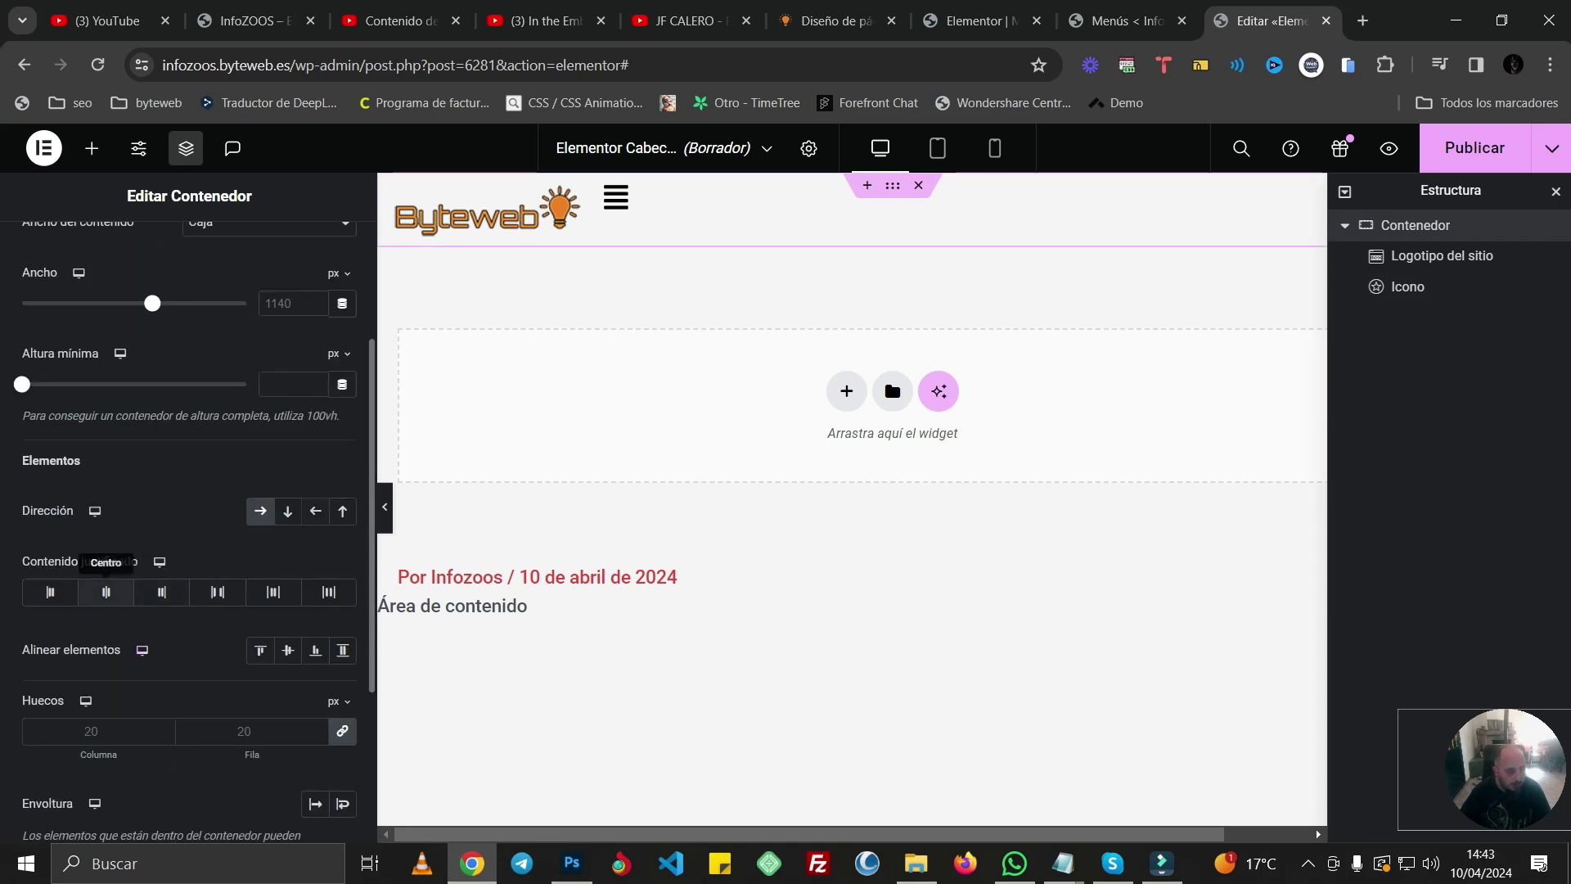
{"action": "left_click", "coordinate": [105, 591]}
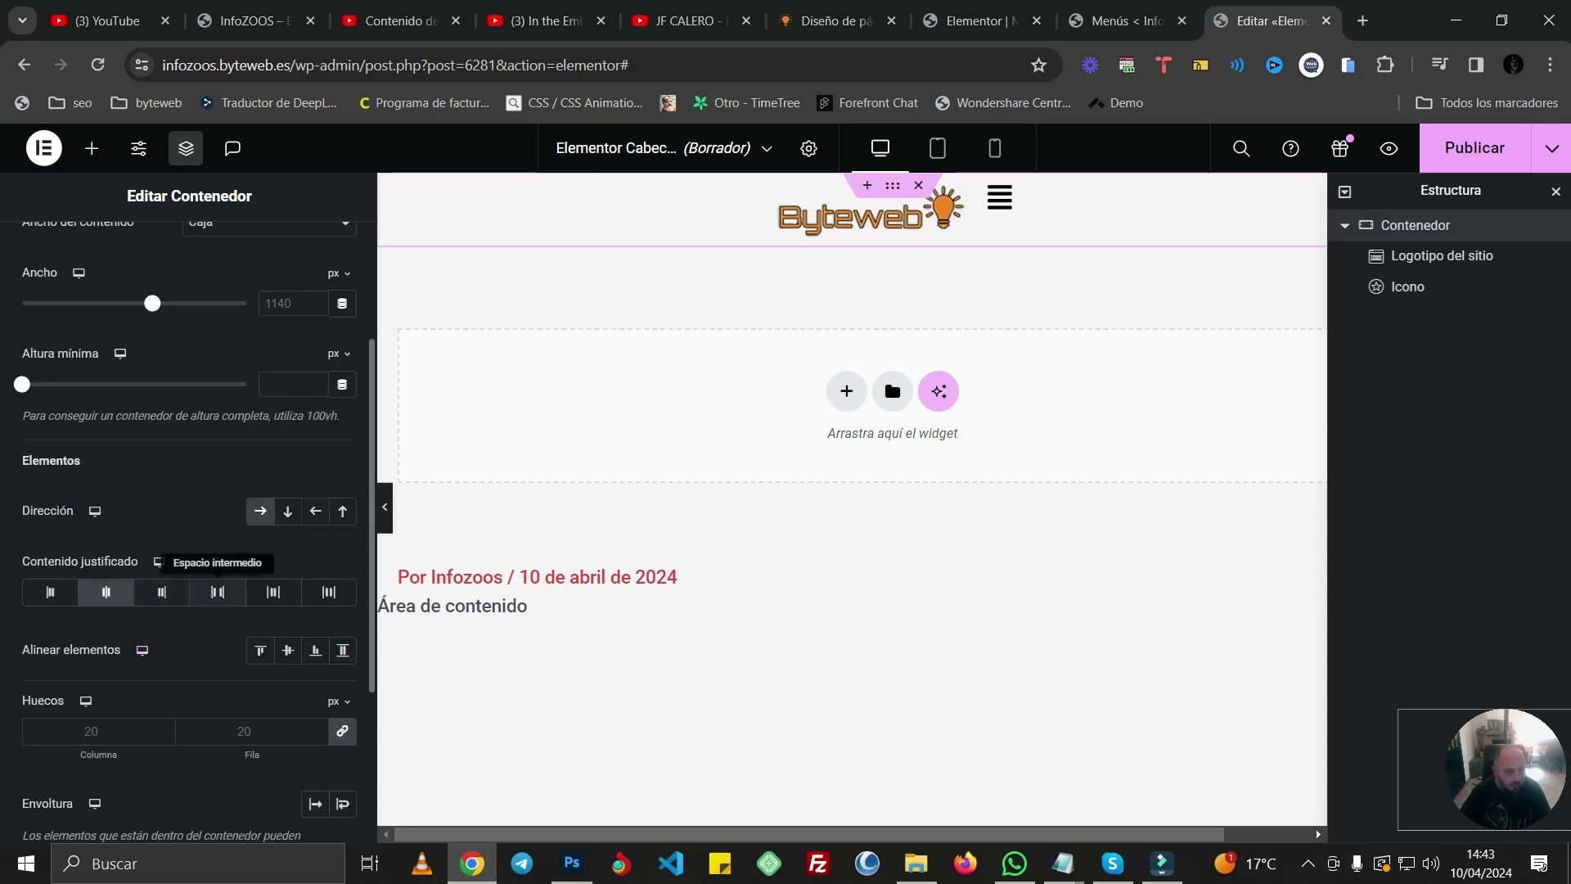
{"action": "left_click", "coordinate": [216, 592]}
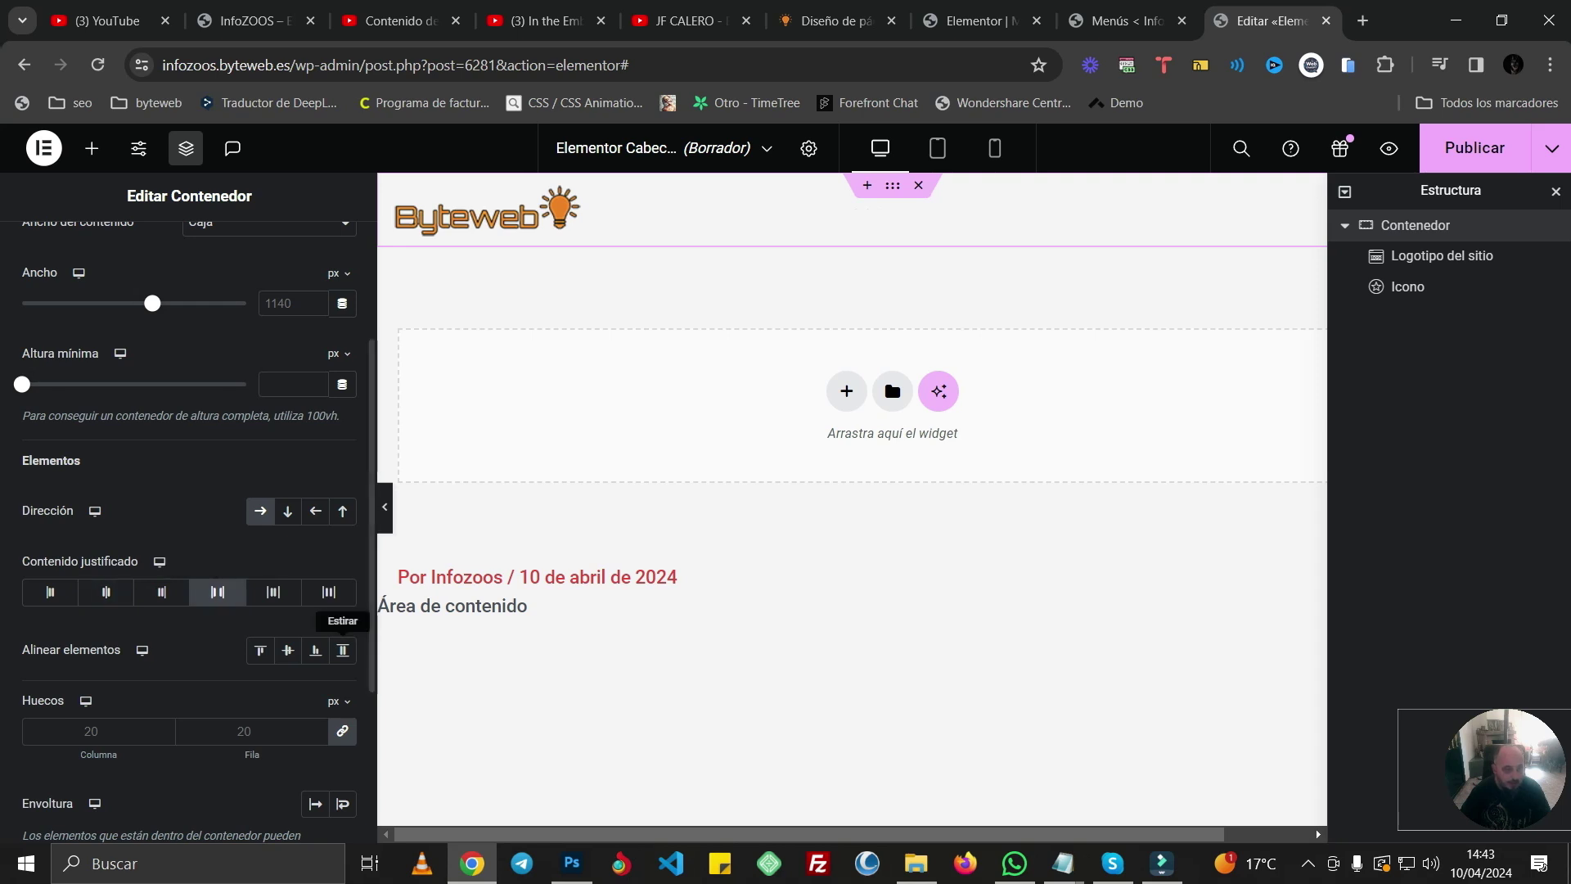
{"action": "left_click", "coordinate": [287, 649]}
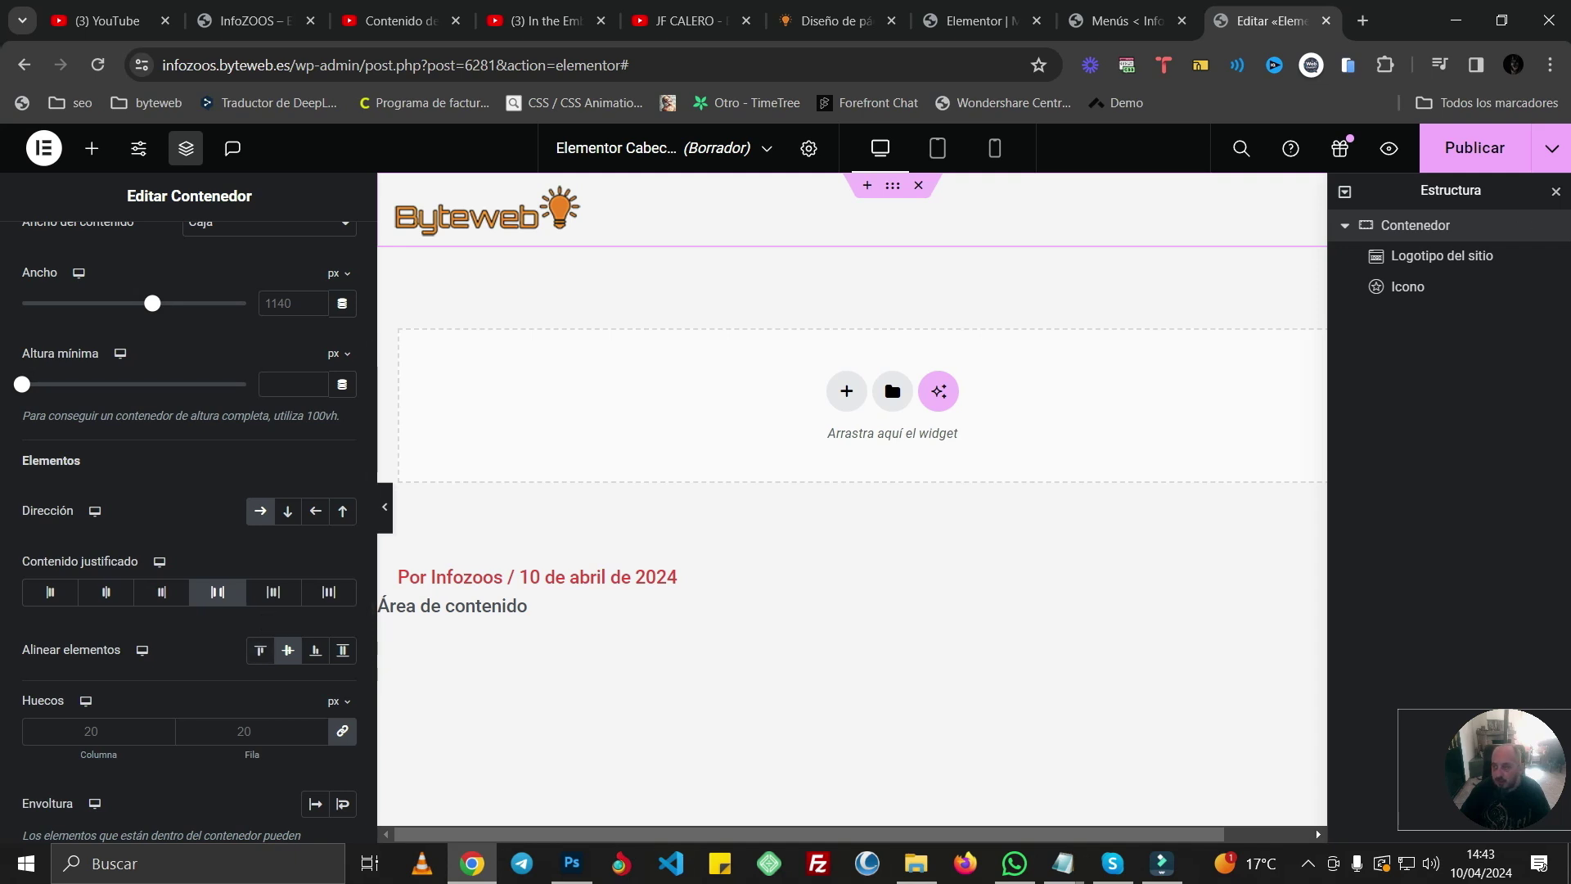
{"action": "left_click", "coordinate": [1555, 191]}
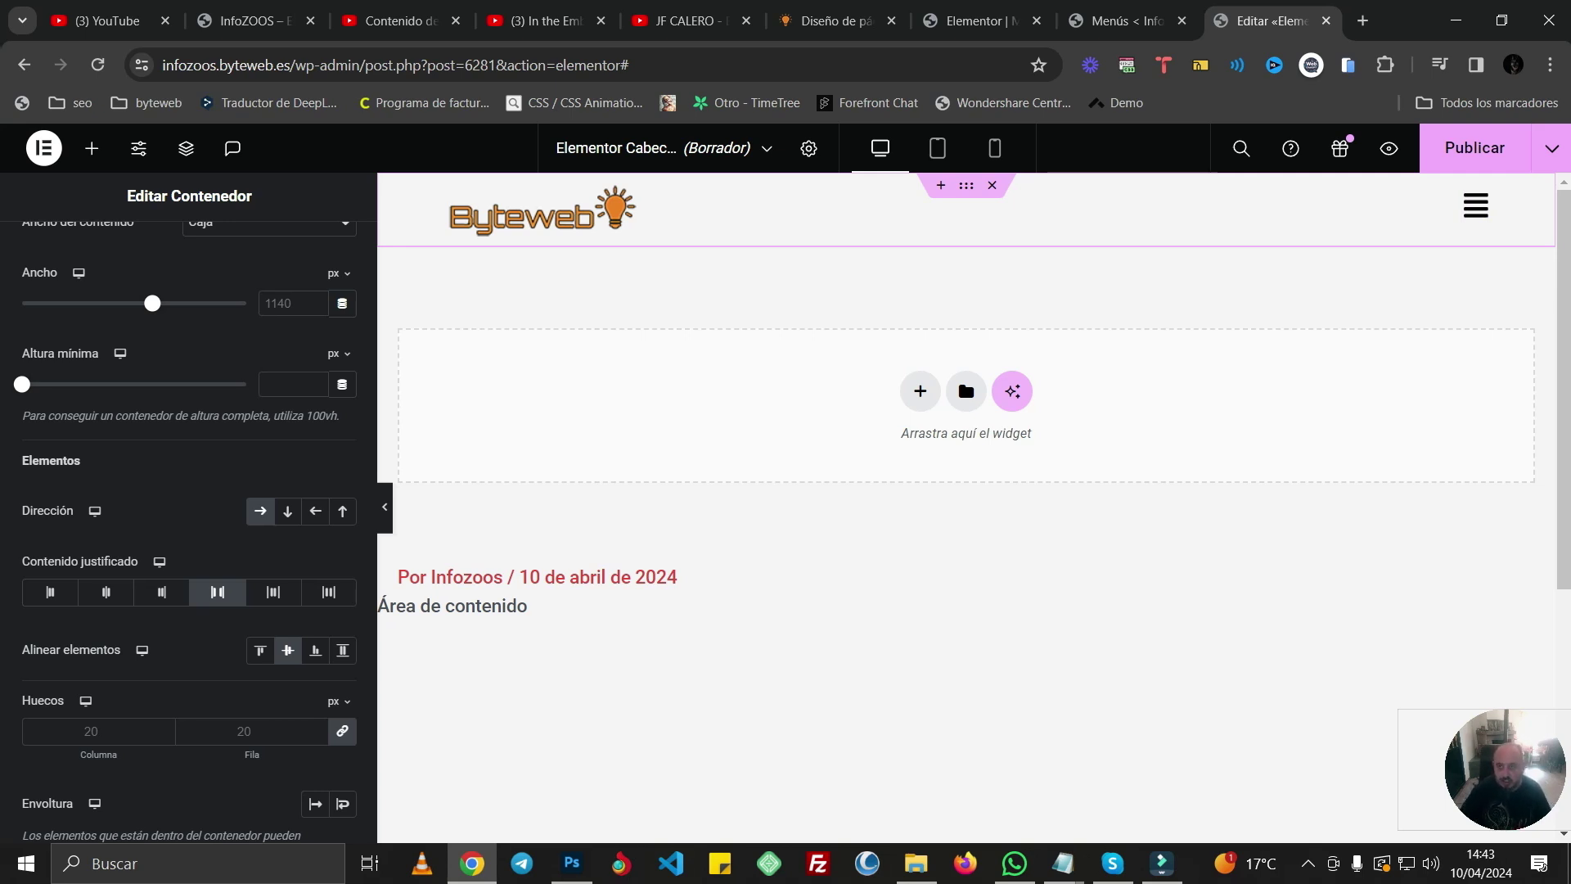
- From the WordPress menus page, open the Mensajes emergentes templates in a new browser tab and switch to it
{"action": "left_click", "coordinate": [1127, 21]}
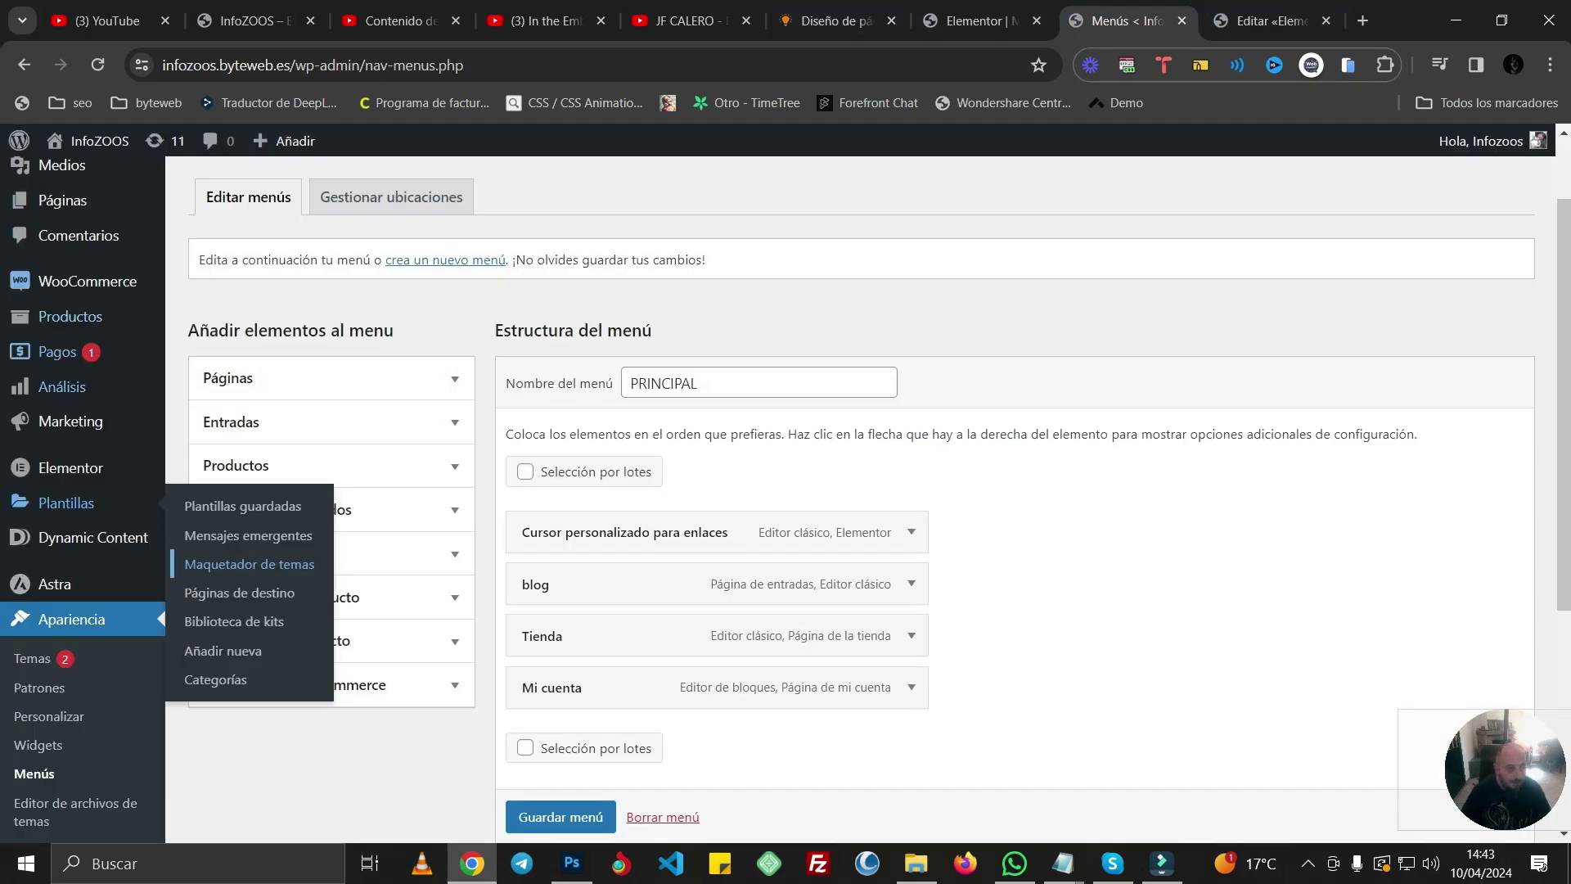
{"action": "scroll", "coordinate": [82, 458], "scroll_direction": "down", "scroll_amount": 2}
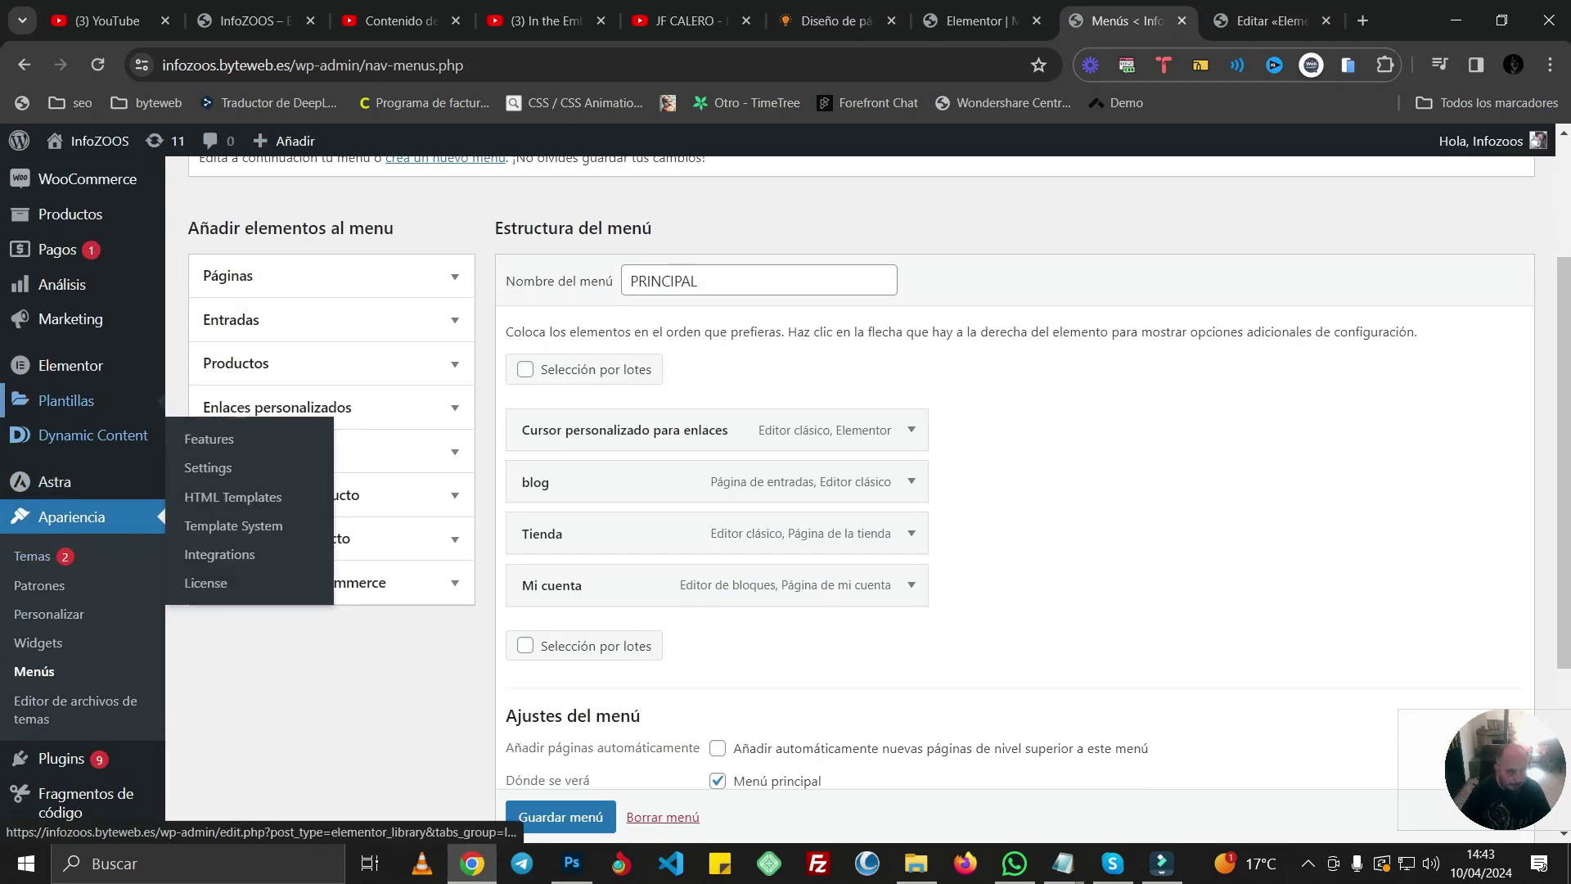
{"action": "mouse_move", "coordinate": [67, 401]}
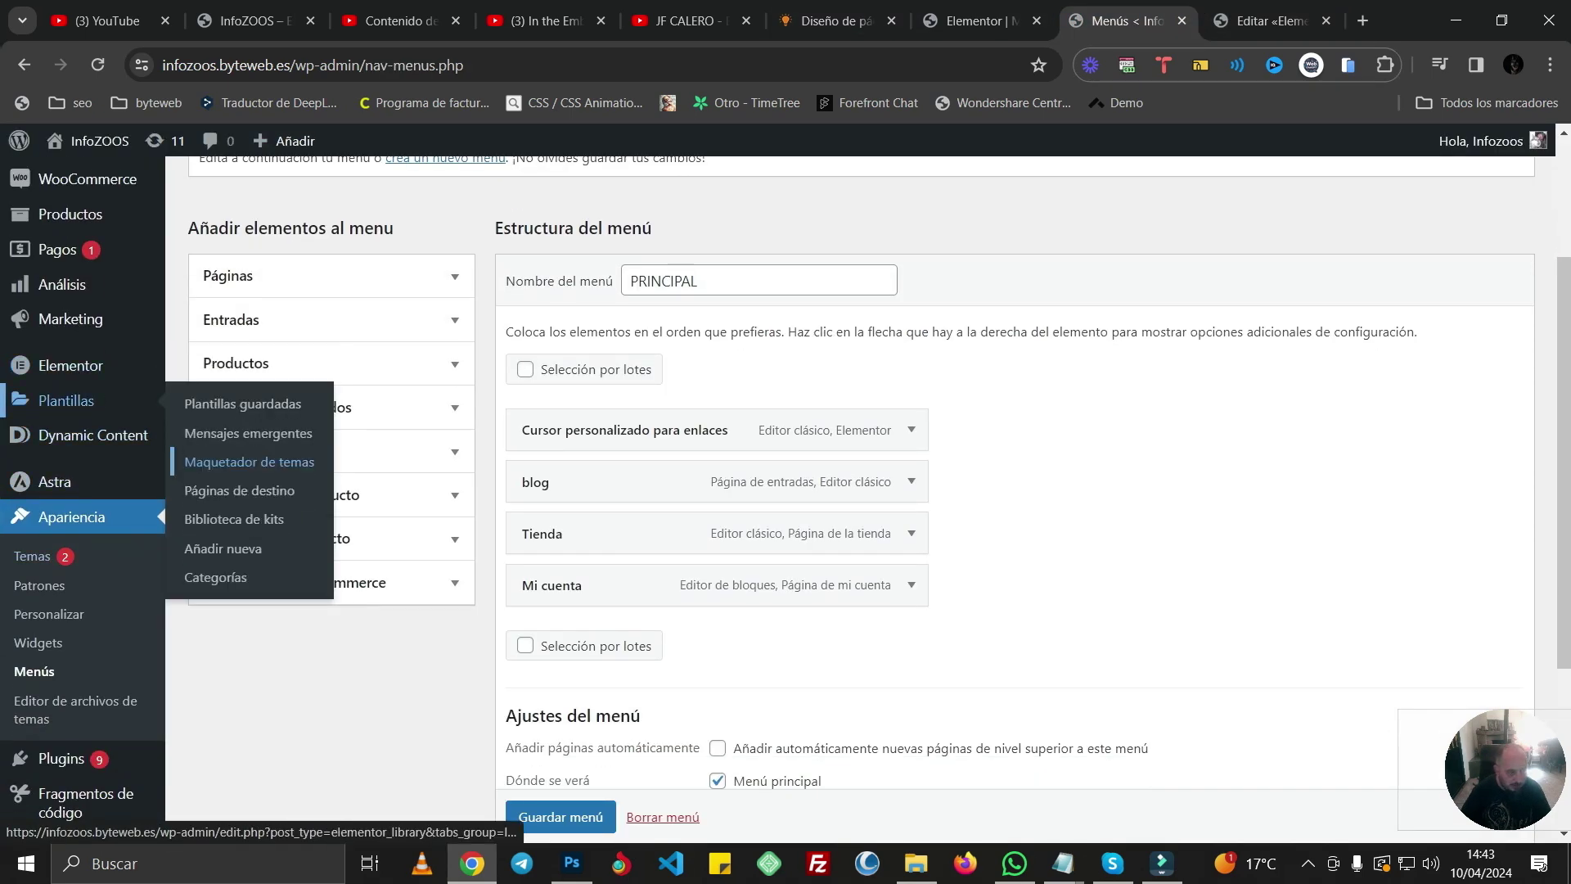
{"action": "right_click", "coordinate": [223, 432]}
{"action": "left_click", "coordinate": [270, 450]}
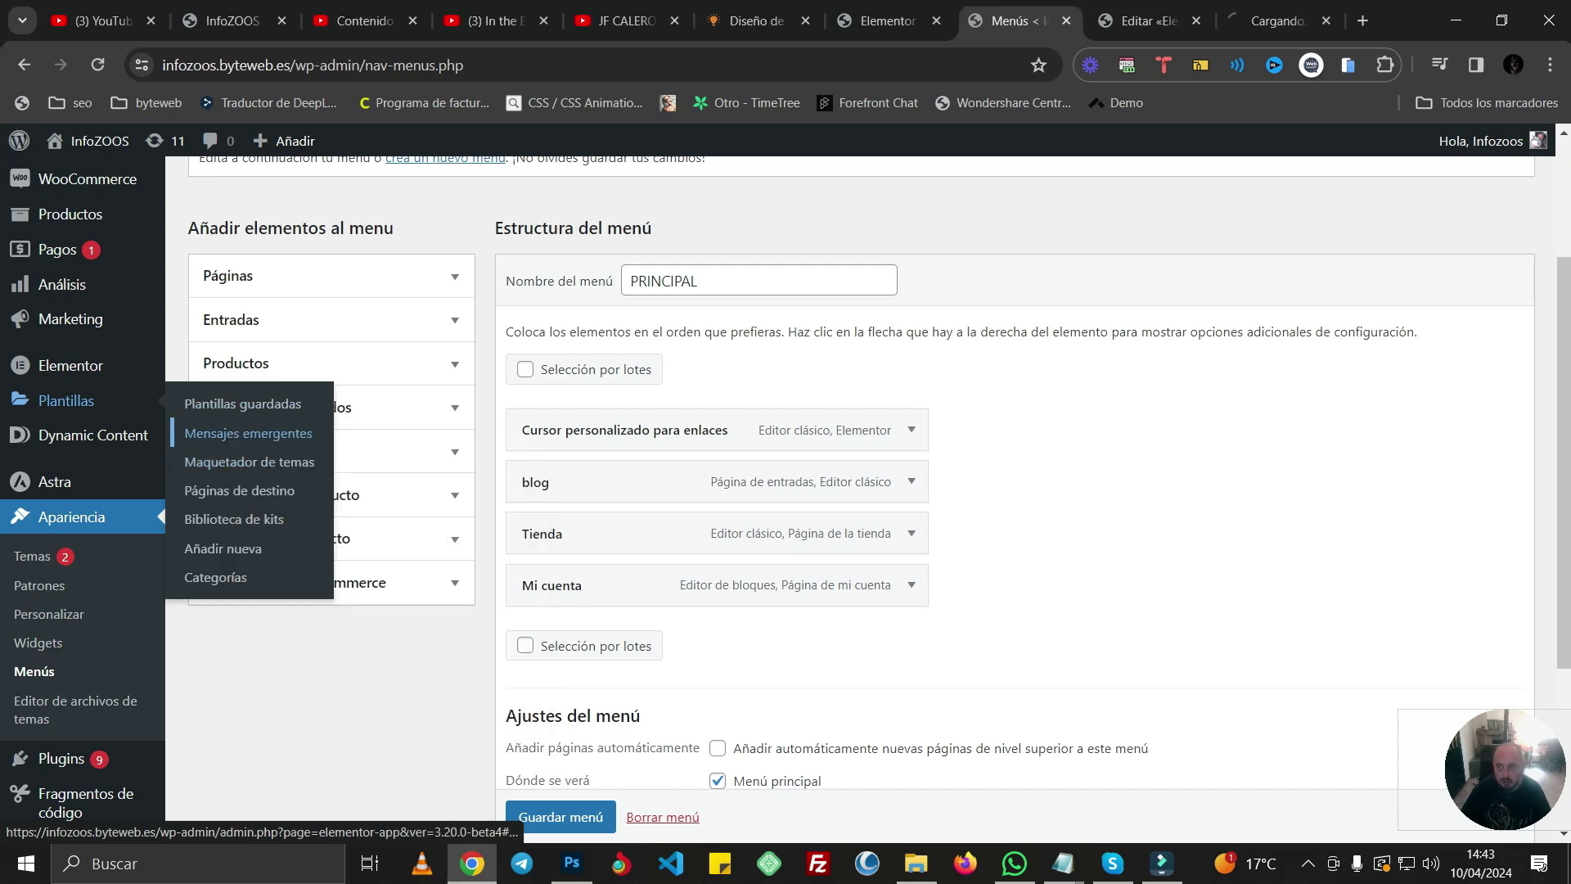
{"action": "left_click", "coordinate": [1276, 20]}
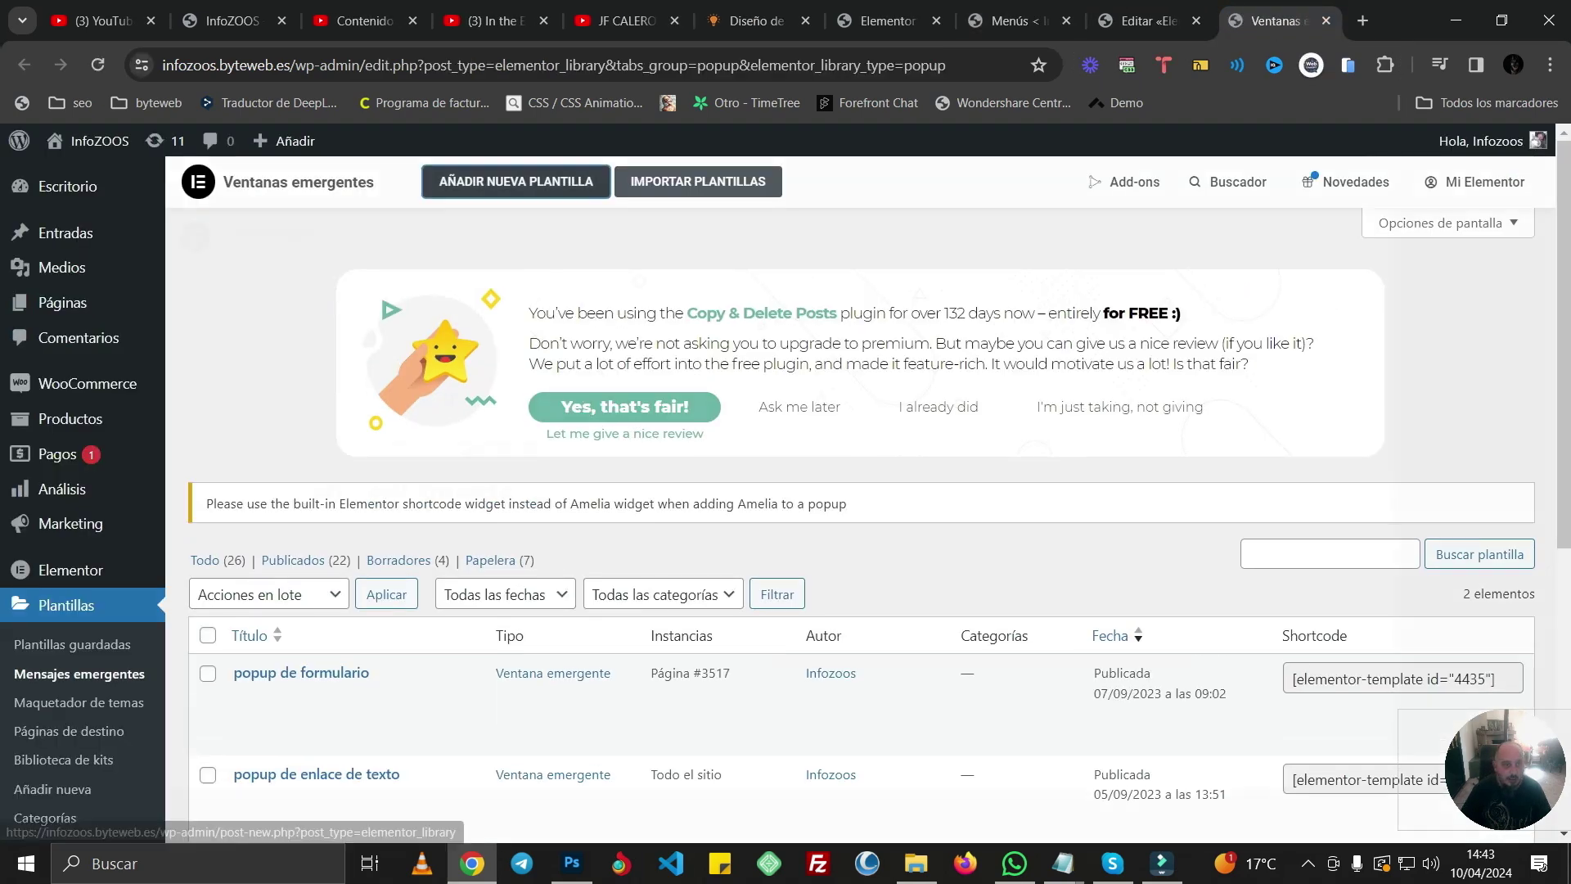
- Create a new Ventana emergente template named "popup menu full screen" and dismiss the template library
{"action": "left_click", "coordinate": [427, 179]}
{"action": "left_click", "coordinate": [896, 567]}
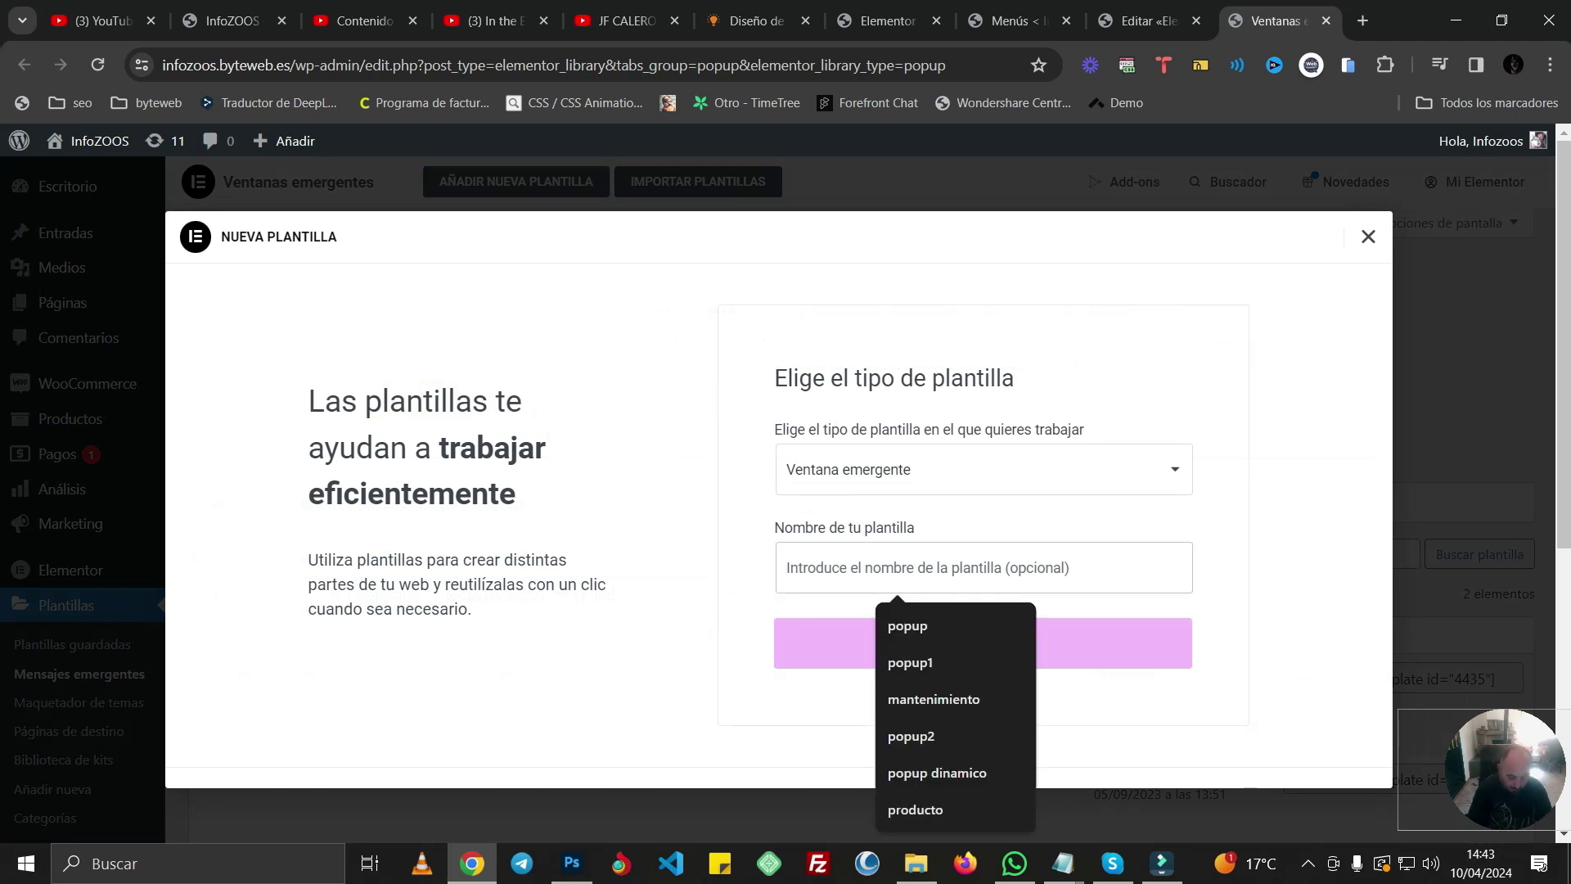
{"action": "type", "text": "pop"}
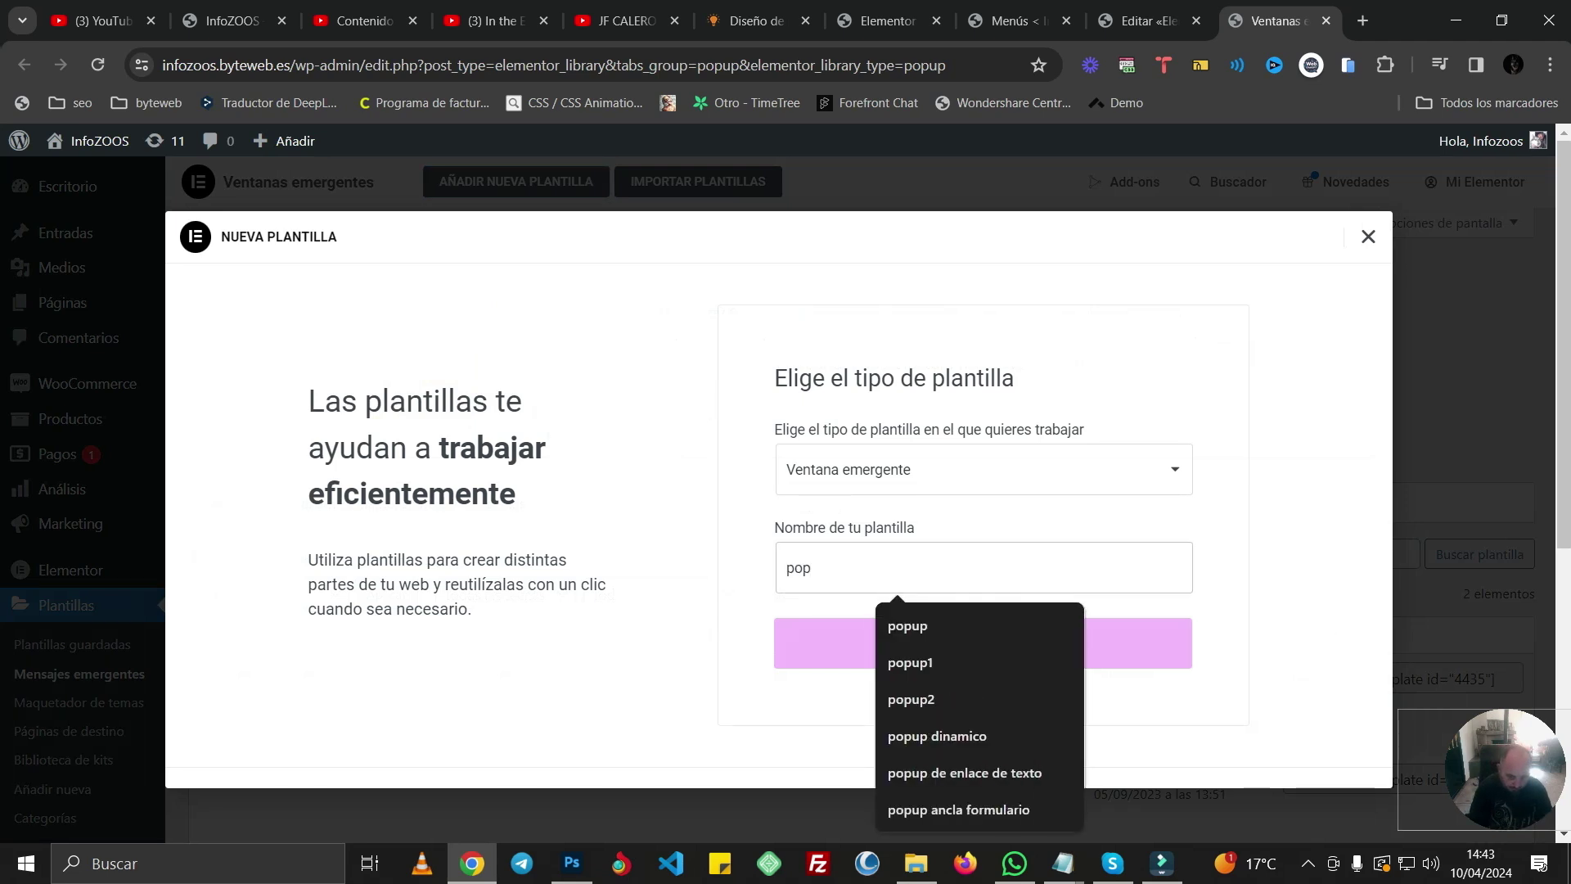
{"action": "type", "text": "up menu "}
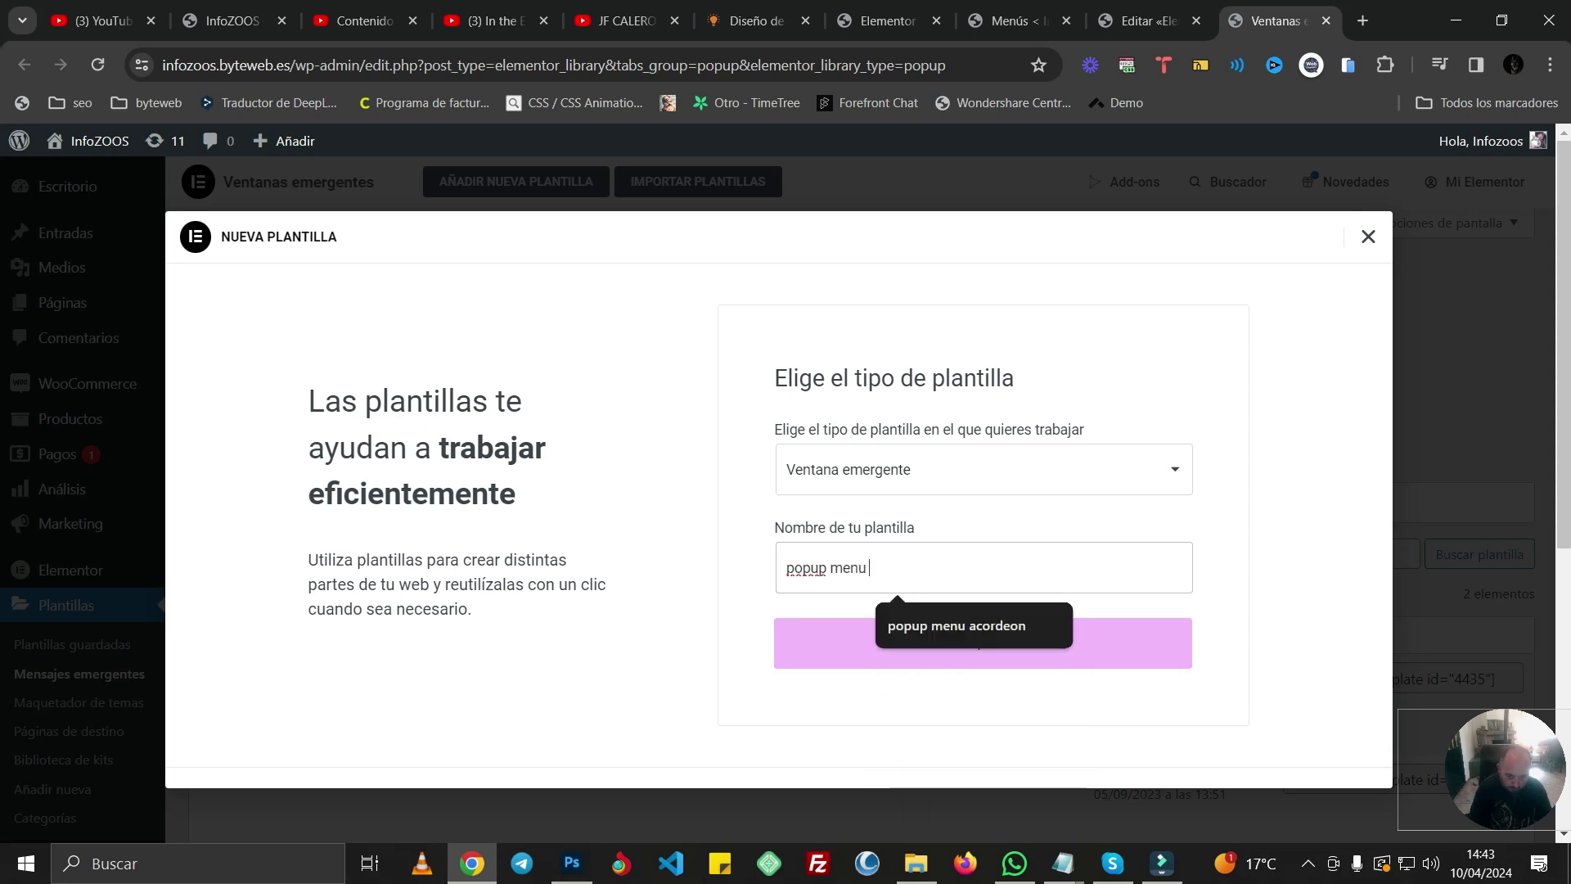
{"action": "type", "text": "full sc"}
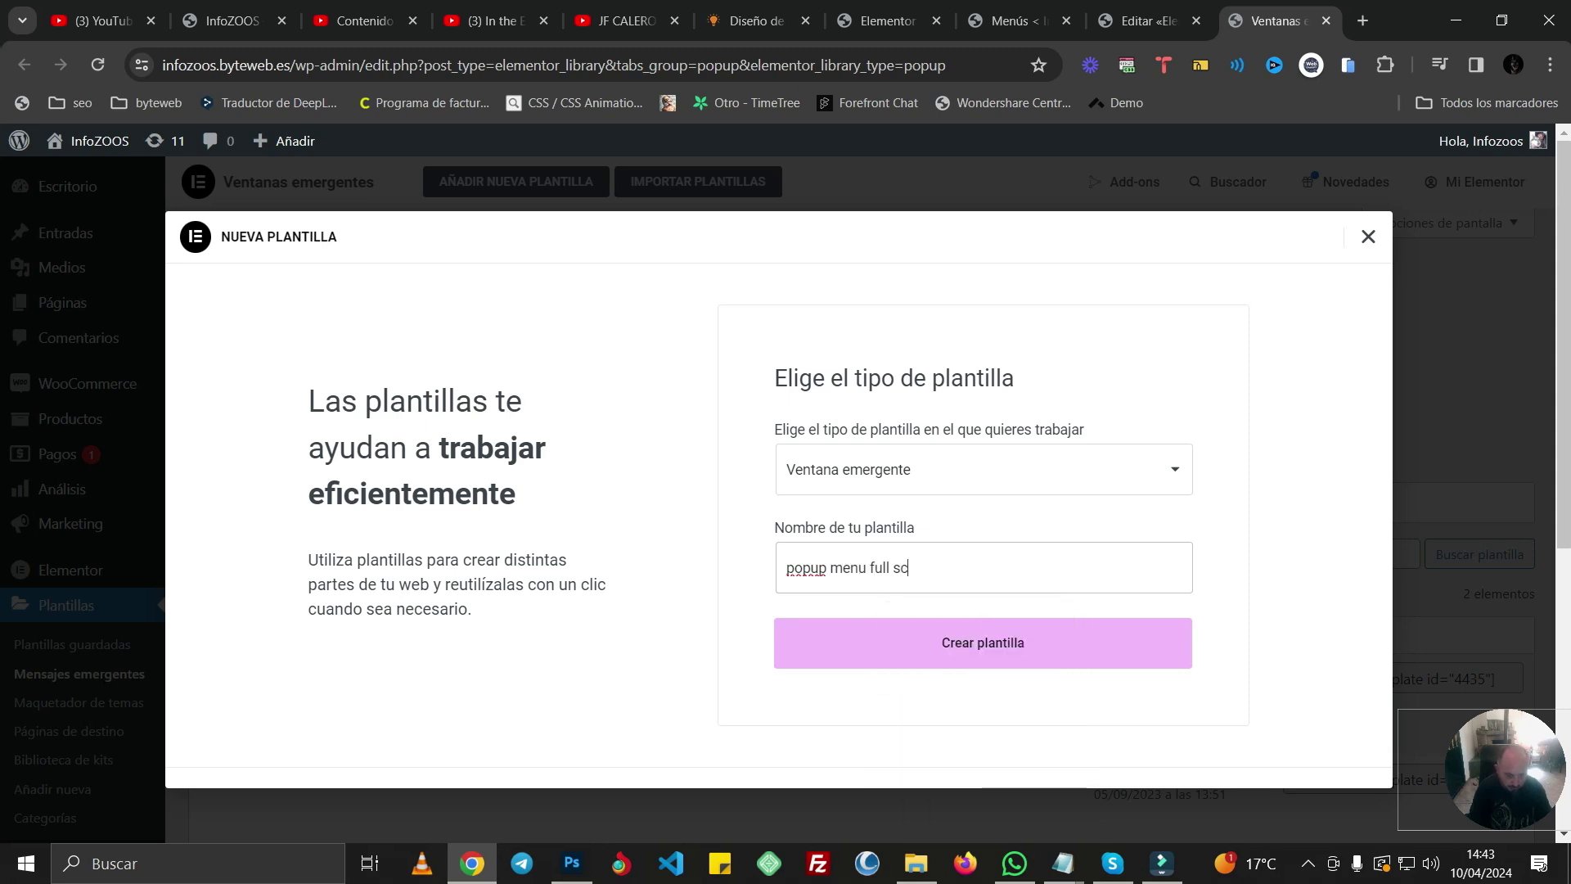
{"action": "type", "text": "reen"}
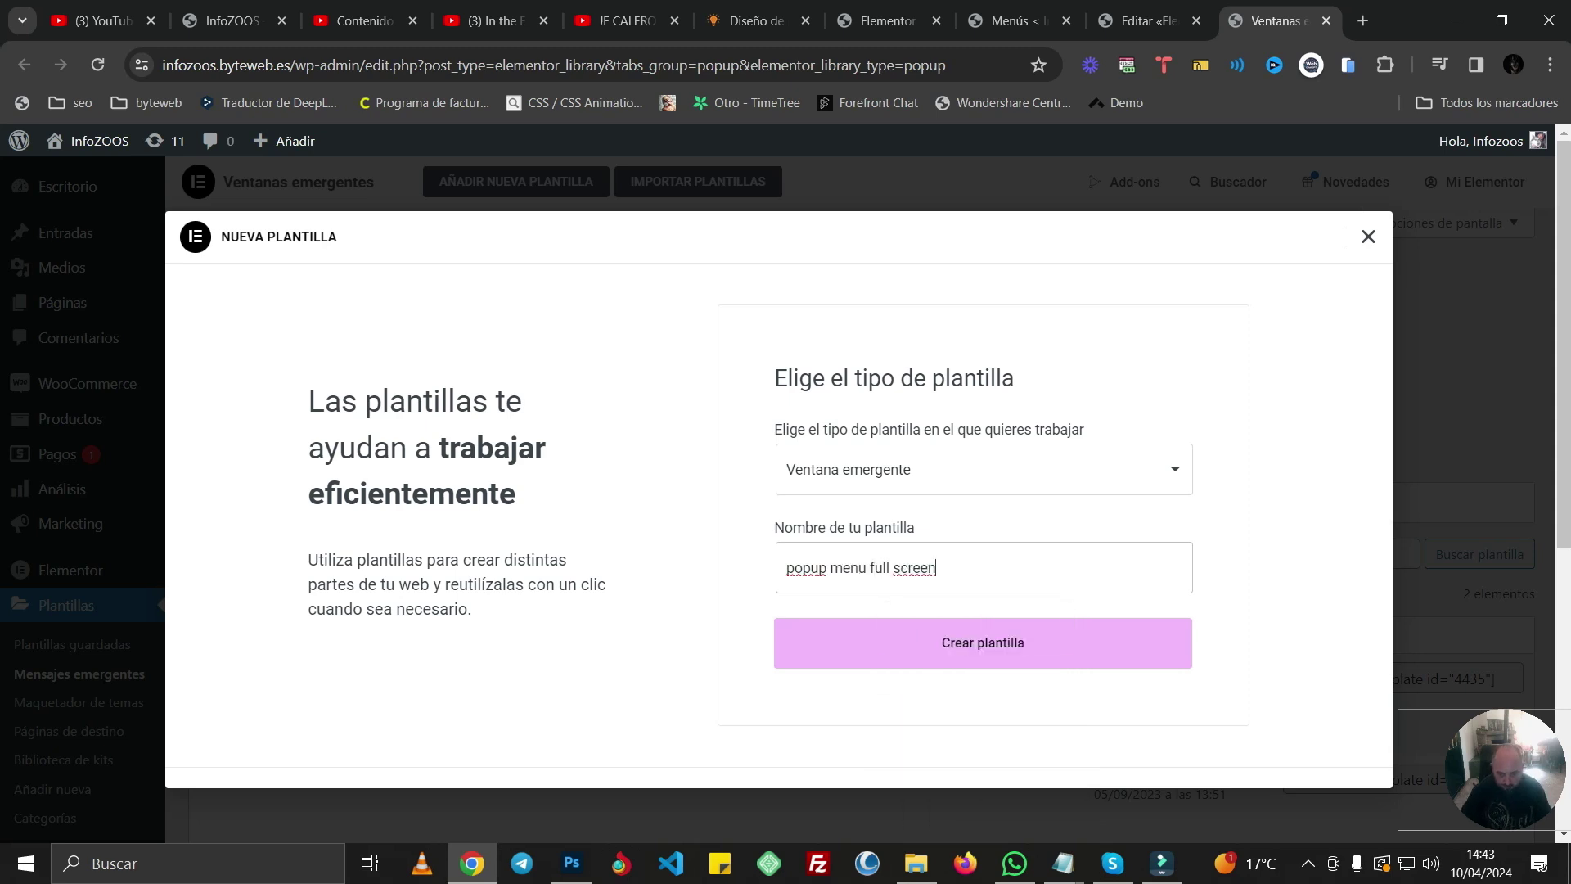
{"action": "key", "text": "Return"}
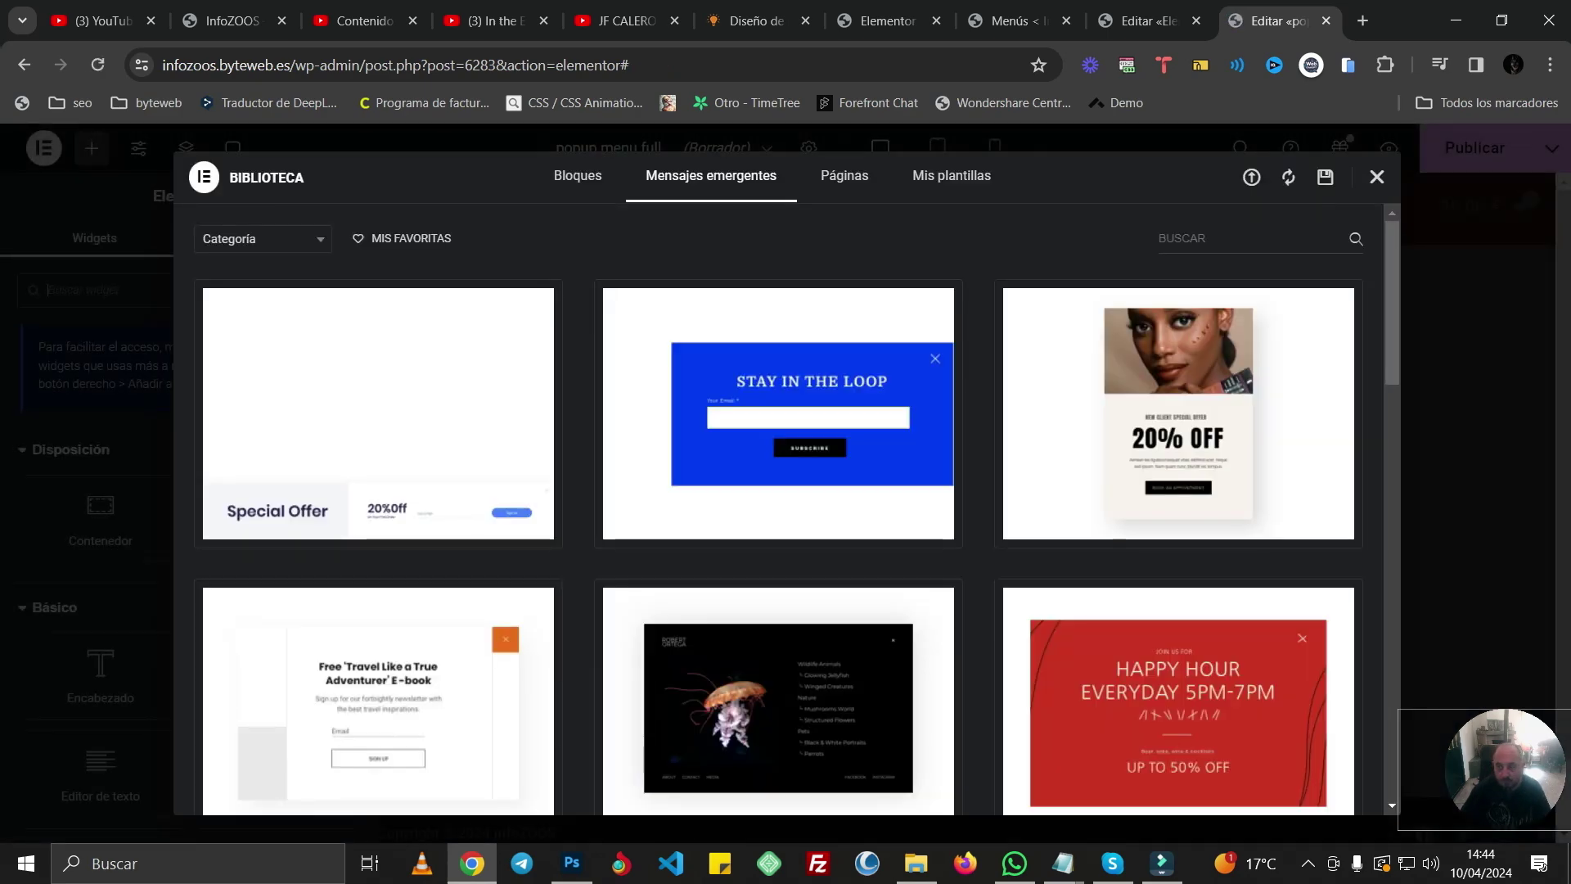
{"action": "key", "text": "Escape"}
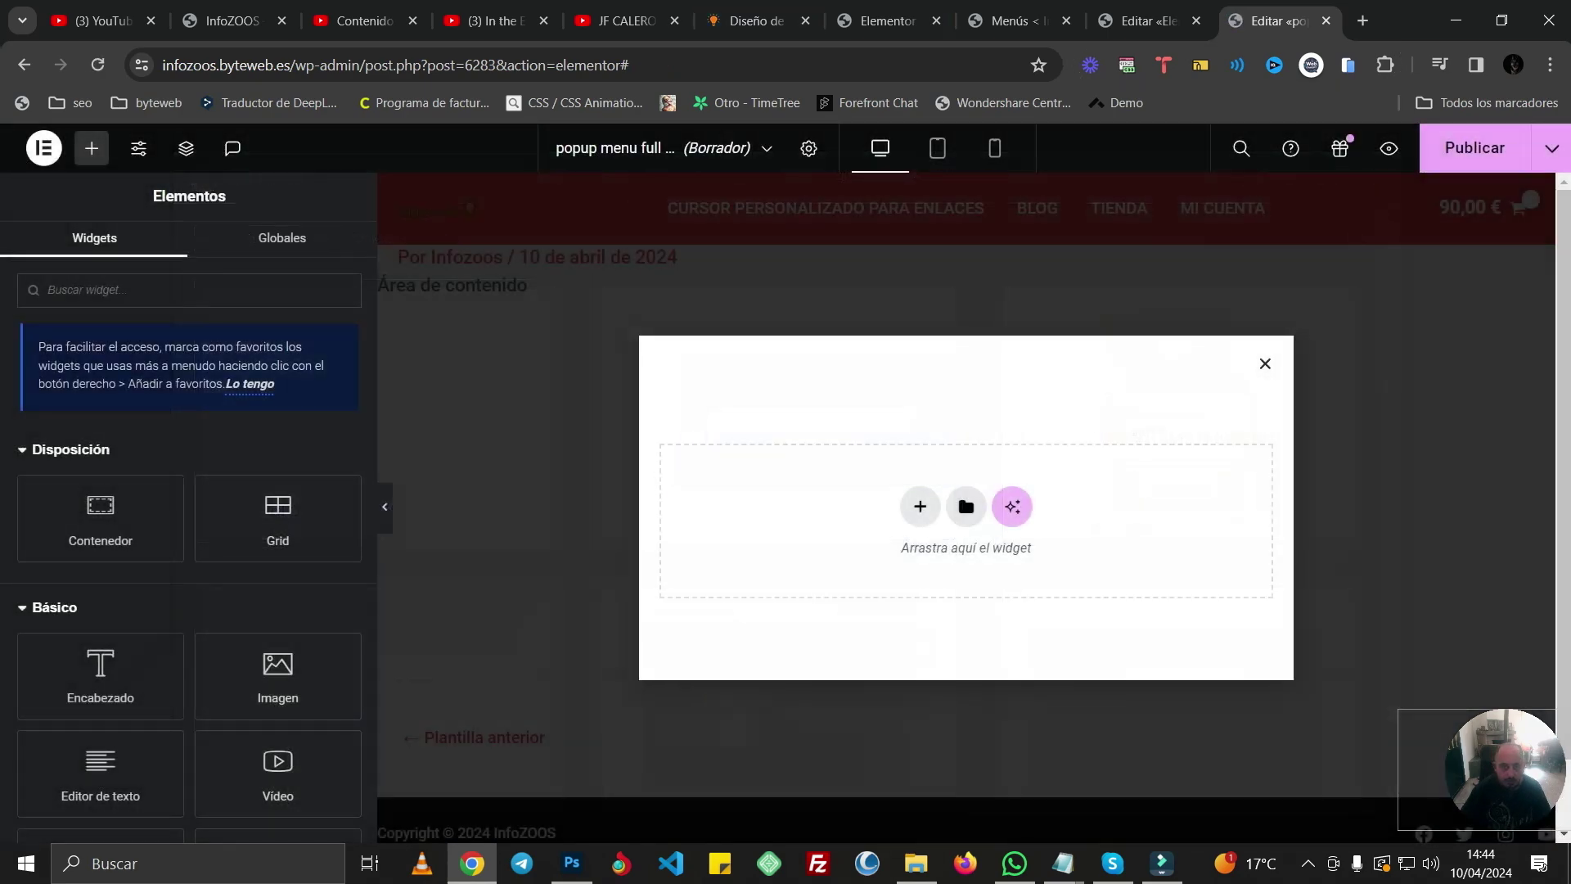
- Set the popup's width to 100 vw and its height to Ajustar a la pantalla in the popup settings
{"action": "left_click", "coordinate": [808, 148]}
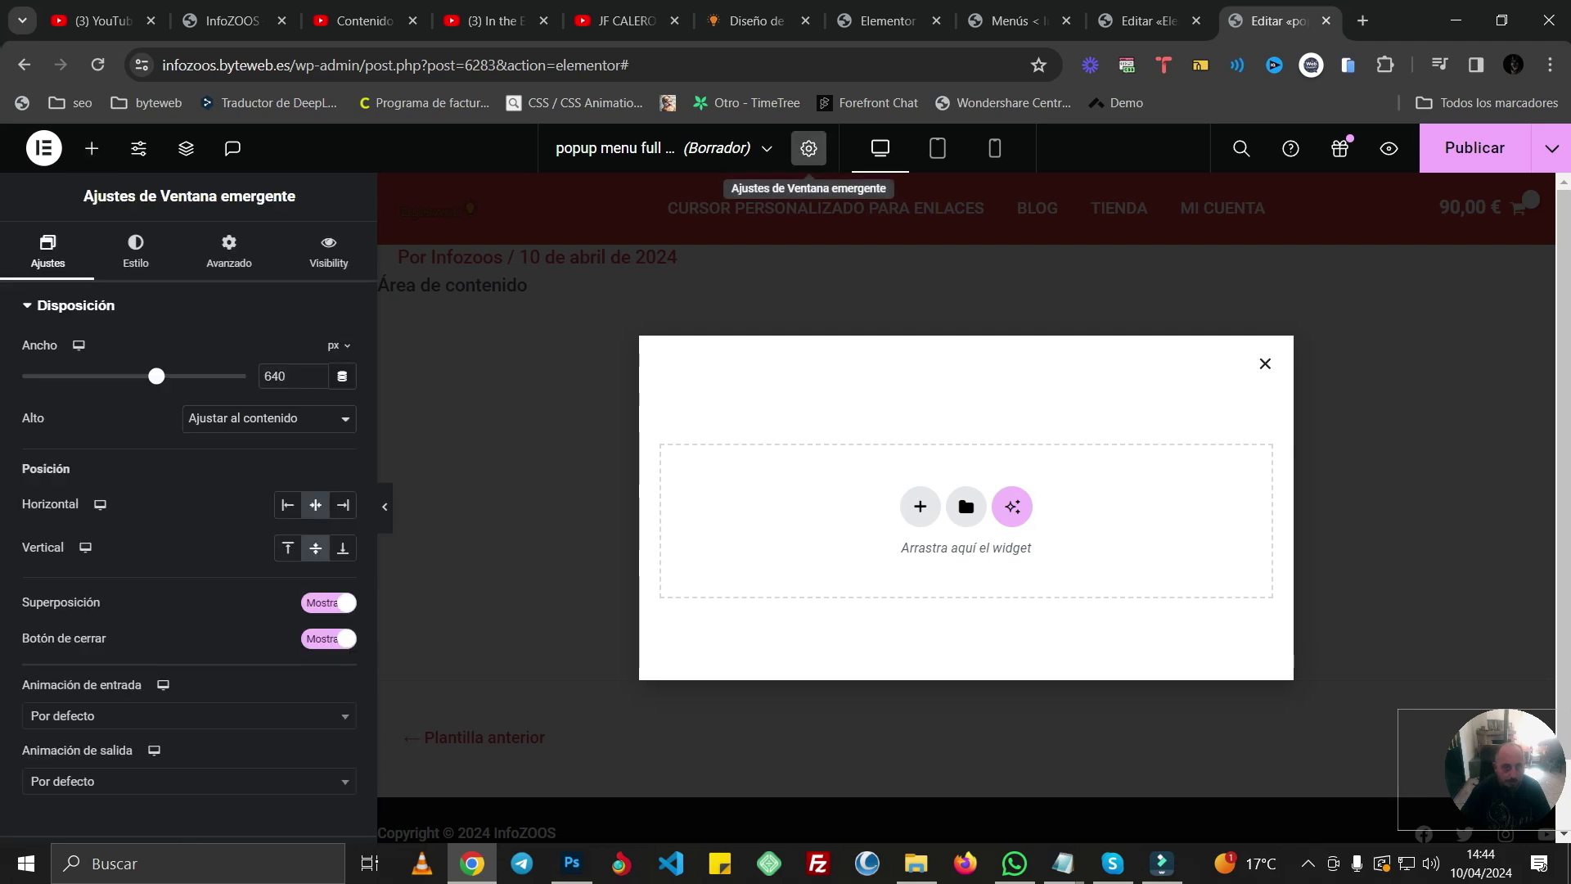
{"action": "left_click", "coordinate": [336, 346]}
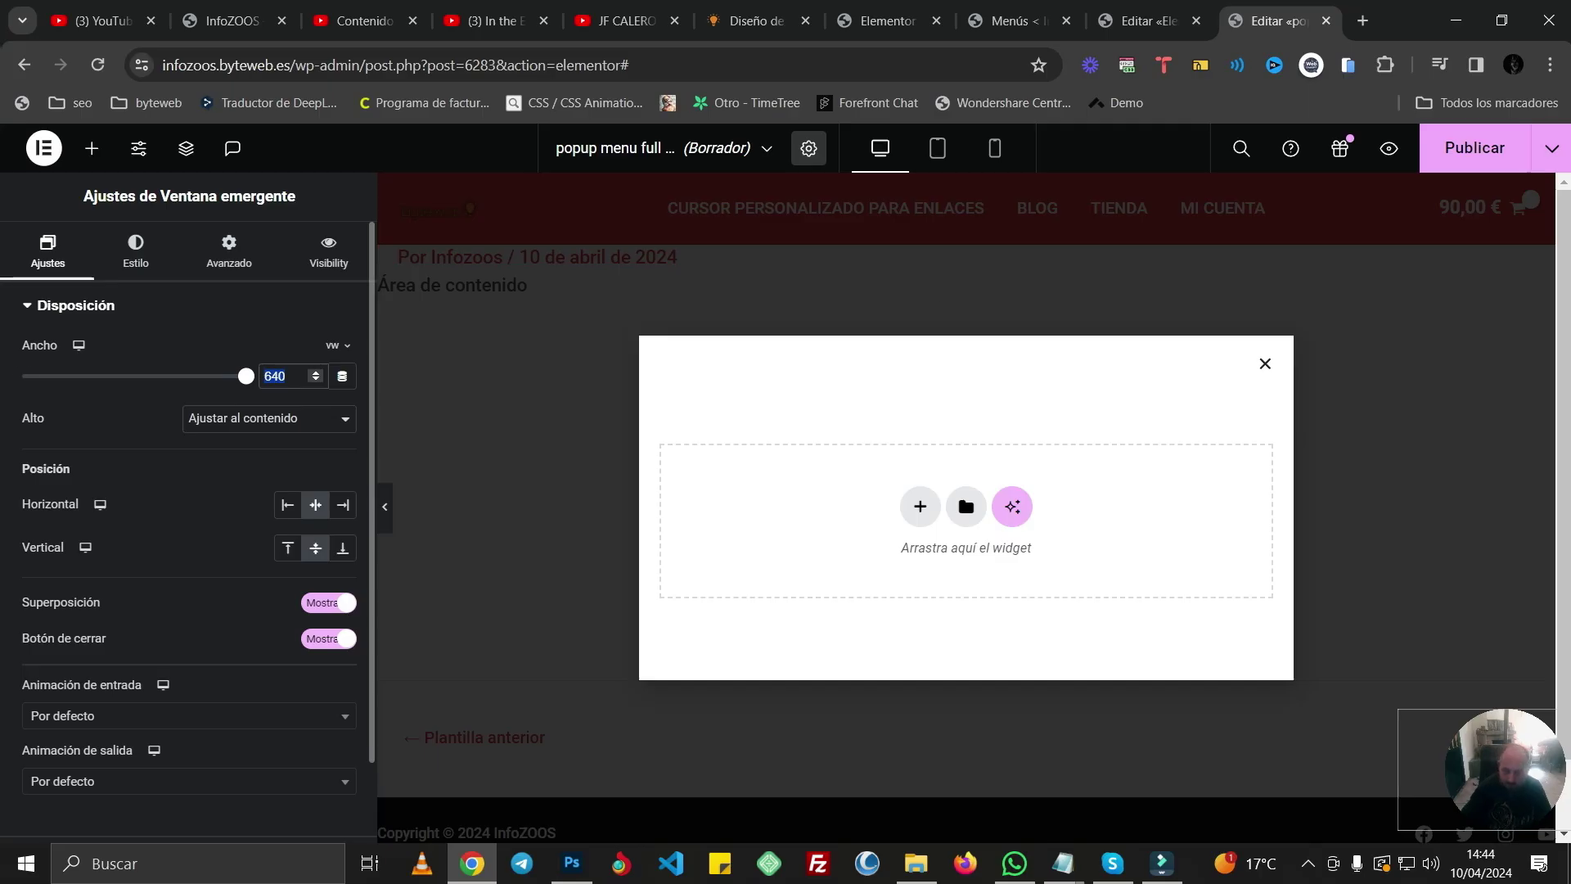
{"action": "type", "text": "100"}
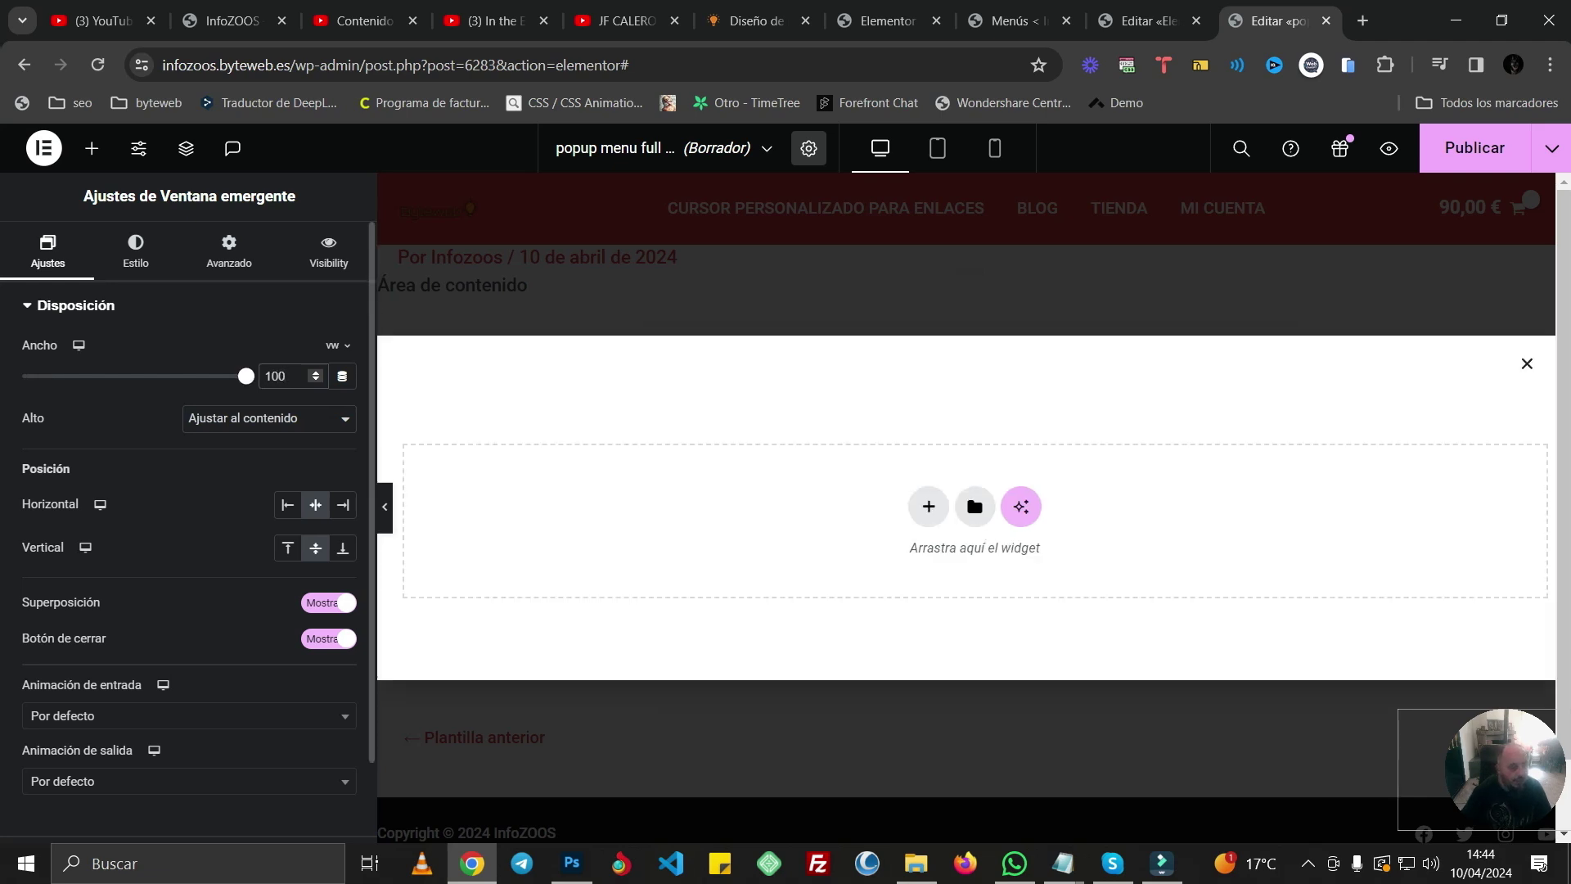
{"action": "left_click", "coordinate": [268, 418]}
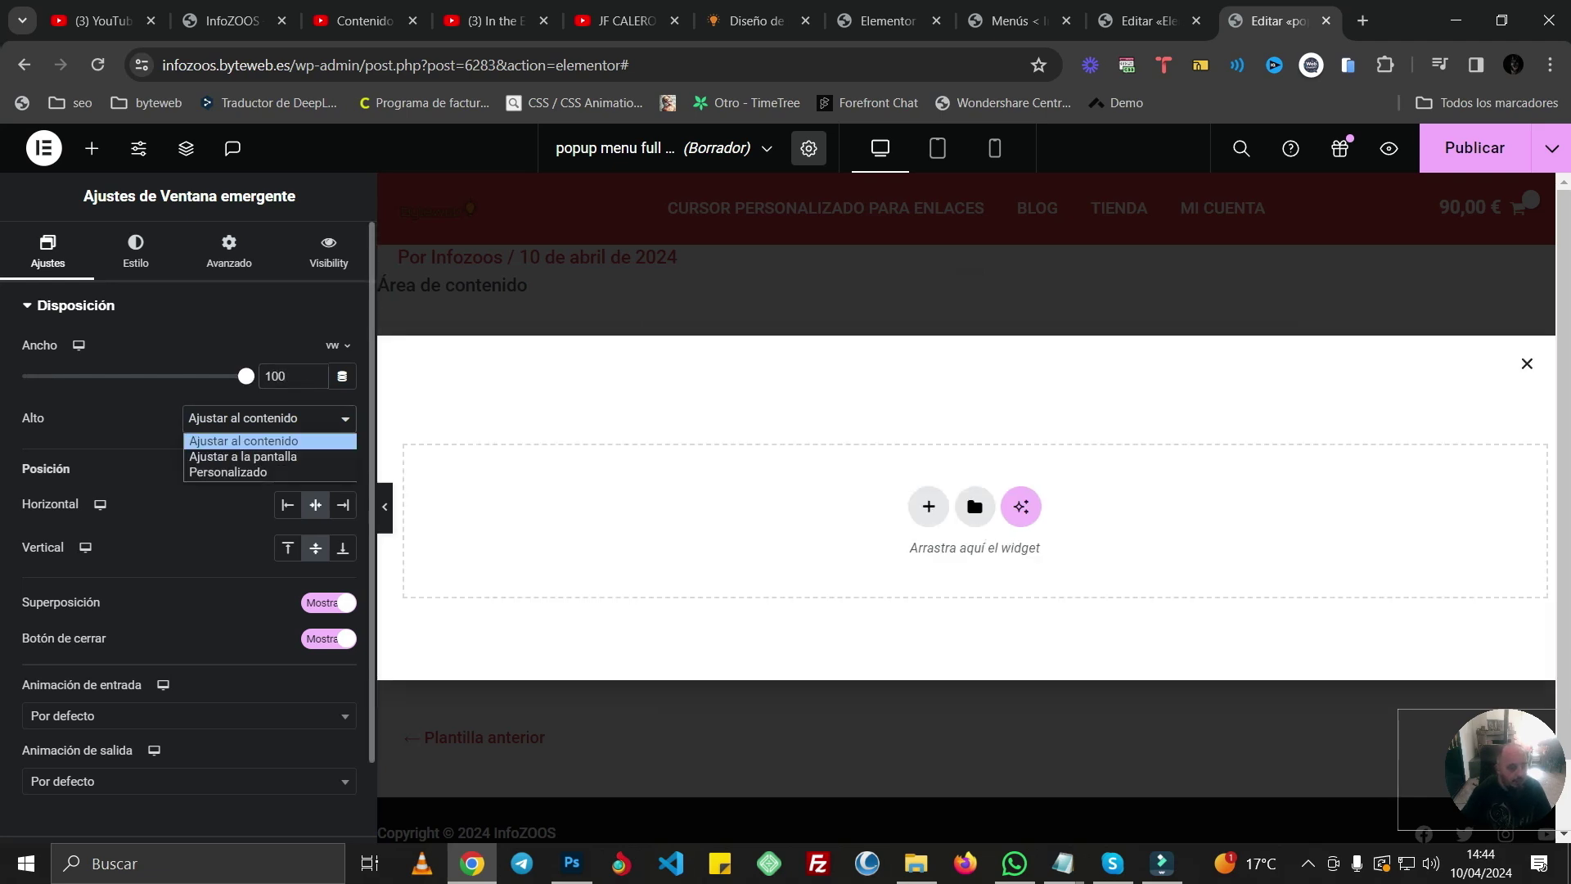
{"action": "key", "text": "Down"}
{"action": "key", "text": "Return"}
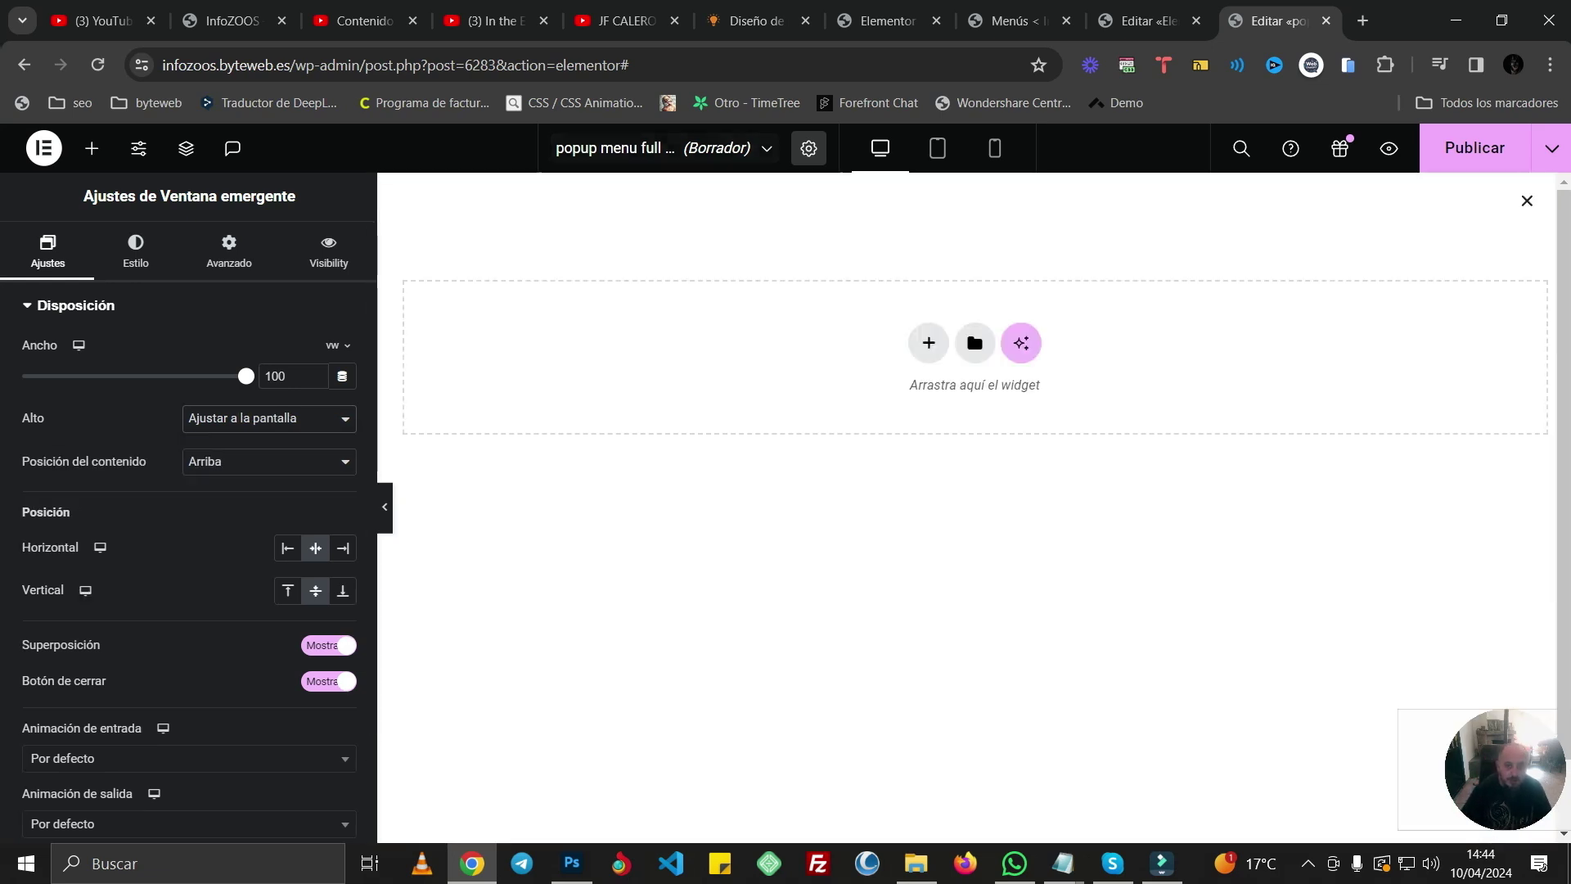
- Add a Flexbox container with two equal columns to the popup
{"action": "left_click", "coordinate": [928, 343]}
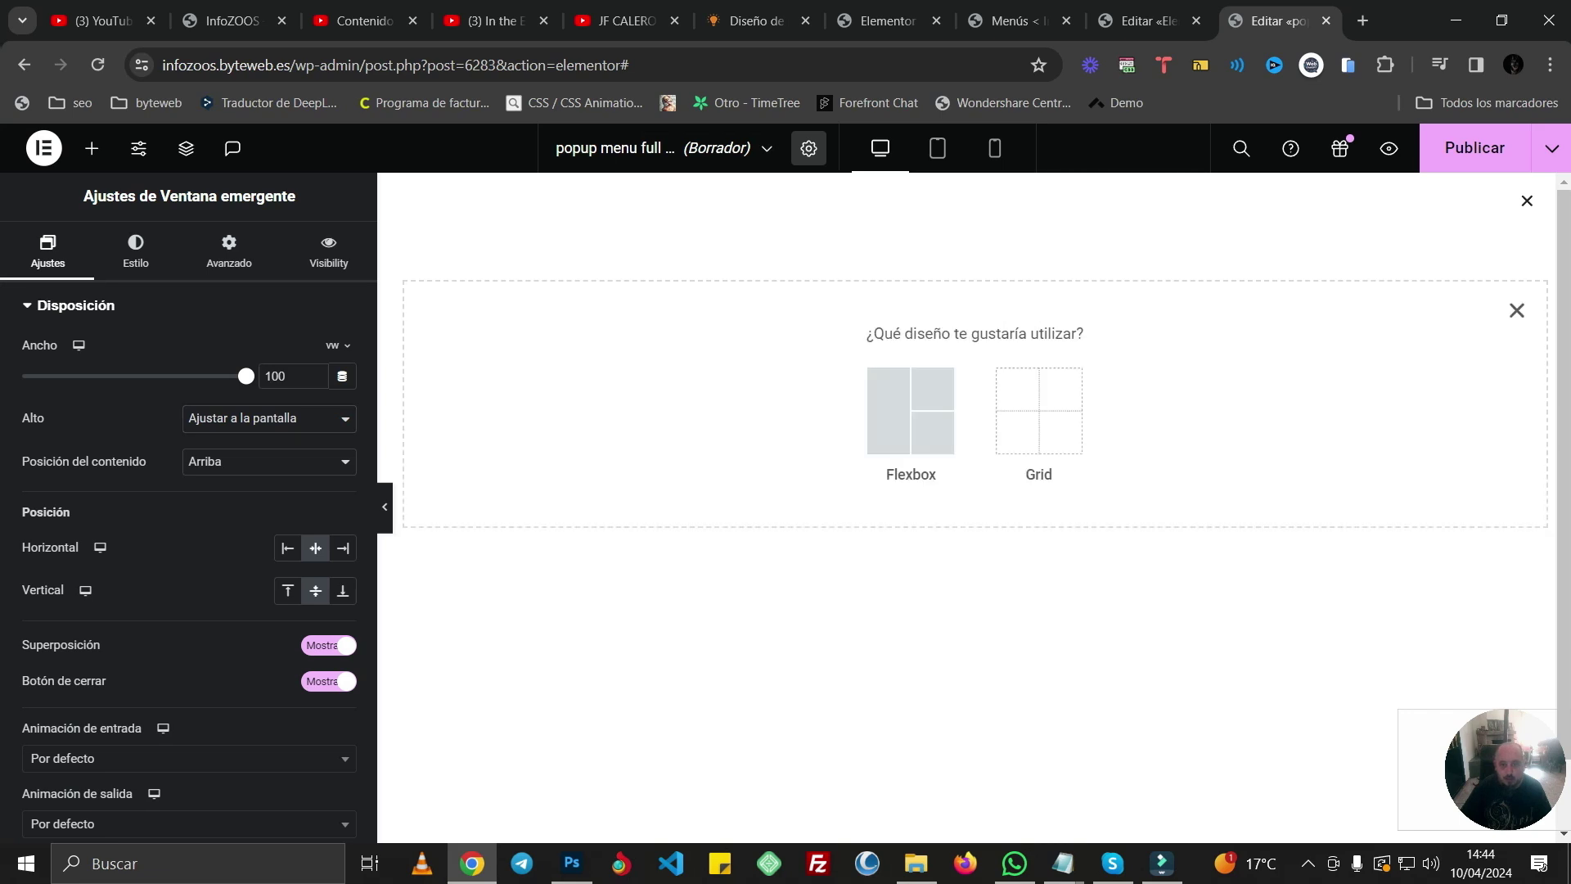
{"action": "left_click", "coordinate": [911, 405]}
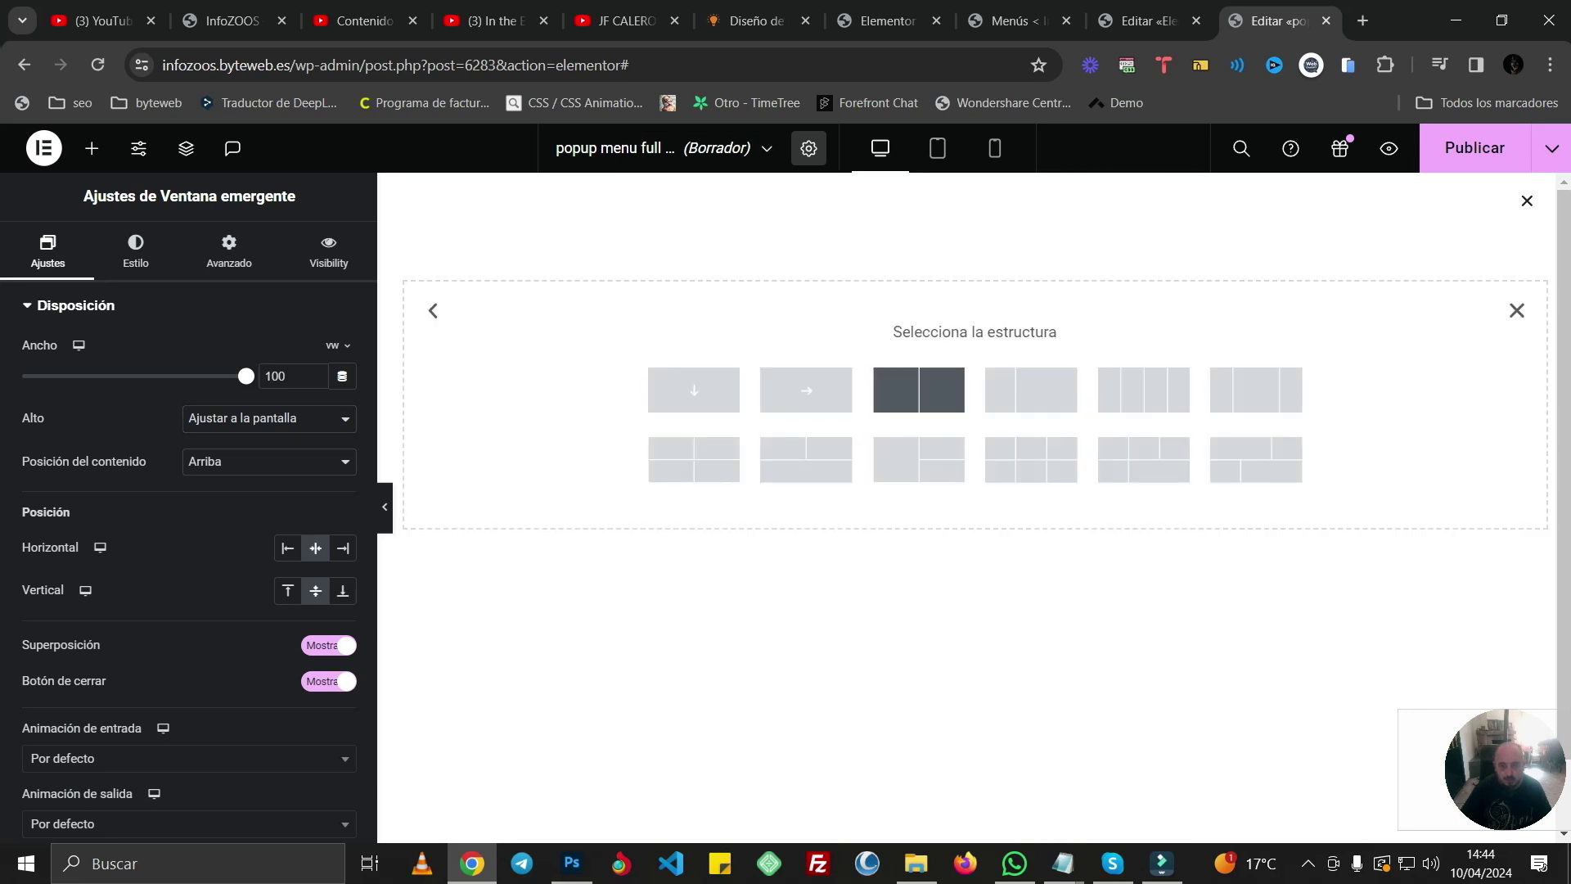
{"action": "left_click", "coordinate": [919, 389]}
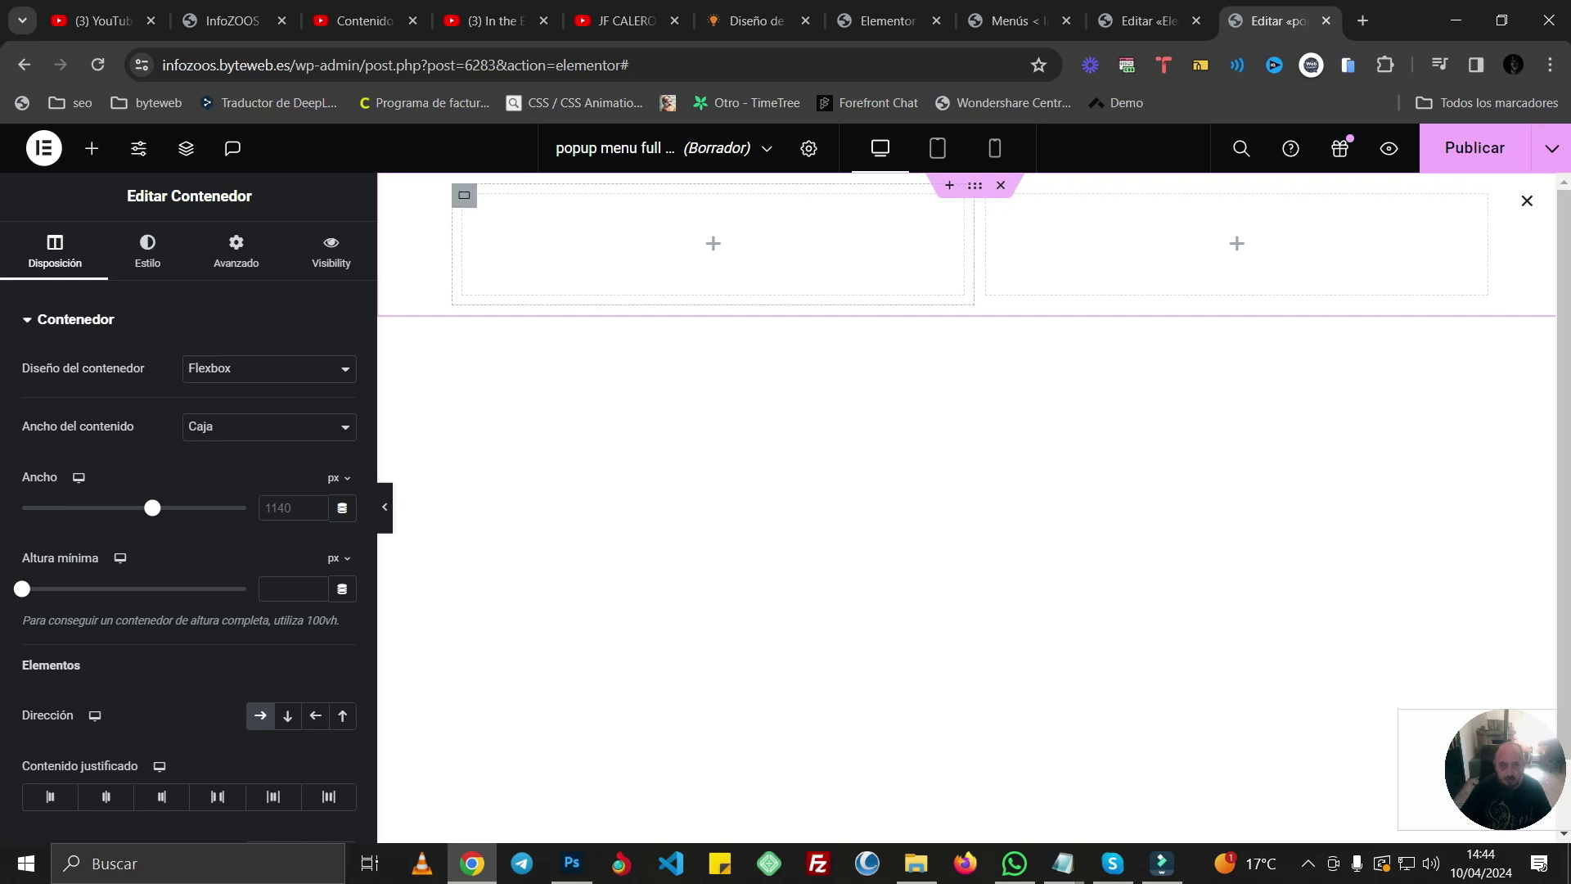
{"action": "right_click", "coordinate": [983, 198]}
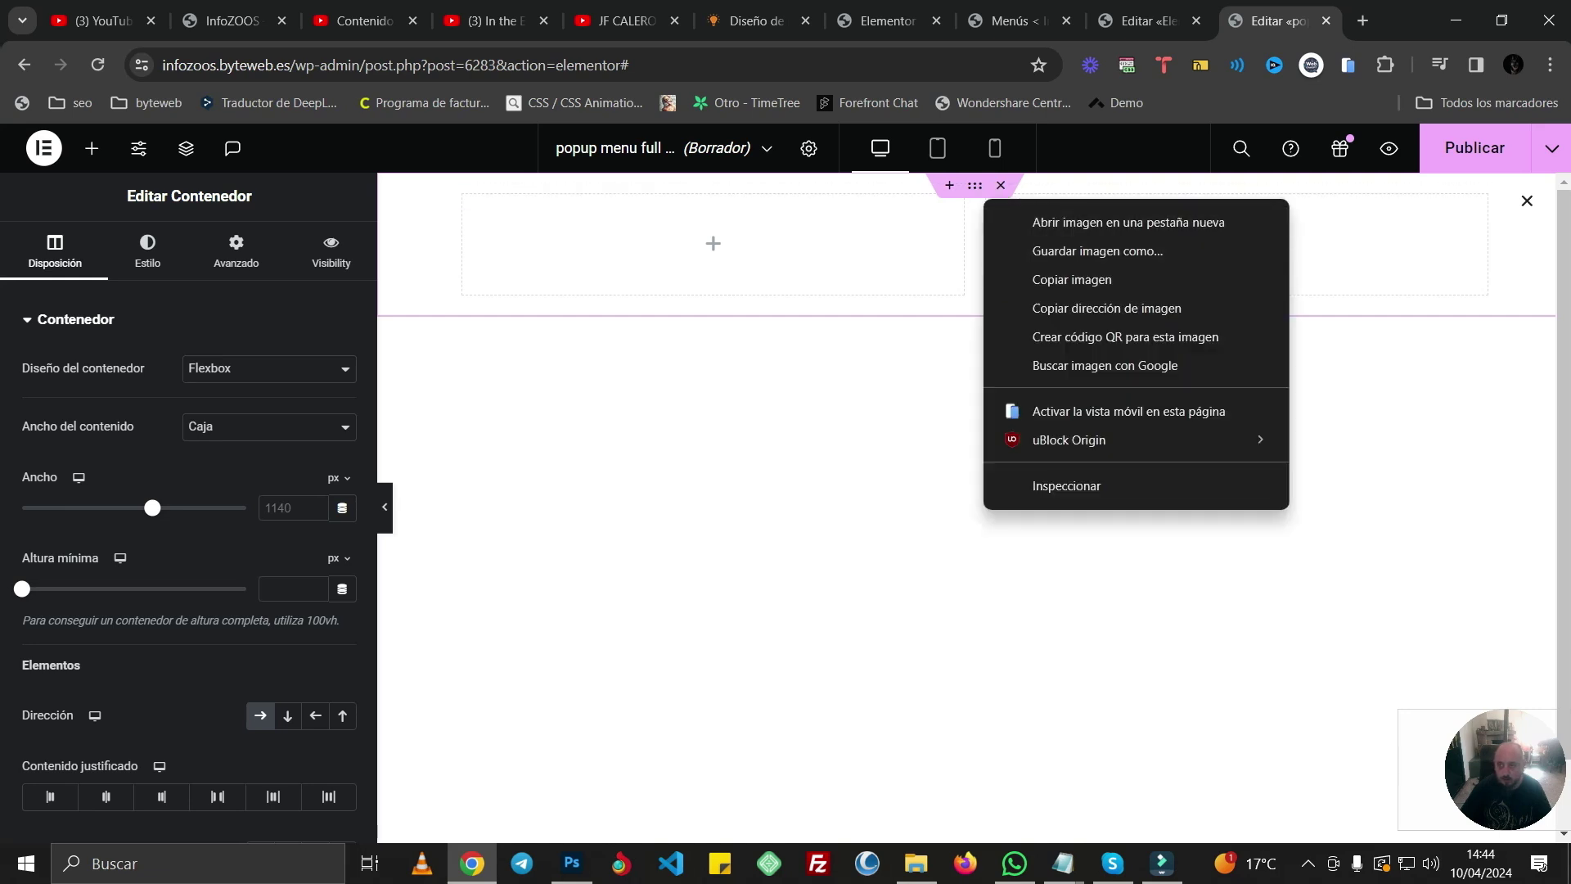
- Open the structure view and delete the second inner container of the popup layout
{"action": "key", "text": "Escape"}
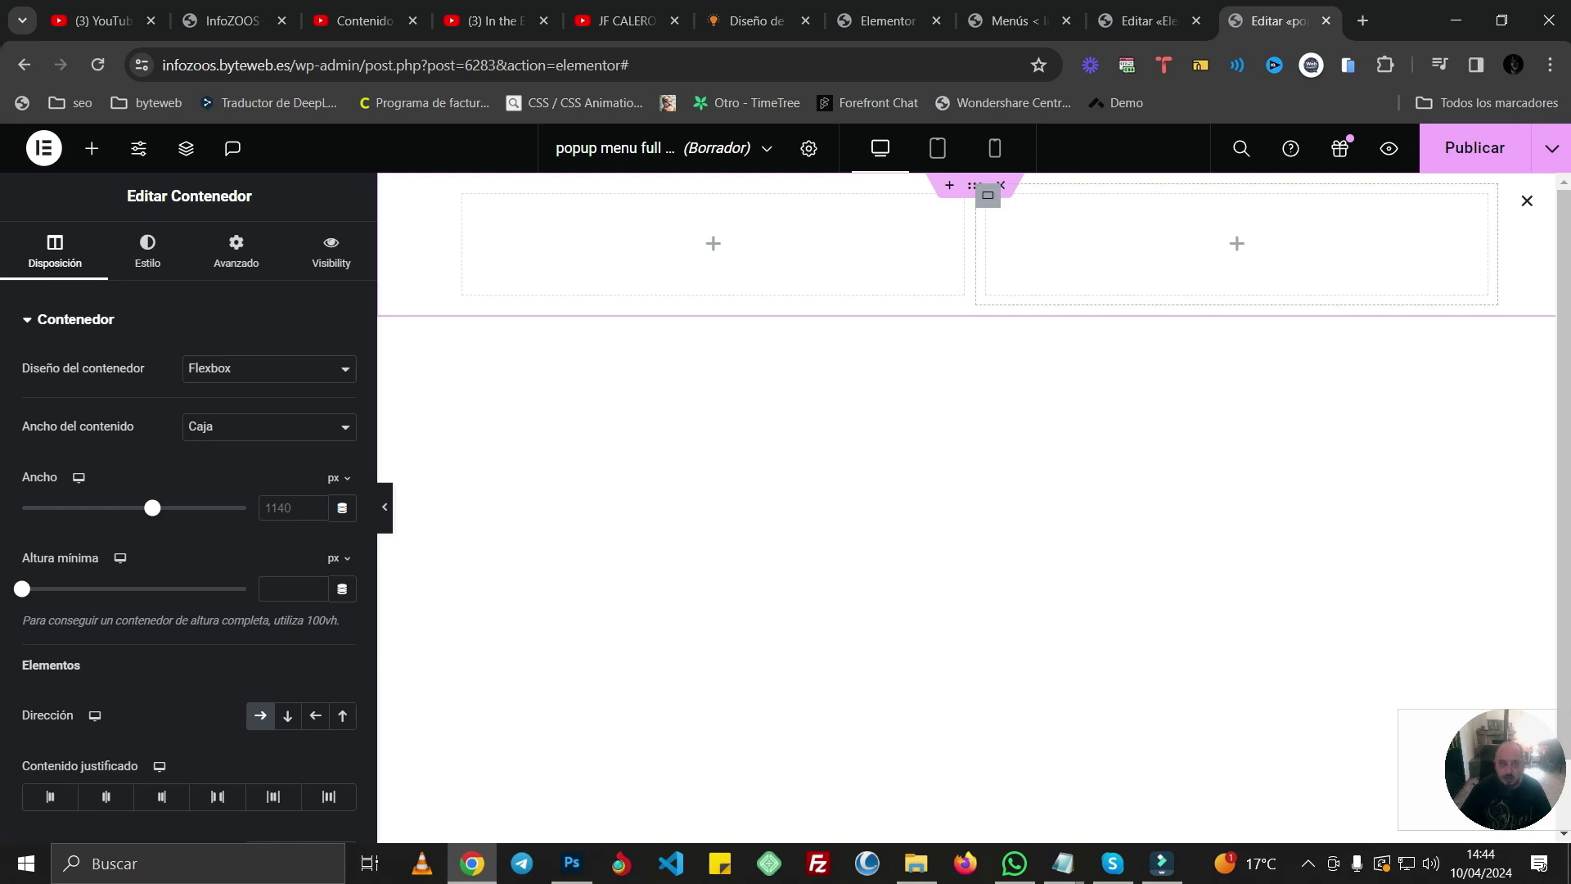
{"action": "left_click", "coordinate": [186, 148]}
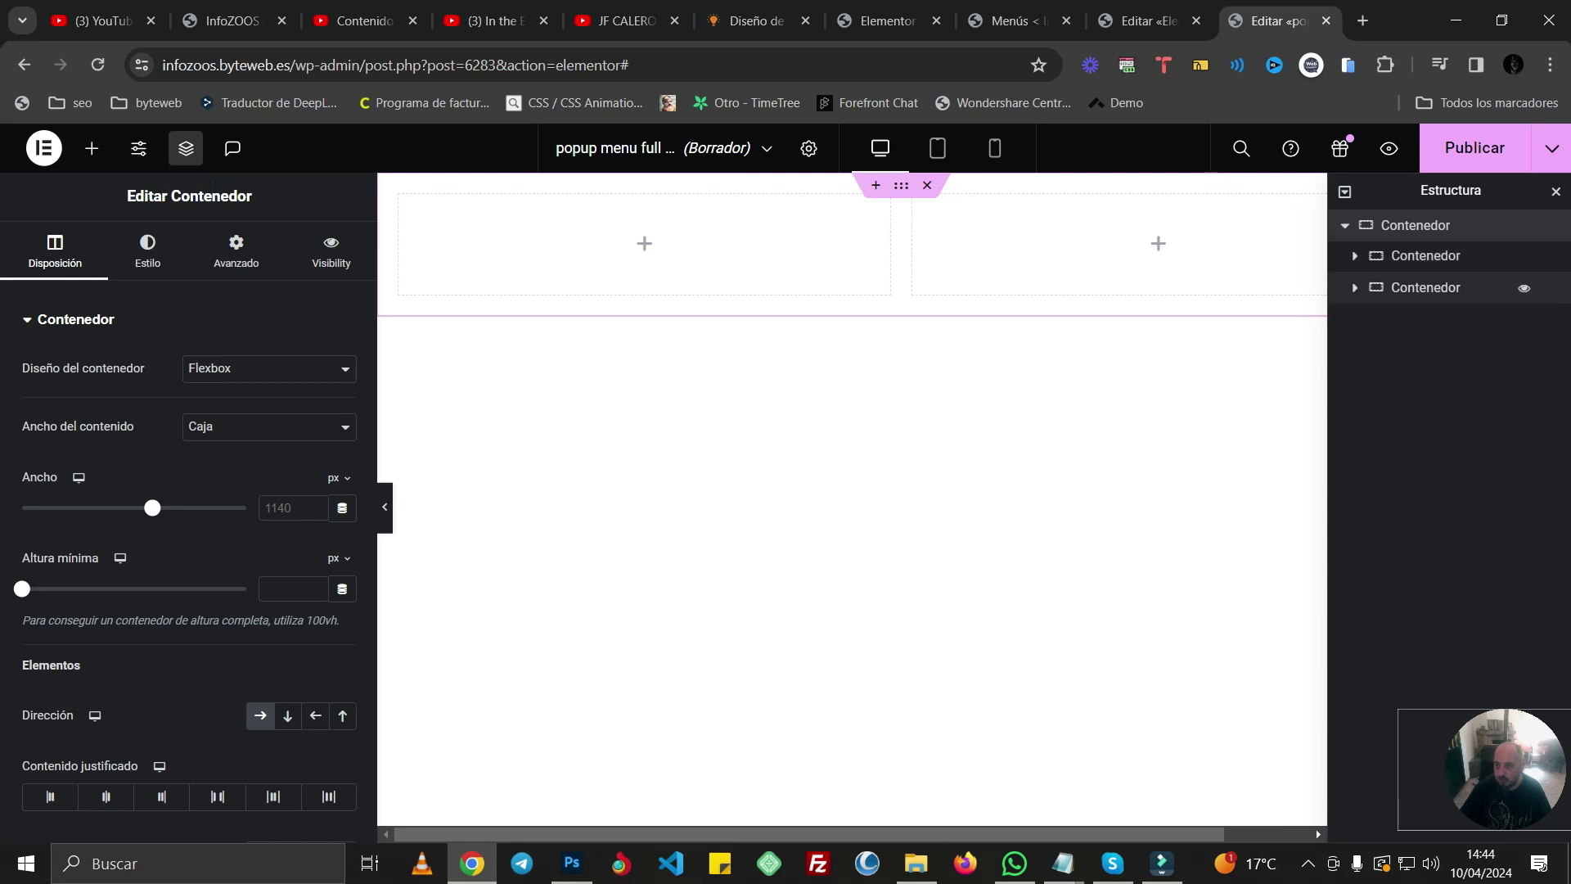
{"action": "right_click", "coordinate": [1425, 287]}
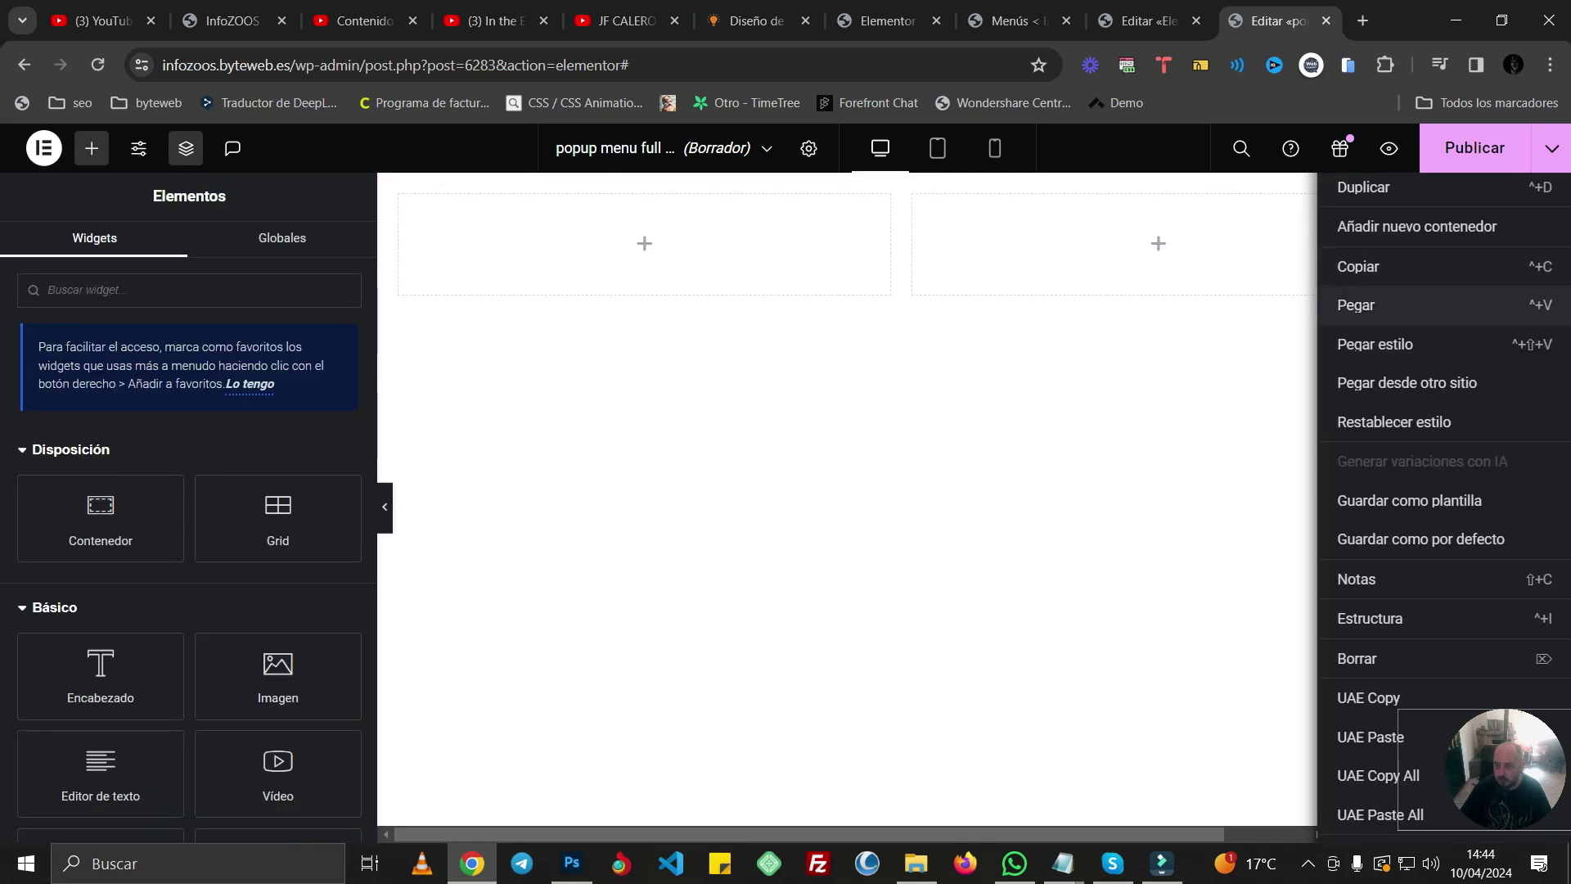
{"action": "left_click", "coordinate": [1357, 658]}
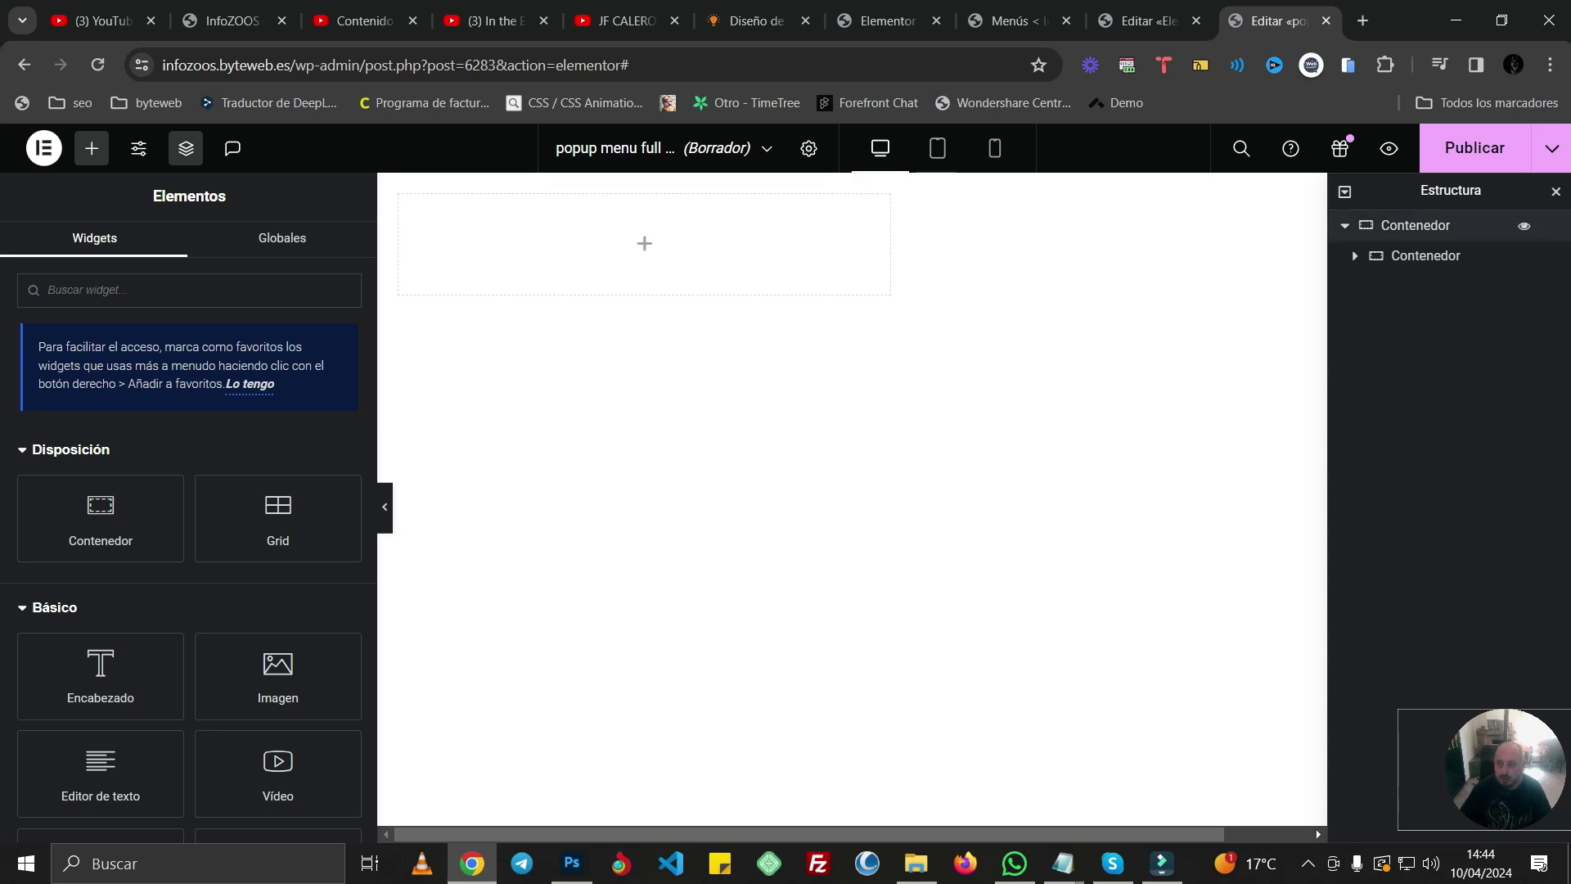
- Set the outer container's justified content to Inicio and its element alignment to Centro
{"action": "left_click", "coordinate": [1416, 225]}
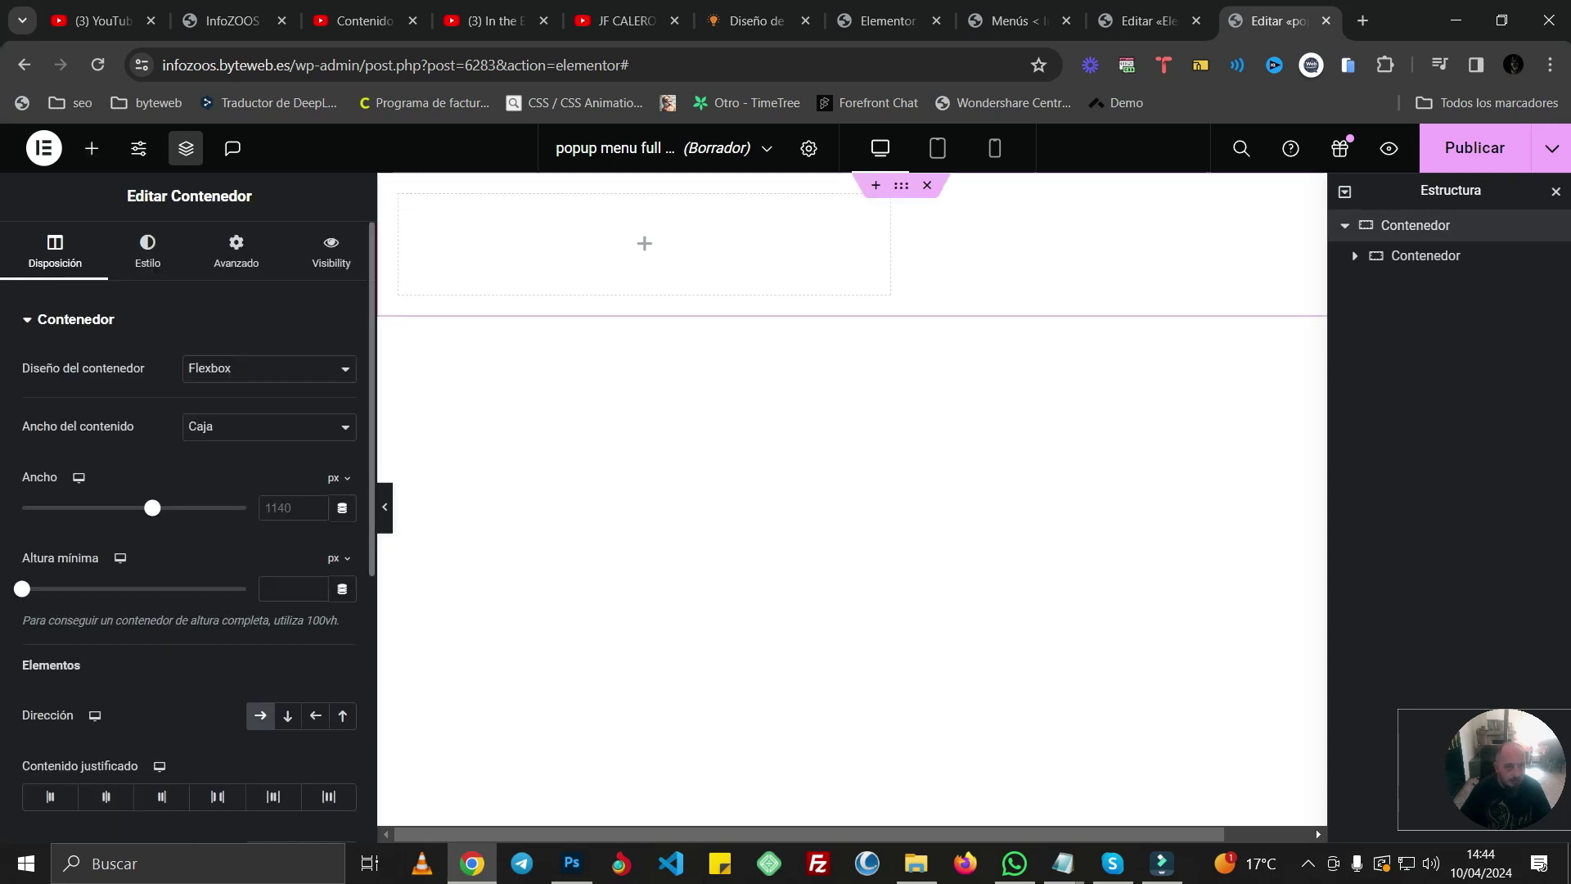
{"action": "scroll", "coordinate": [217, 694], "scroll_direction": "down", "scroll_amount": 1}
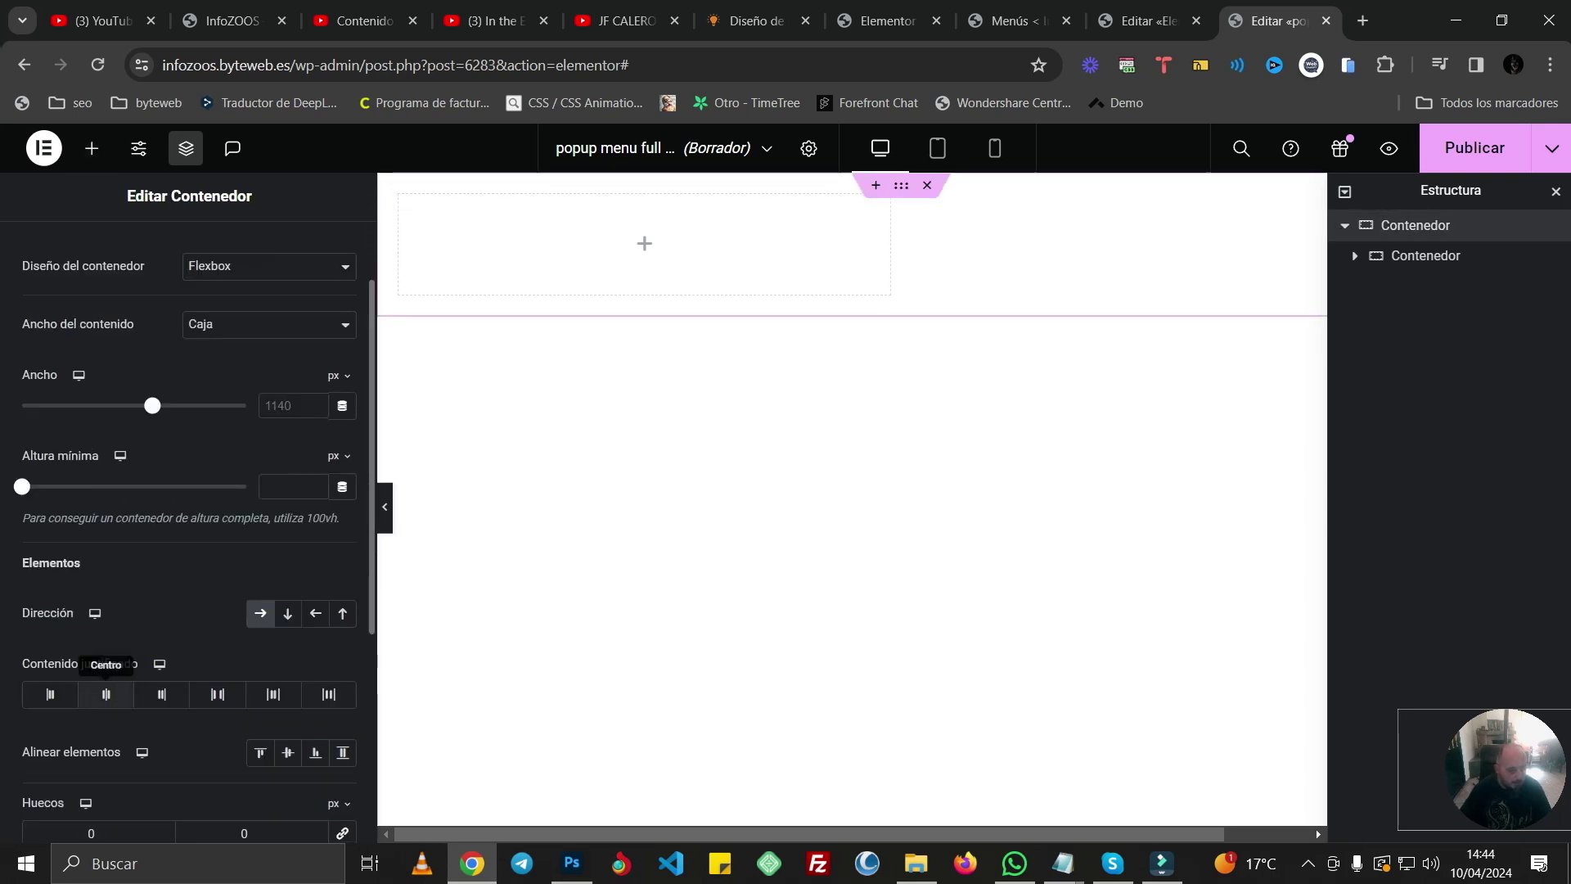
{"action": "left_click", "coordinate": [106, 694]}
{"action": "left_click", "coordinate": [50, 694]}
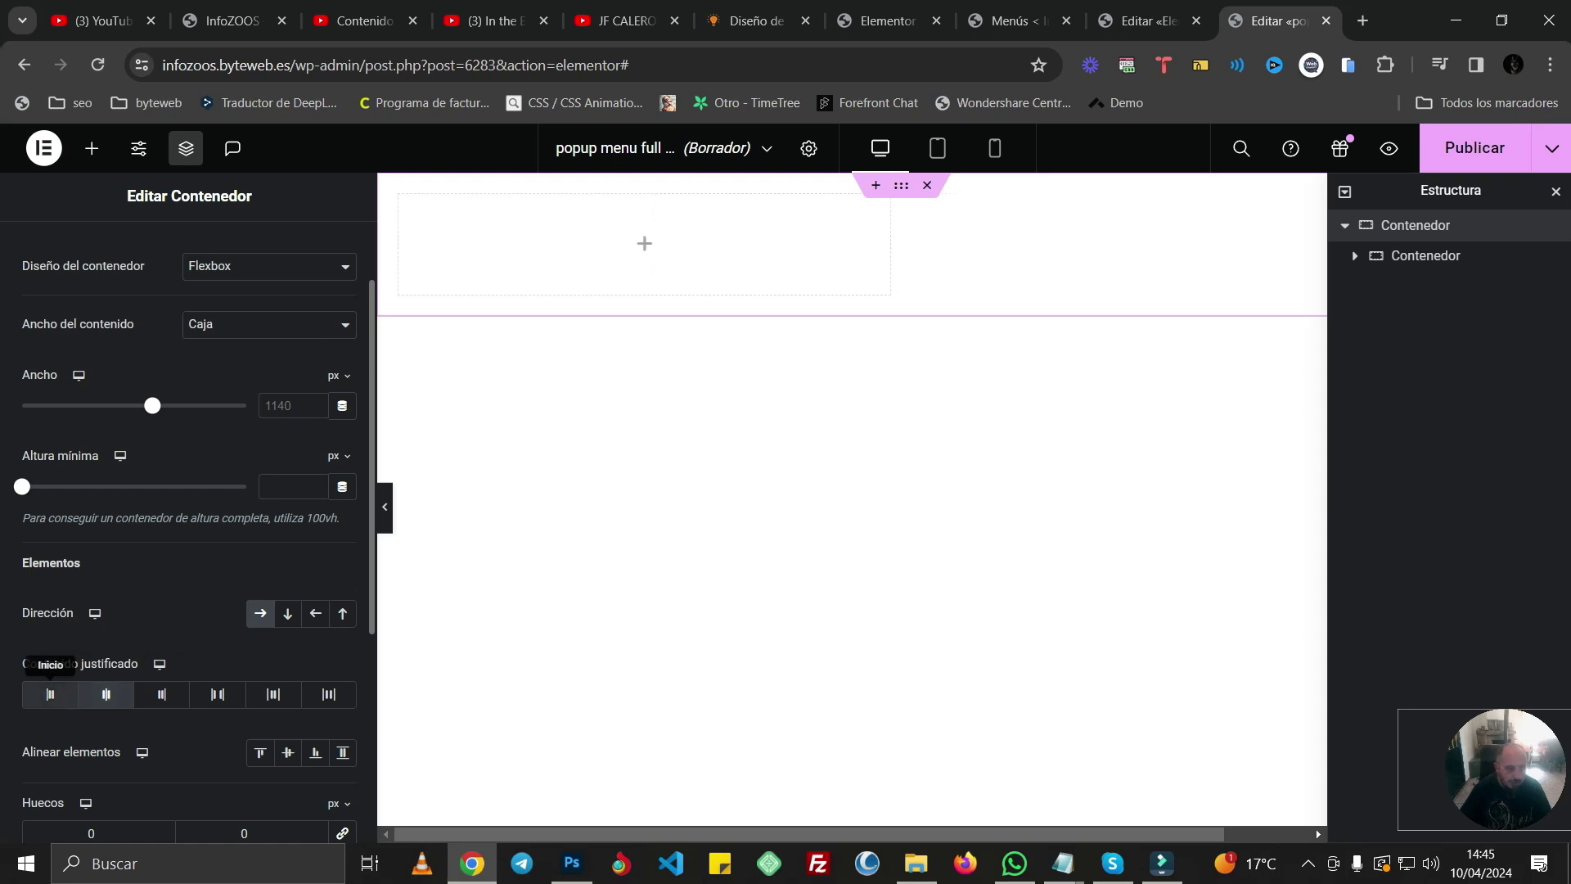
{"action": "left_click", "coordinate": [287, 752]}
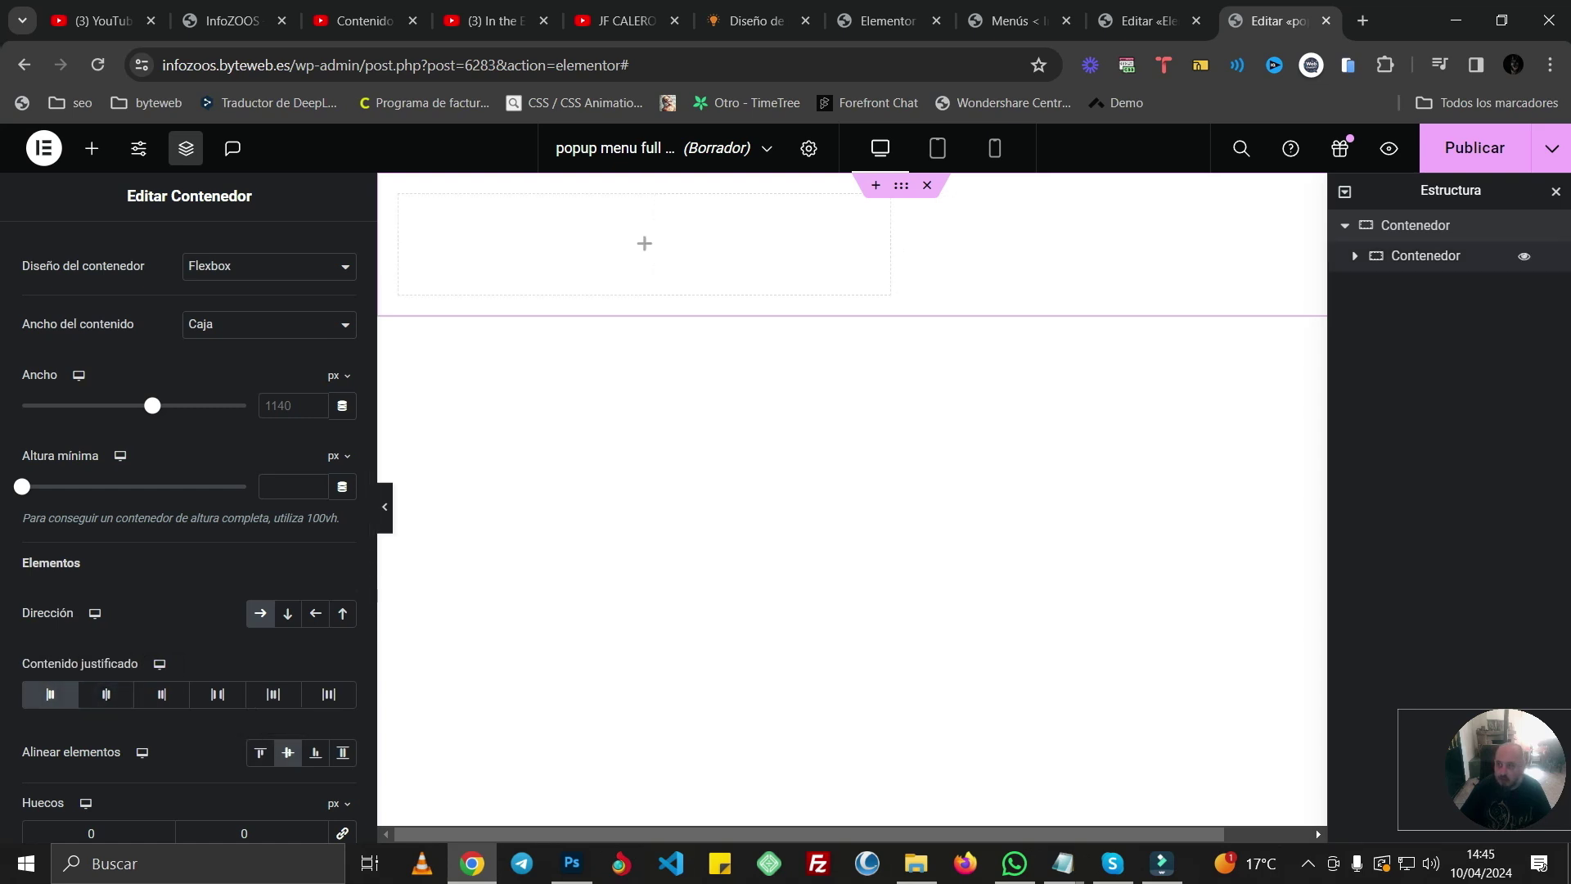
- Set the inner container's minimum height to 100 vh
{"action": "left_click", "coordinate": [1425, 255]}
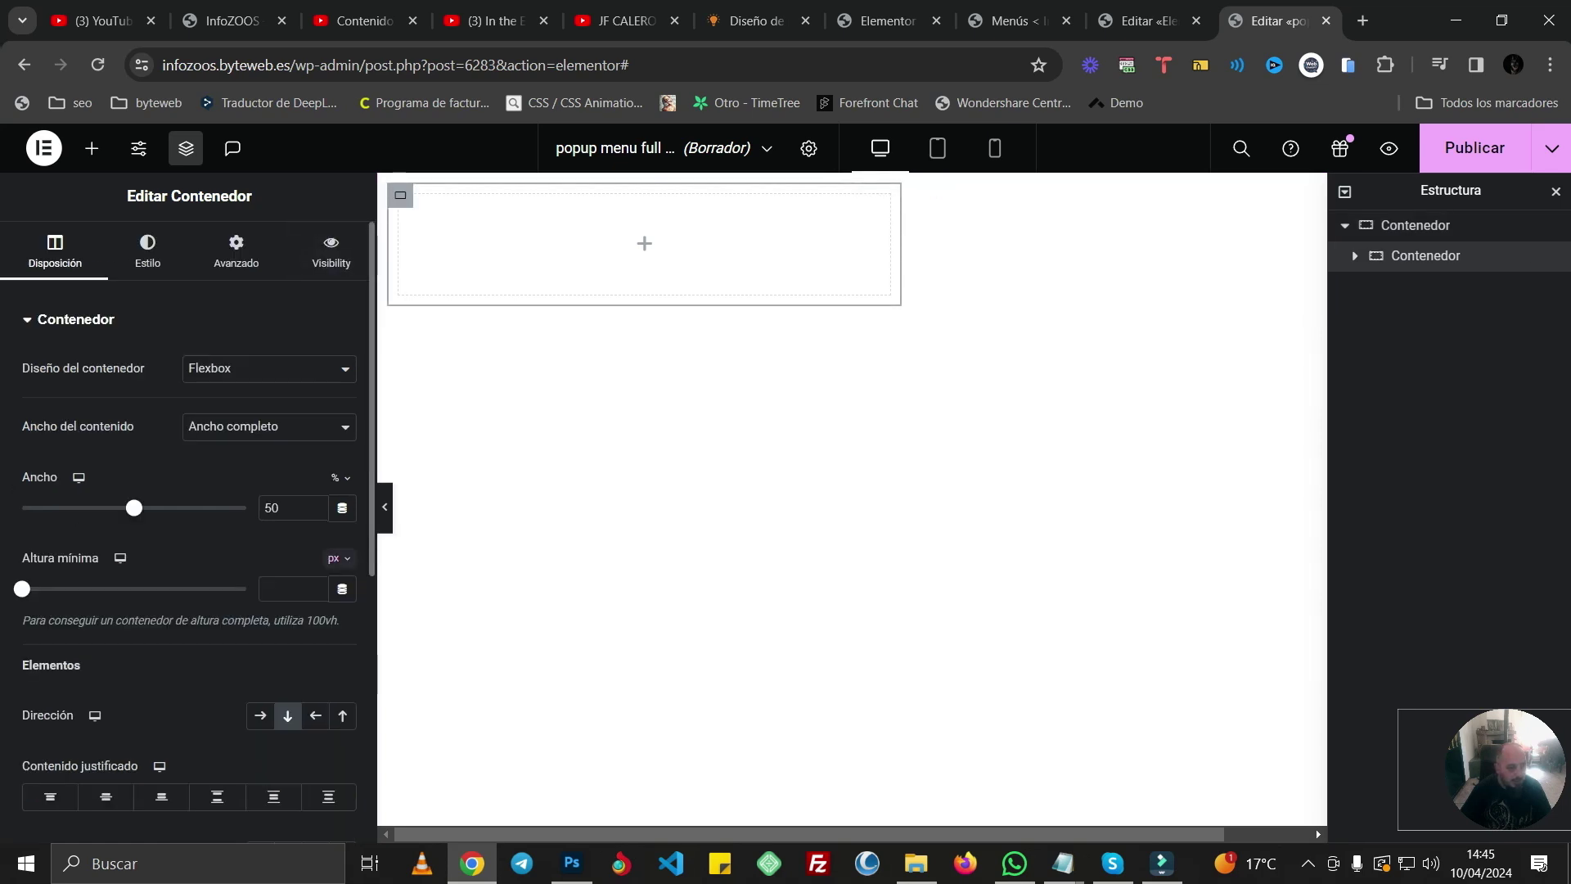
{"action": "left_click", "coordinate": [335, 558]}
{"action": "left_click", "coordinate": [332, 649]}
{"action": "type", "text": "100"}
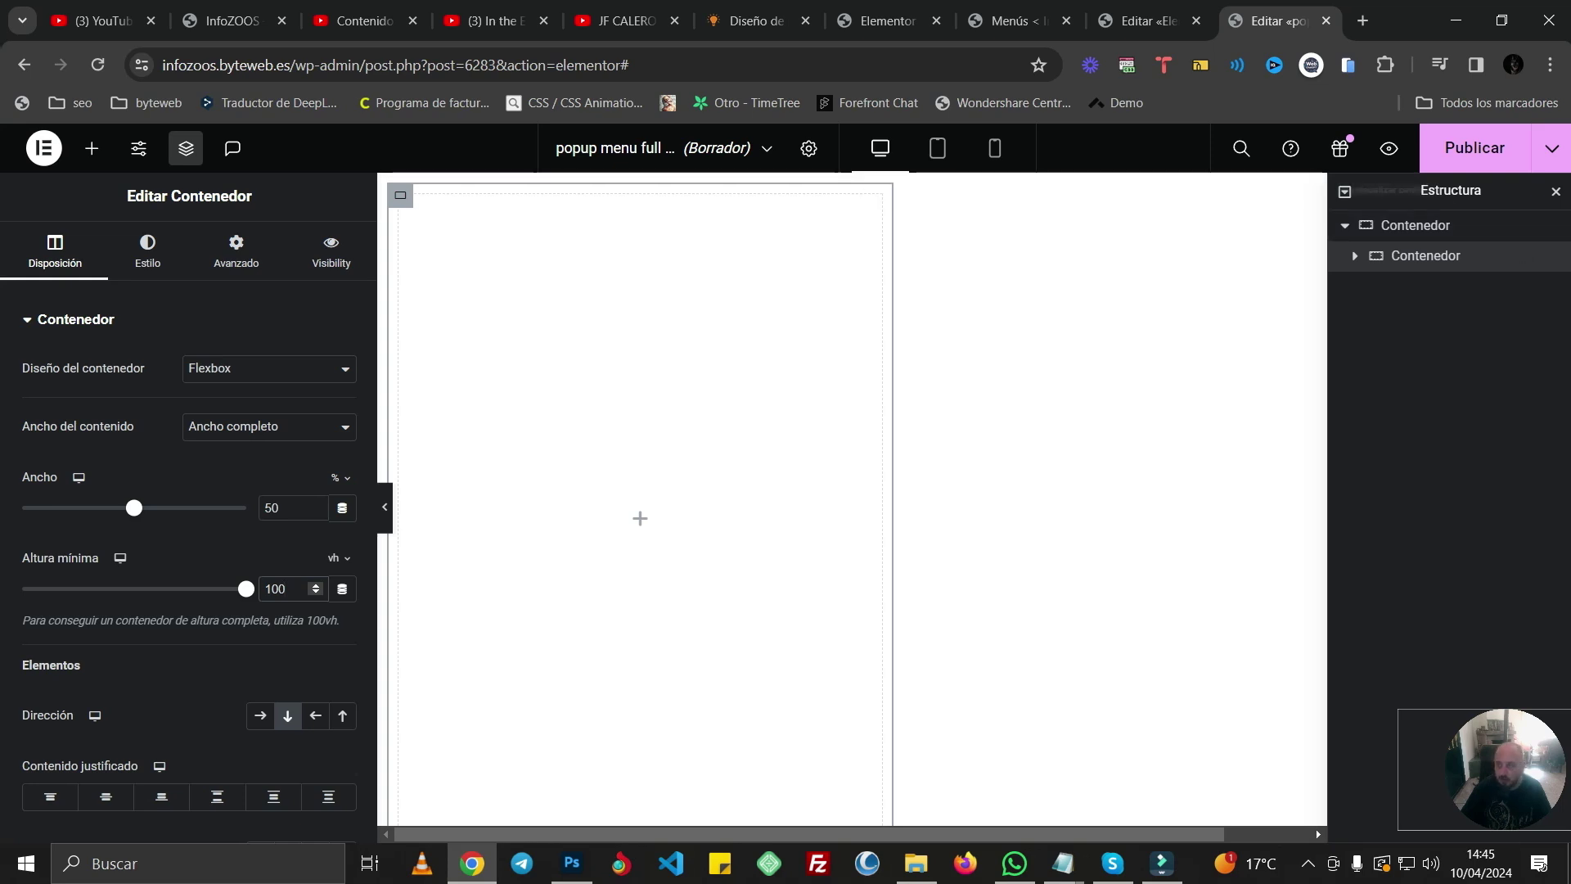
- Give the outer container the CSS ID "imagen" in its advanced settings
{"action": "left_click", "coordinate": [1415, 226]}
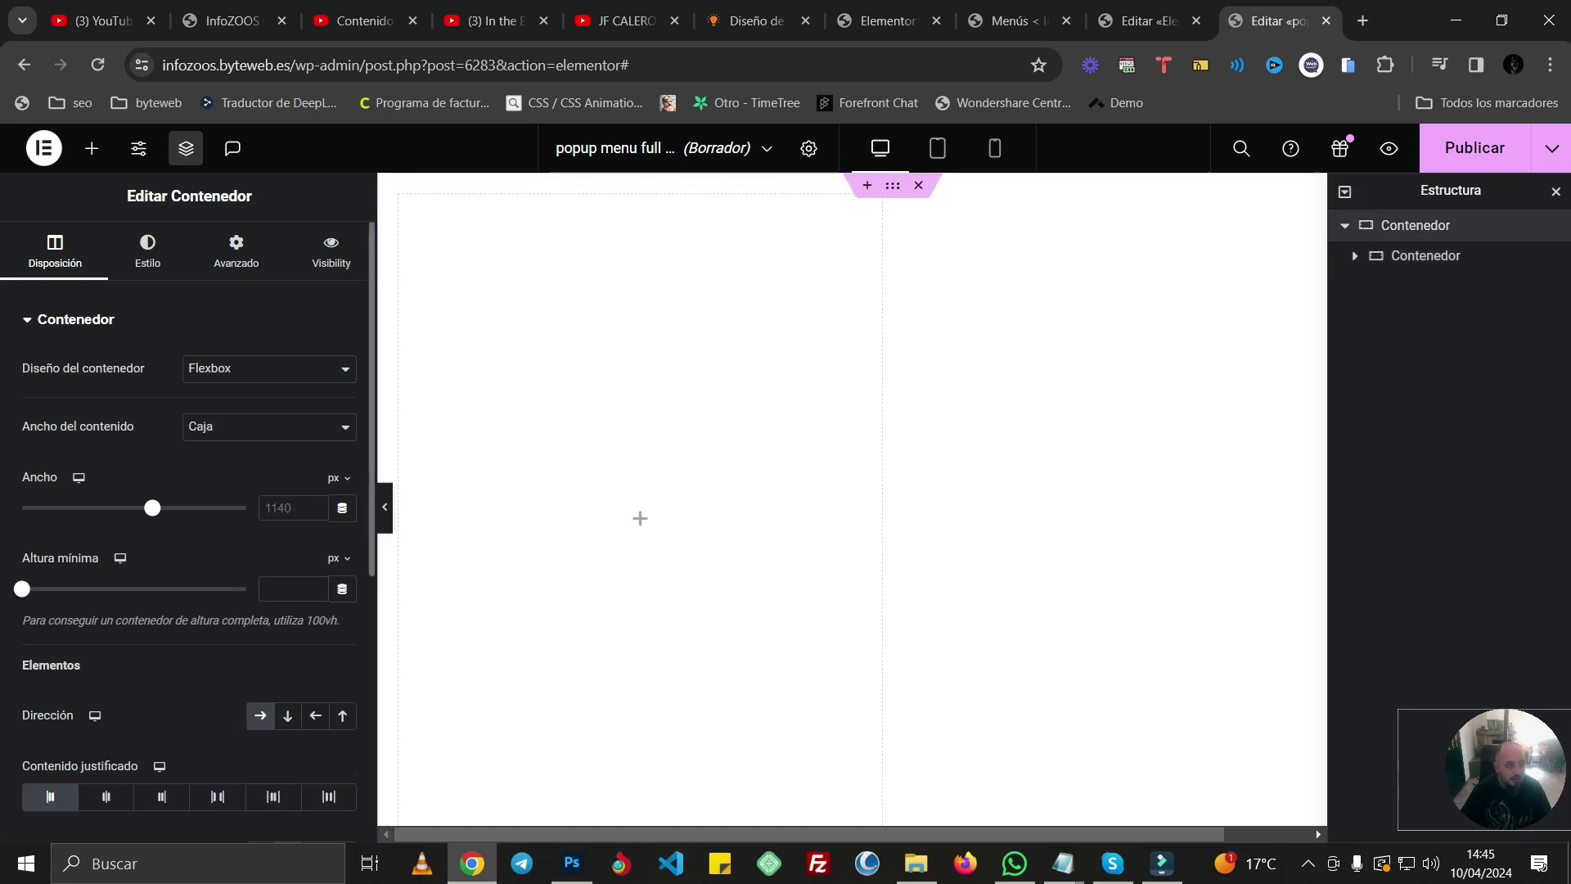
{"action": "left_click", "coordinate": [235, 250]}
{"action": "scroll", "coordinate": [235, 409], "scroll_direction": "down", "scroll_amount": 3}
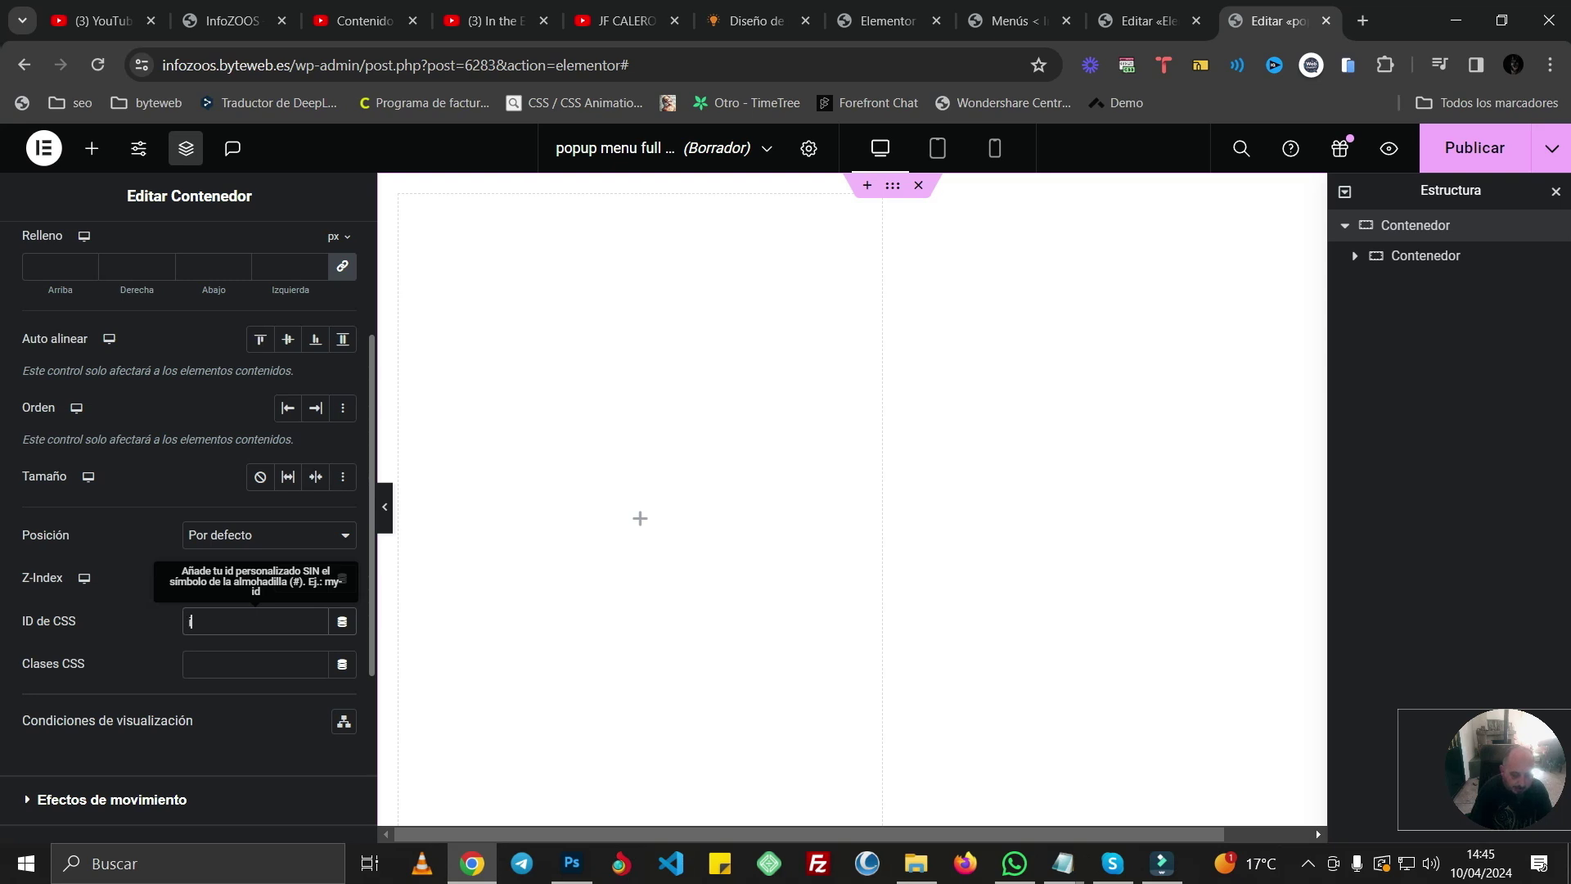
{"action": "type", "text": "magen"}
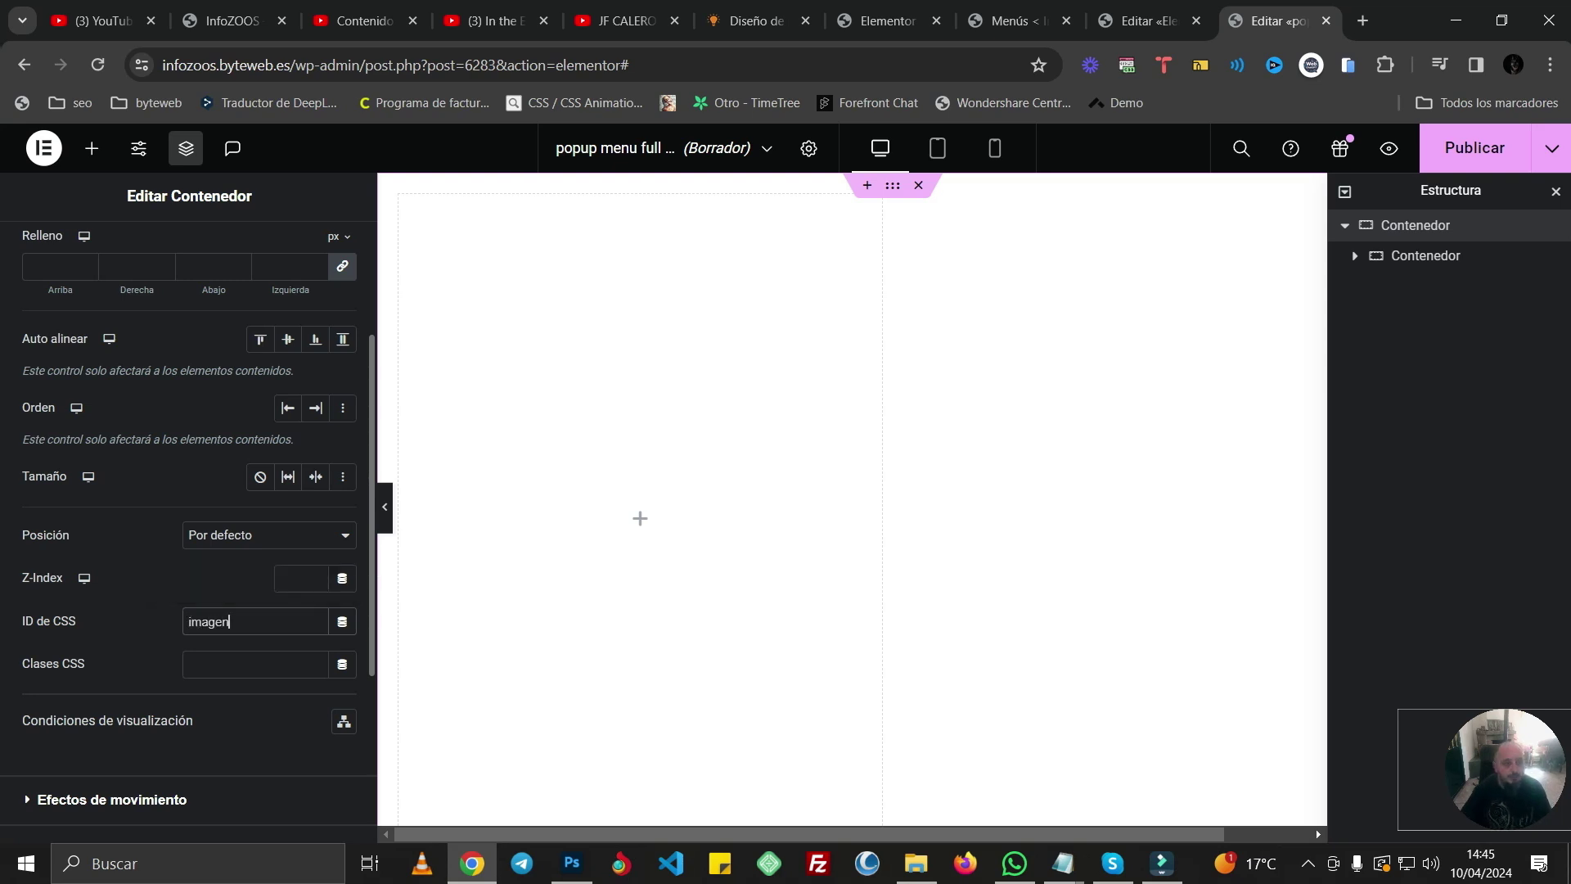
- Set the inner container's padding to 0 px on all four sides
{"action": "left_click", "coordinate": [1425, 256]}
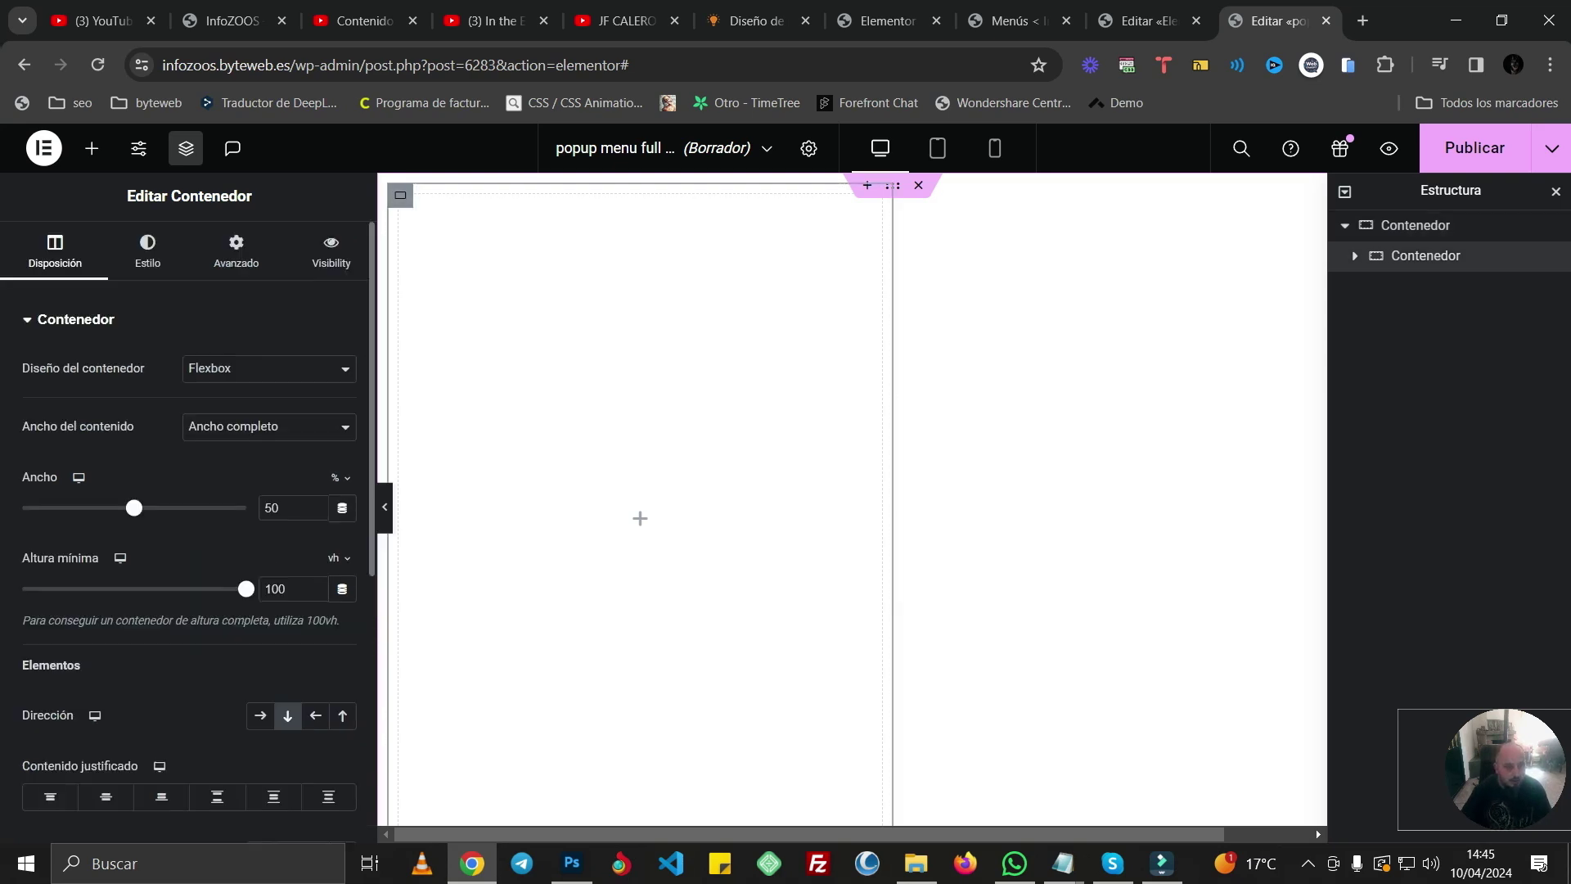
{"action": "left_click", "coordinate": [235, 250]}
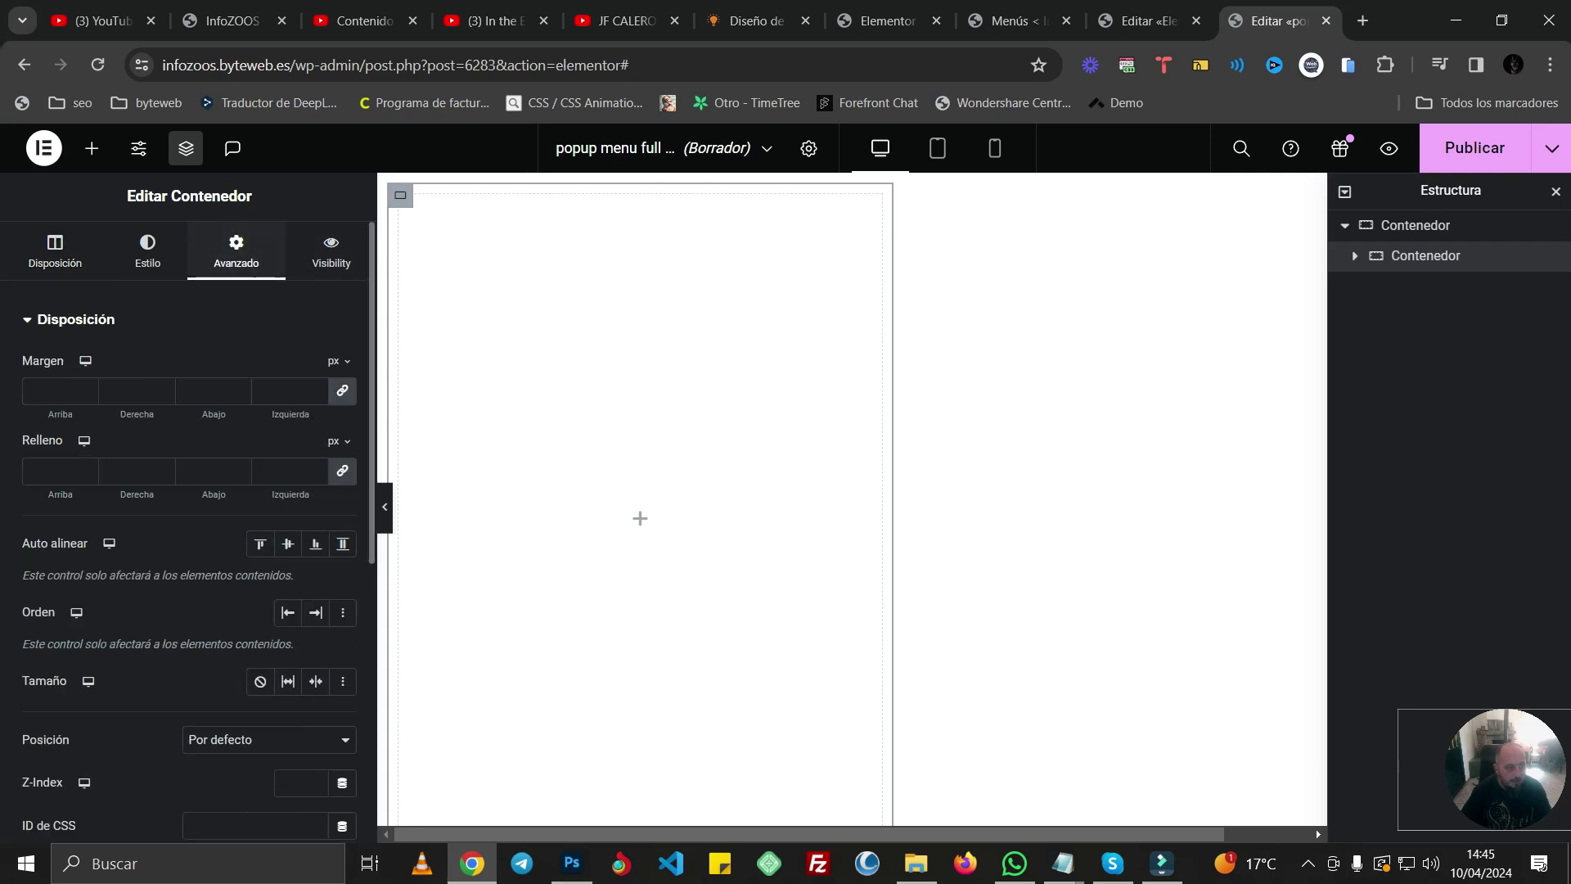
{"action": "left_click", "coordinate": [54, 471]}
{"action": "type", "text": "0"}
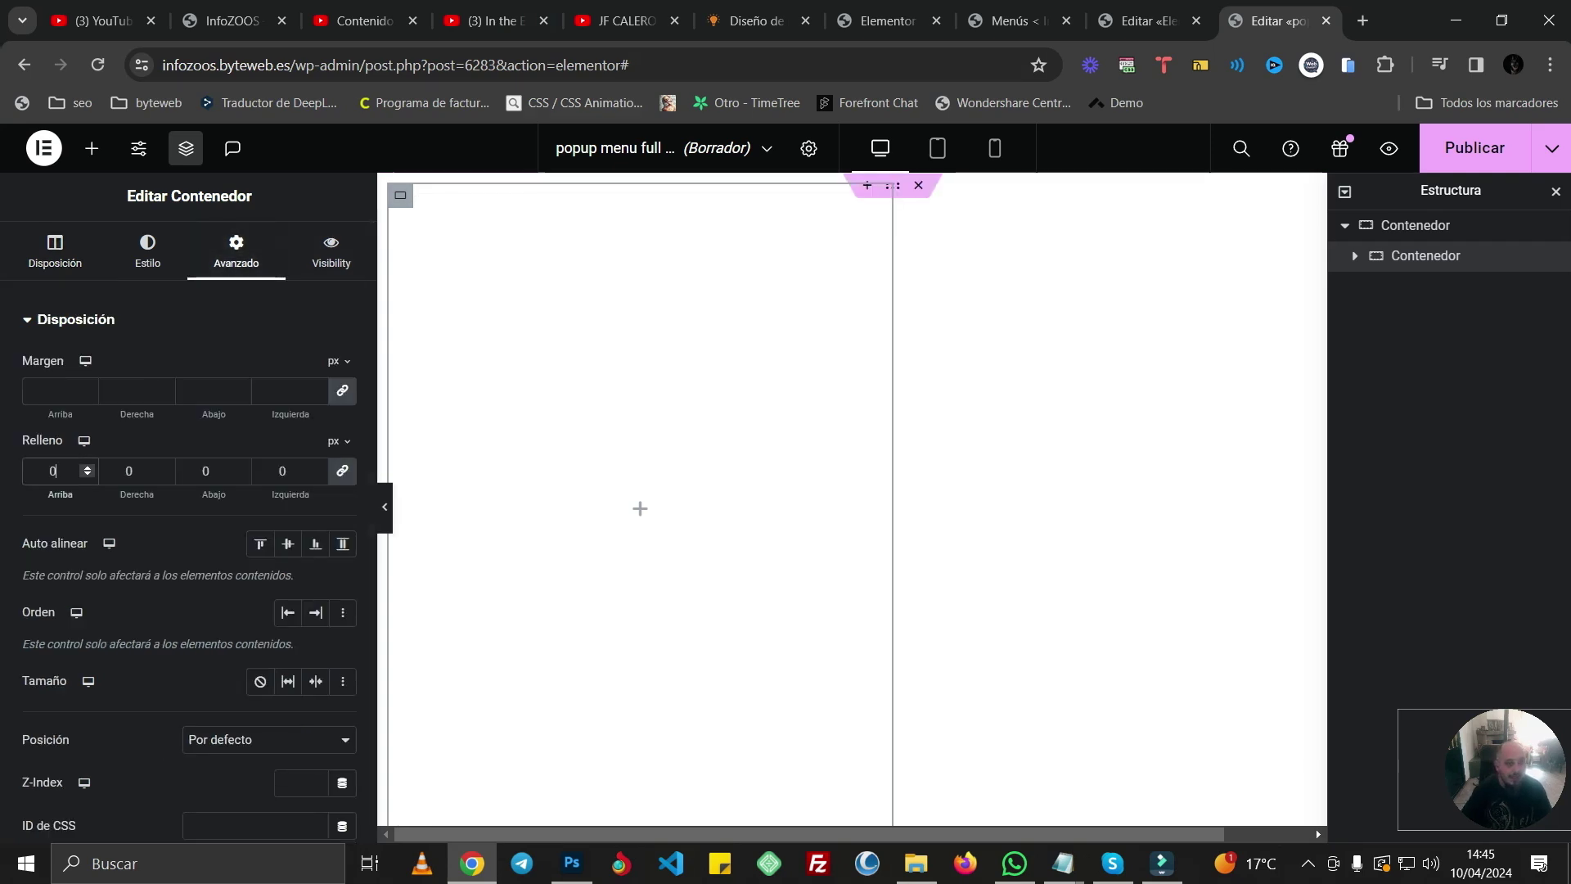
- Search the widgets for "menu" and place a Menú WordPress widget in the inner container
{"action": "left_click", "coordinate": [92, 148]}
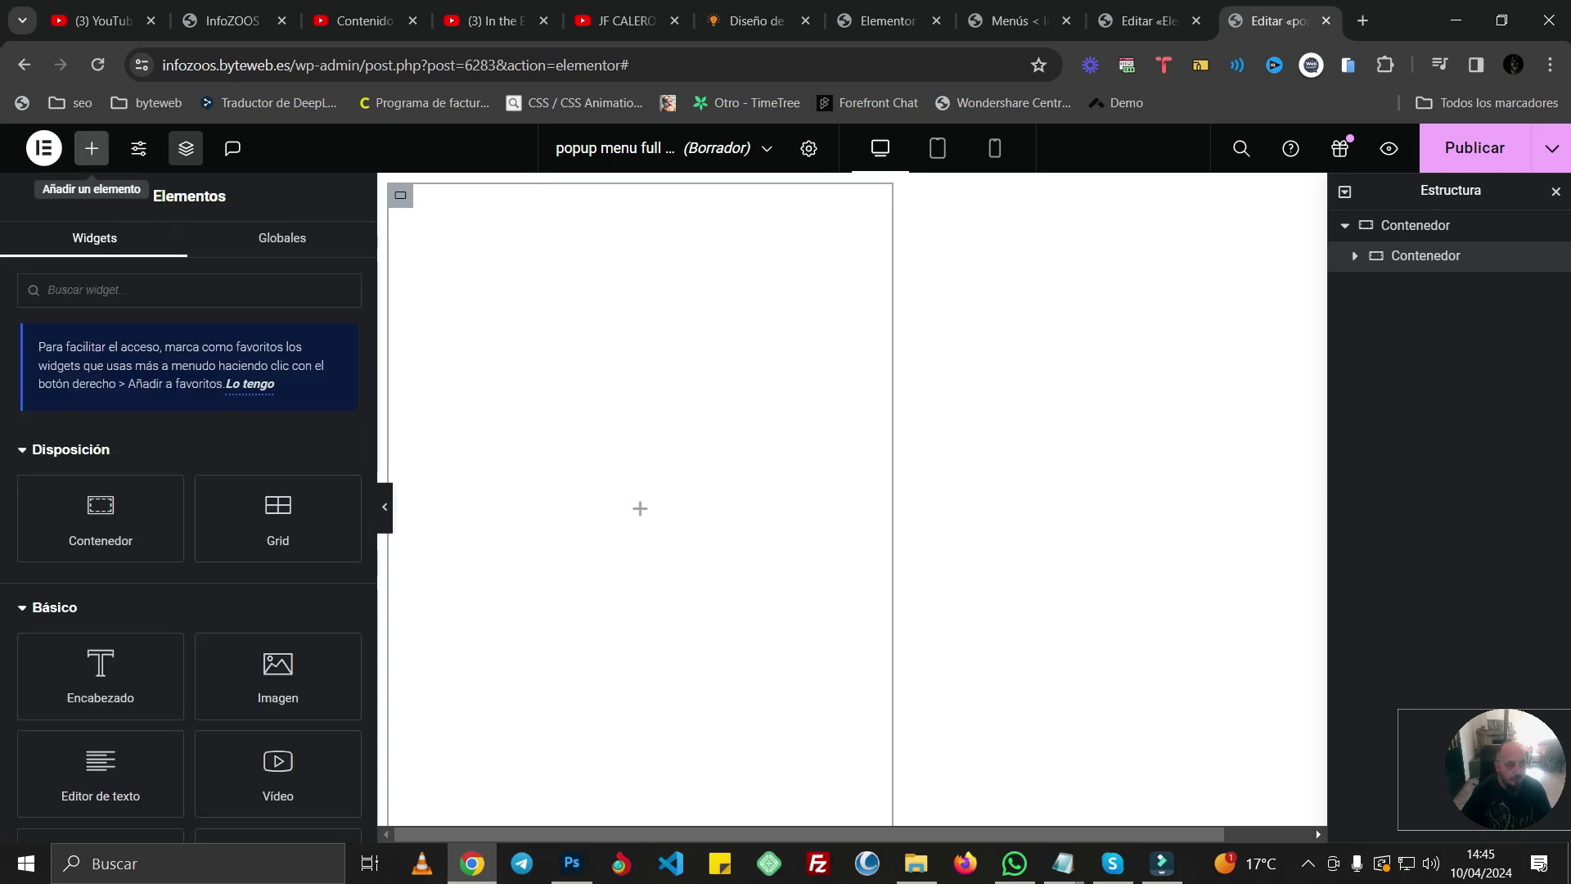
{"action": "scroll", "coordinate": [278, 523], "scroll_direction": "down", "scroll_amount": 3}
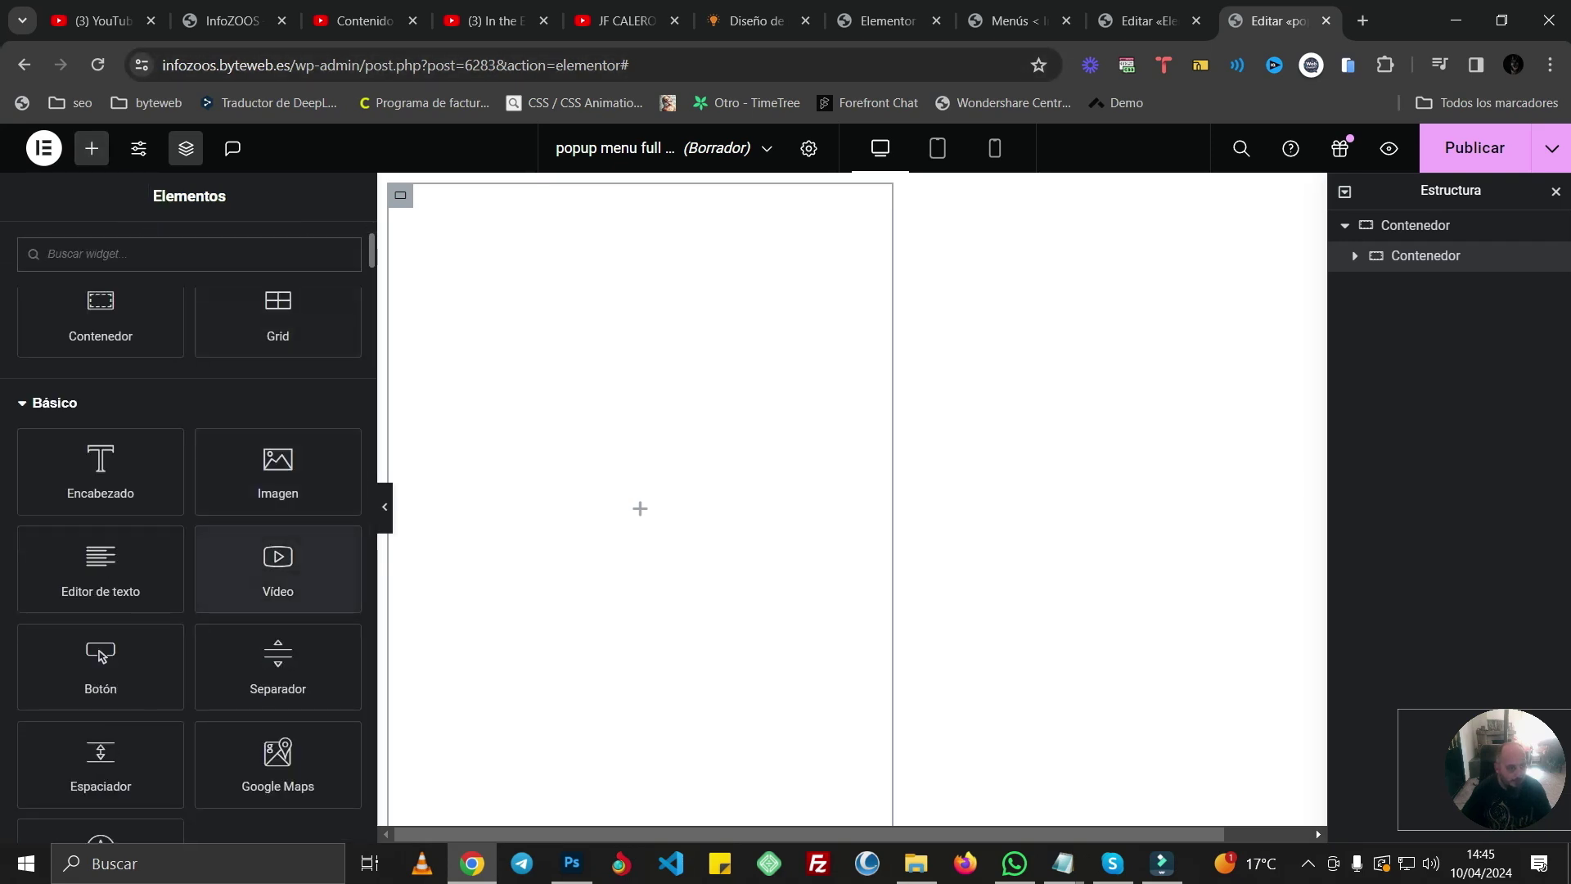
{"action": "scroll", "coordinate": [279, 569], "scroll_direction": "up", "scroll_amount": 3}
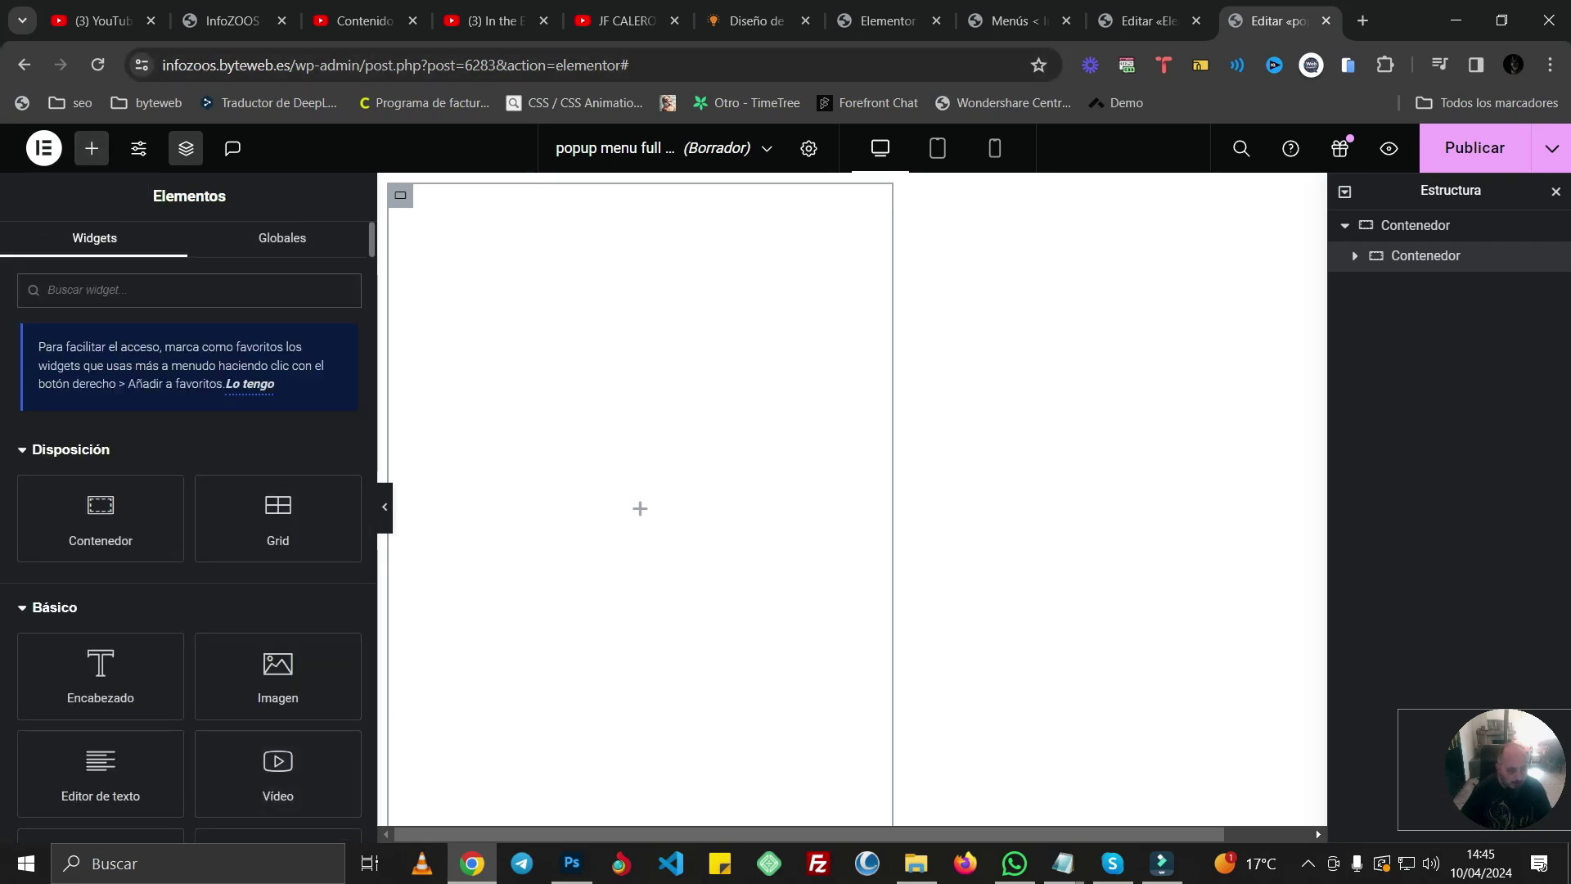
{"action": "type", "text": "men"}
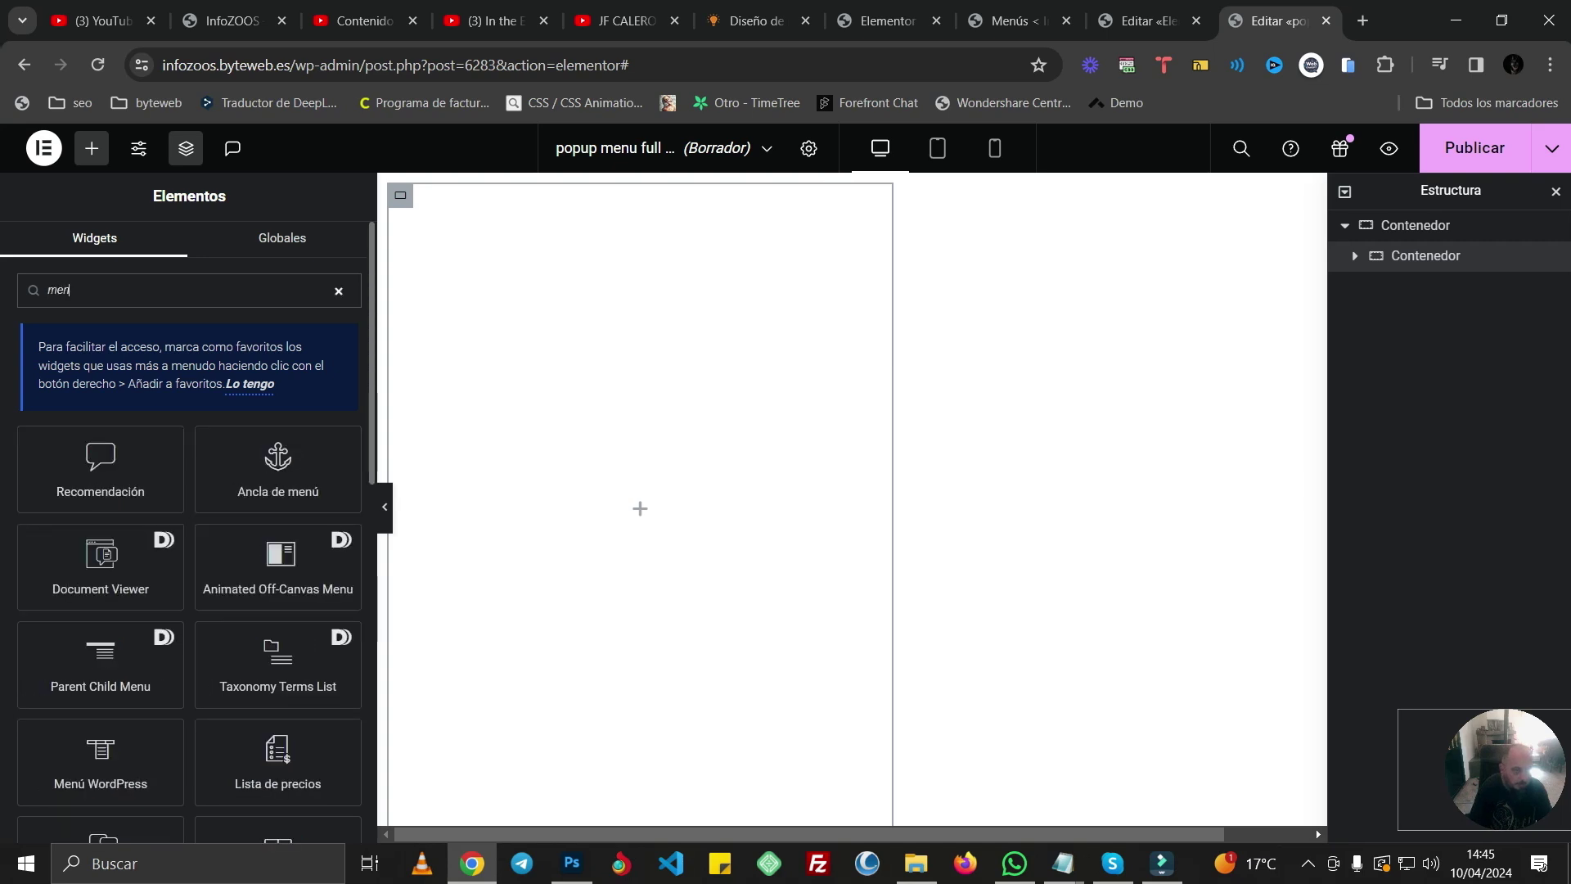
{"action": "type", "text": "u"}
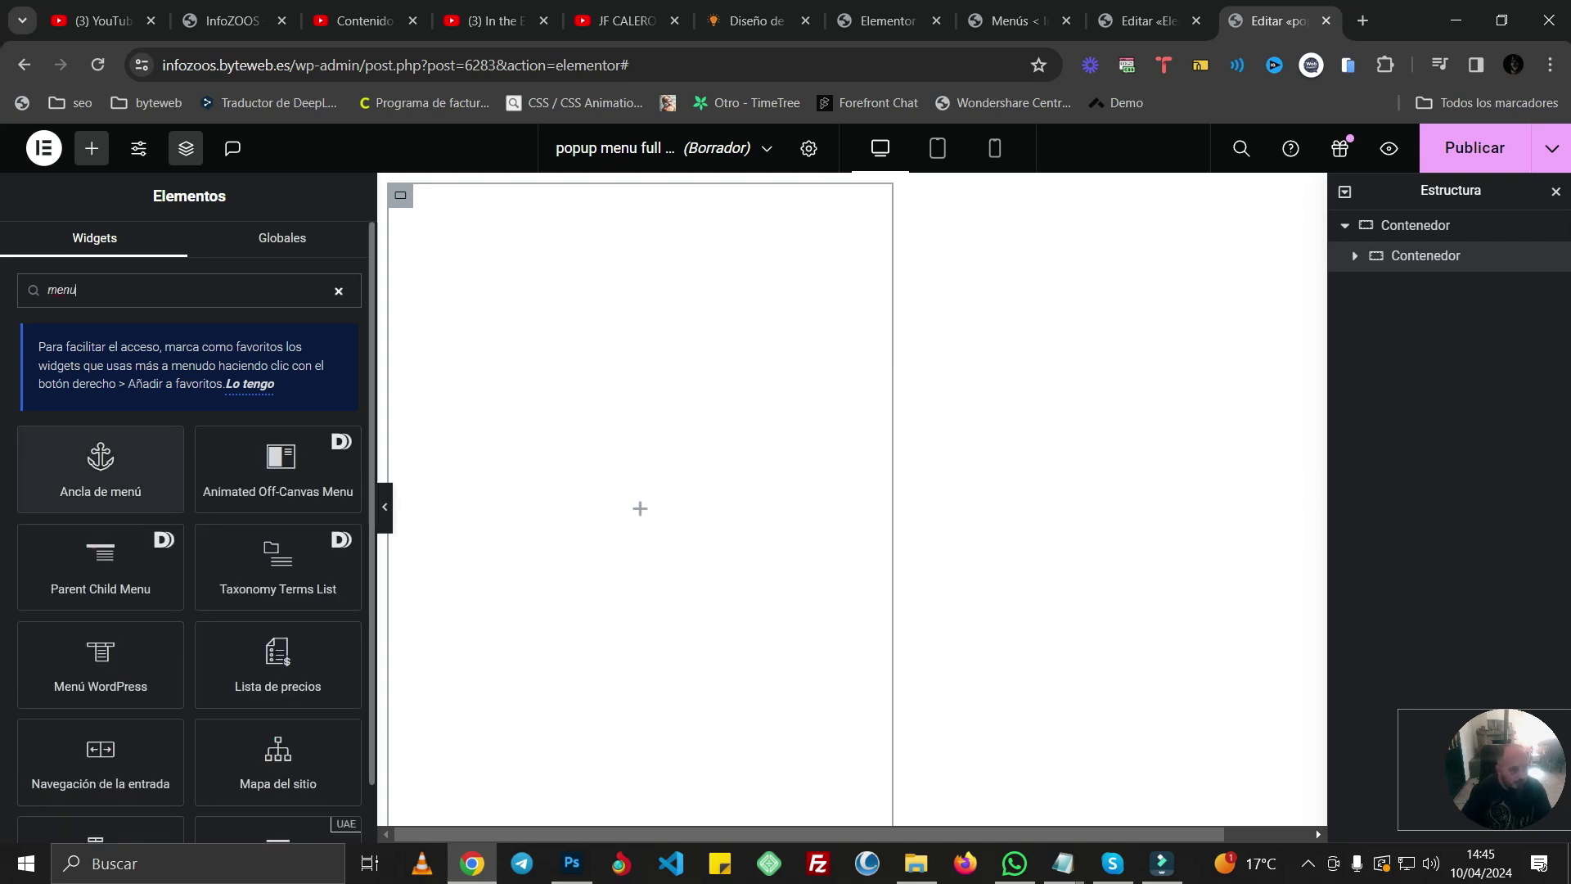
{"action": "scroll", "coordinate": [100, 532], "scroll_direction": "down", "scroll_amount": 1}
{"action": "left_click_drag", "start_coordinate": [100, 601], "coordinate": [638, 491]}
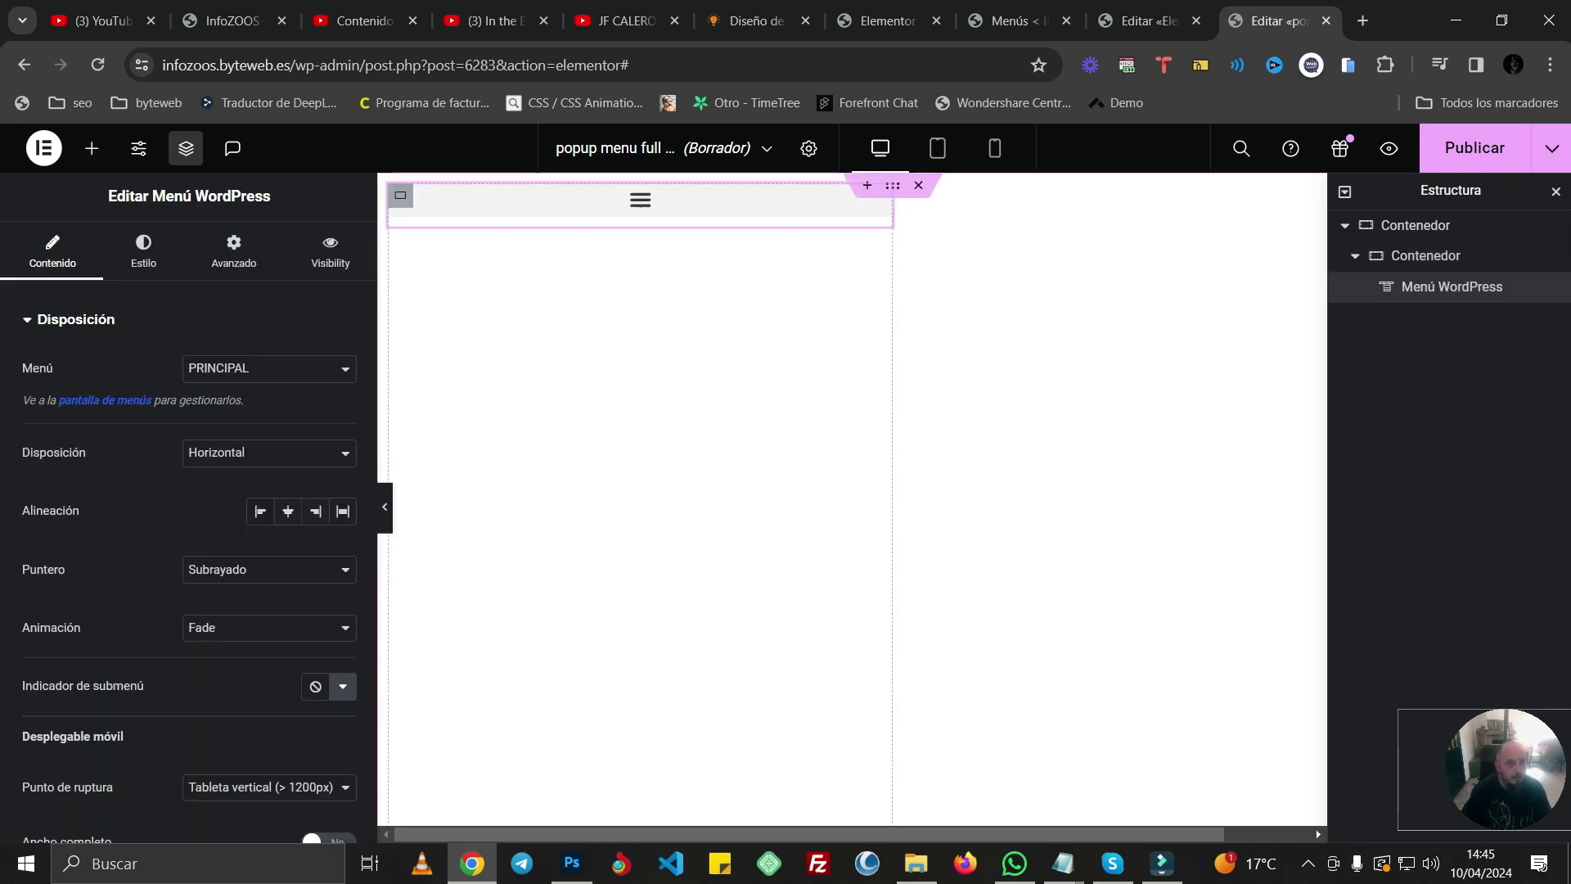
- Set the menu widget's pointer to Ninguno and its mobile dropdown breakpoint to Ninguno
{"action": "left_click", "coordinate": [268, 452]}
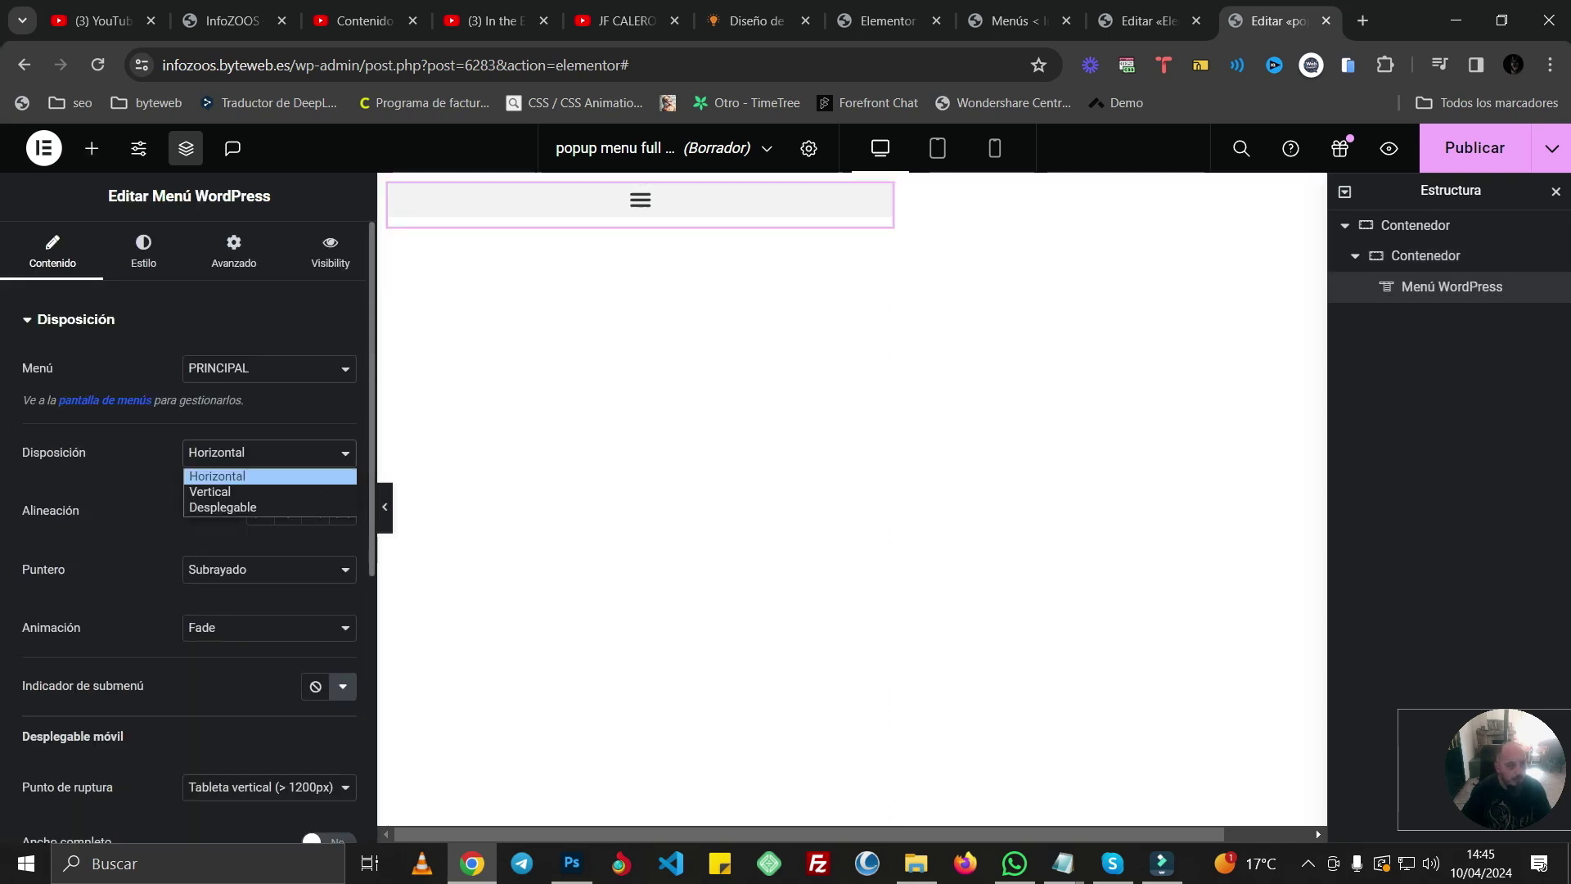
{"action": "left_click", "coordinate": [245, 491]}
{"action": "left_click", "coordinate": [269, 569]}
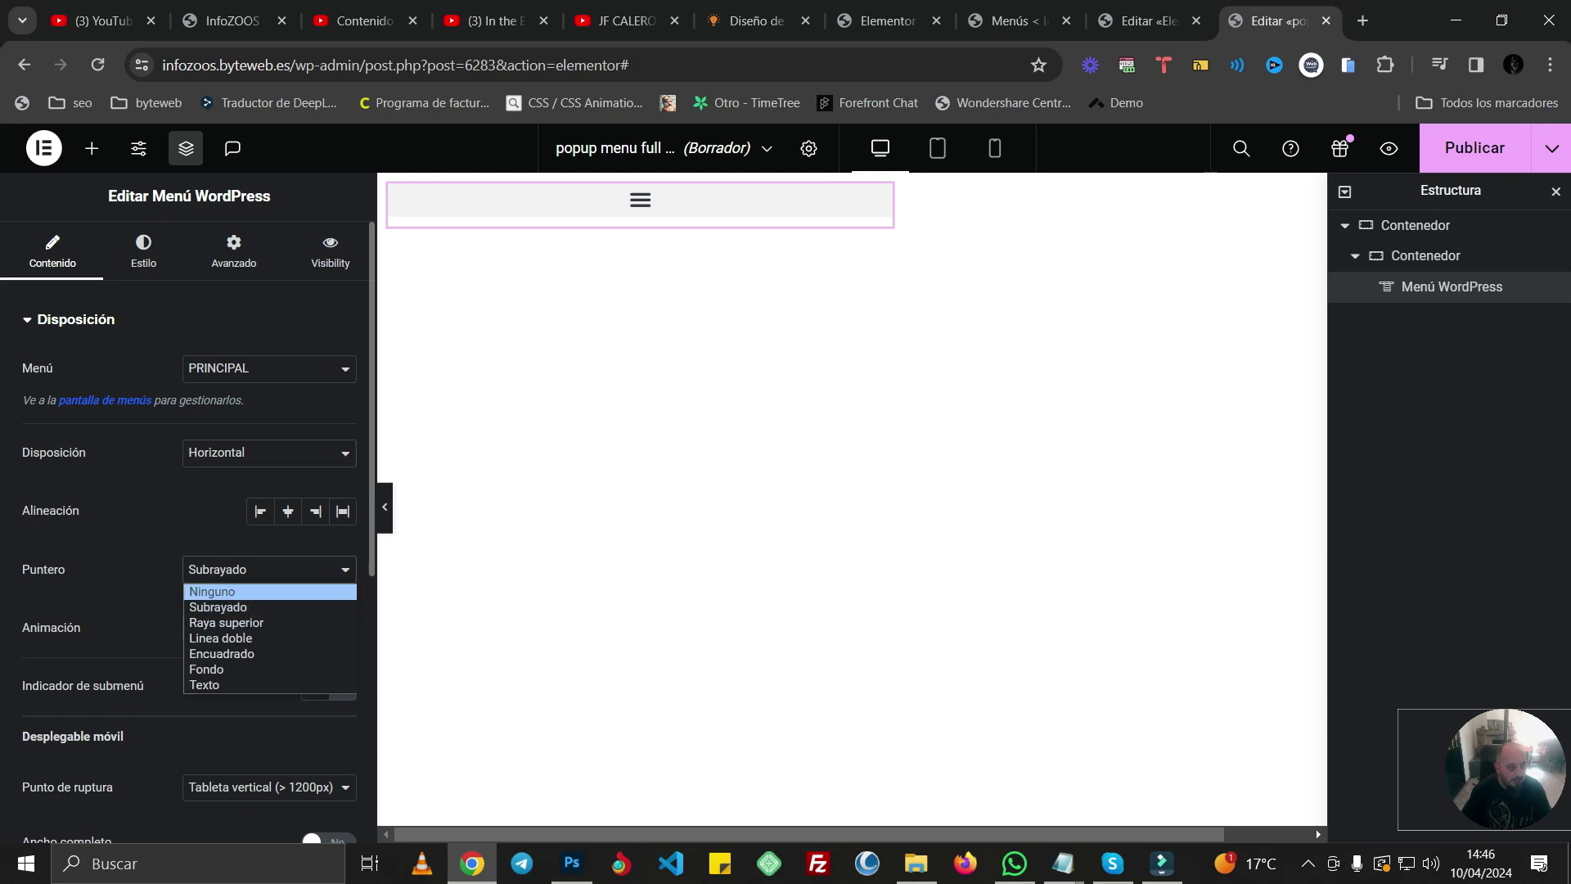
{"action": "left_click", "coordinate": [246, 589]}
{"action": "scroll", "coordinate": [188, 524], "scroll_direction": "down", "scroll_amount": 3}
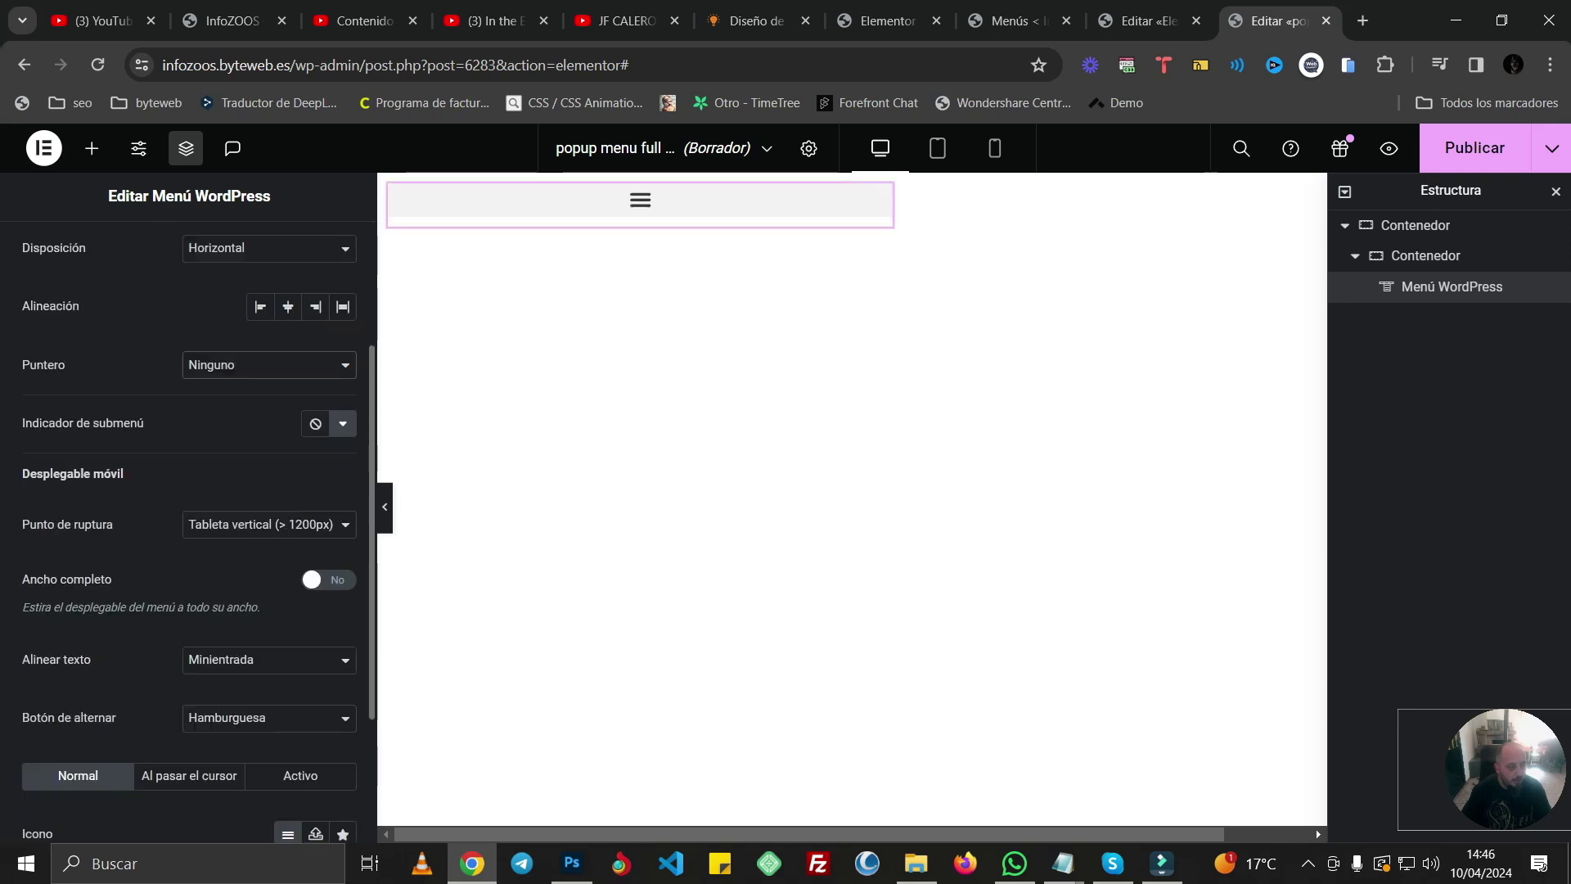
{"action": "left_click", "coordinate": [269, 524]}
{"action": "left_click", "coordinate": [246, 580]}
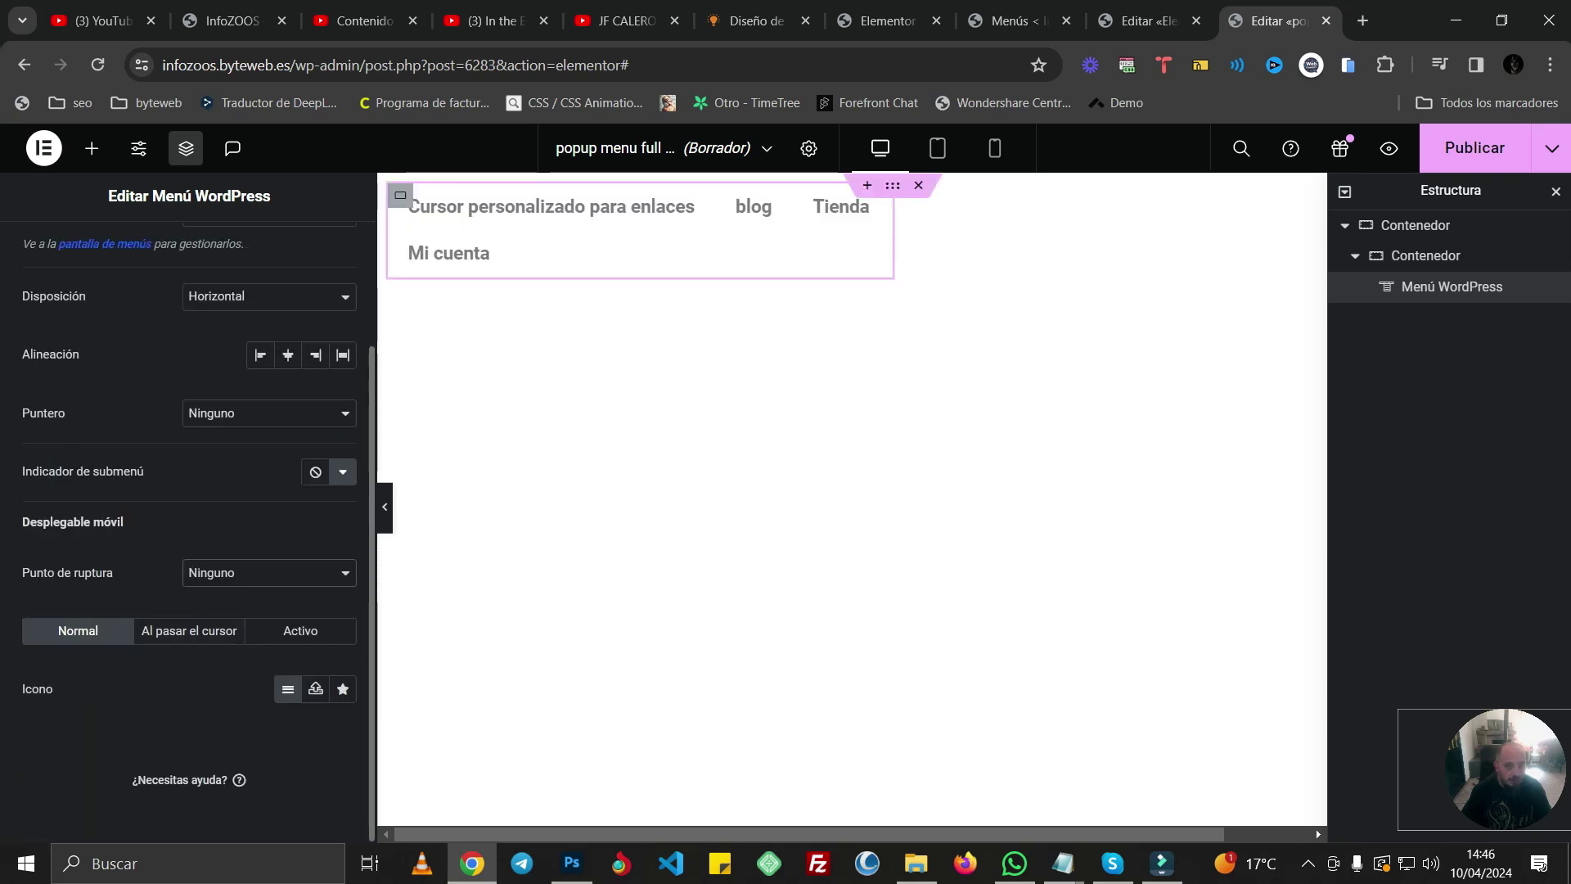
- Set the menu widget's layout to Vertical
{"action": "scroll", "coordinate": [188, 524], "scroll_direction": "up", "scroll_amount": 2}
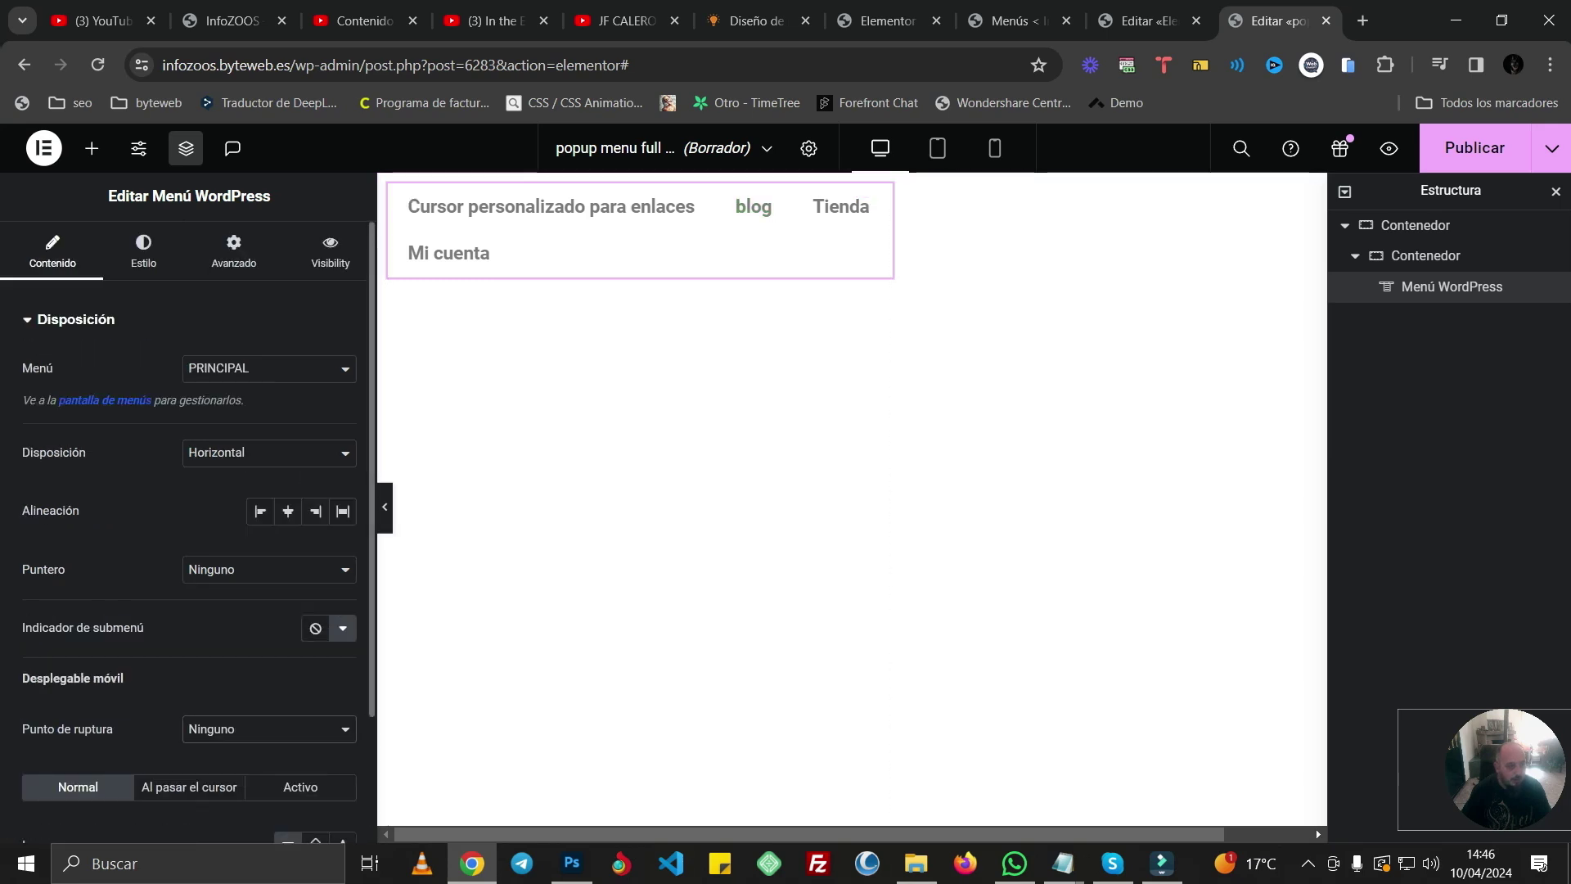
{"action": "left_click", "coordinate": [268, 453]}
{"action": "left_click", "coordinate": [270, 491]}
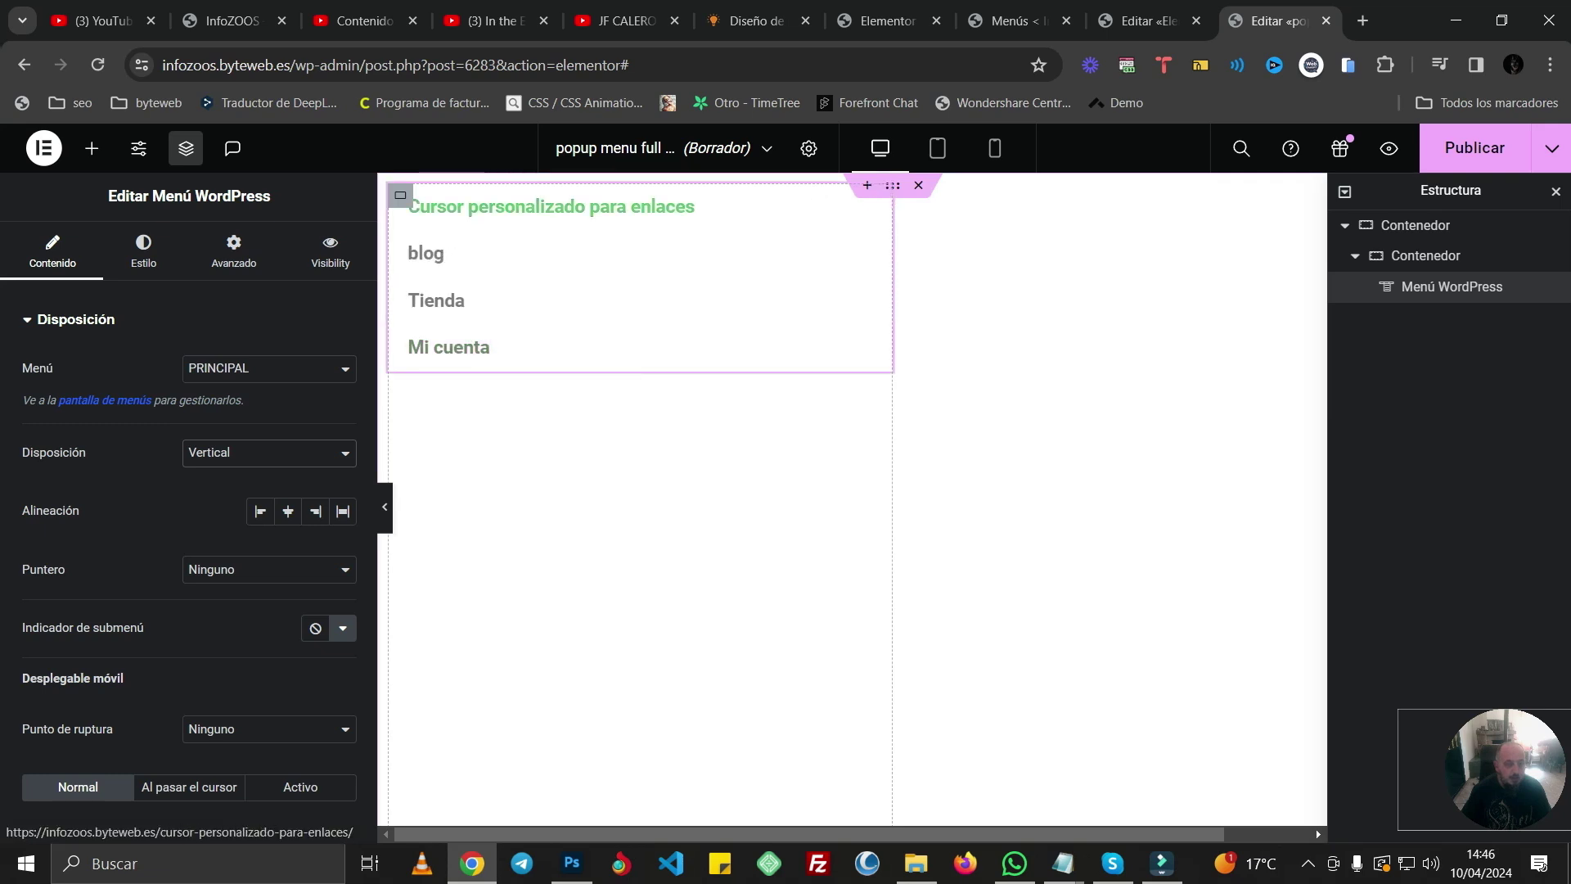
- Center the inner container's content by setting both justified content and element alignment to Centro
{"action": "left_click", "coordinate": [400, 195]}
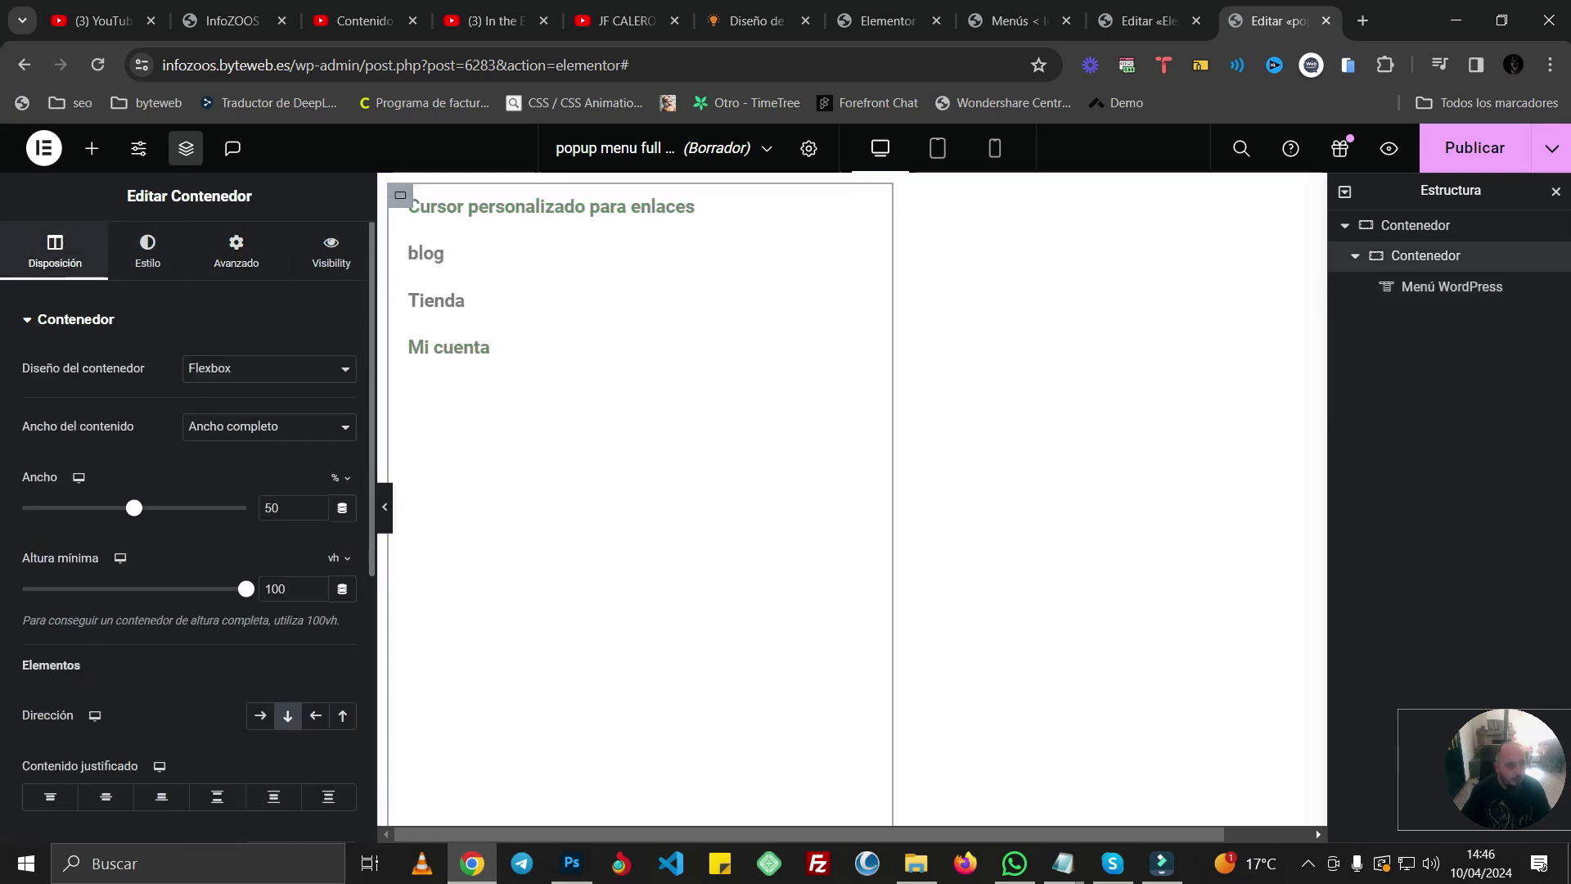
{"action": "scroll", "coordinate": [279, 621], "scroll_direction": "down", "scroll_amount": 1}
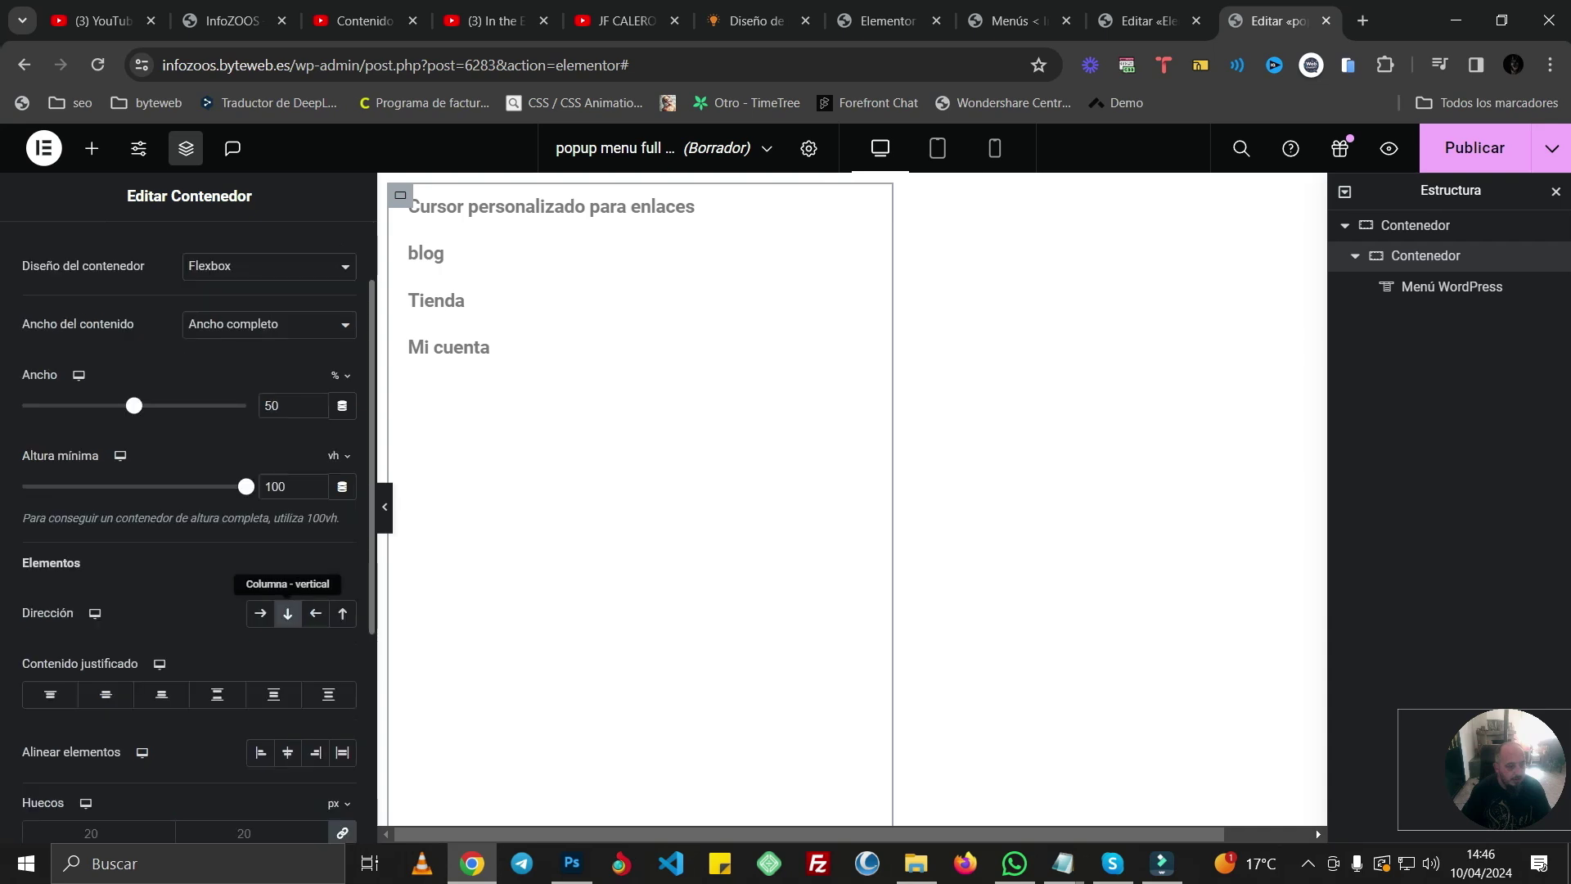
{"action": "left_click", "coordinate": [106, 695]}
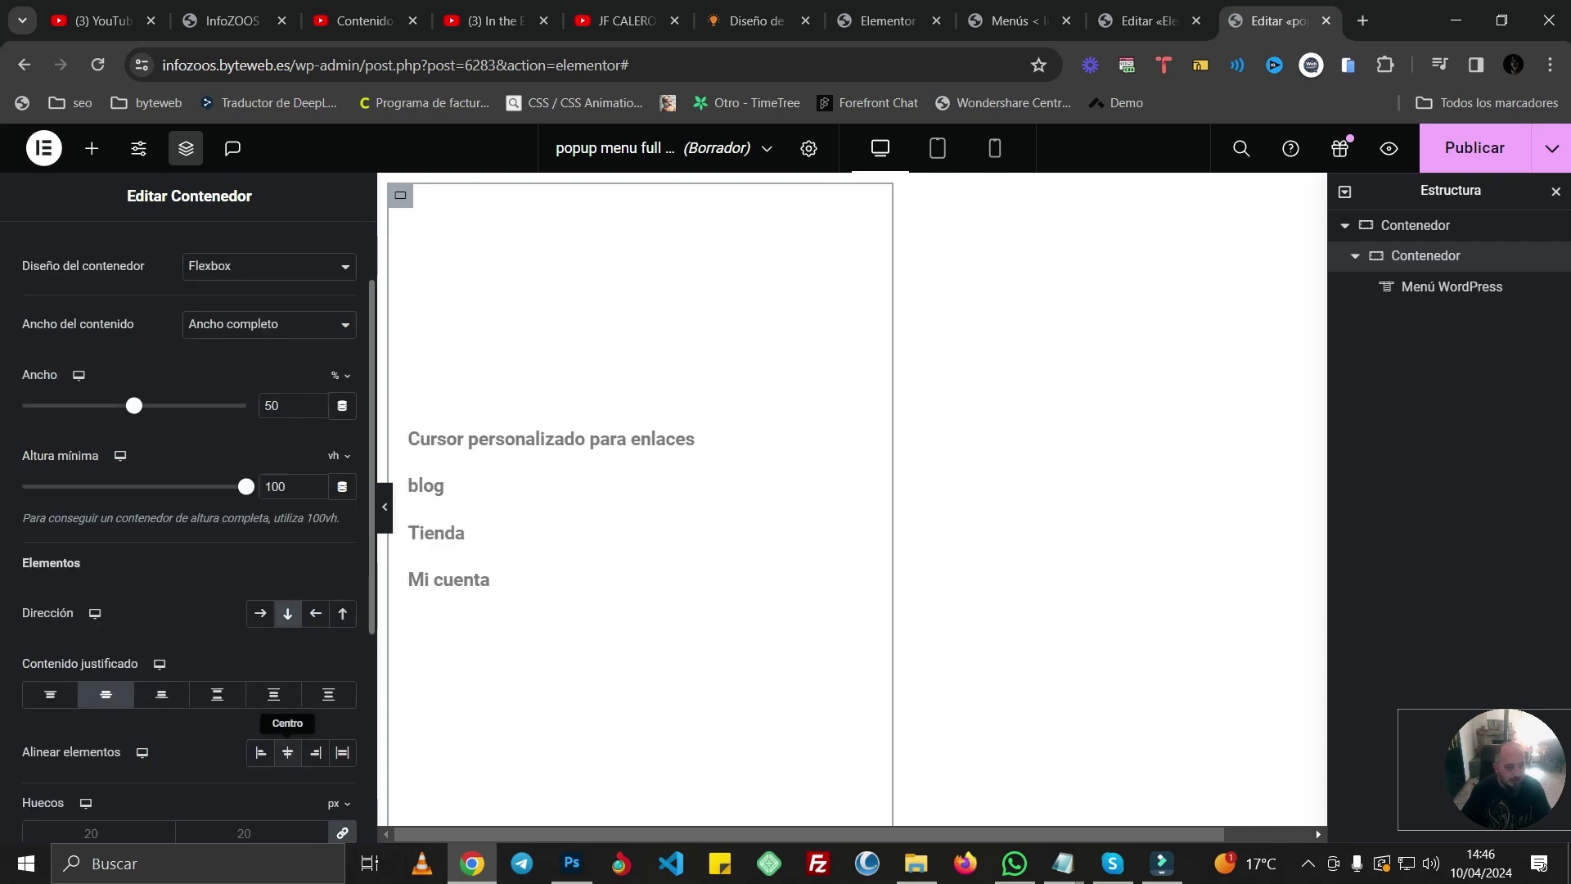
{"action": "left_click", "coordinate": [287, 752]}
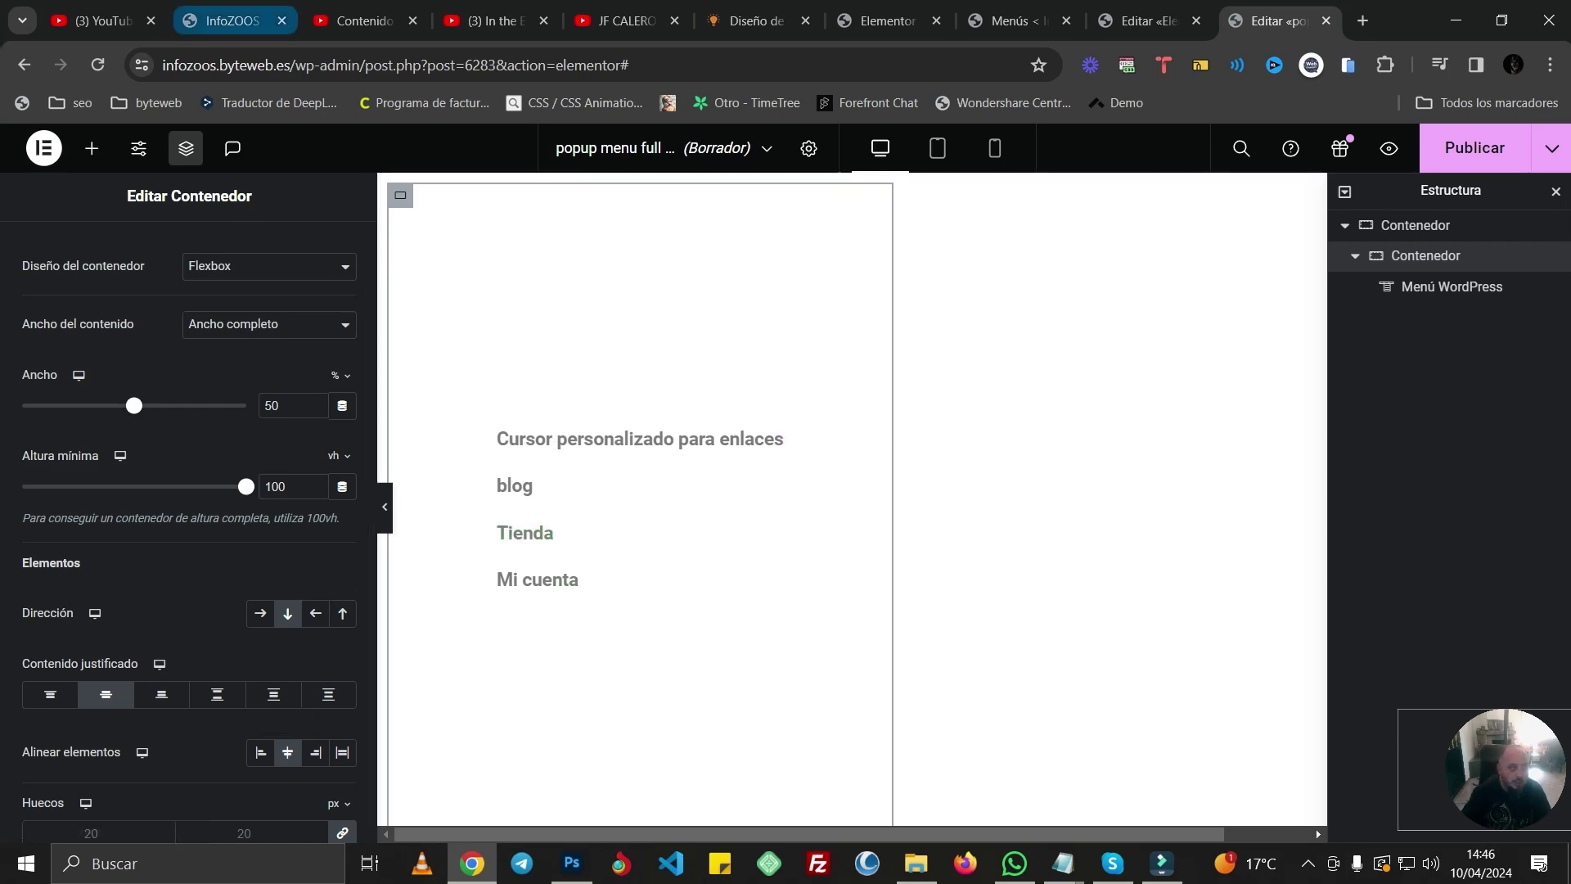
- View the full-screen menu on the live InfoZOOS site for reference, and switch to the header template's editor tab
{"action": "left_click", "coordinate": [232, 20]}
{"action": "left_click", "coordinate": [1345, 188]}
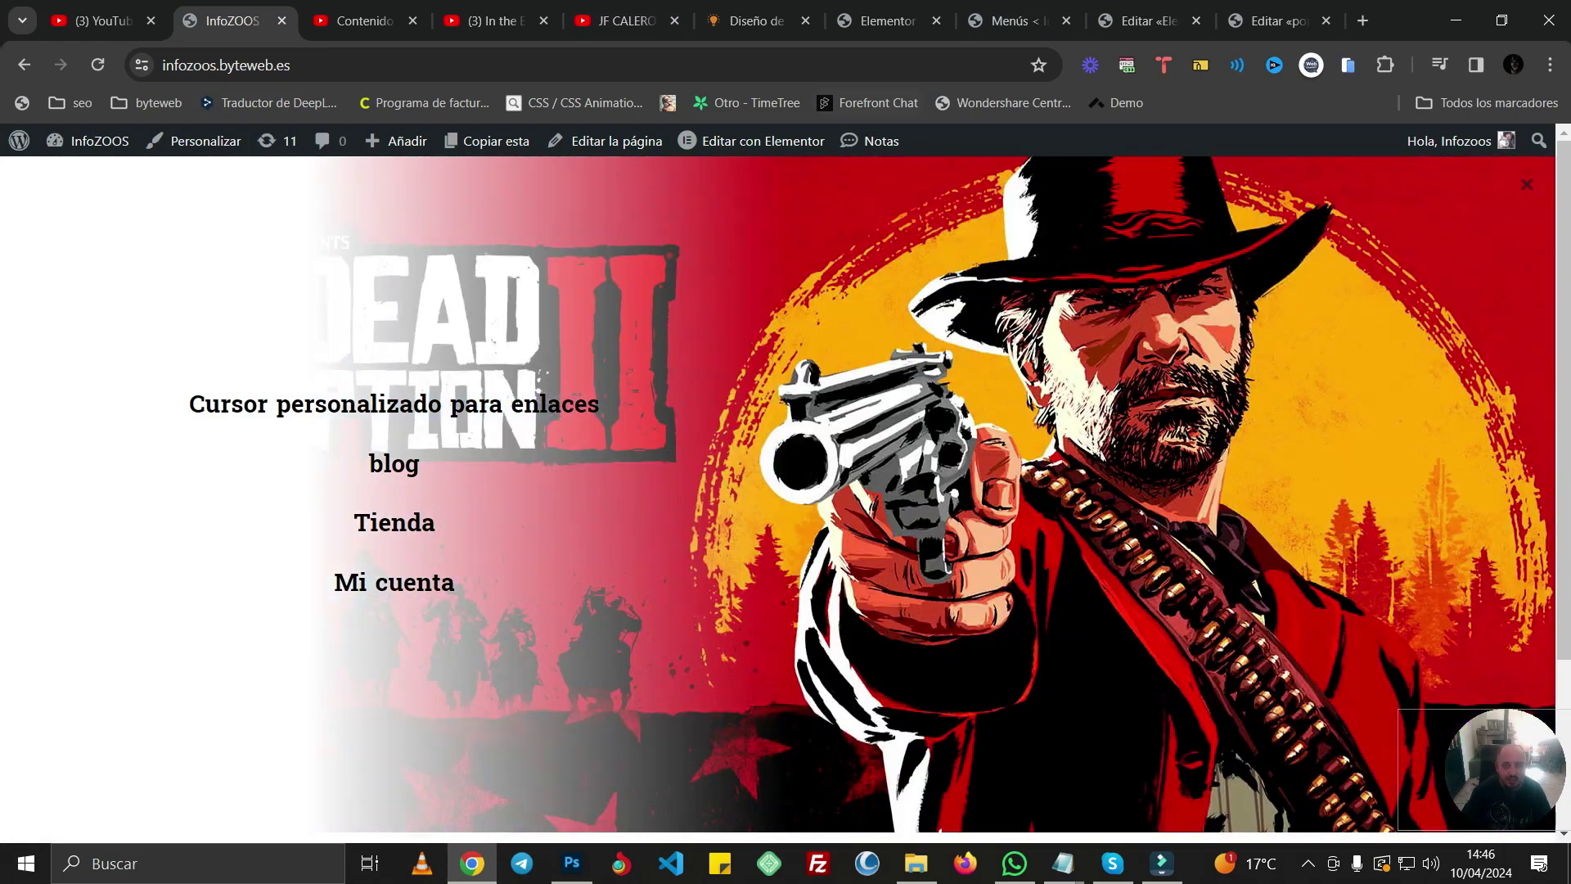
{"action": "left_click", "coordinate": [888, 20]}
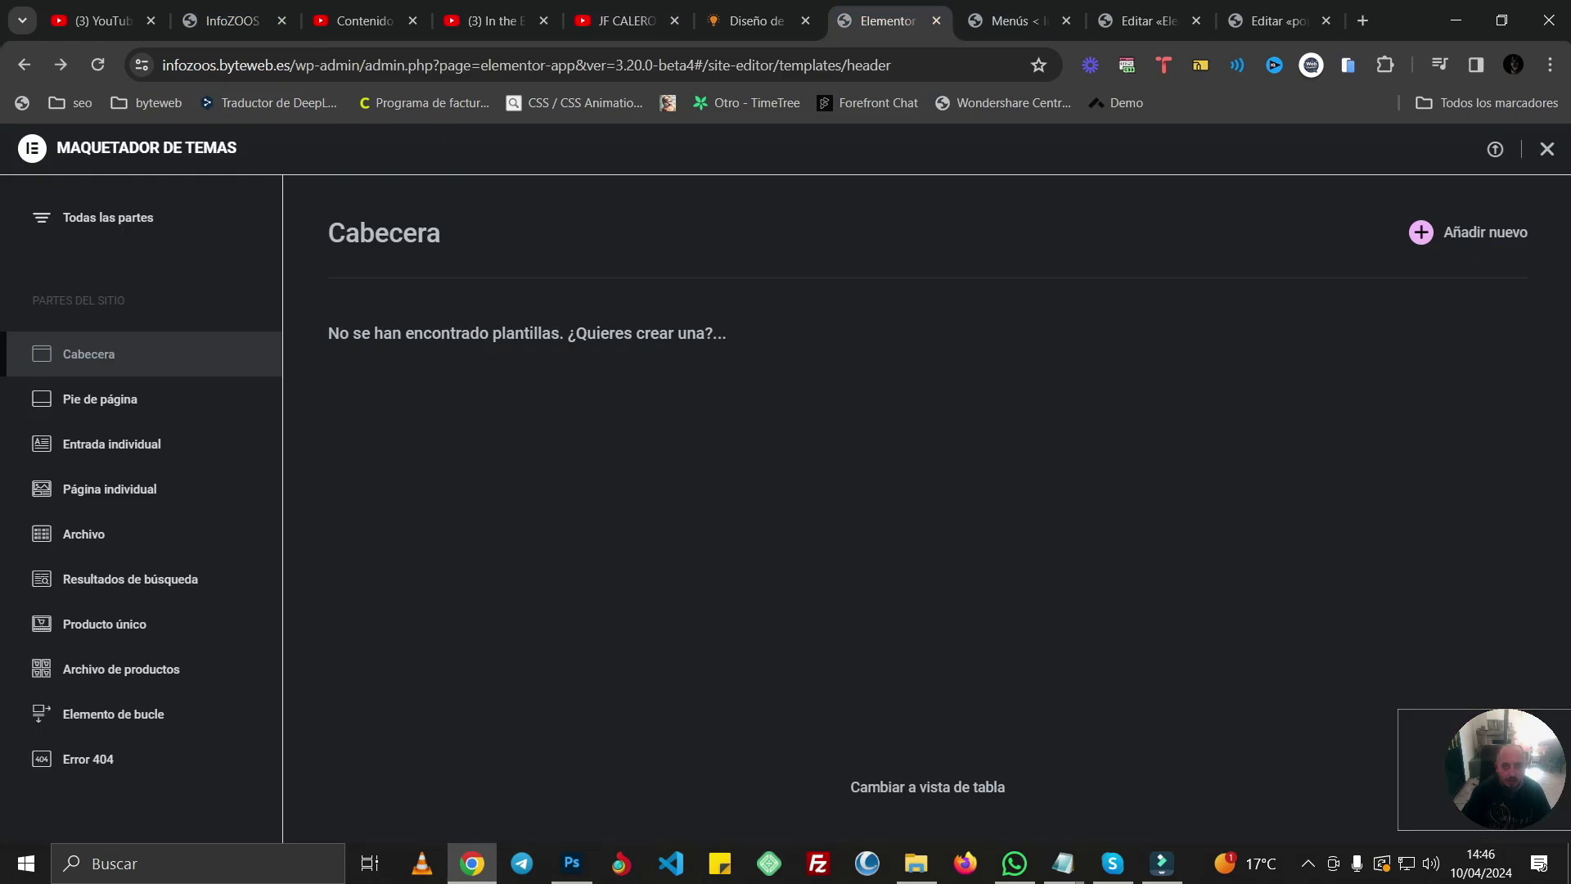
{"action": "left_click", "coordinate": [1146, 20]}
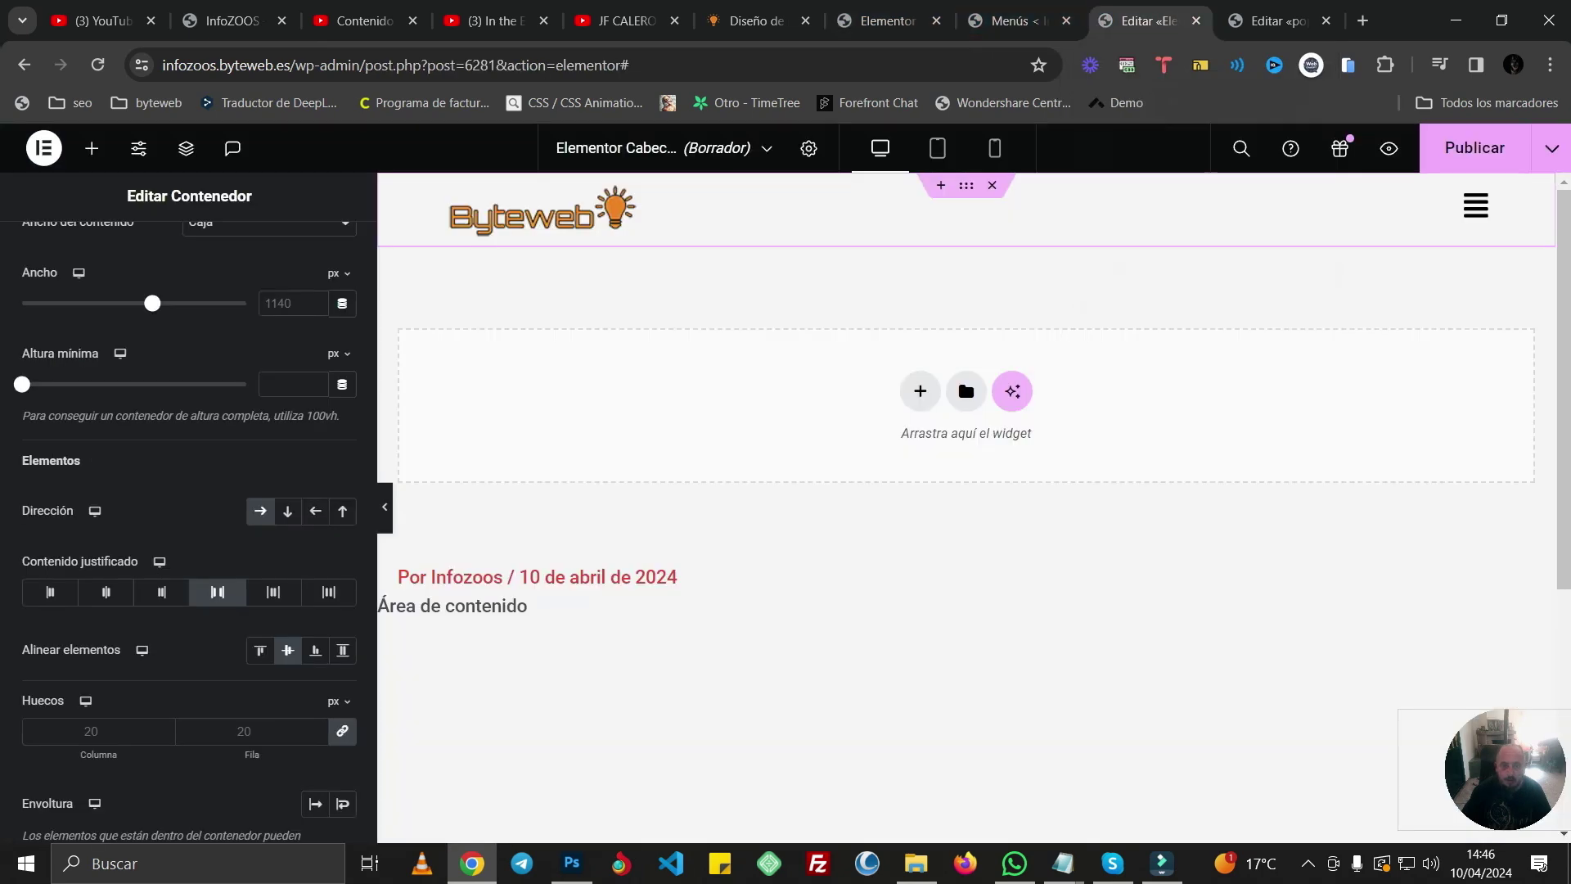
- In the popup template, give the inner container a gradient background with #FFFFFF as the first color
{"action": "left_click", "coordinate": [1276, 20]}
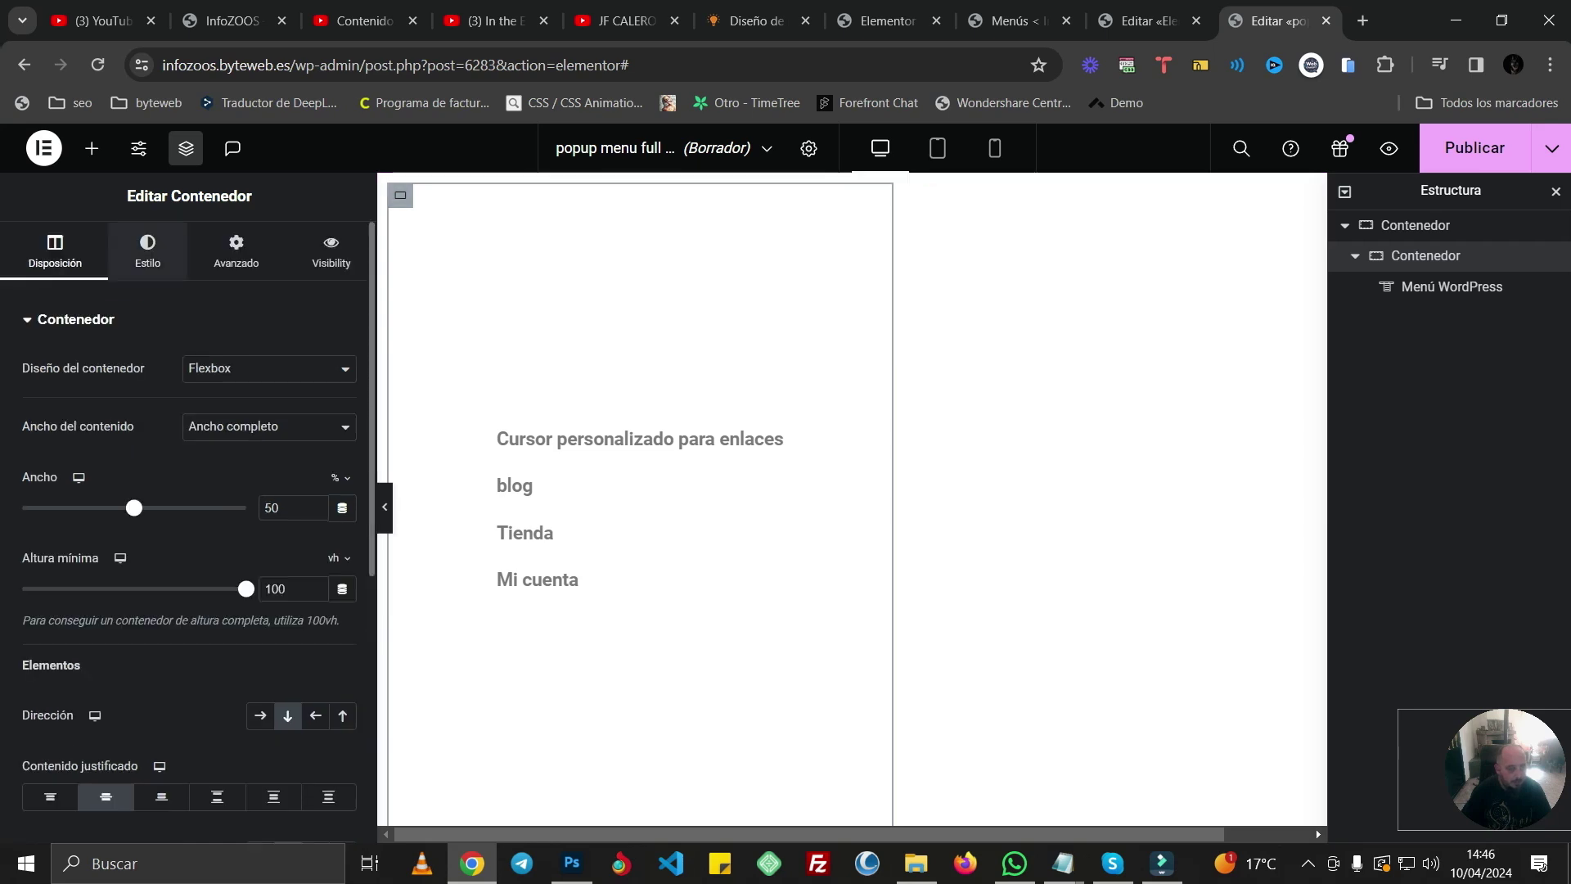
{"action": "left_click", "coordinate": [148, 249]}
{"action": "left_click", "coordinate": [287, 411]}
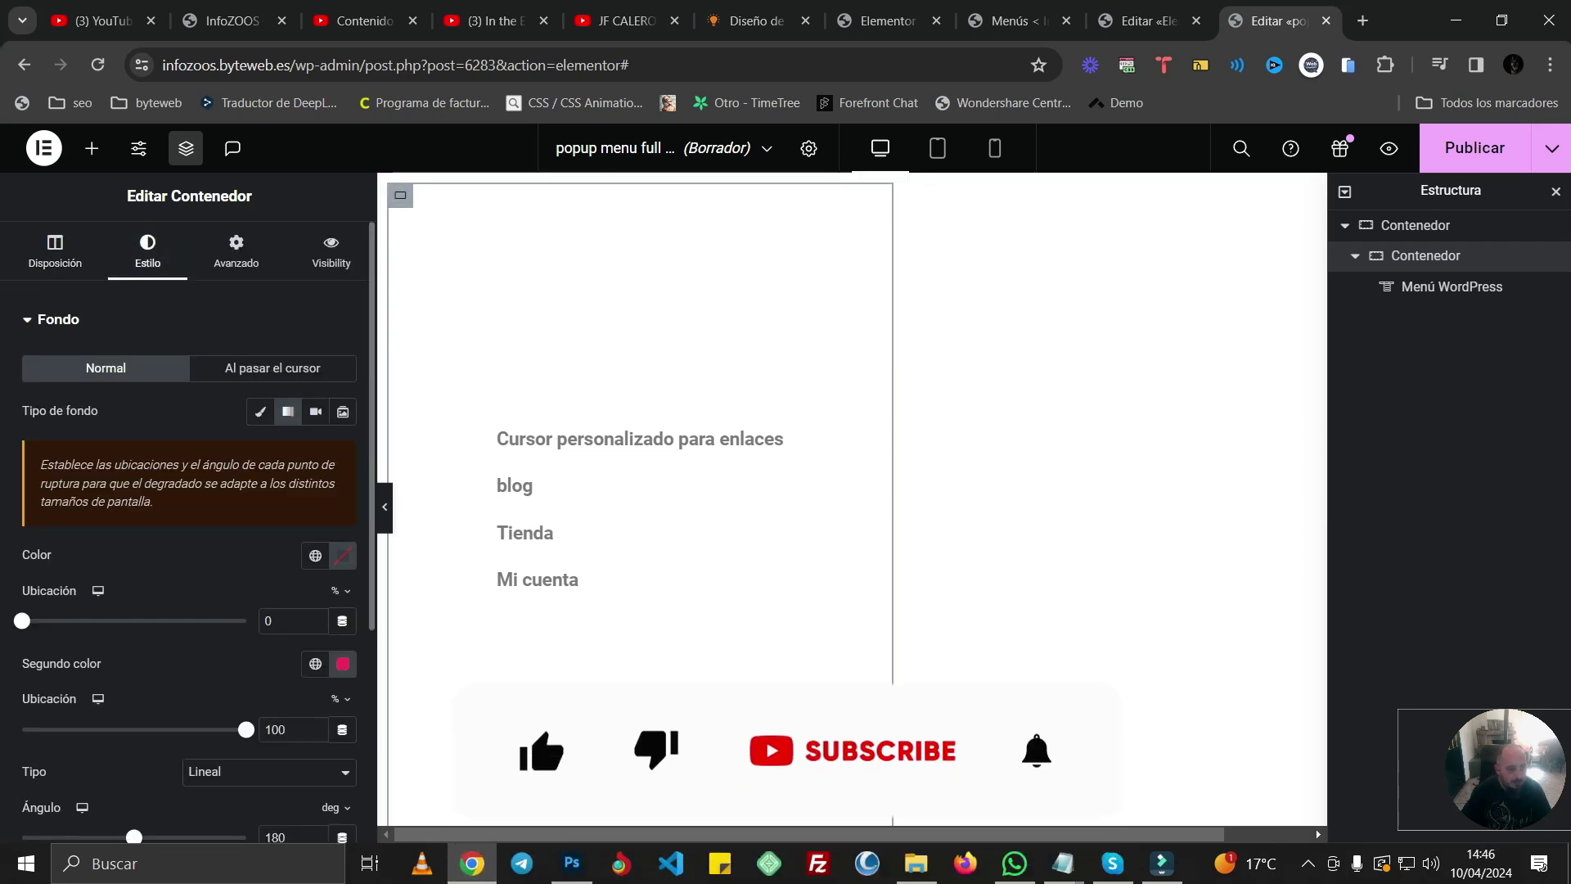
{"action": "scroll", "coordinate": [315, 518], "scroll_direction": "down", "scroll_amount": 1}
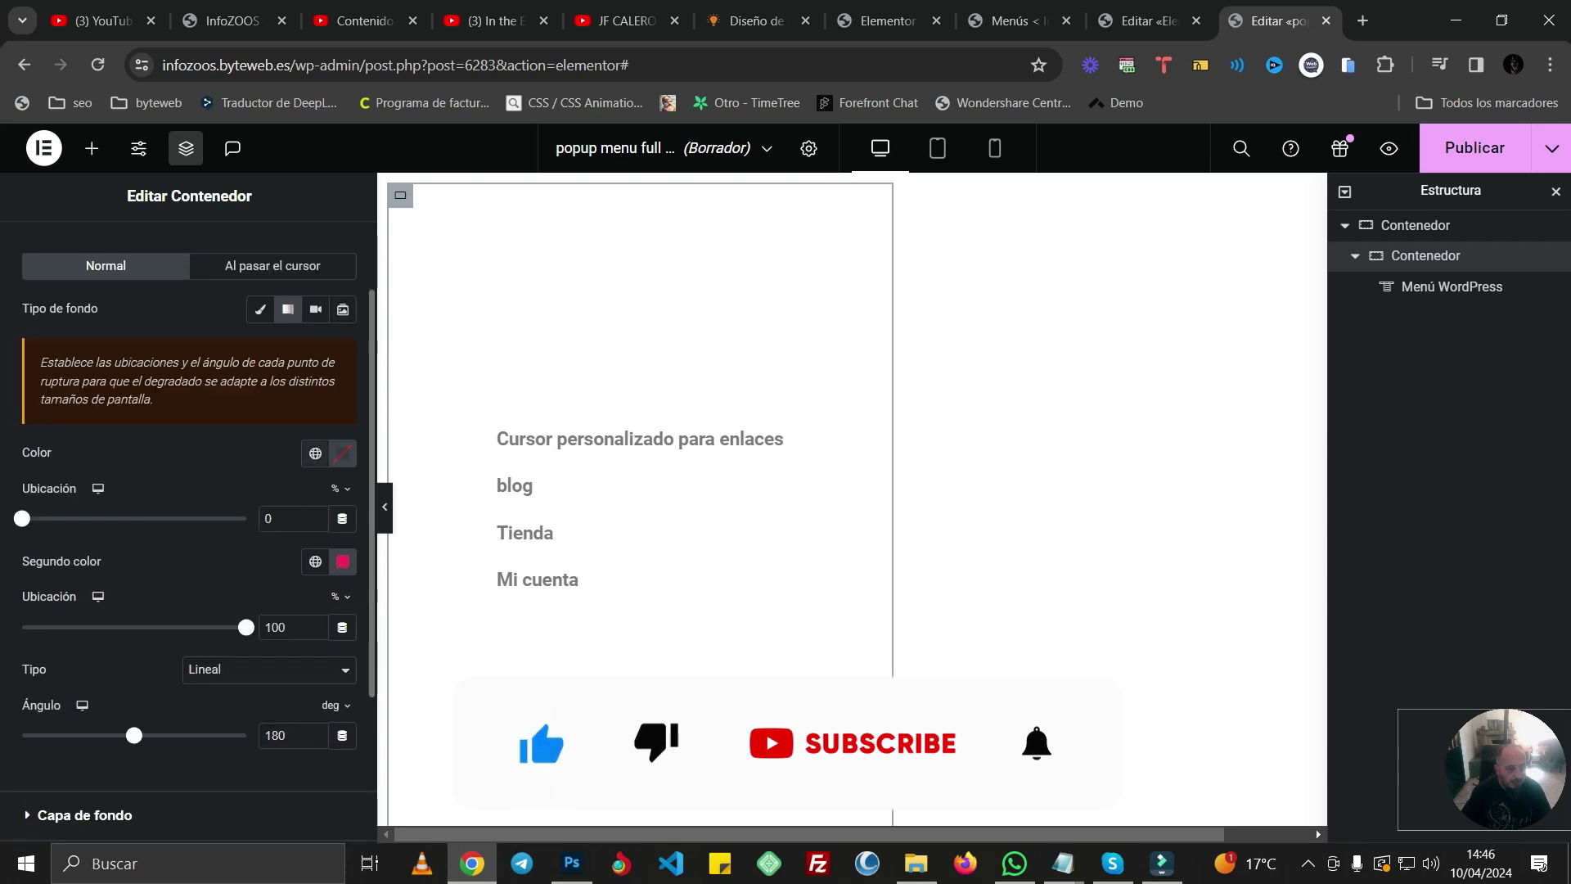
{"action": "left_click", "coordinate": [343, 453]}
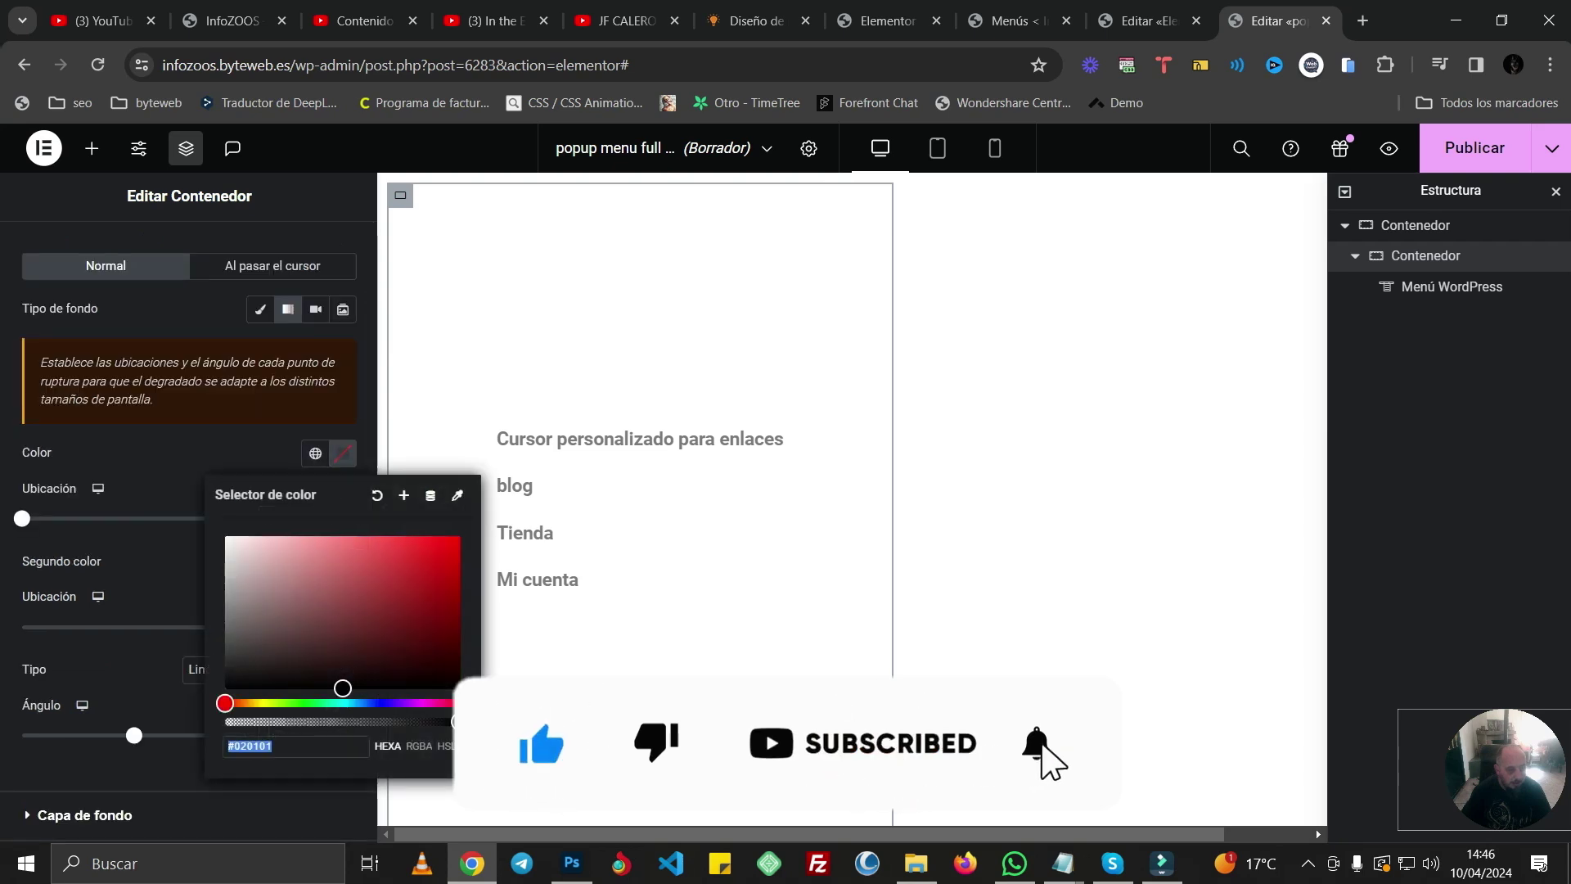
{"action": "type", "text": "#FFFFFF"}
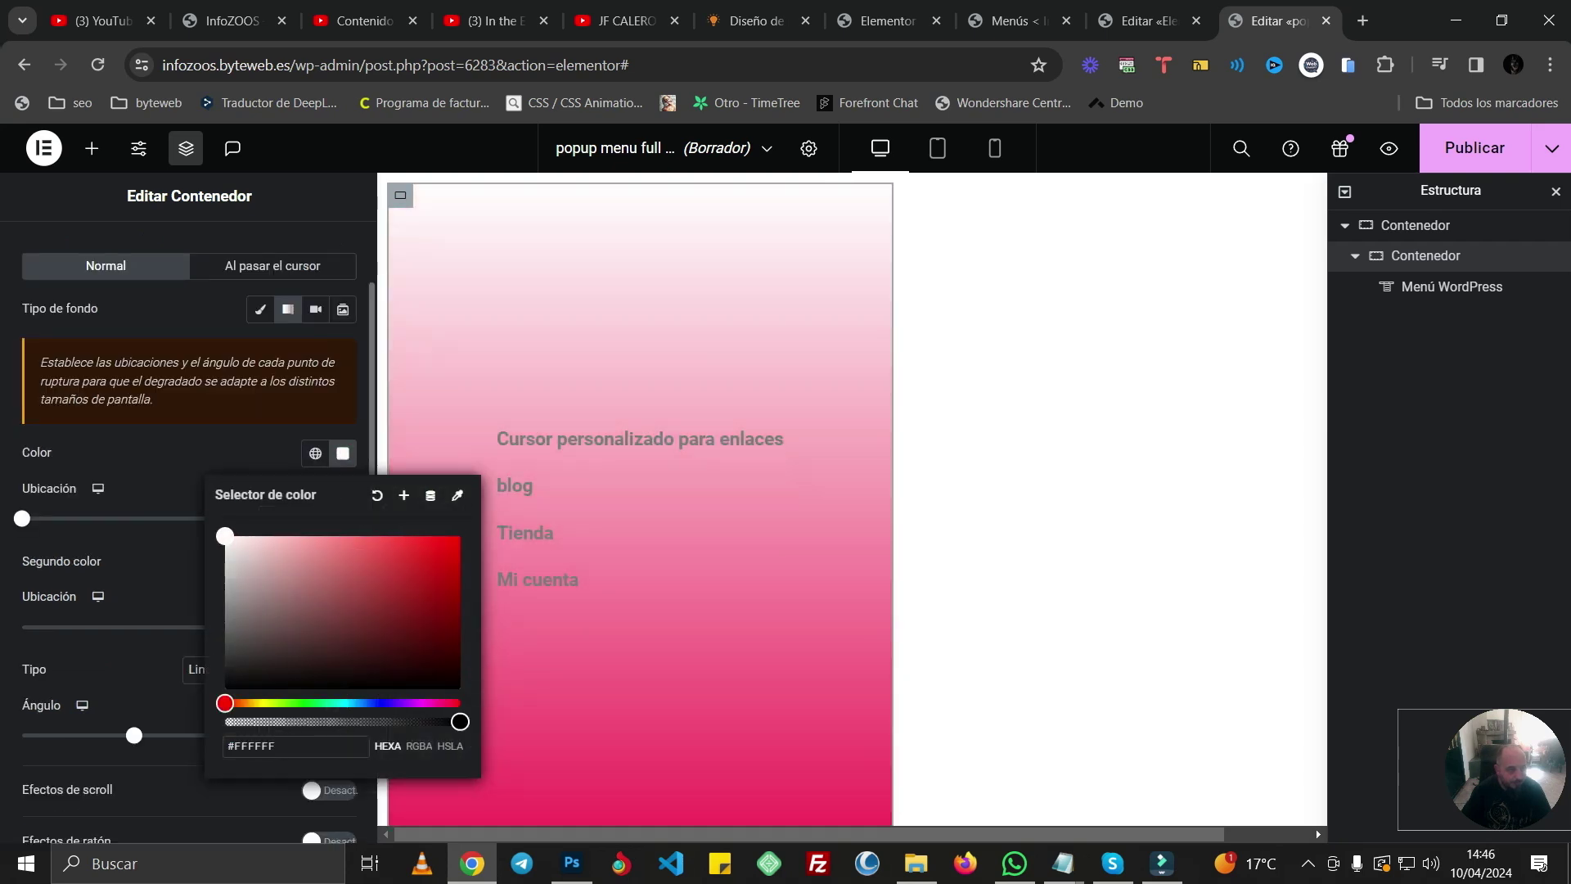
{"action": "key", "text": "Return"}
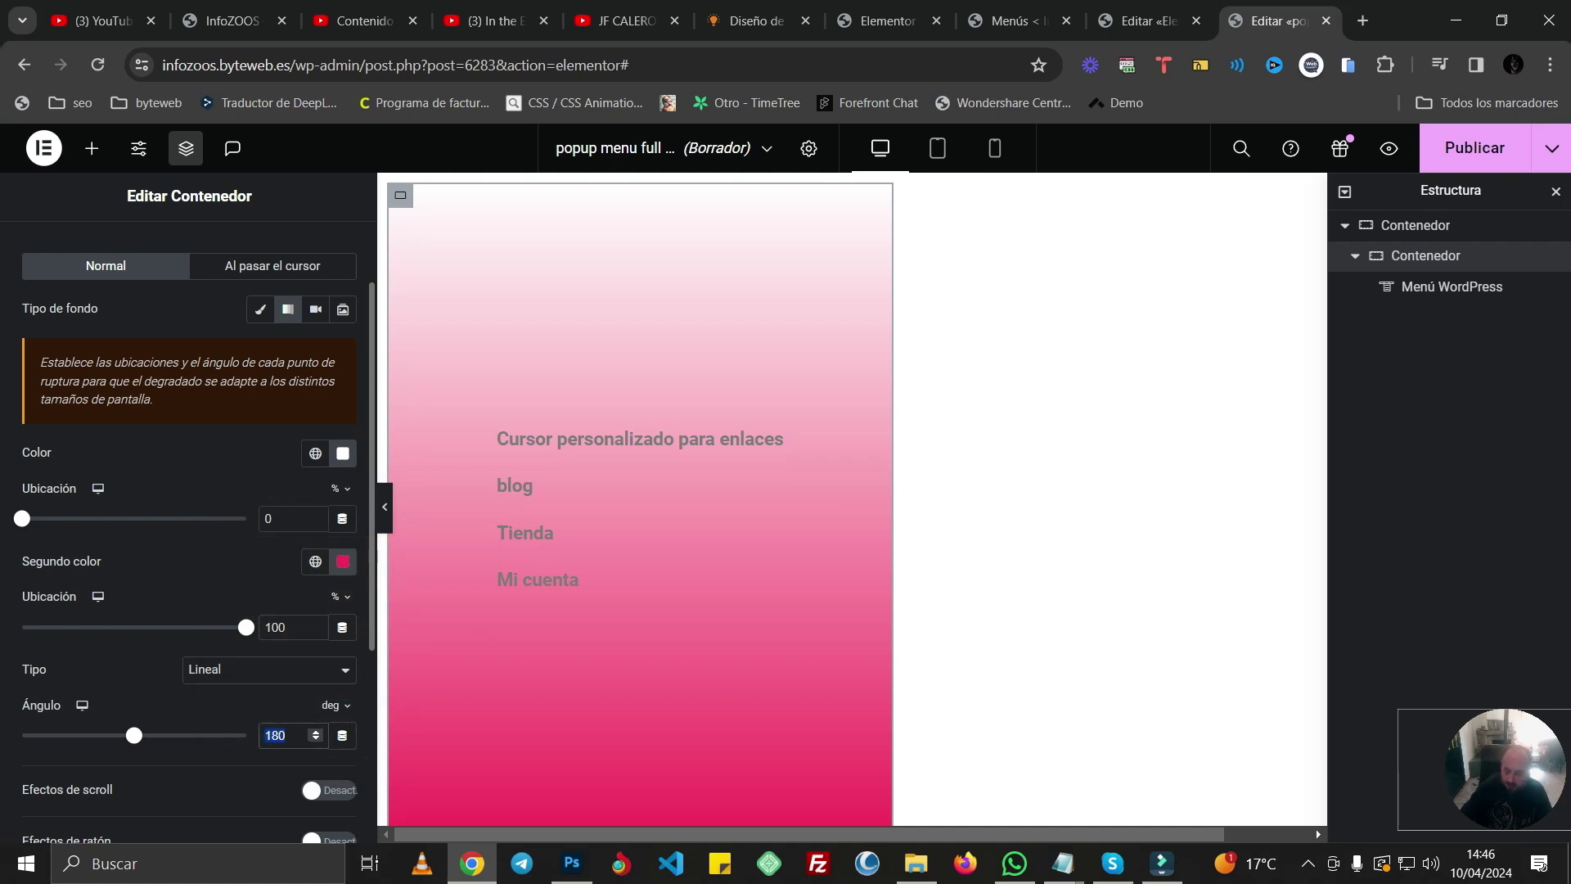
- Set the gradient's angle to 90 degrees and its first color location to 55%, and preview the popup
{"action": "type", "text": "90"}
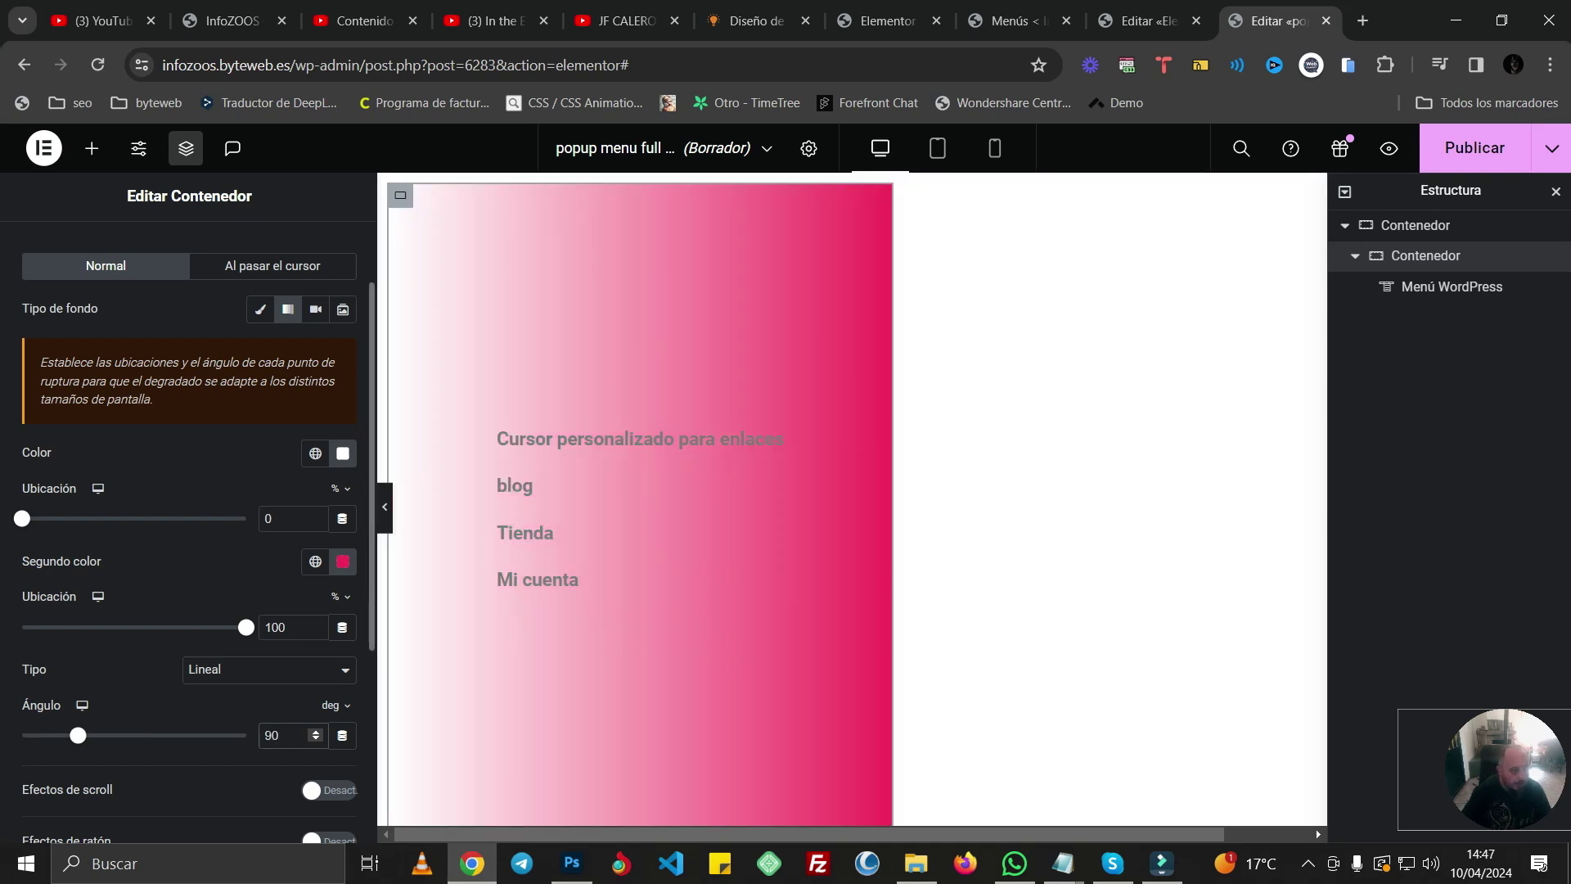
{"action": "left_click_drag", "start_coordinate": [24, 518], "coordinate": [145, 518]}
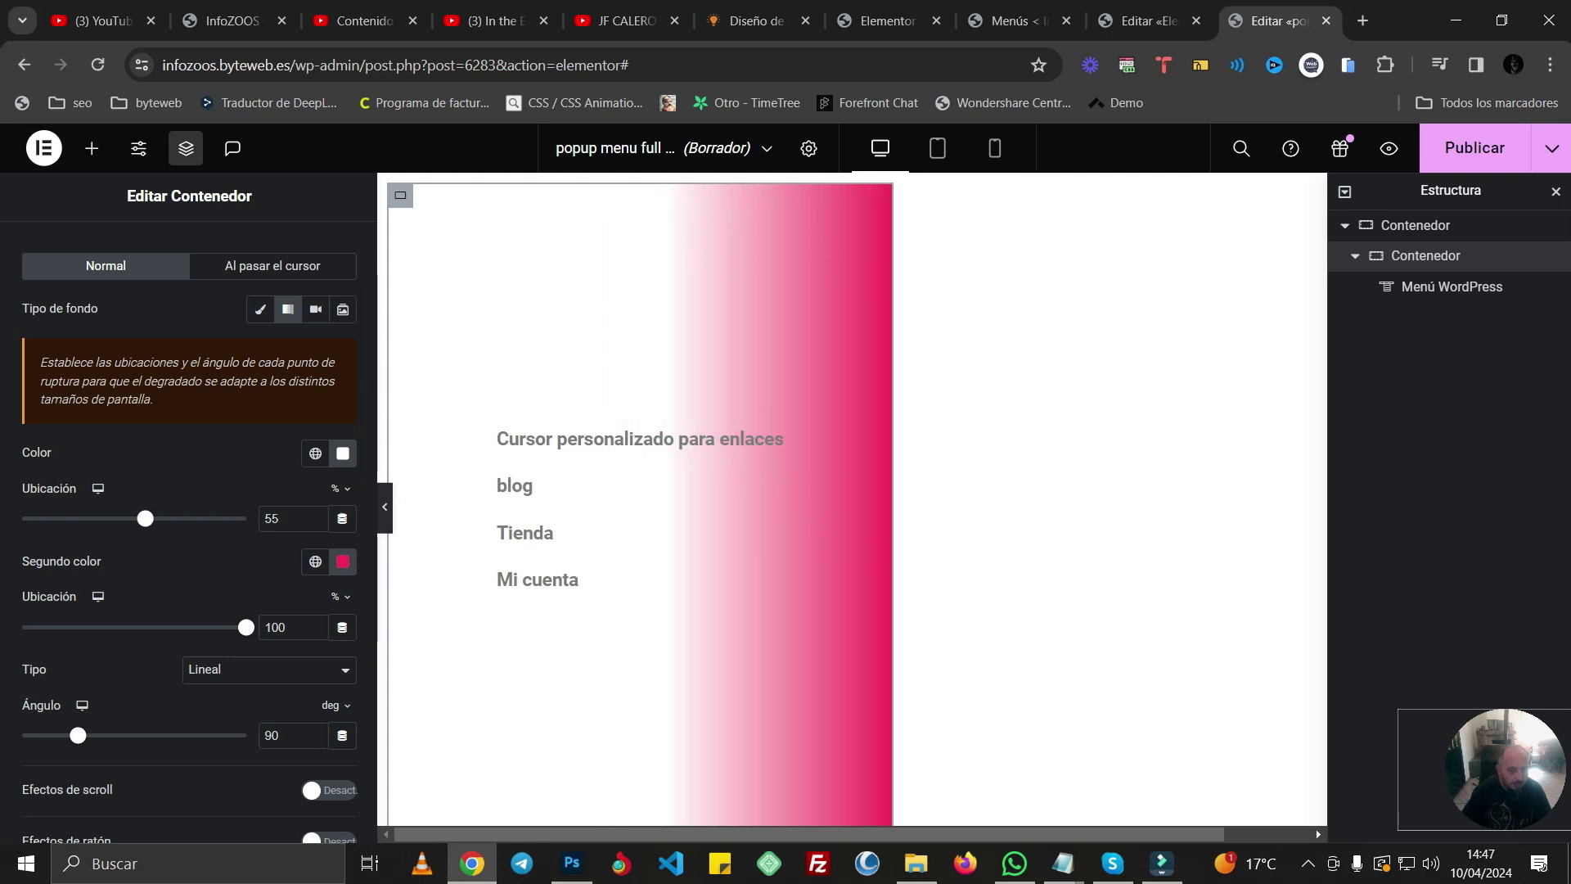
{"action": "left_click", "coordinate": [385, 508]}
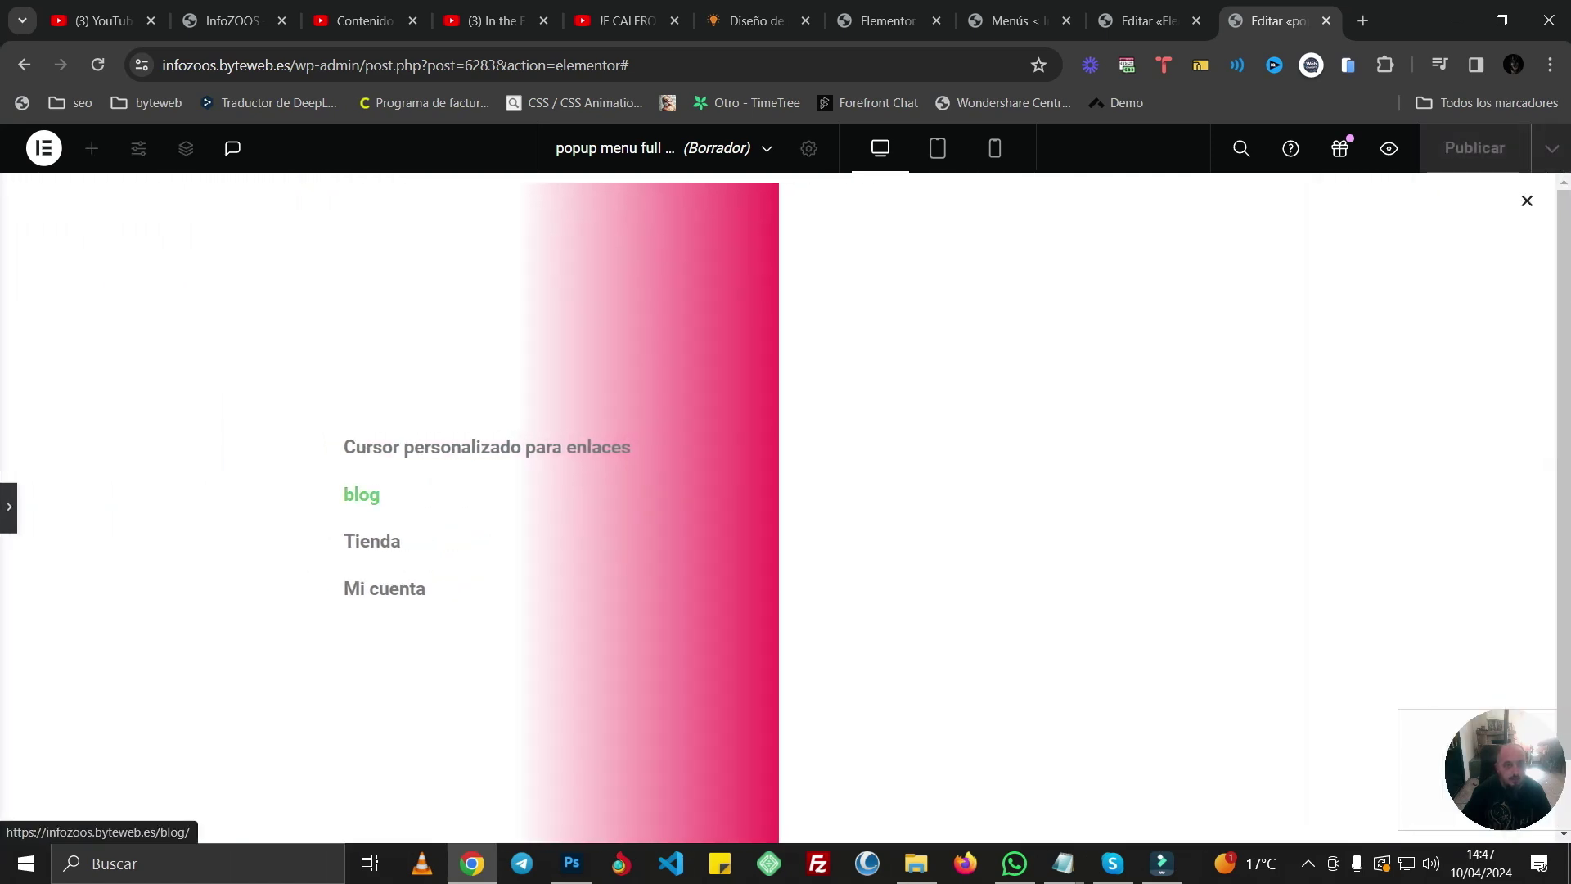
{"action": "left_click", "coordinate": [8, 507]}
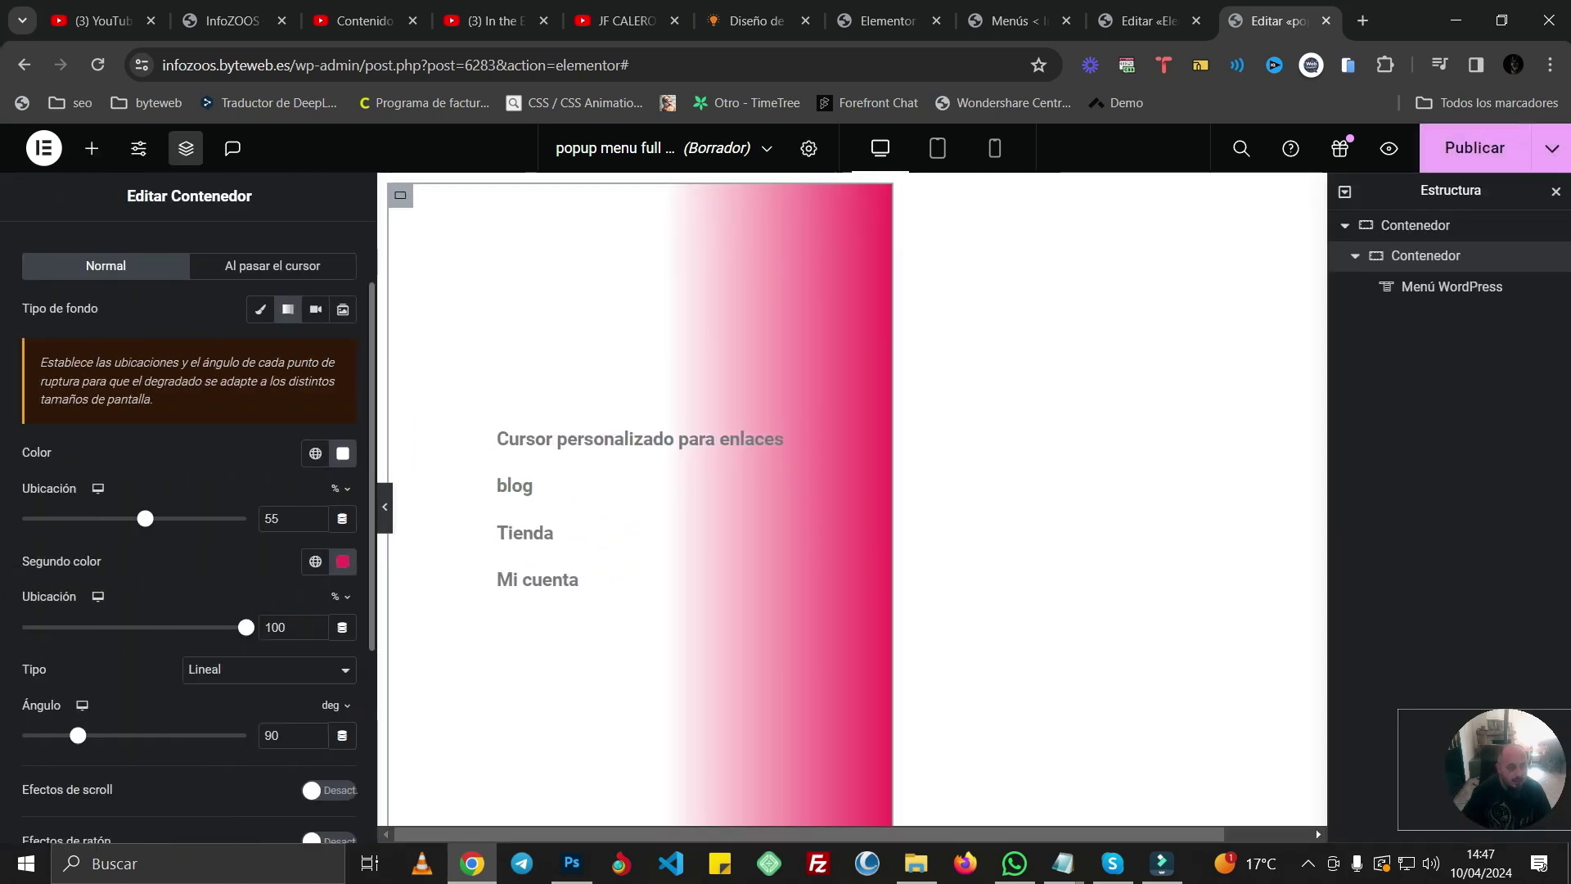
- Make the gradient's second color fully transparent (#F2295B00)
{"action": "left_click", "coordinate": [342, 561]}
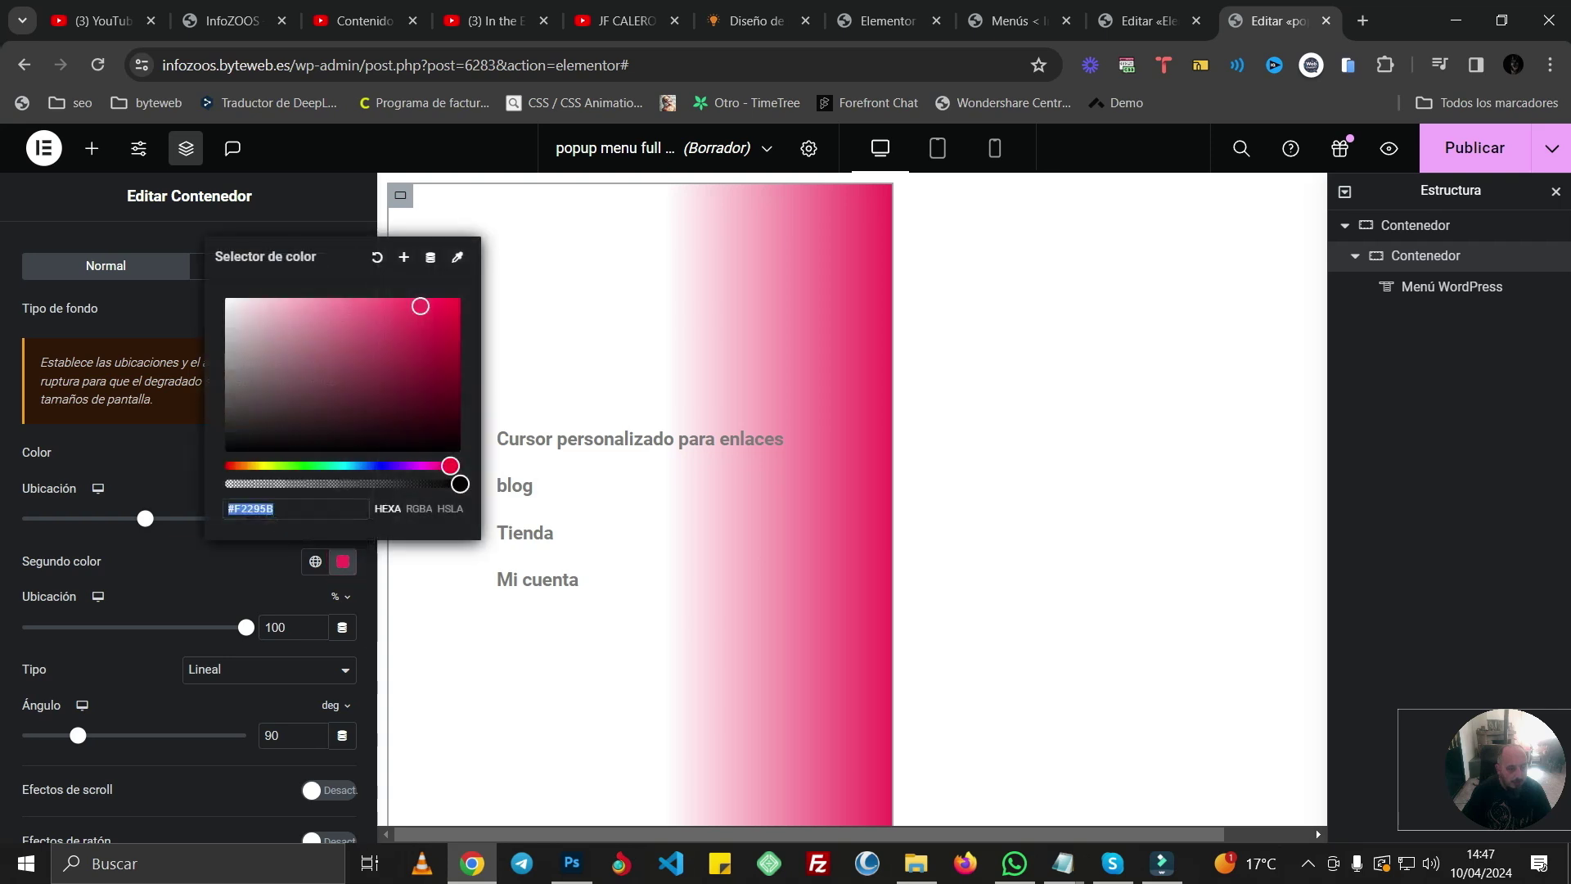
{"action": "left_click_drag", "start_coordinate": [460, 483], "coordinate": [225, 484]}
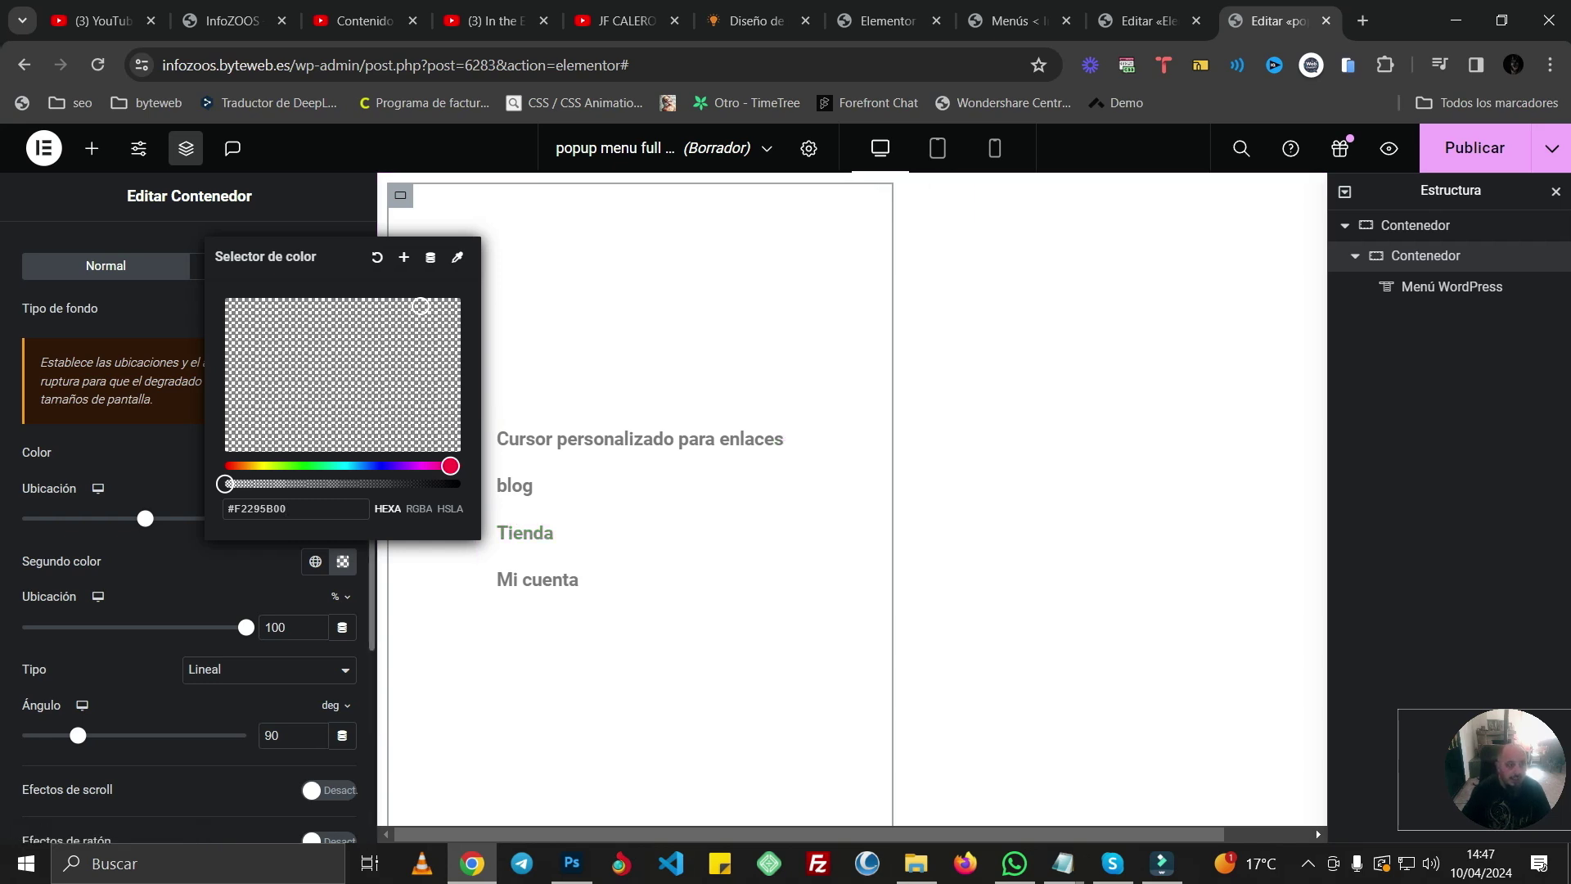
{"action": "left_click", "coordinate": [62, 232]}
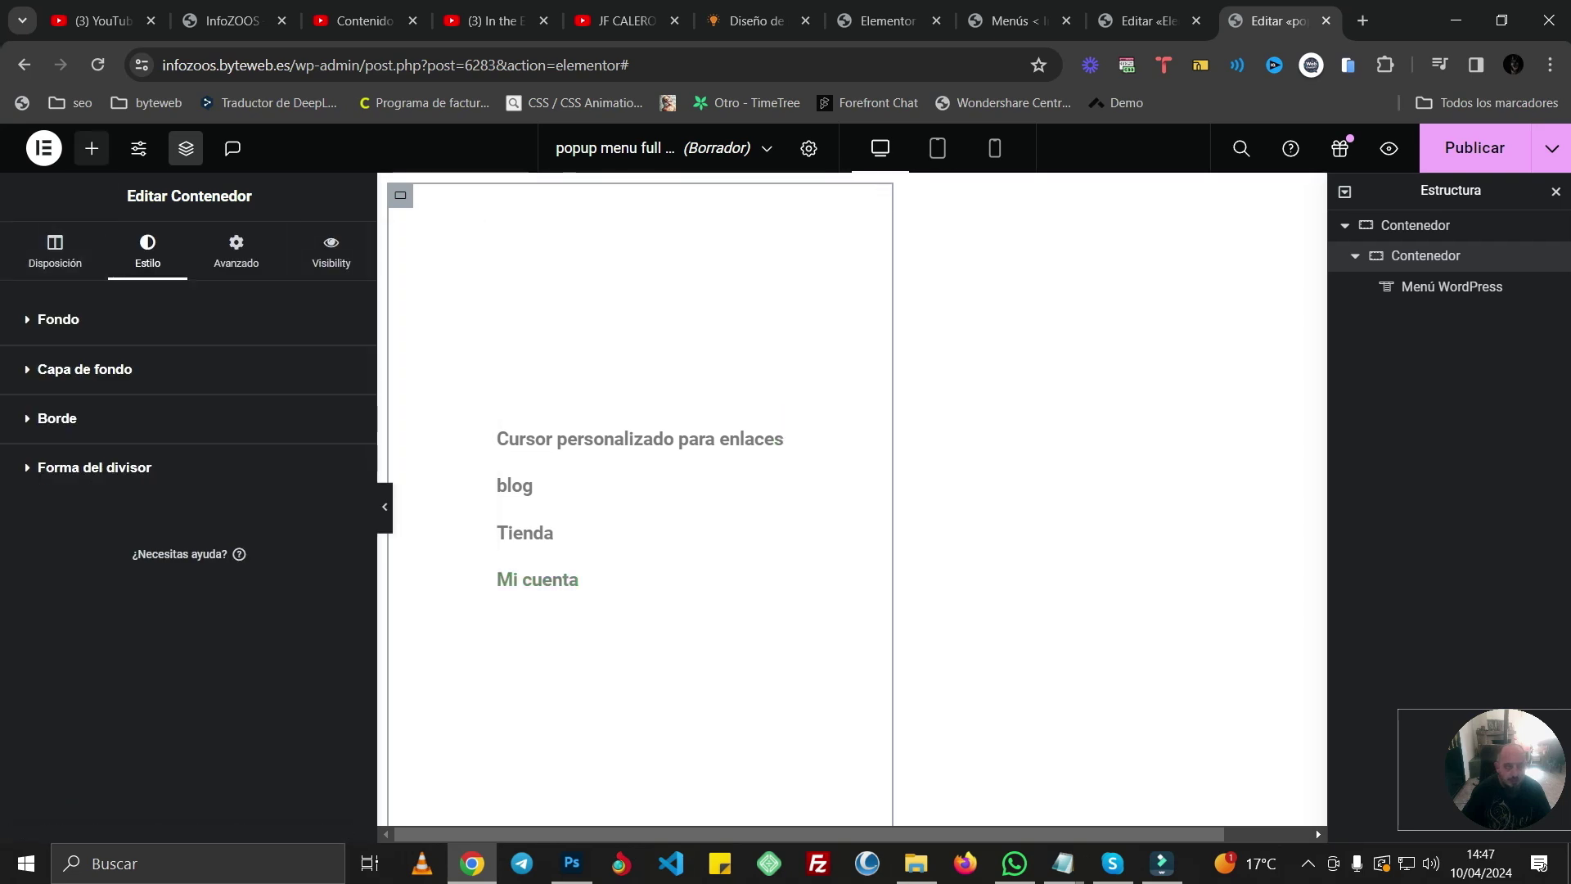
- Add an HTML widget below the WordPress menu in the inner container
{"action": "left_click", "coordinate": [91, 148]}
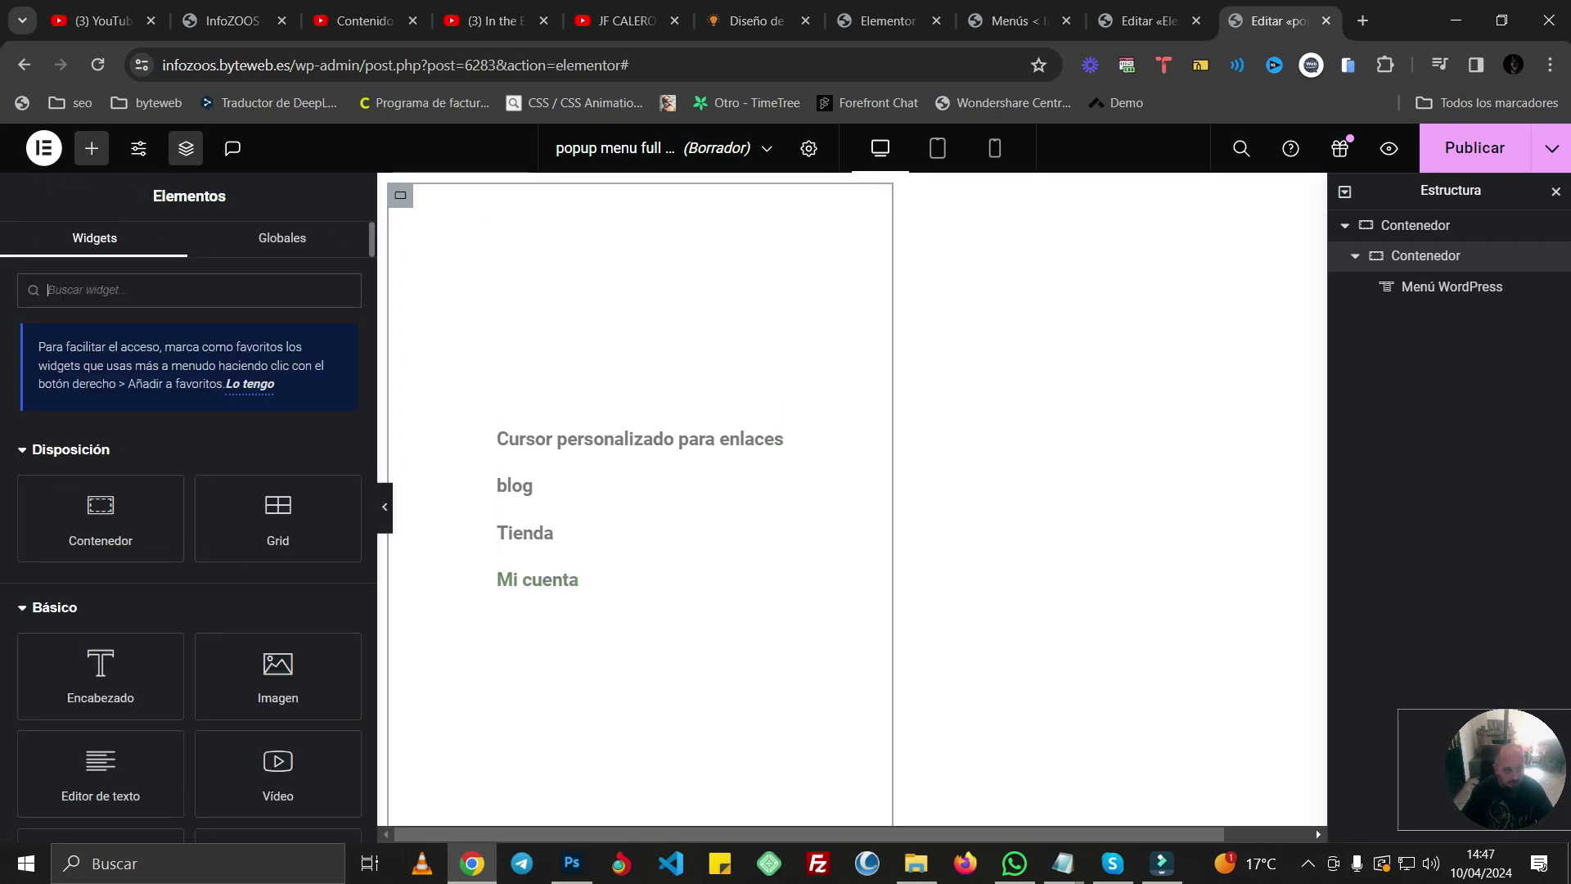
{"action": "type", "text": "html"}
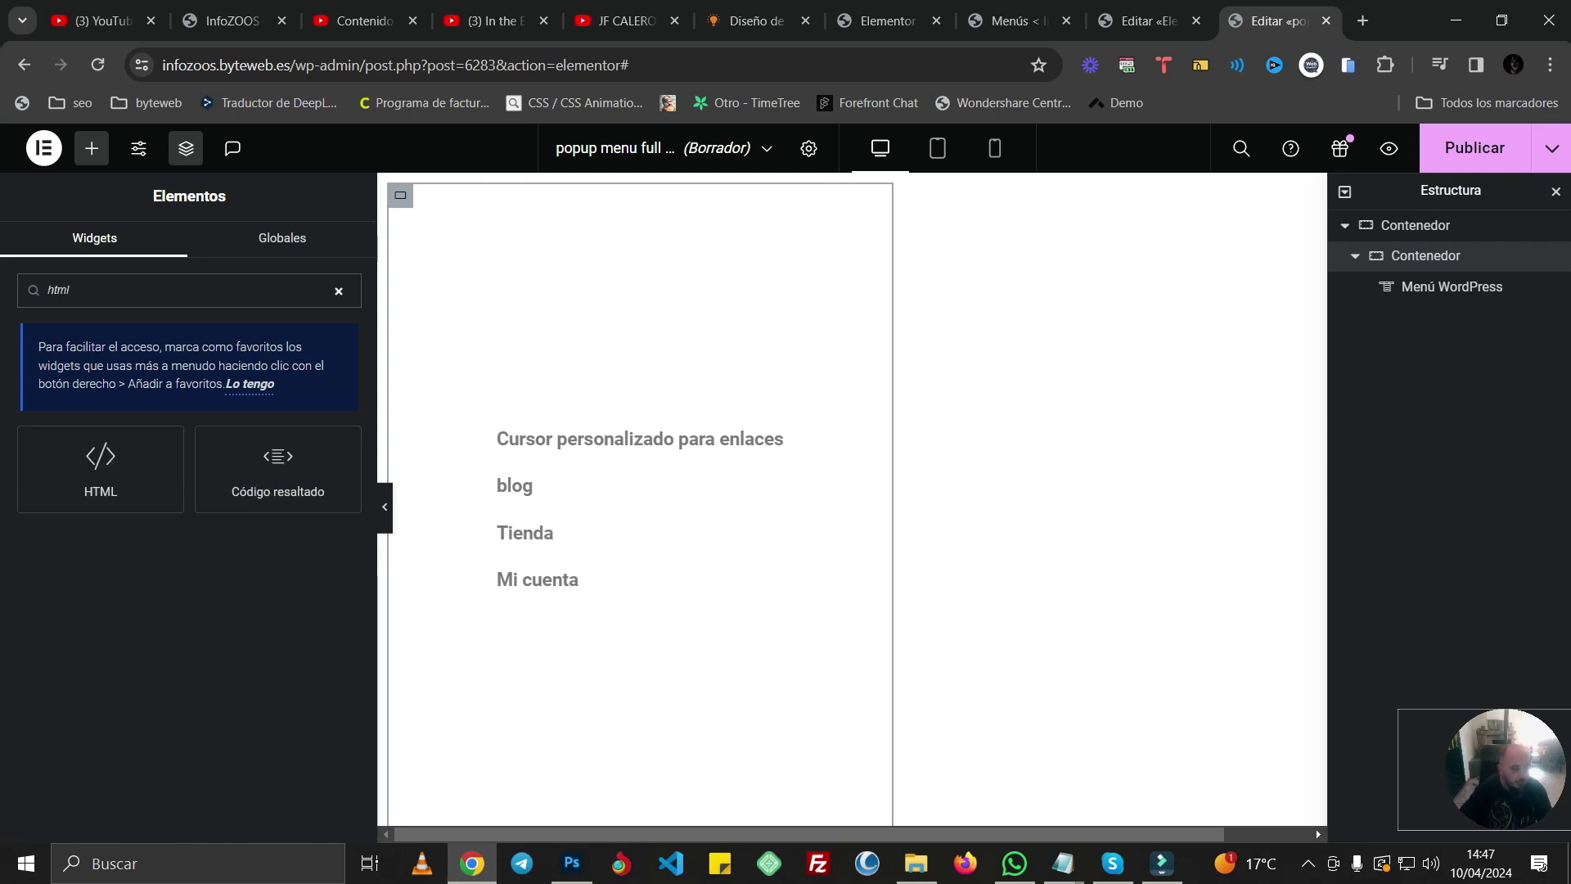
{"action": "left_click_drag", "start_coordinate": [101, 466], "coordinate": [575, 603]}
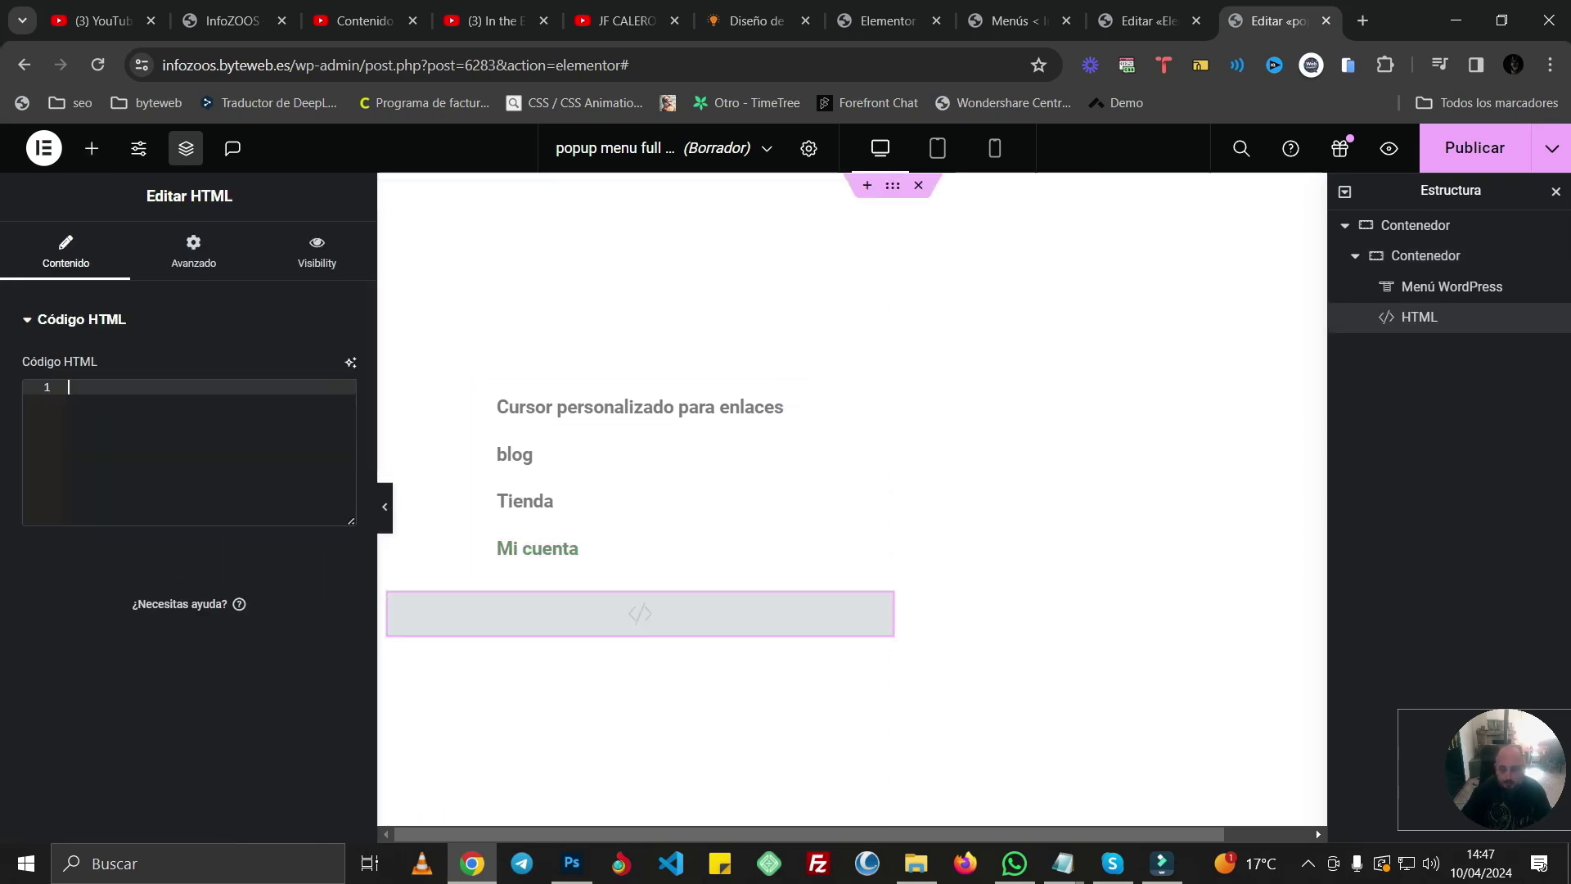
- Copy the jQuery hover script, from the first script tag to </script>, from the Notepad notes into the HTML widget's code and widen the editing panel
{"action": "left_click", "coordinate": [1062, 863]}
{"action": "left_click", "coordinate": [953, 765]}
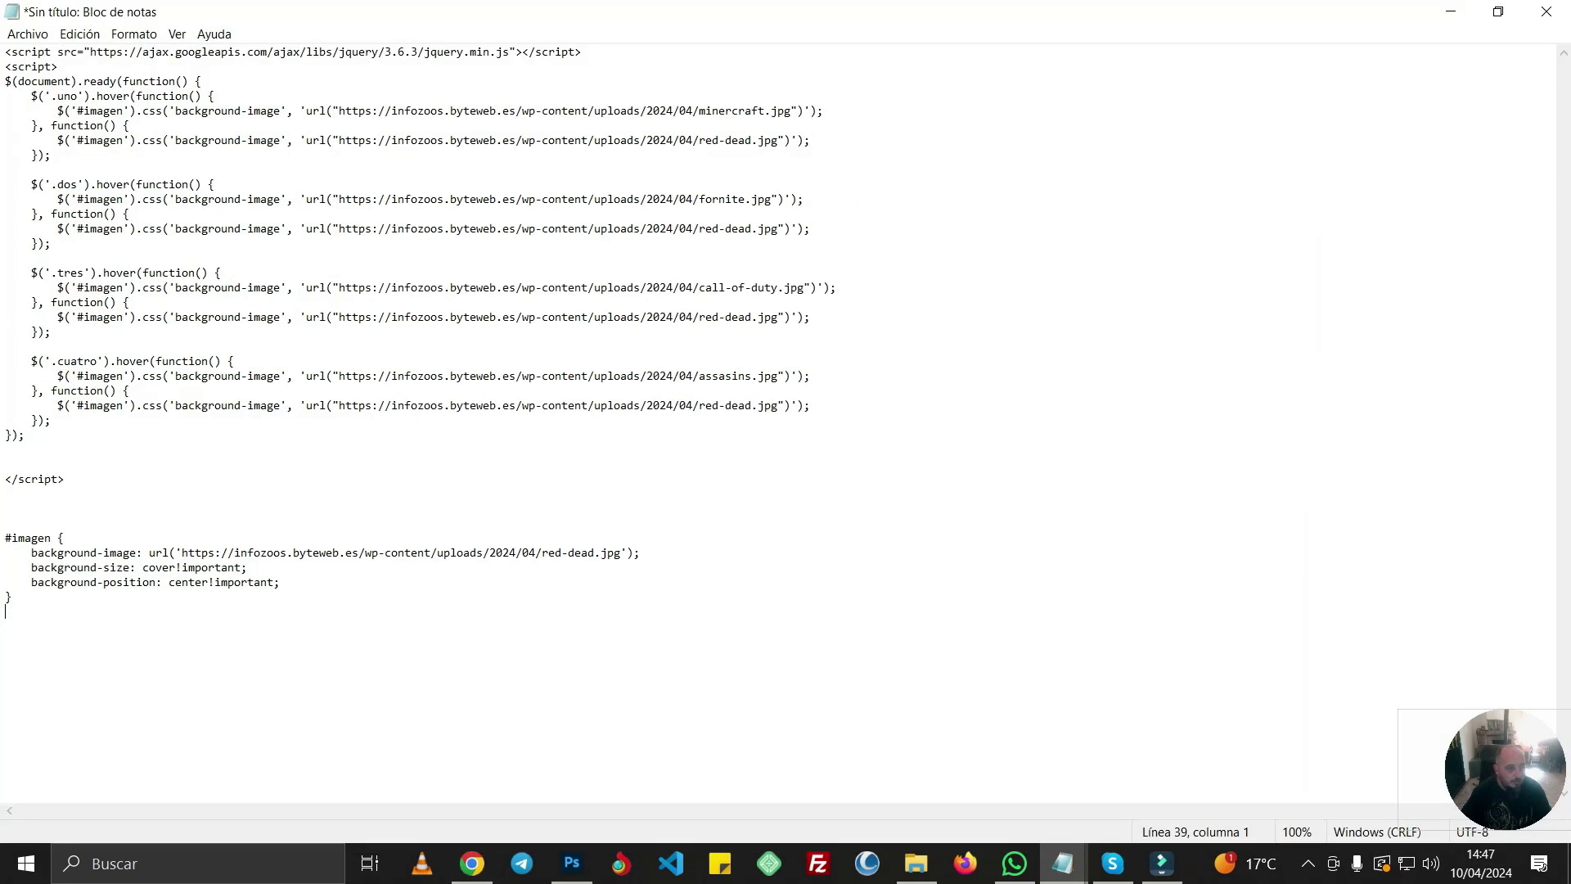
{"action": "left_click_drag", "start_coordinate": [65, 478], "coordinate": [5, 51]}
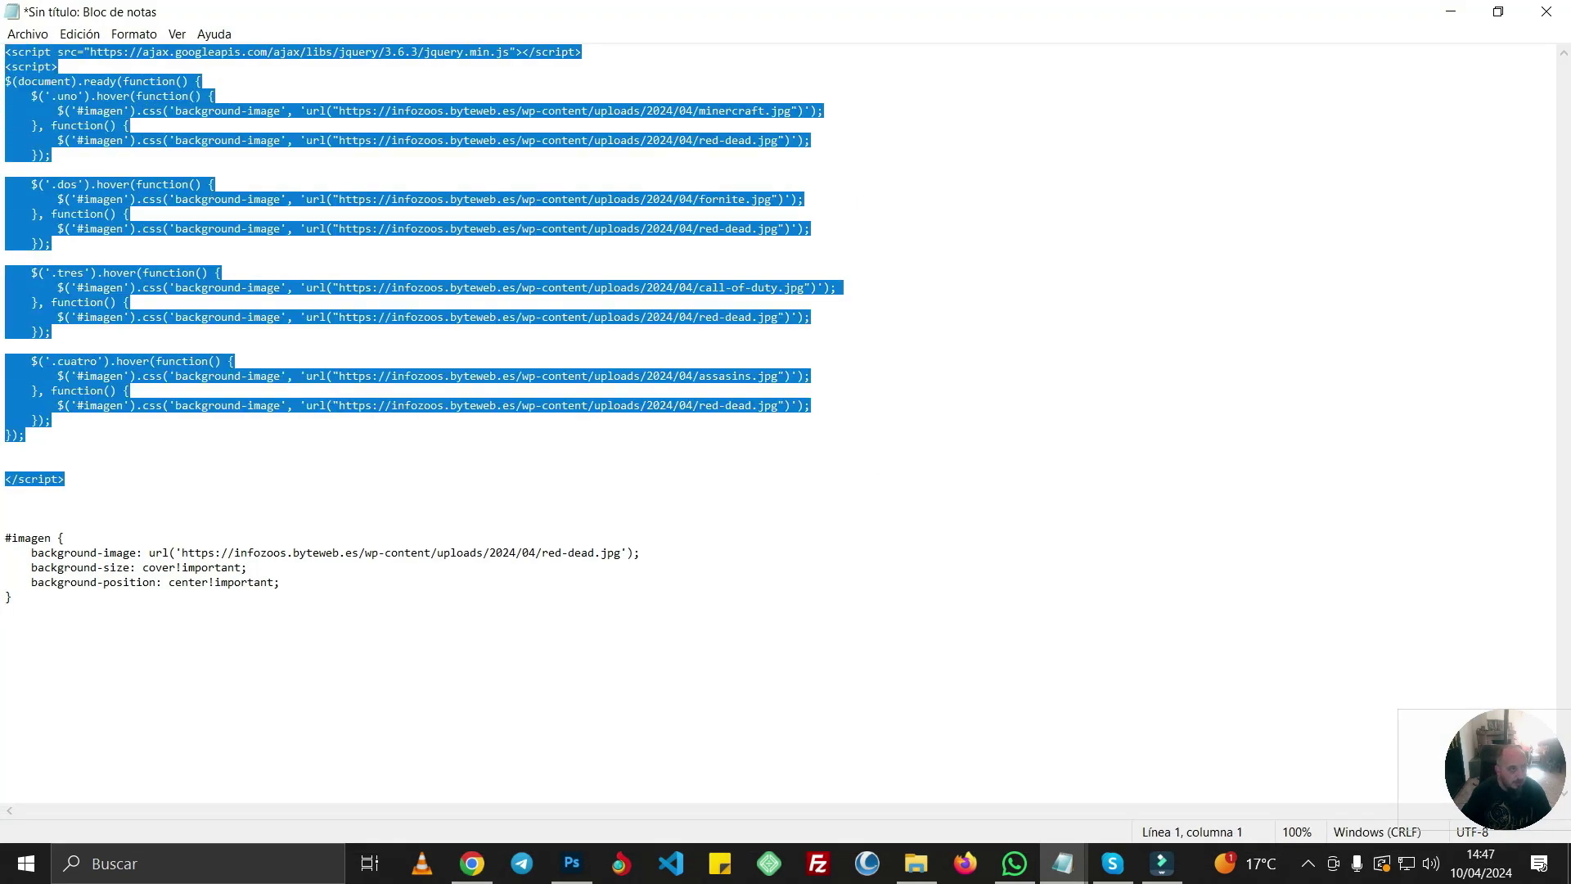
{"action": "right_click", "coordinate": [62, 192]}
{"action": "left_click", "coordinate": [98, 250]}
{"action": "left_click", "coordinate": [471, 863]}
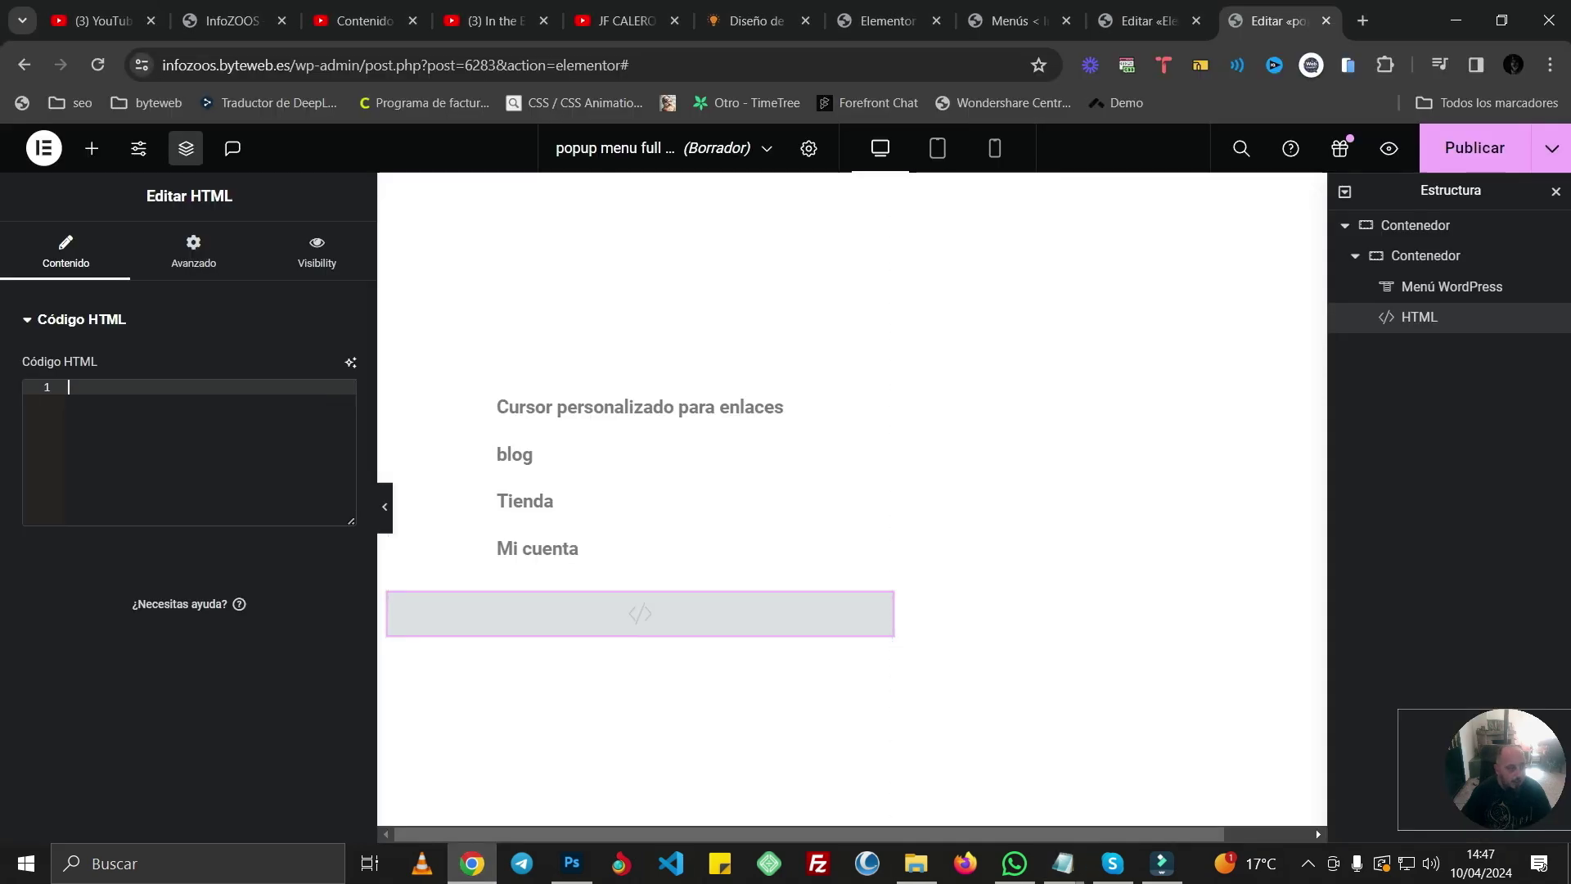
{"action": "key", "text": "ctrl+v"}
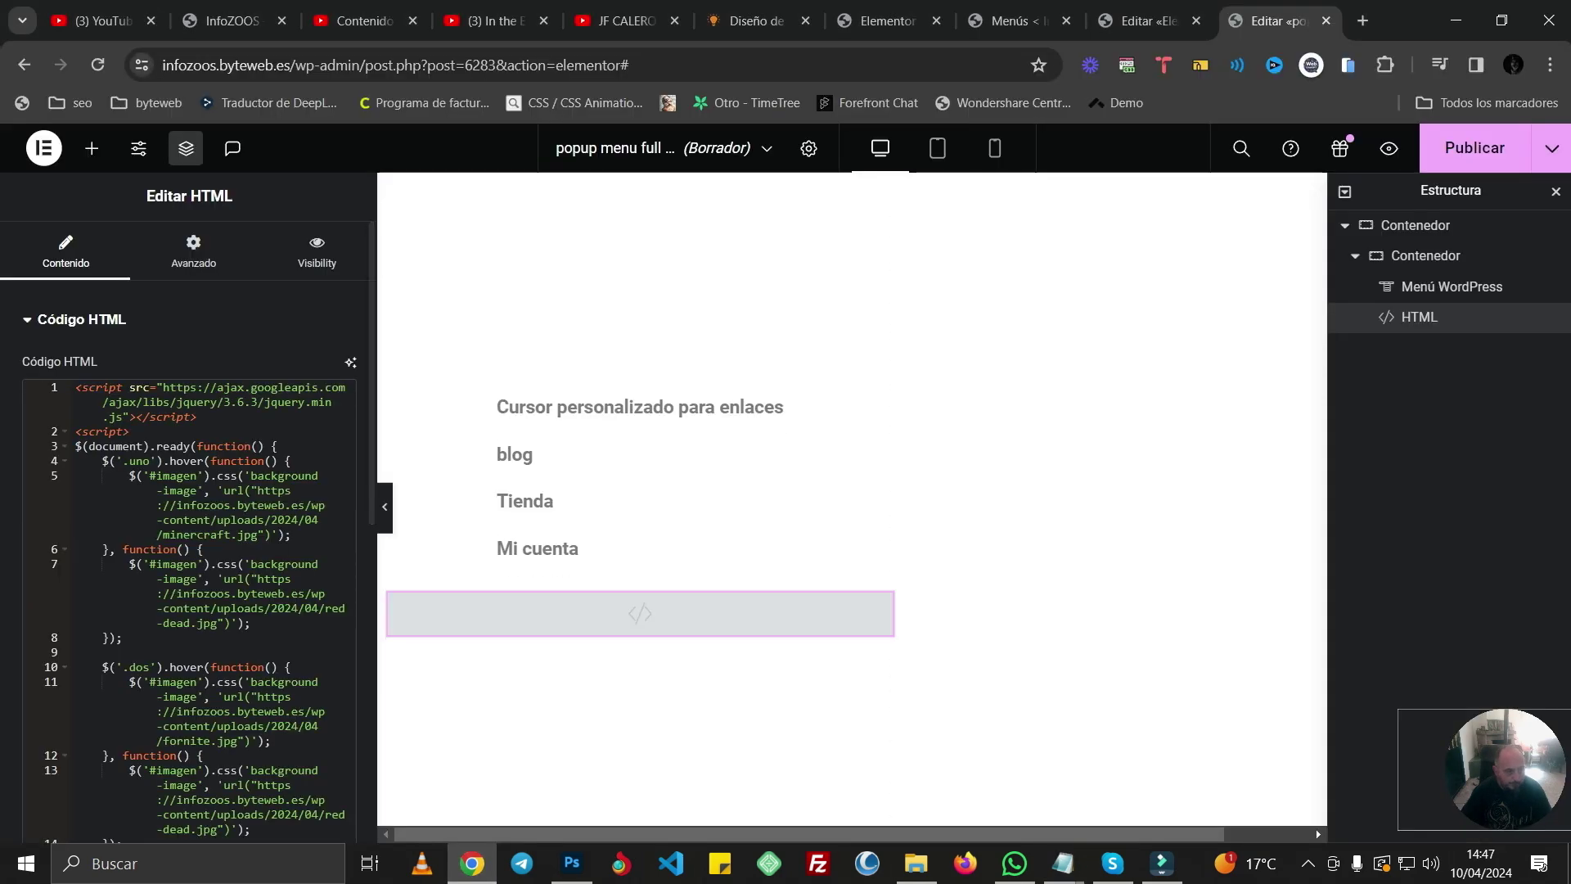
{"action": "left_click_drag", "start_coordinate": [390, 573], "coordinate": [436, 572]}
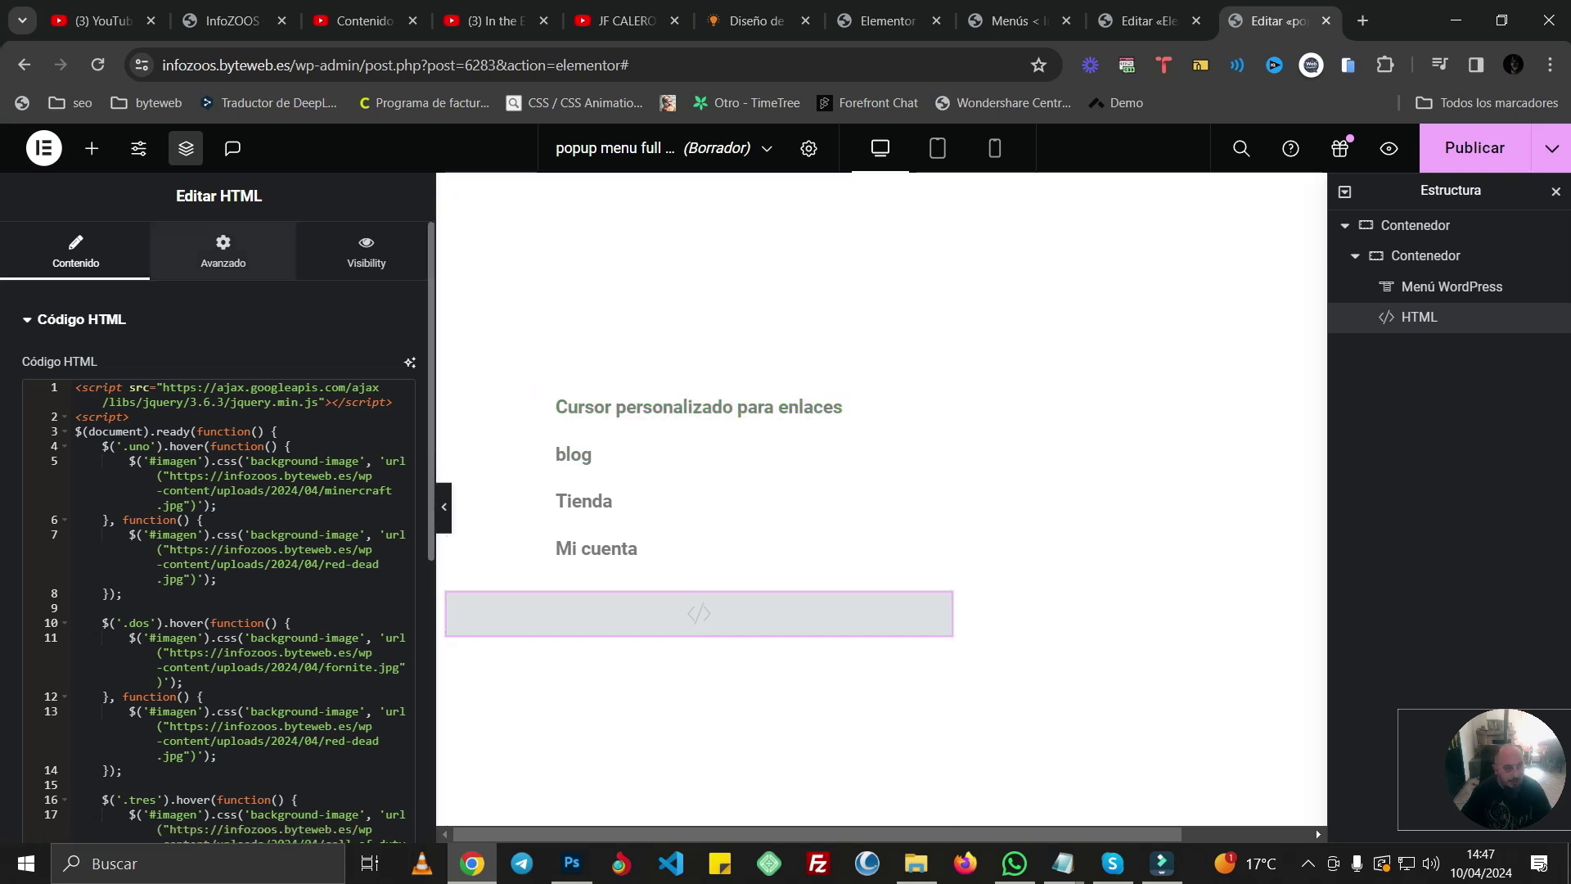
- Copy the #imagen rule with the red-dead.jpg background from the Notepad notes into the HTML widget's custom CSS
{"action": "left_click", "coordinate": [223, 250]}
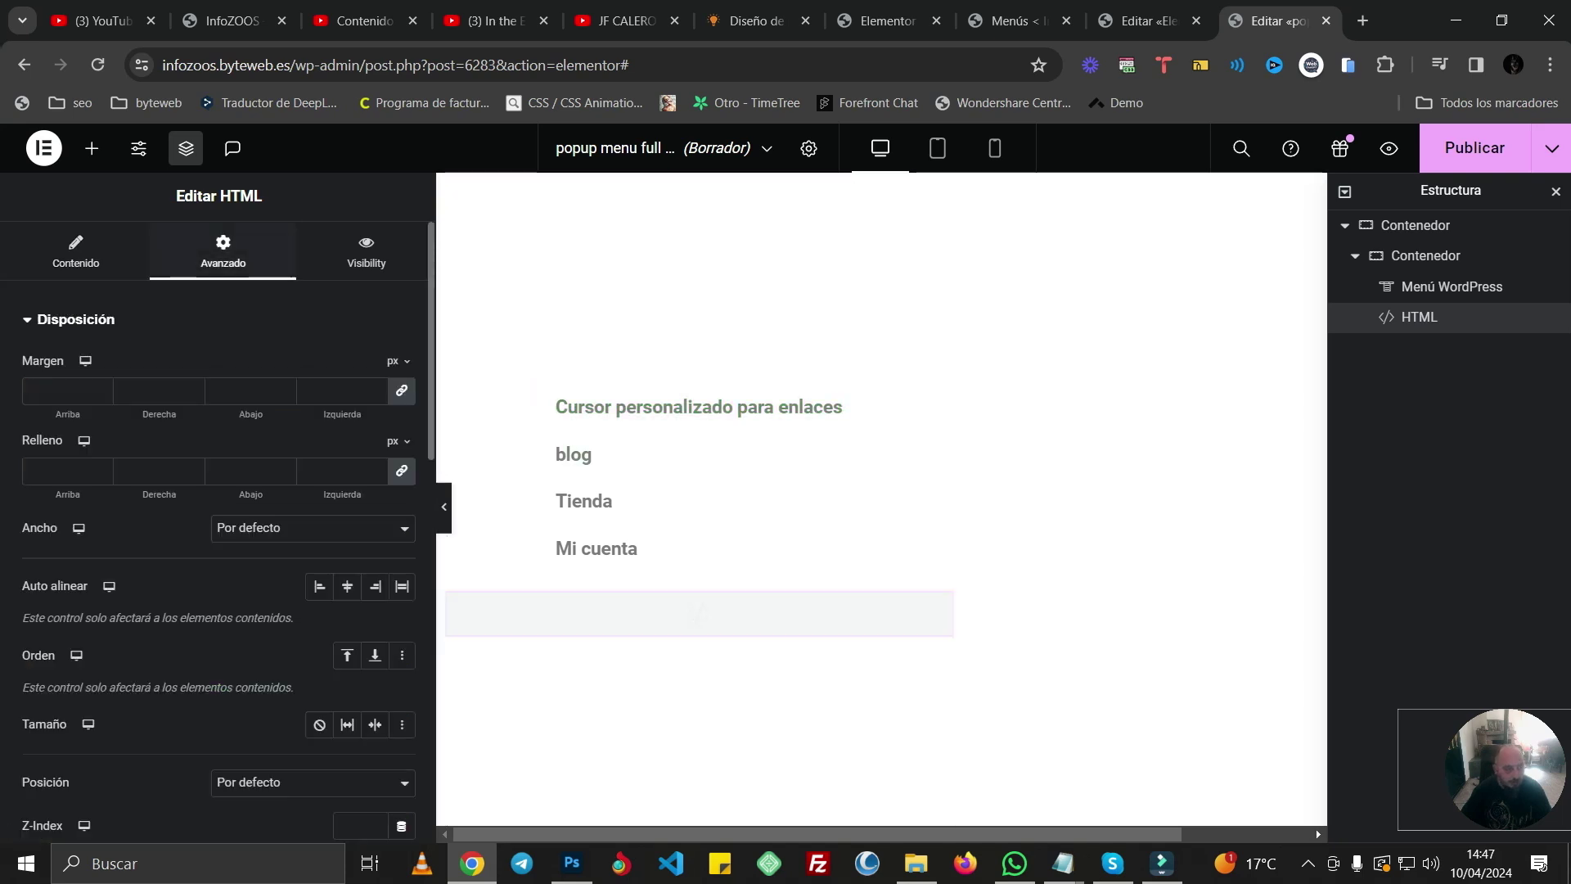
{"action": "scroll", "coordinate": [222, 490], "scroll_direction": "down", "scroll_amount": 5}
{"action": "scroll", "coordinate": [217, 508], "scroll_direction": "down", "scroll_amount": 5}
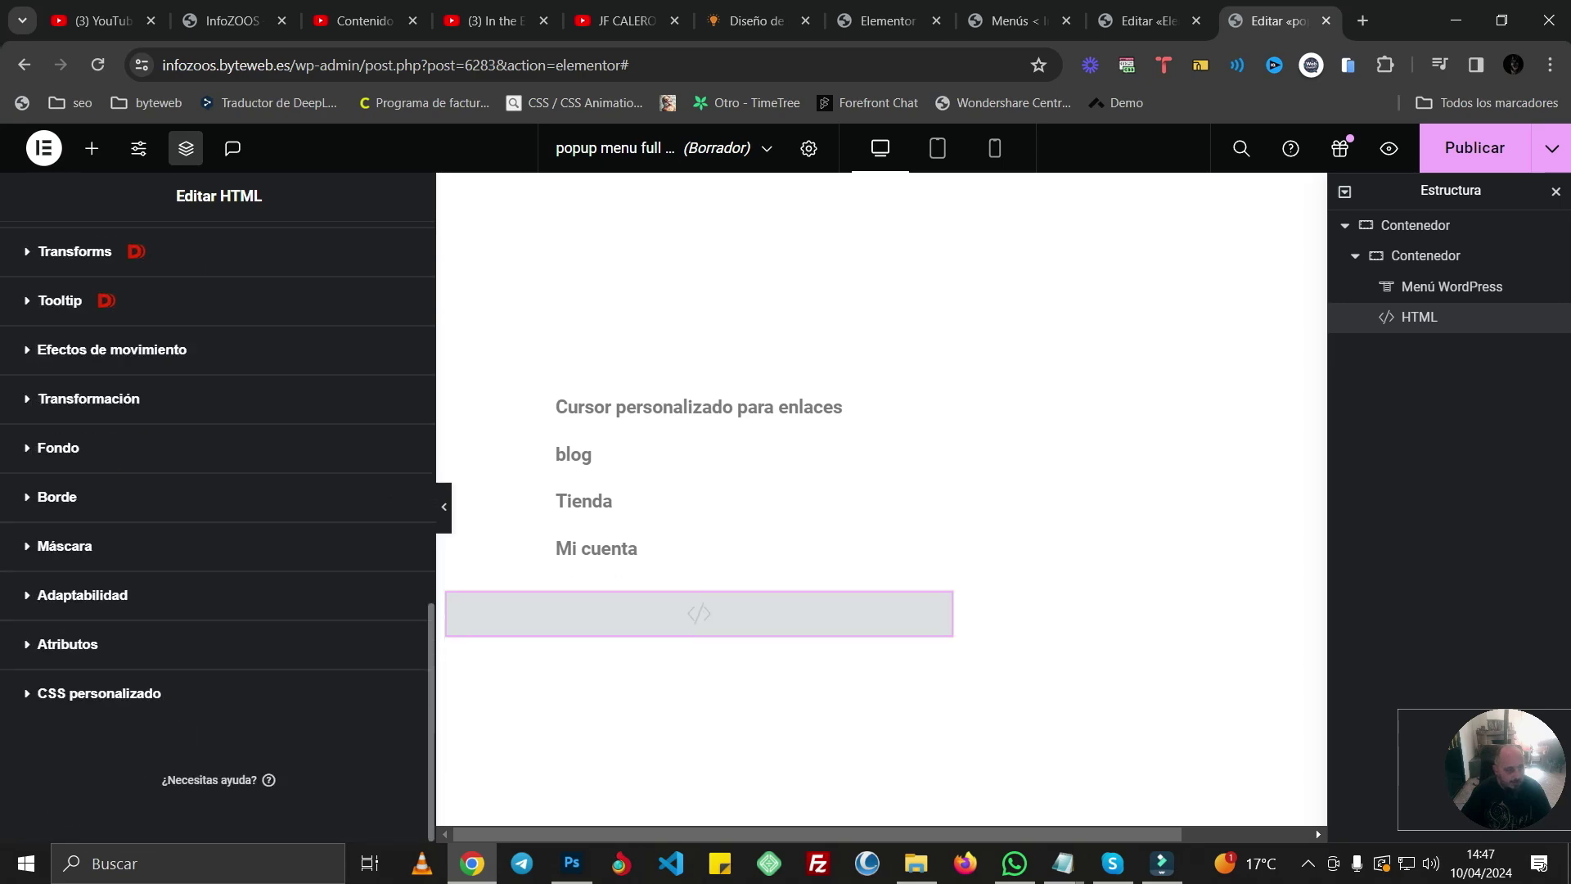
{"action": "left_click", "coordinate": [98, 778]}
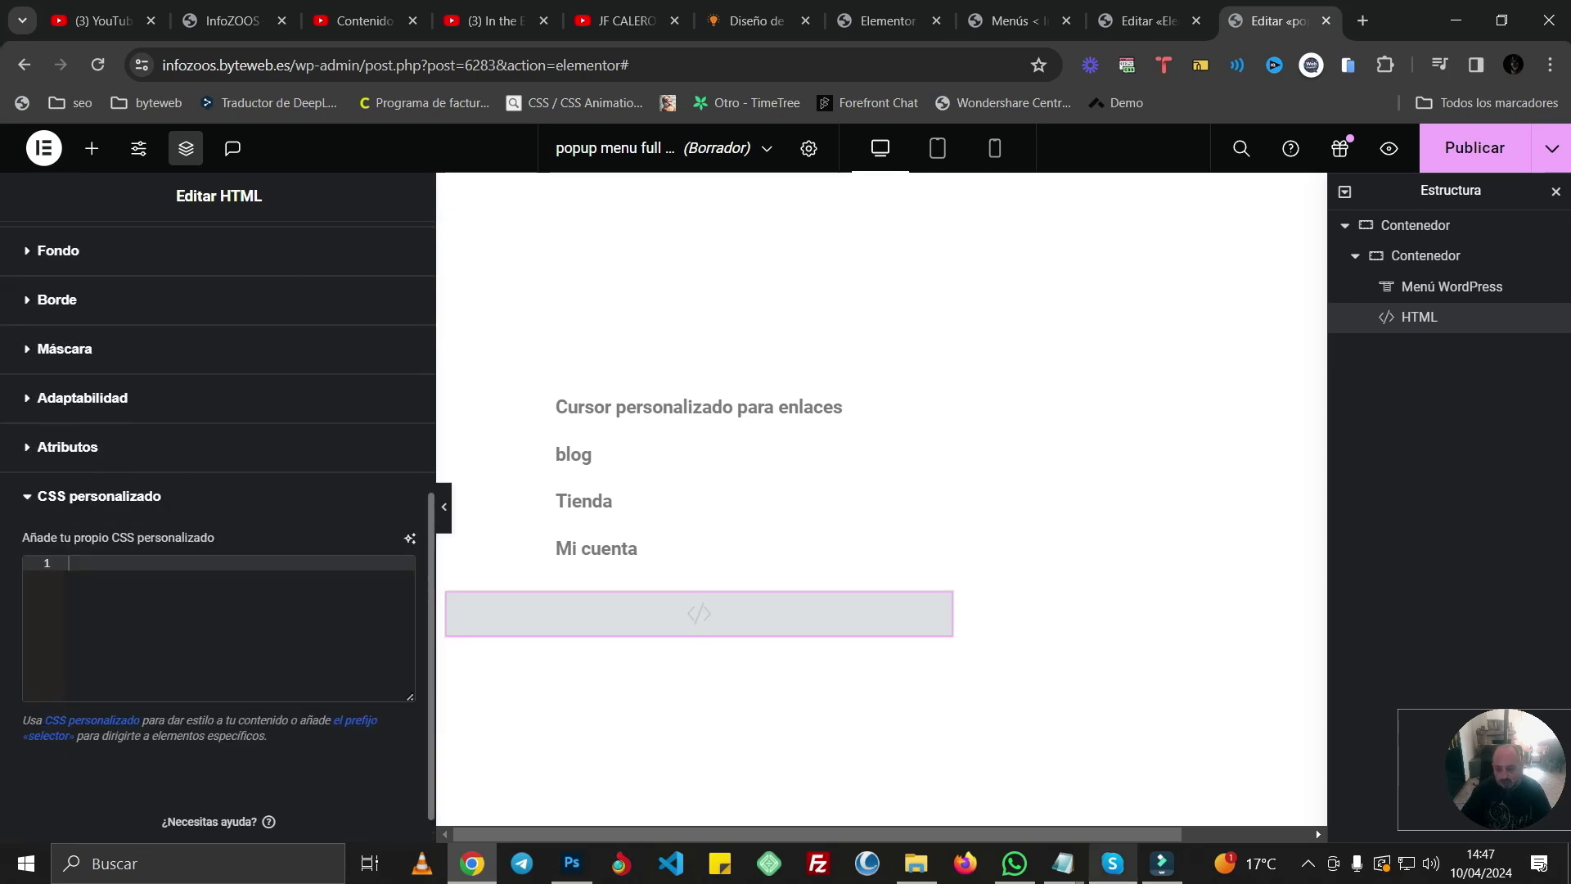
{"action": "left_click", "coordinate": [1062, 863]}
{"action": "left_click", "coordinate": [1156, 777]}
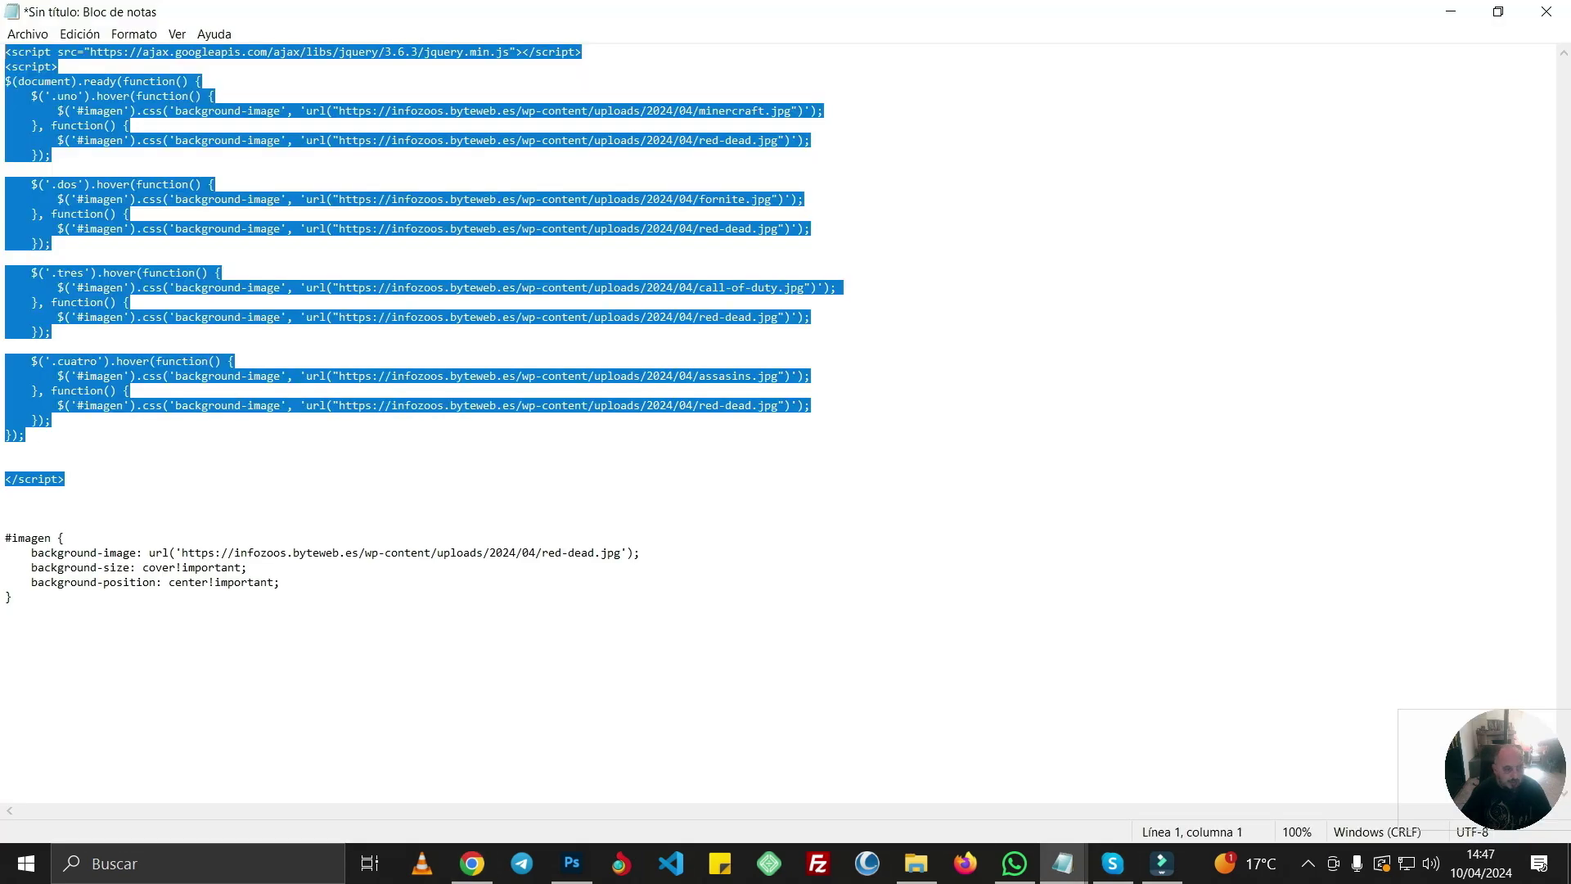
{"action": "left_click_drag", "start_coordinate": [13, 597], "coordinate": [5, 537]}
{"action": "right_click", "coordinate": [38, 548]}
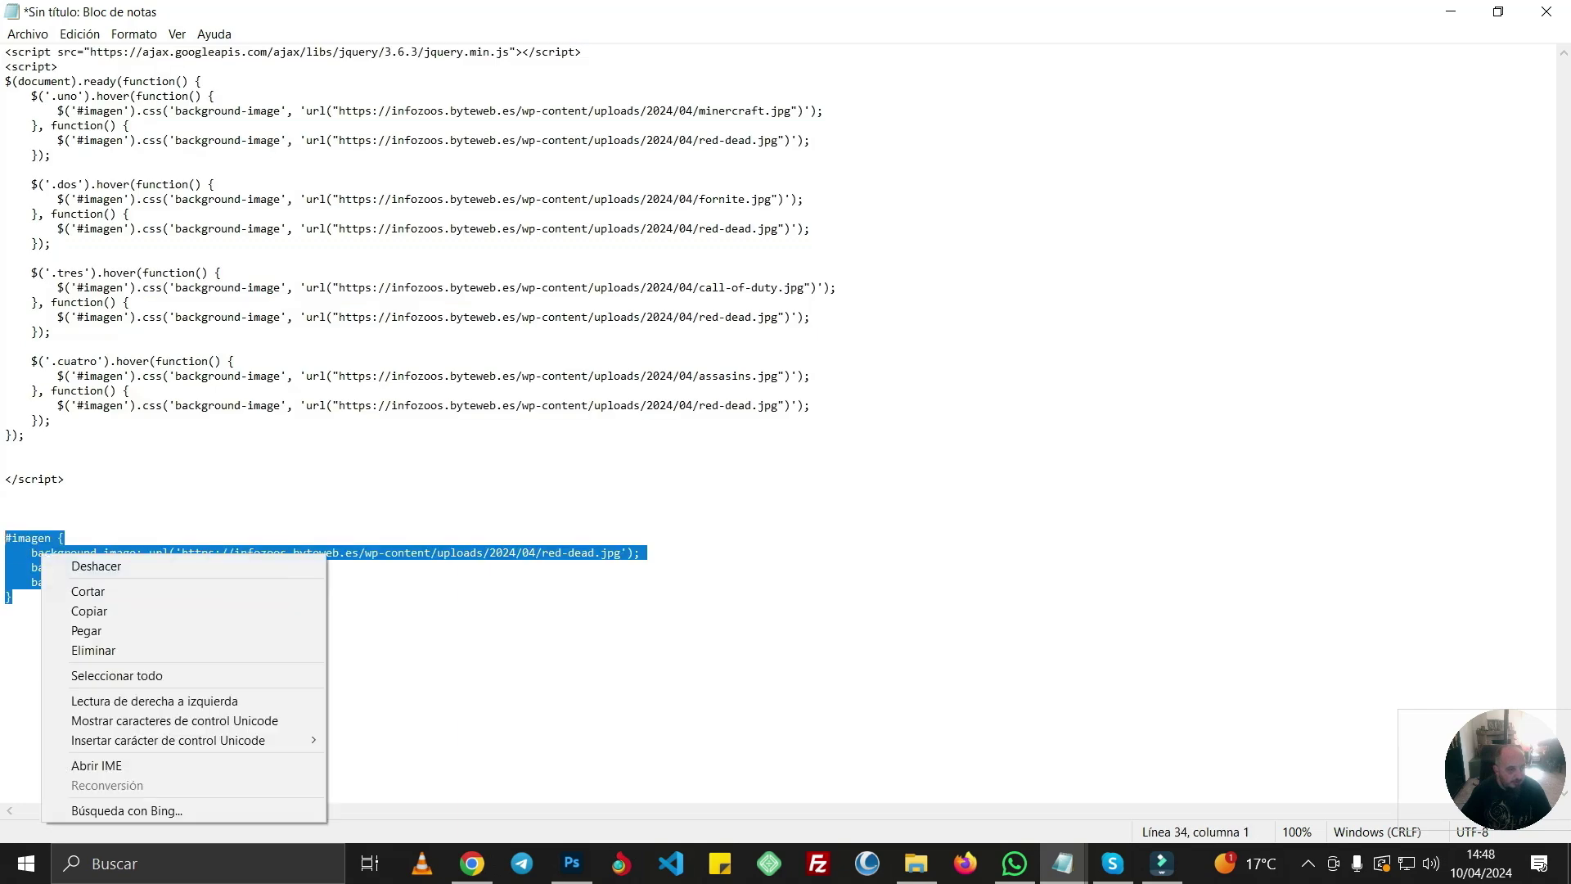
{"action": "left_click", "coordinate": [82, 610]}
{"action": "left_click", "coordinate": [471, 863]}
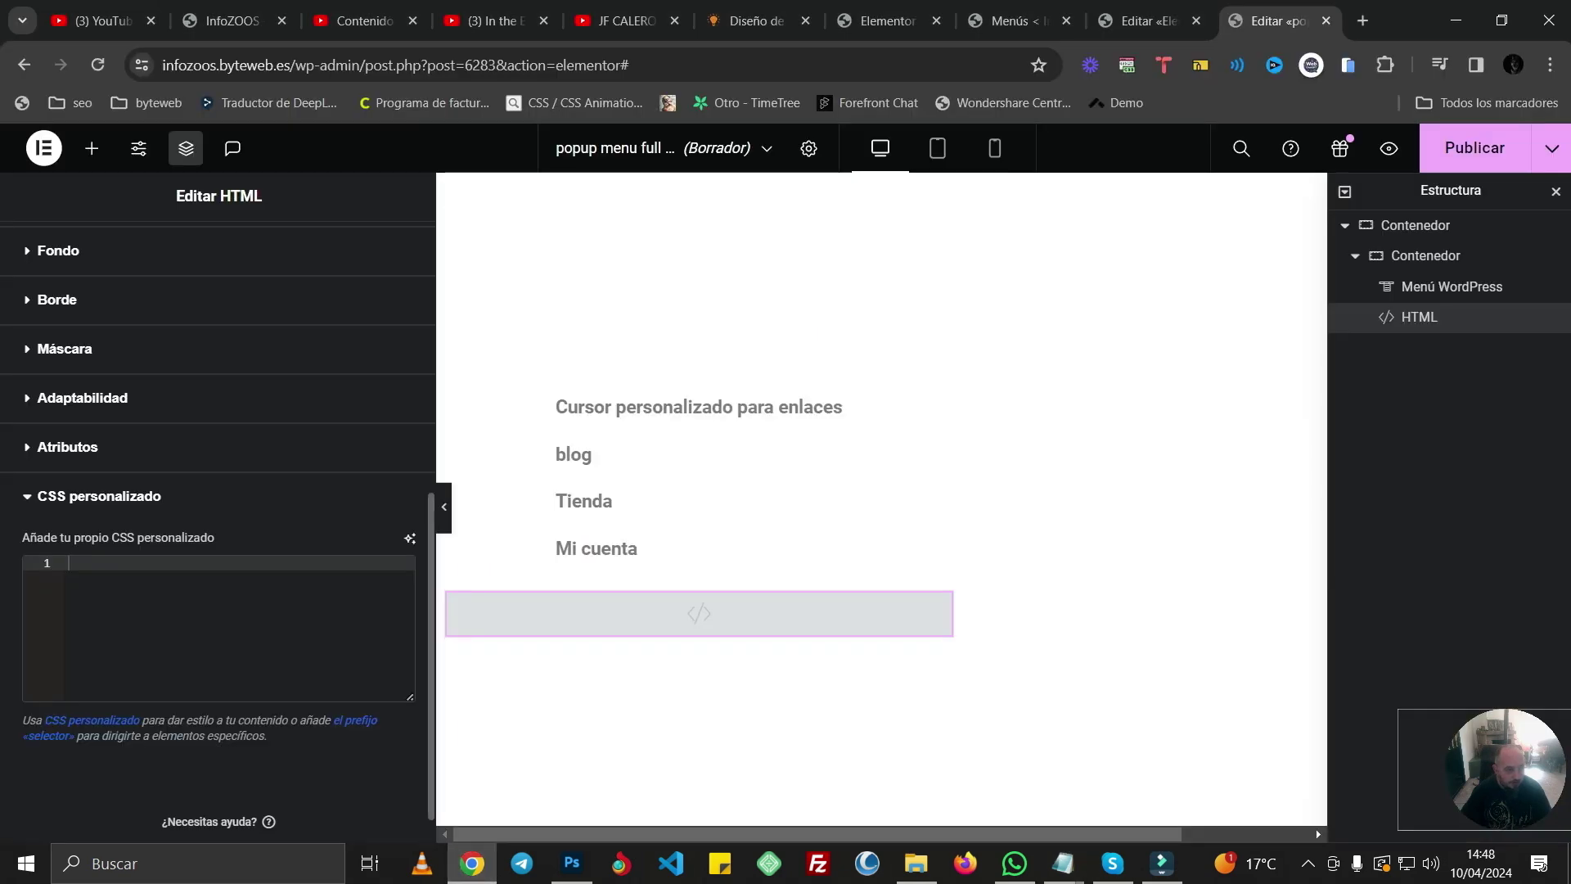
{"action": "key", "text": "ctrl+v"}
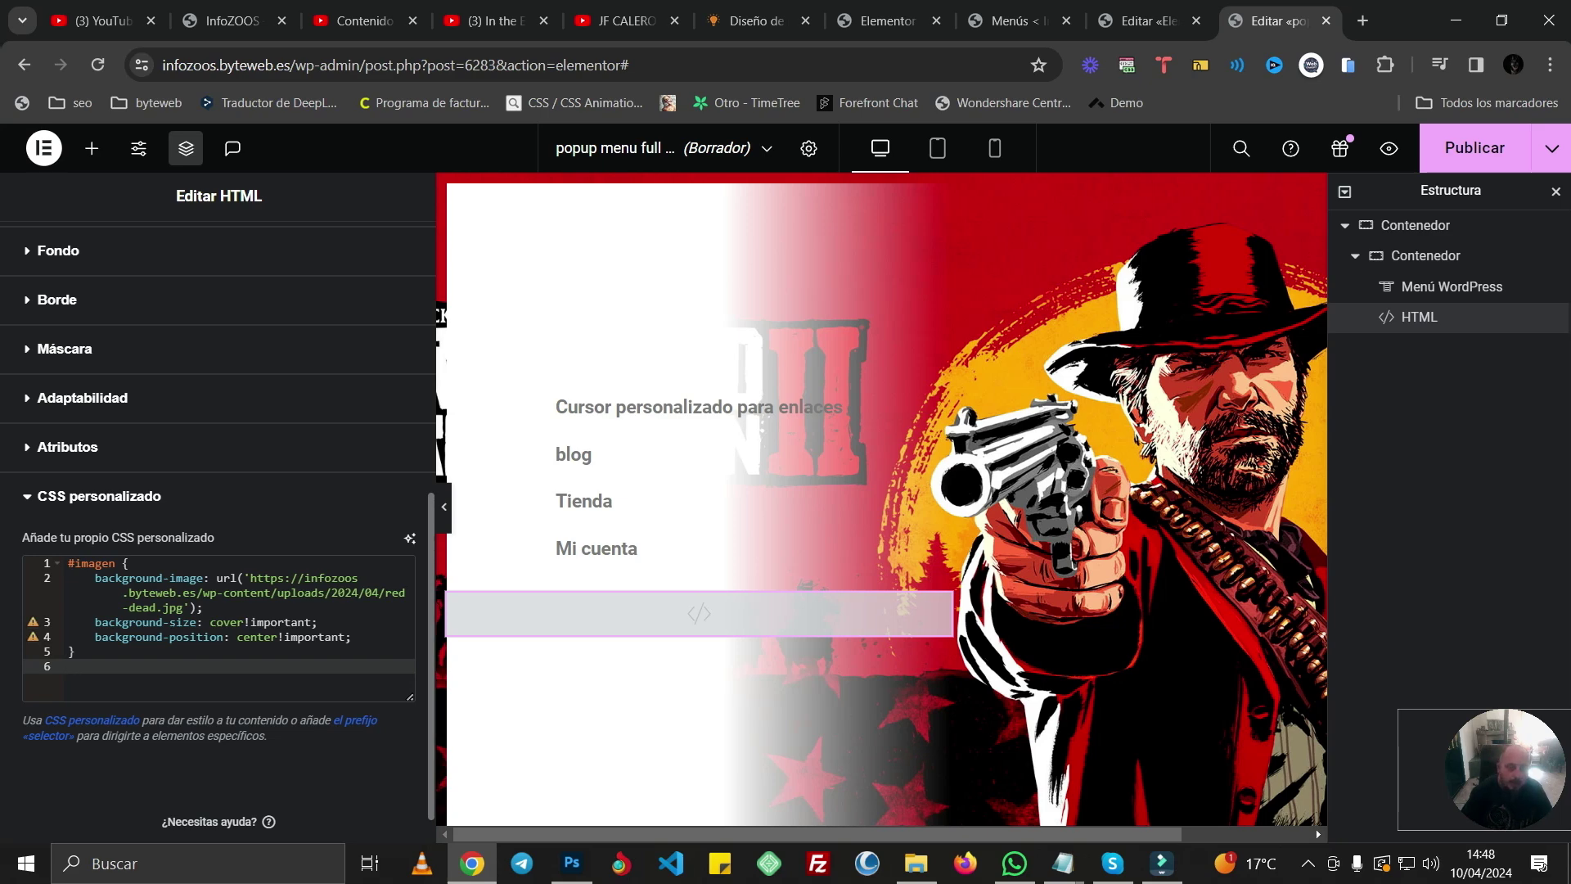
- Set the outer container's padding to 0 px on all sides
{"action": "left_click", "coordinate": [1415, 225]}
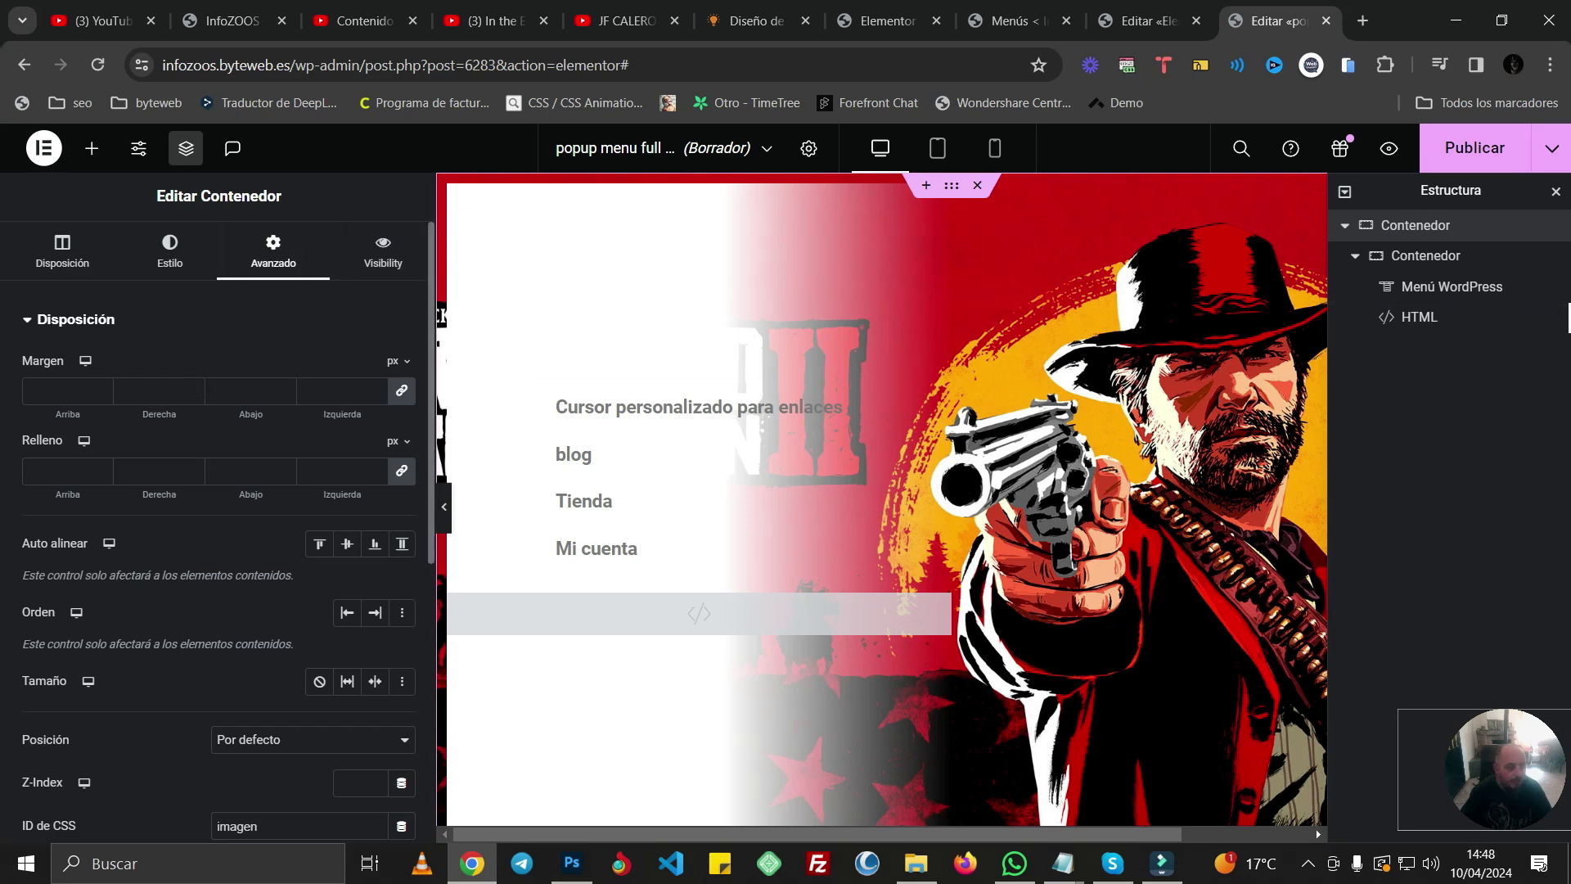
{"action": "left_click", "coordinate": [61, 470]}
{"action": "type", "text": "0"}
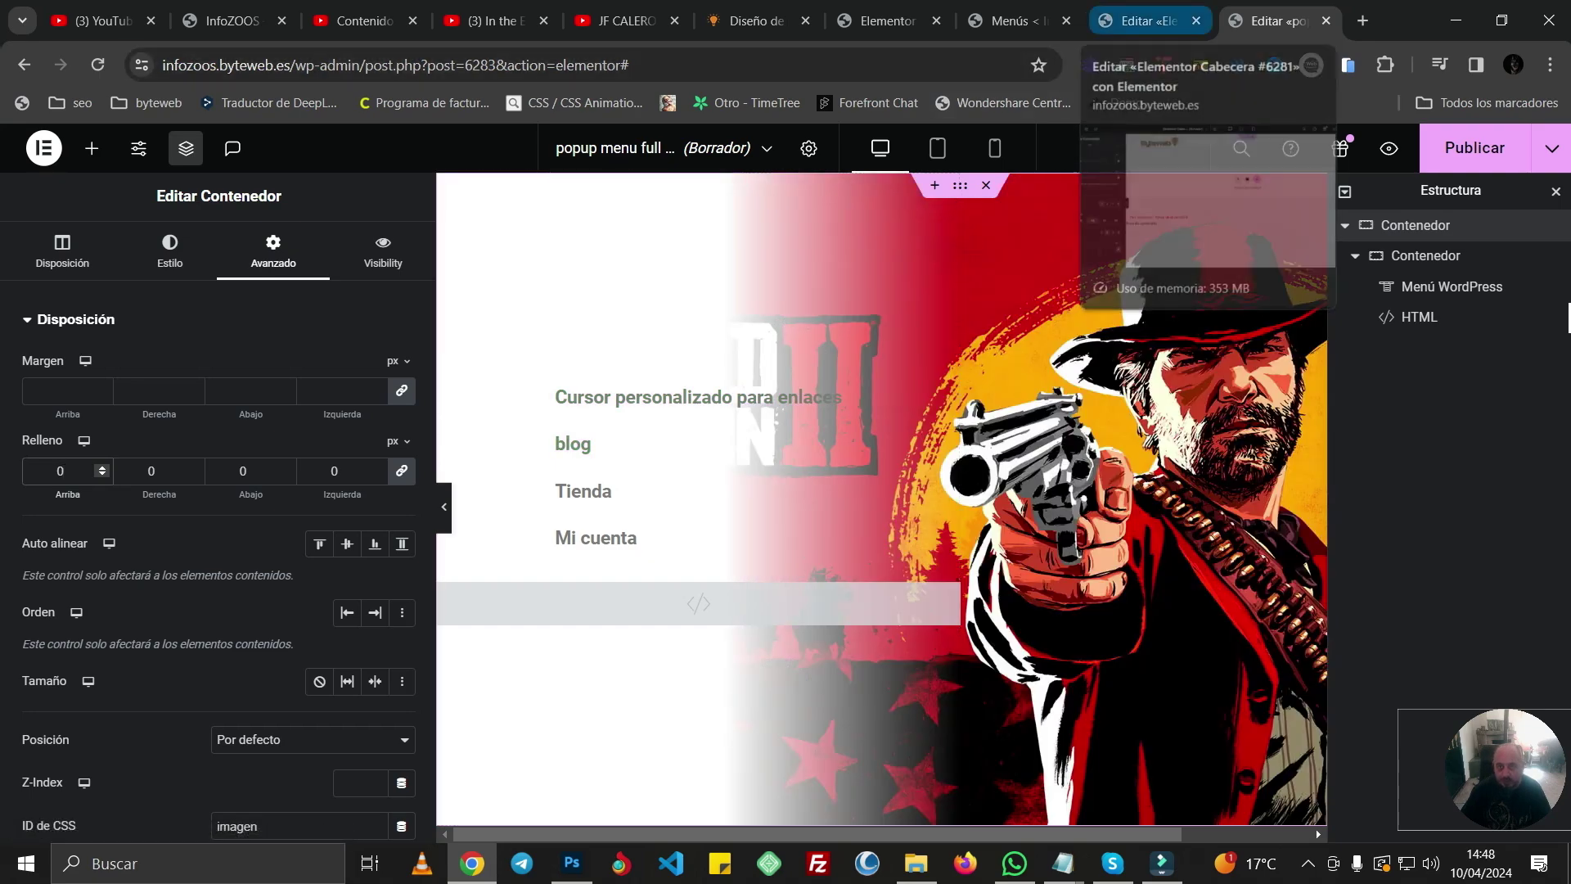
- Look through the media library's game images, view the attachment details of assasins.jpg, and return to the popup editor
{"action": "left_click", "coordinate": [1015, 20]}
{"action": "scroll", "coordinate": [245, 433], "scroll_direction": "up", "scroll_amount": 3}
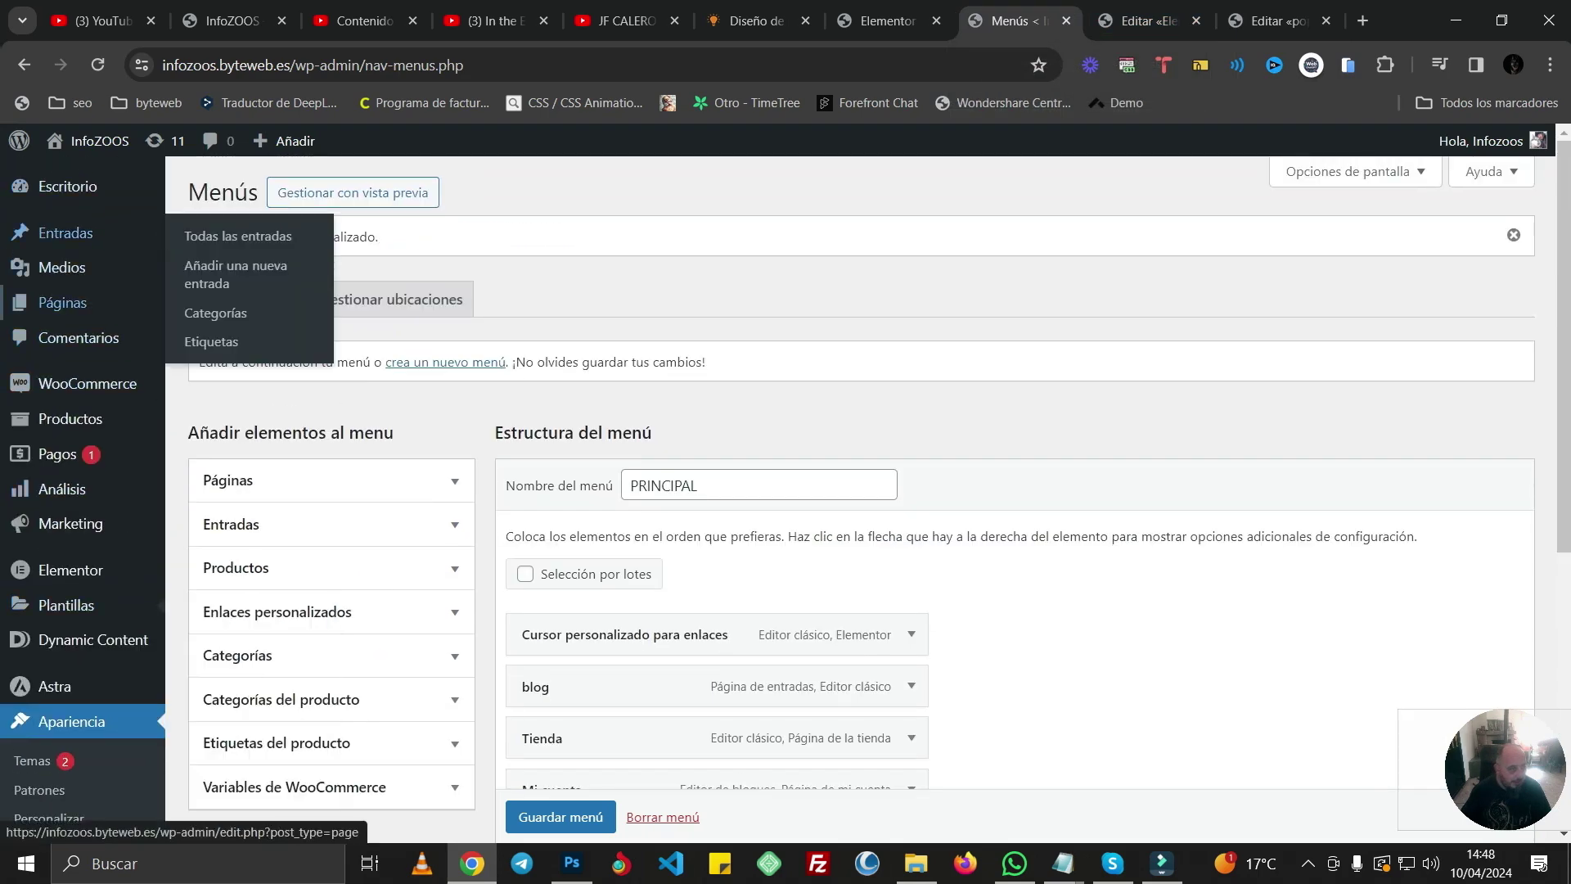
{"action": "left_click", "coordinate": [213, 271]}
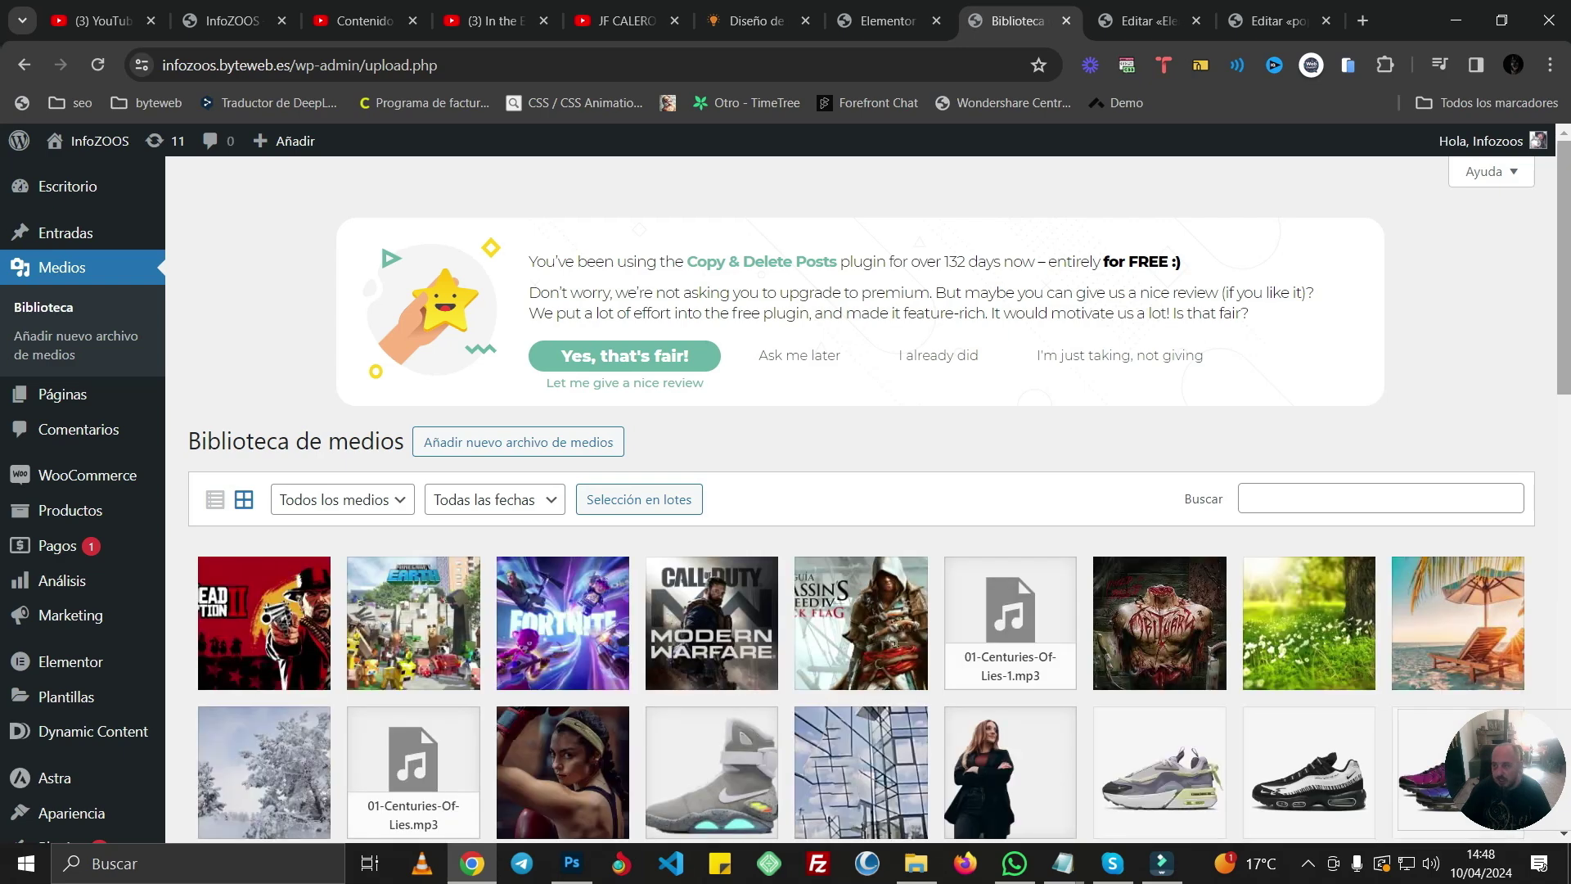
{"action": "scroll", "coordinate": [859, 491], "scroll_direction": "down", "scroll_amount": 3}
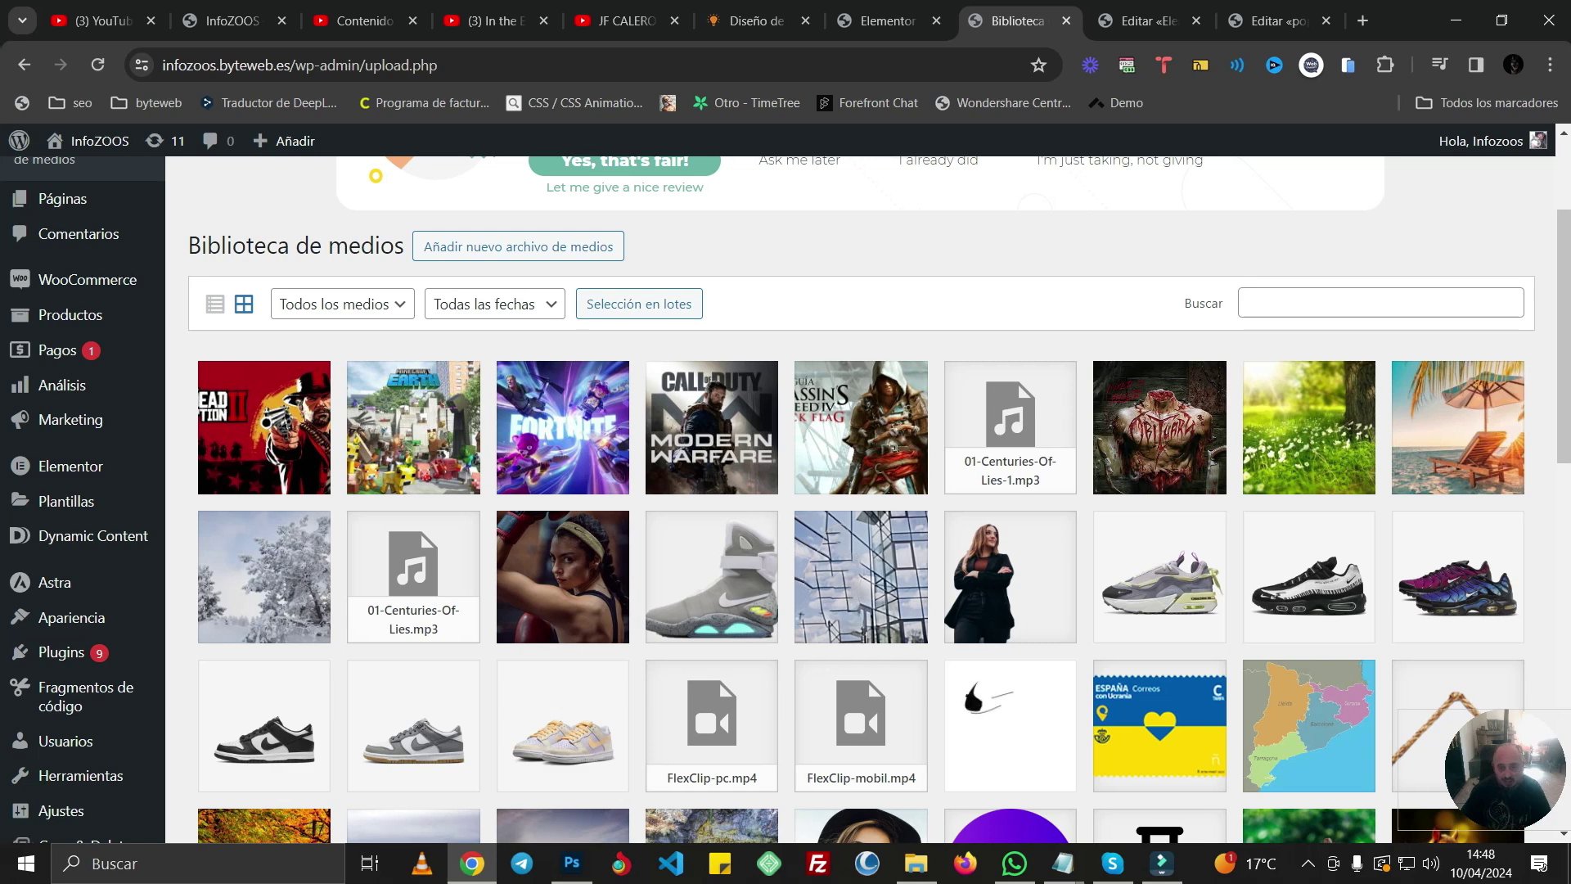
{"action": "left_click", "coordinate": [860, 427]}
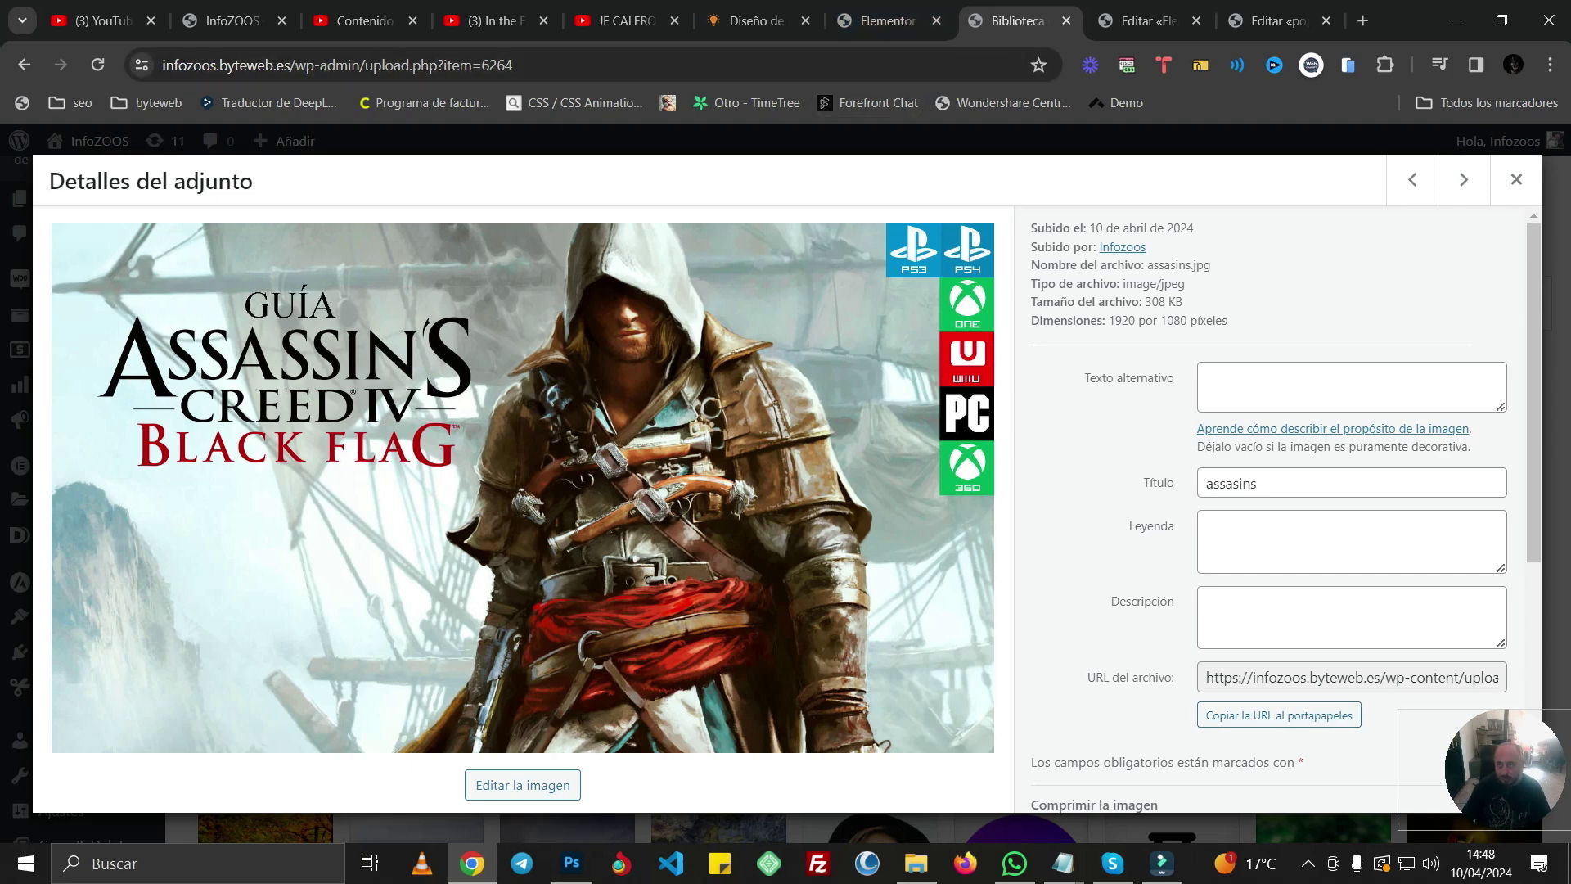
{"action": "left_click", "coordinate": [1277, 21]}
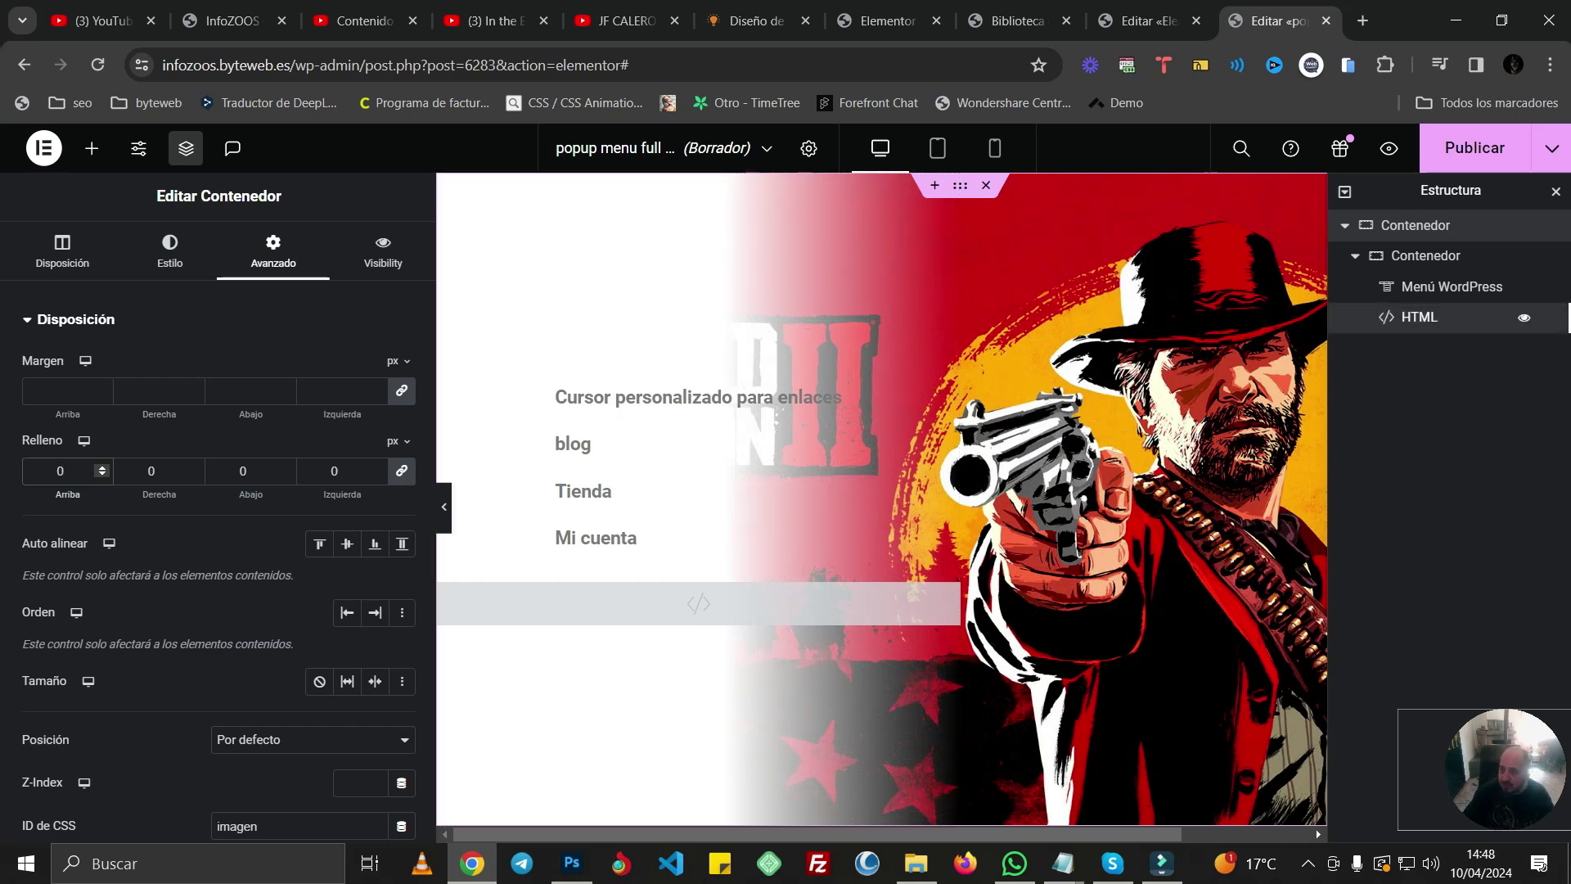
- Open the HTML widget, widen its editing panel, and examine the script's hover classes, #imagen target and background image URLs
{"action": "left_click", "coordinate": [1419, 317]}
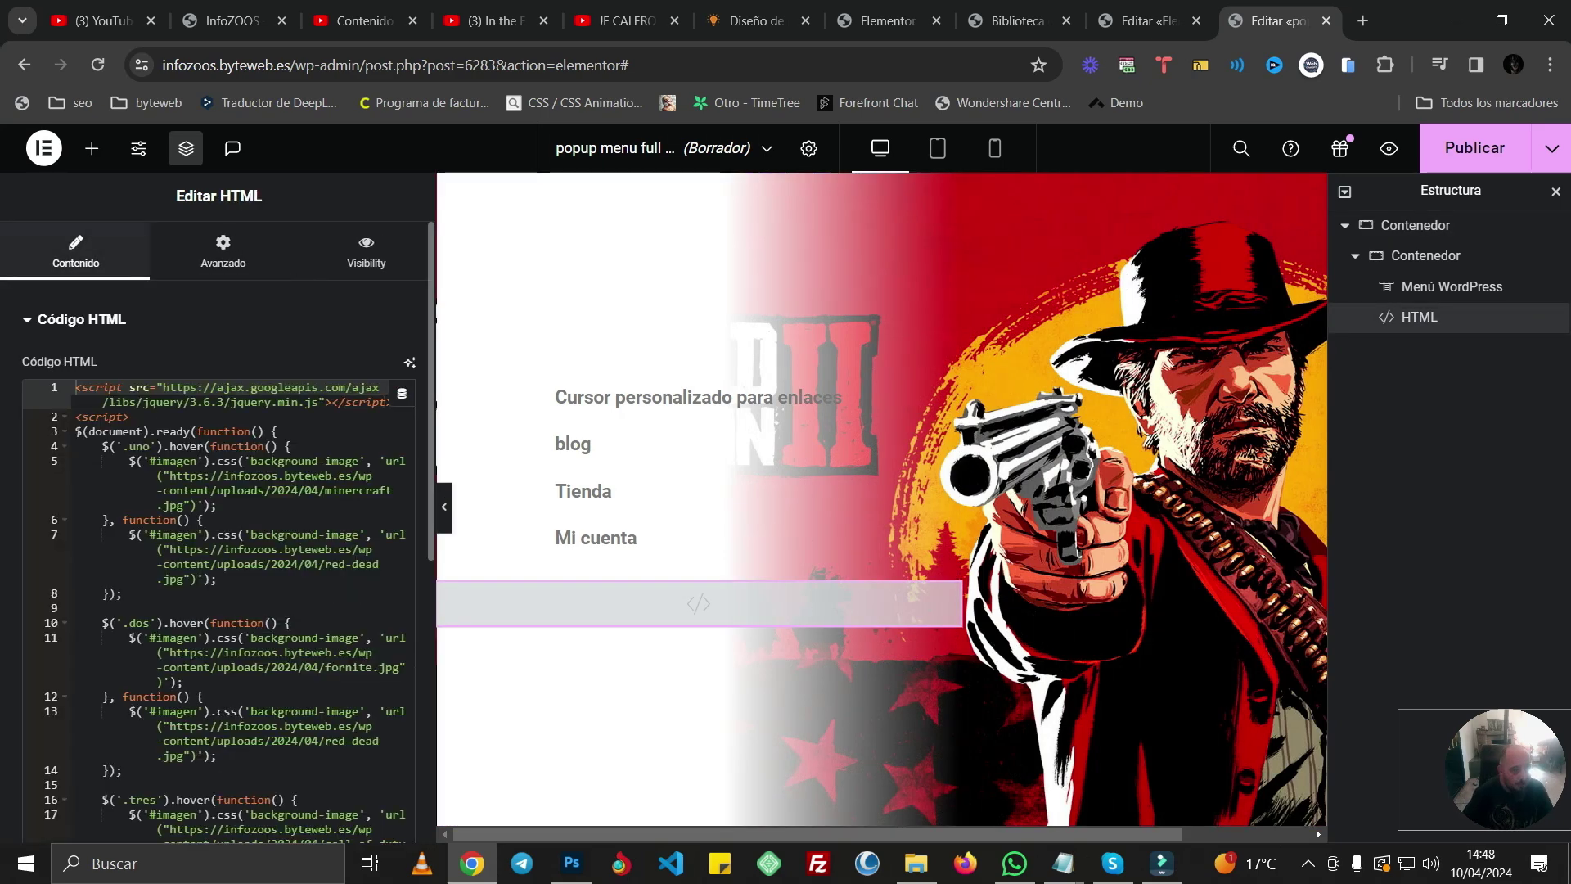
{"action": "left_click_drag", "start_coordinate": [444, 409], "coordinate": [698, 409]}
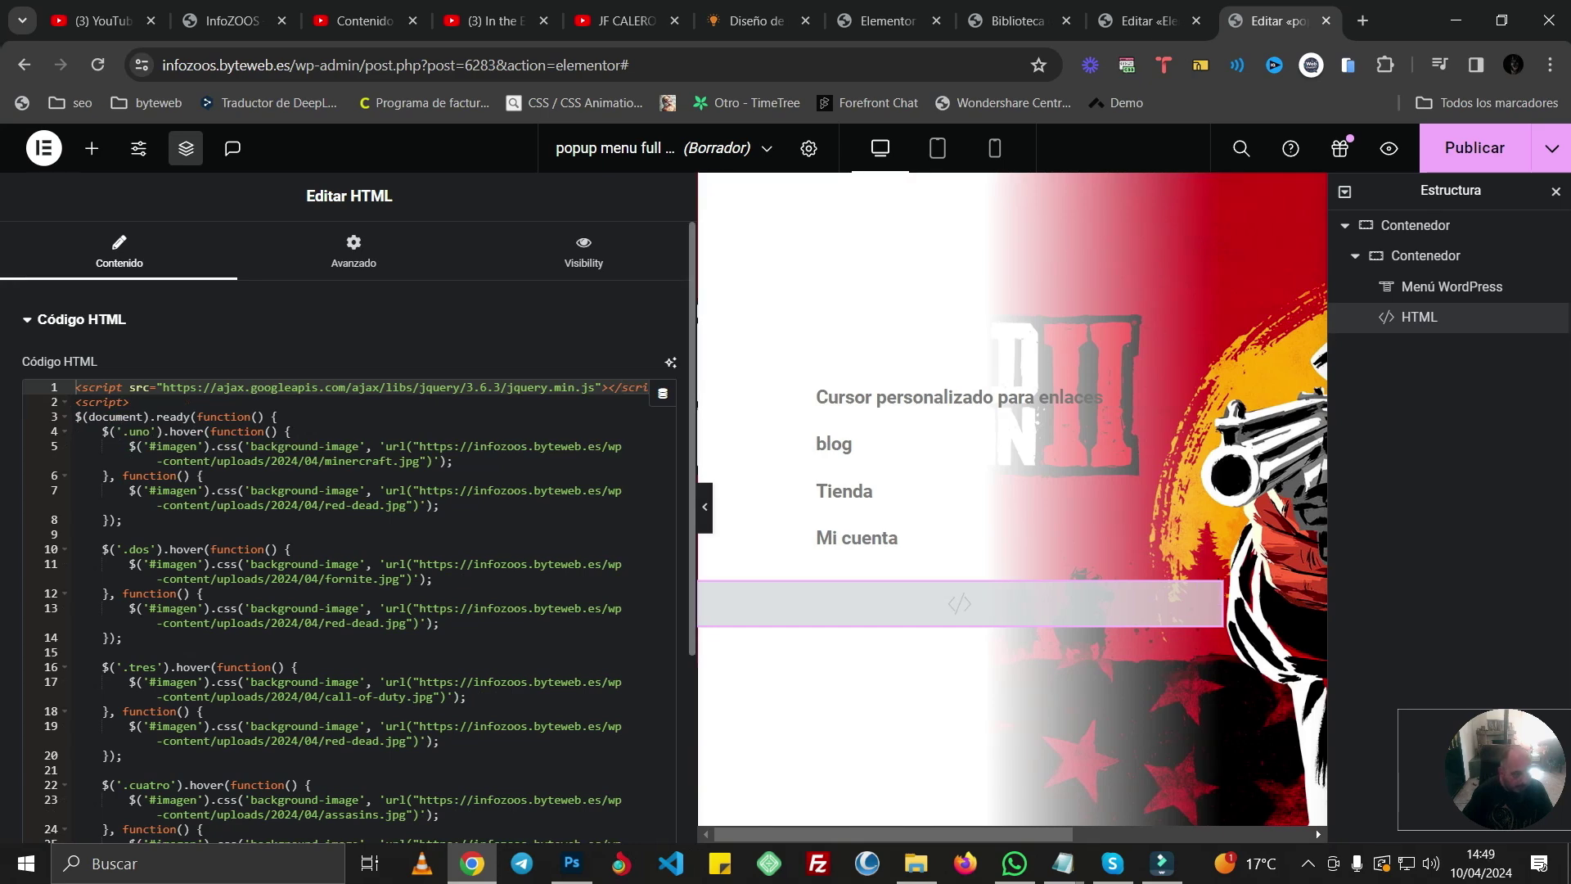
{"action": "left_click", "coordinate": [287, 431]}
{"action": "left_click", "coordinate": [103, 431]}
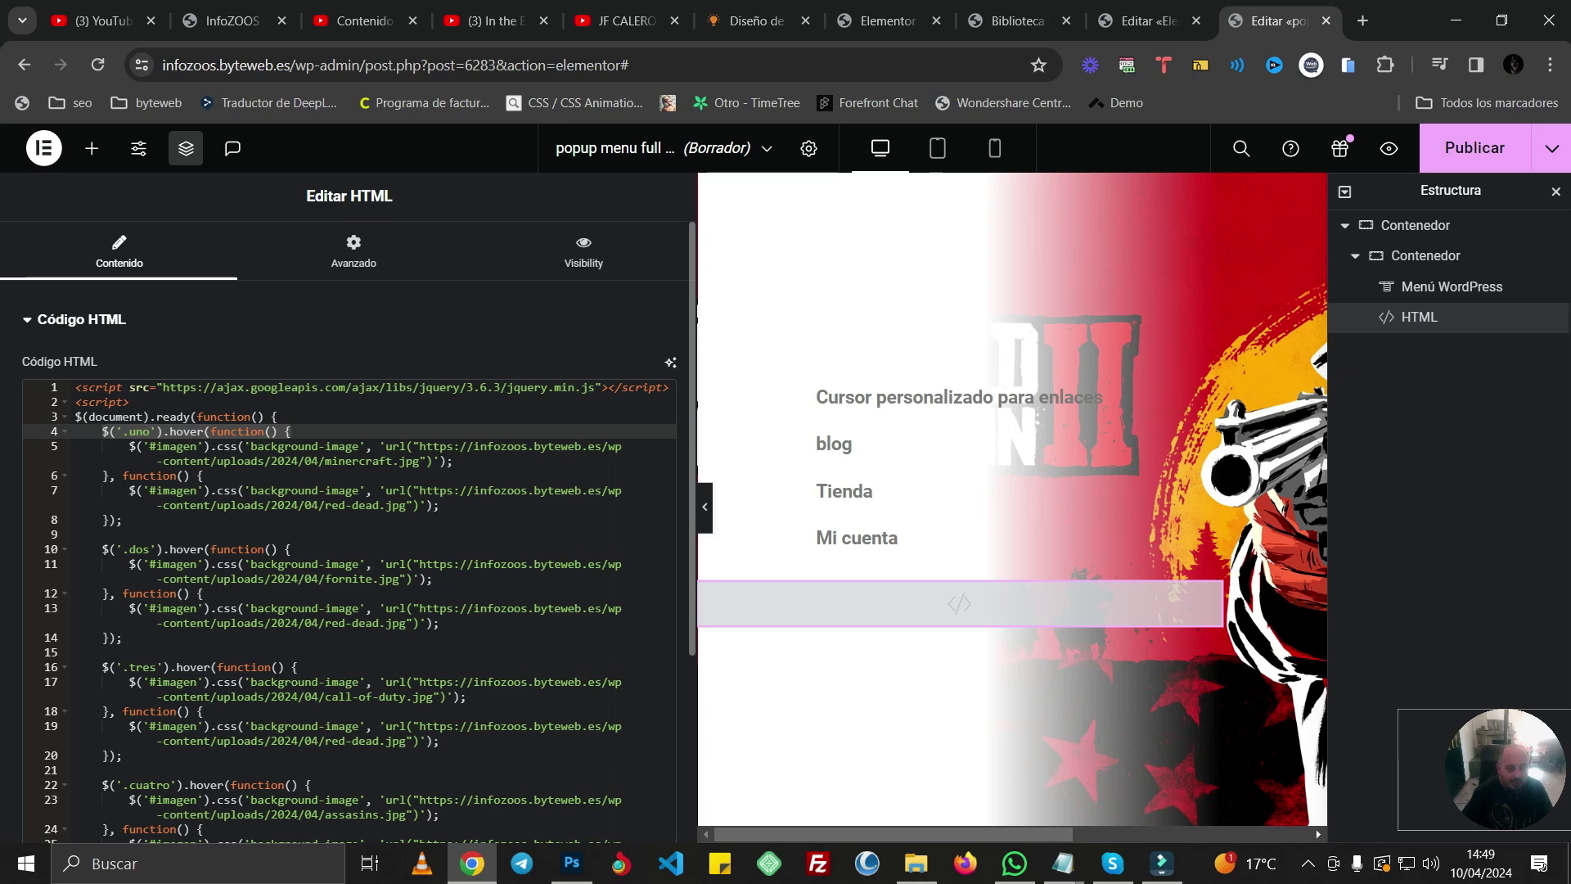
{"action": "left_click_drag", "start_coordinate": [419, 446], "coordinate": [414, 461]}
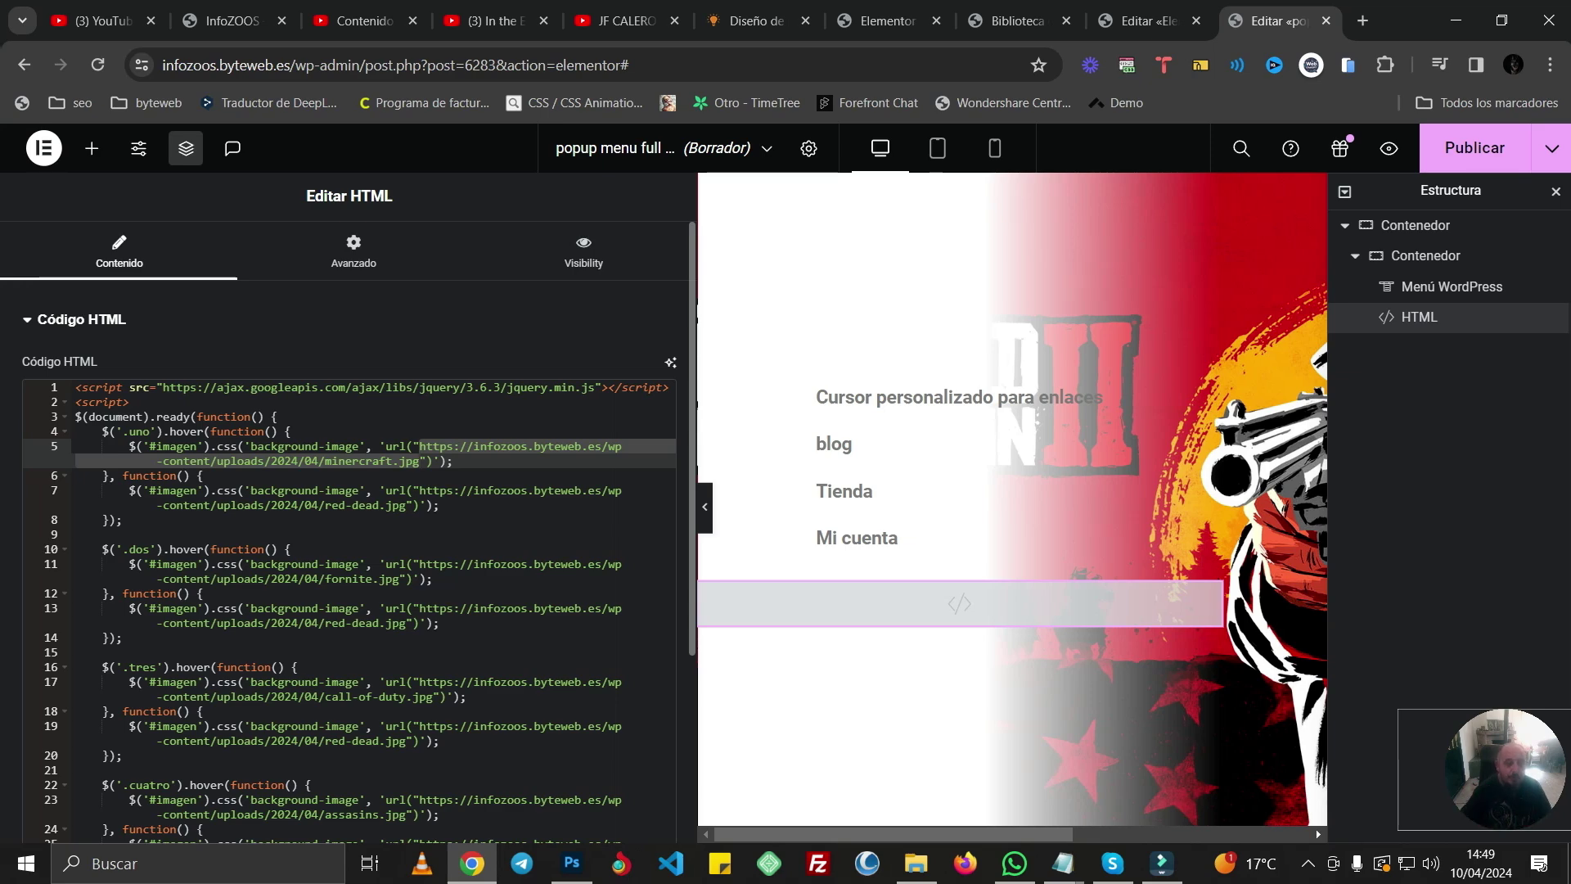
{"action": "left_click_drag", "start_coordinate": [420, 490], "coordinate": [406, 505]}
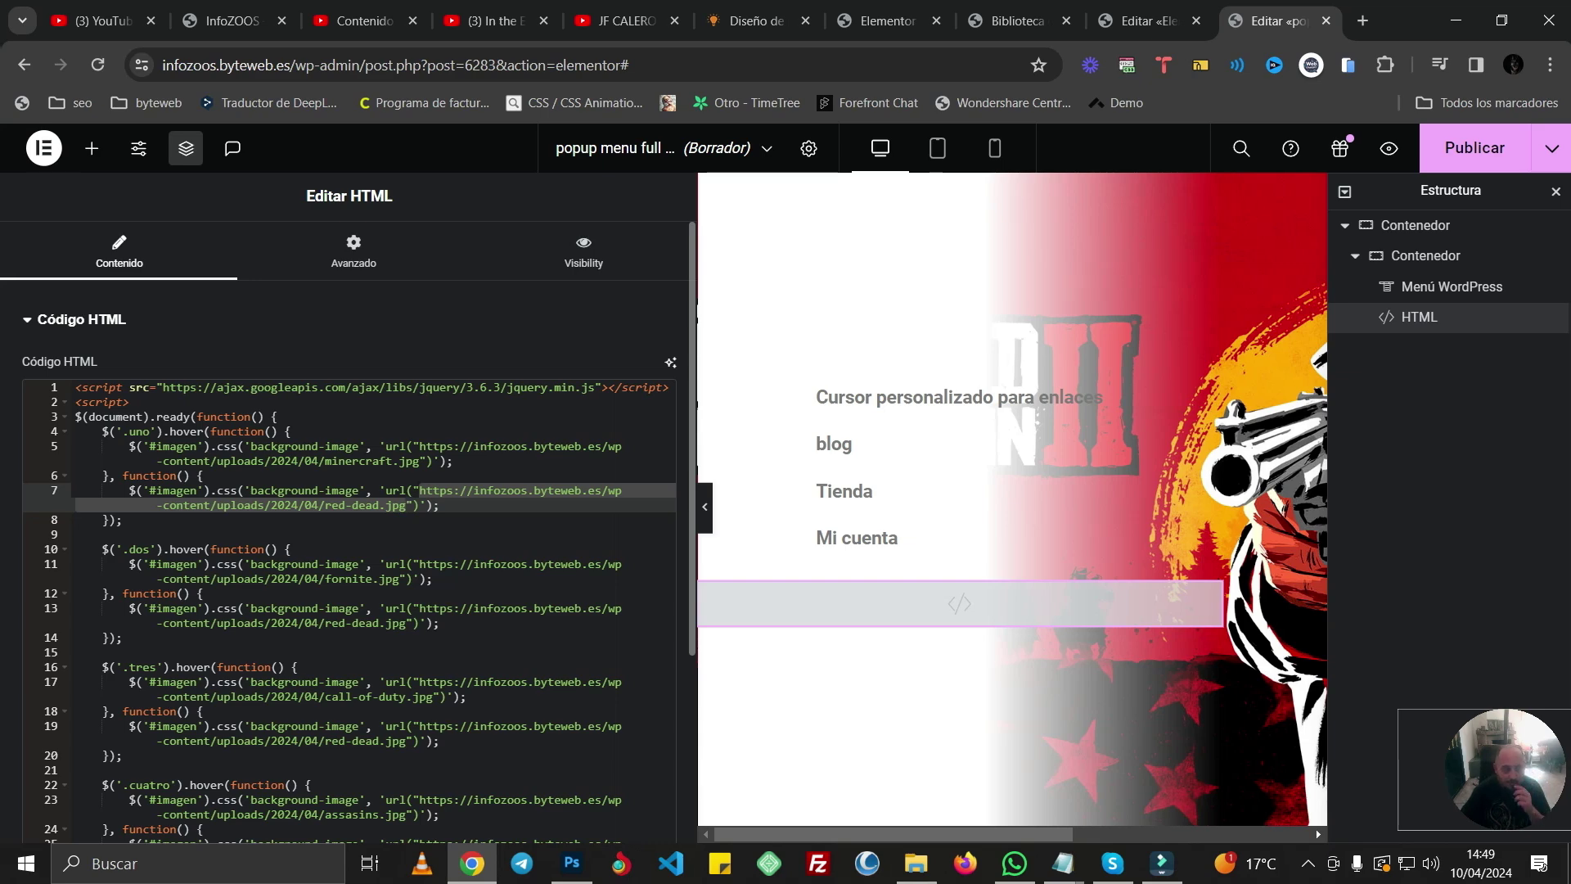
{"action": "left_click", "coordinate": [124, 549]}
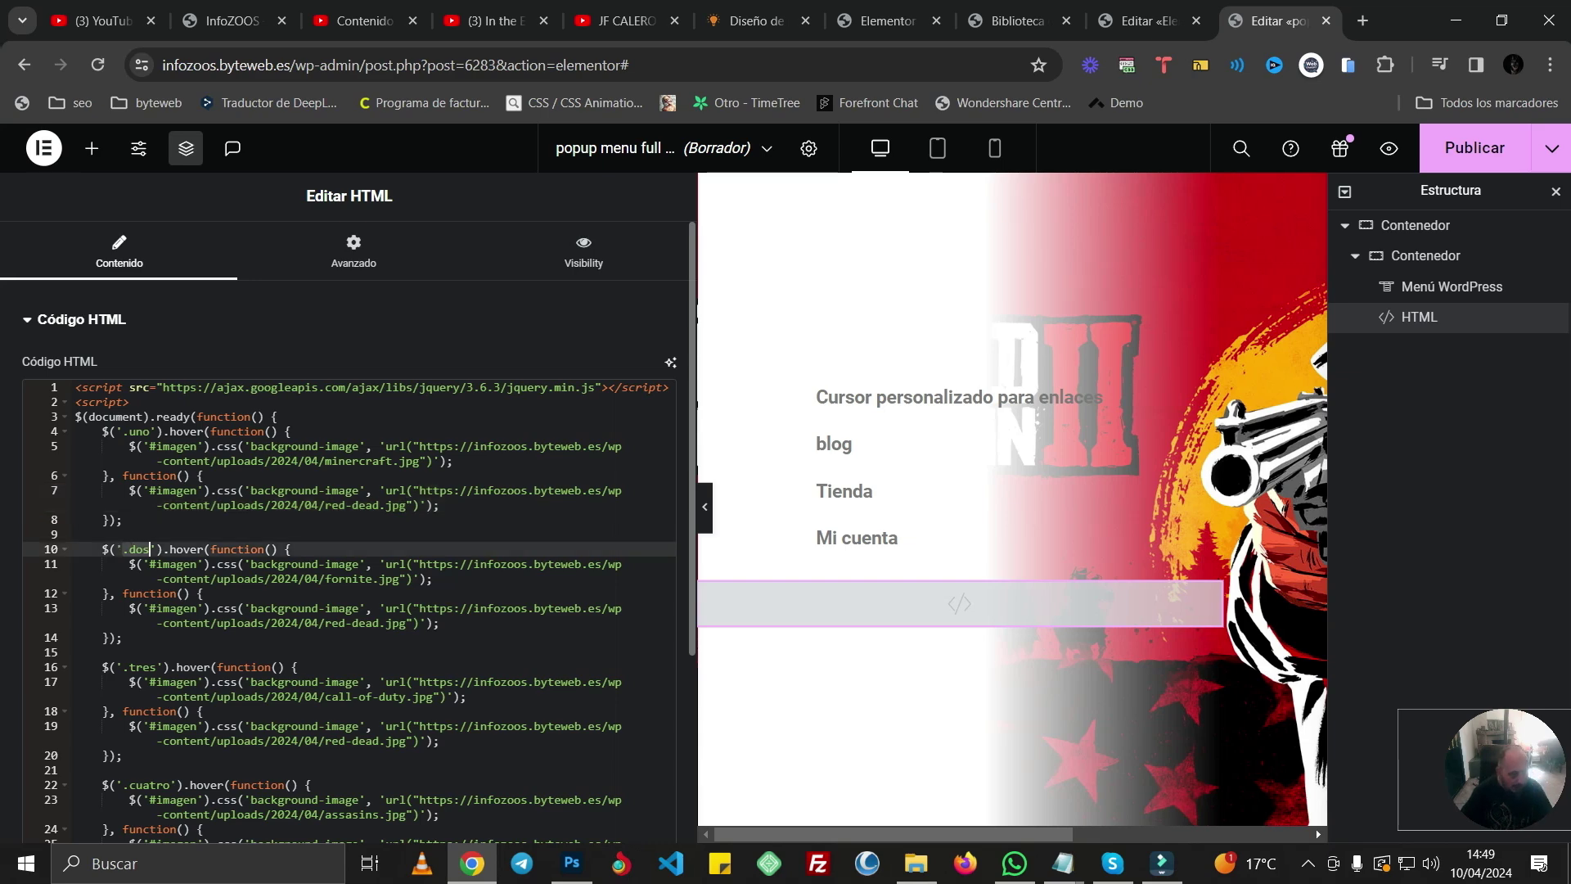
{"action": "left_click_drag", "start_coordinate": [196, 565], "coordinate": [150, 565]}
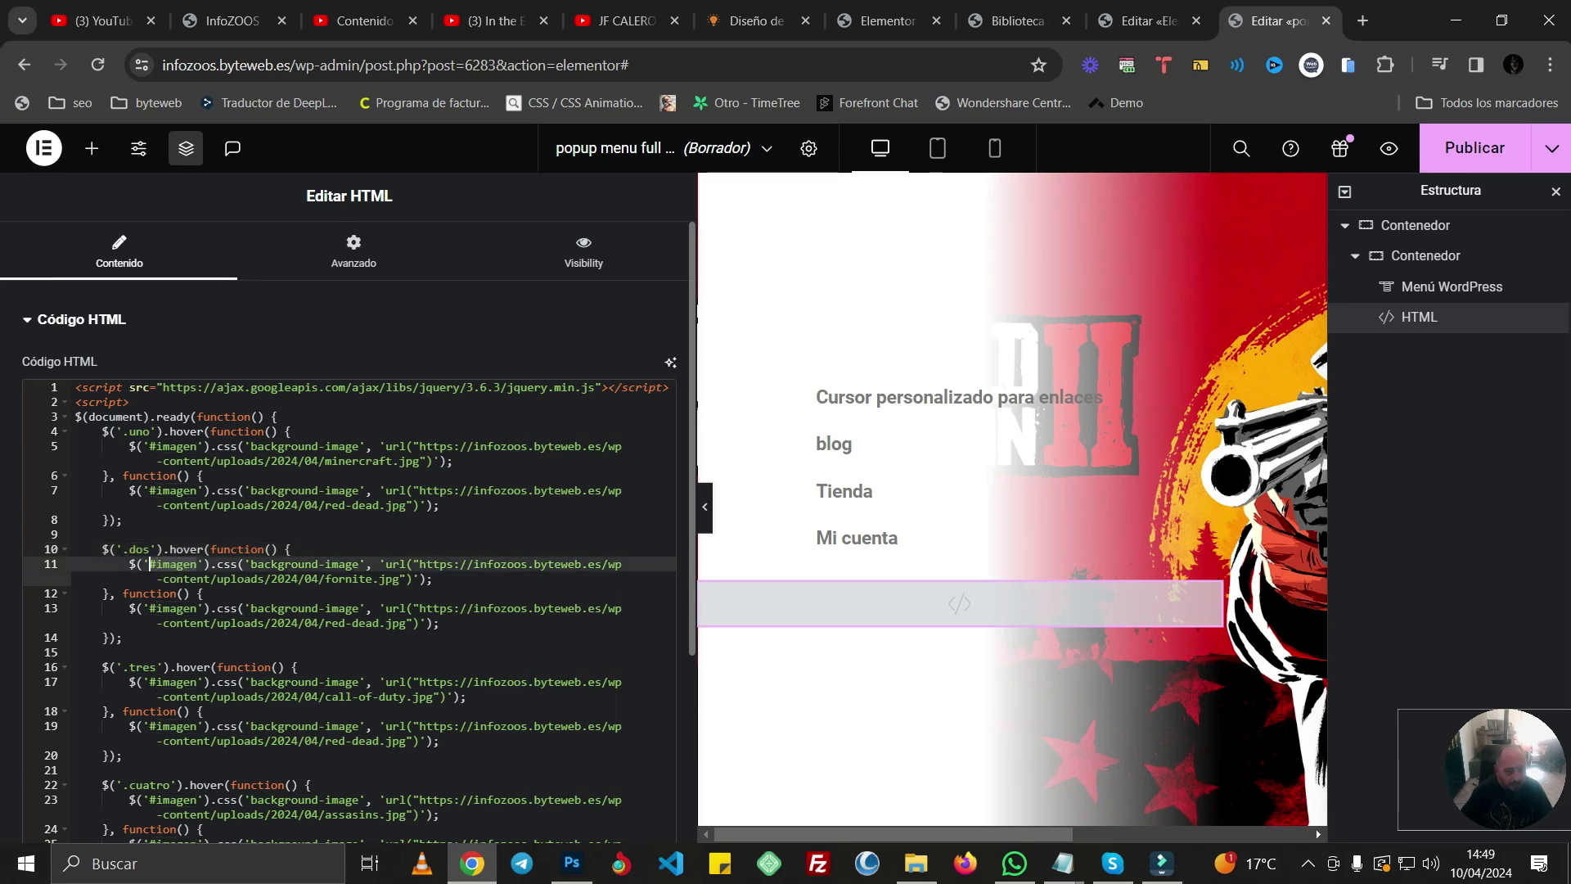
{"action": "left_click_drag", "start_coordinate": [419, 565], "coordinate": [401, 579]}
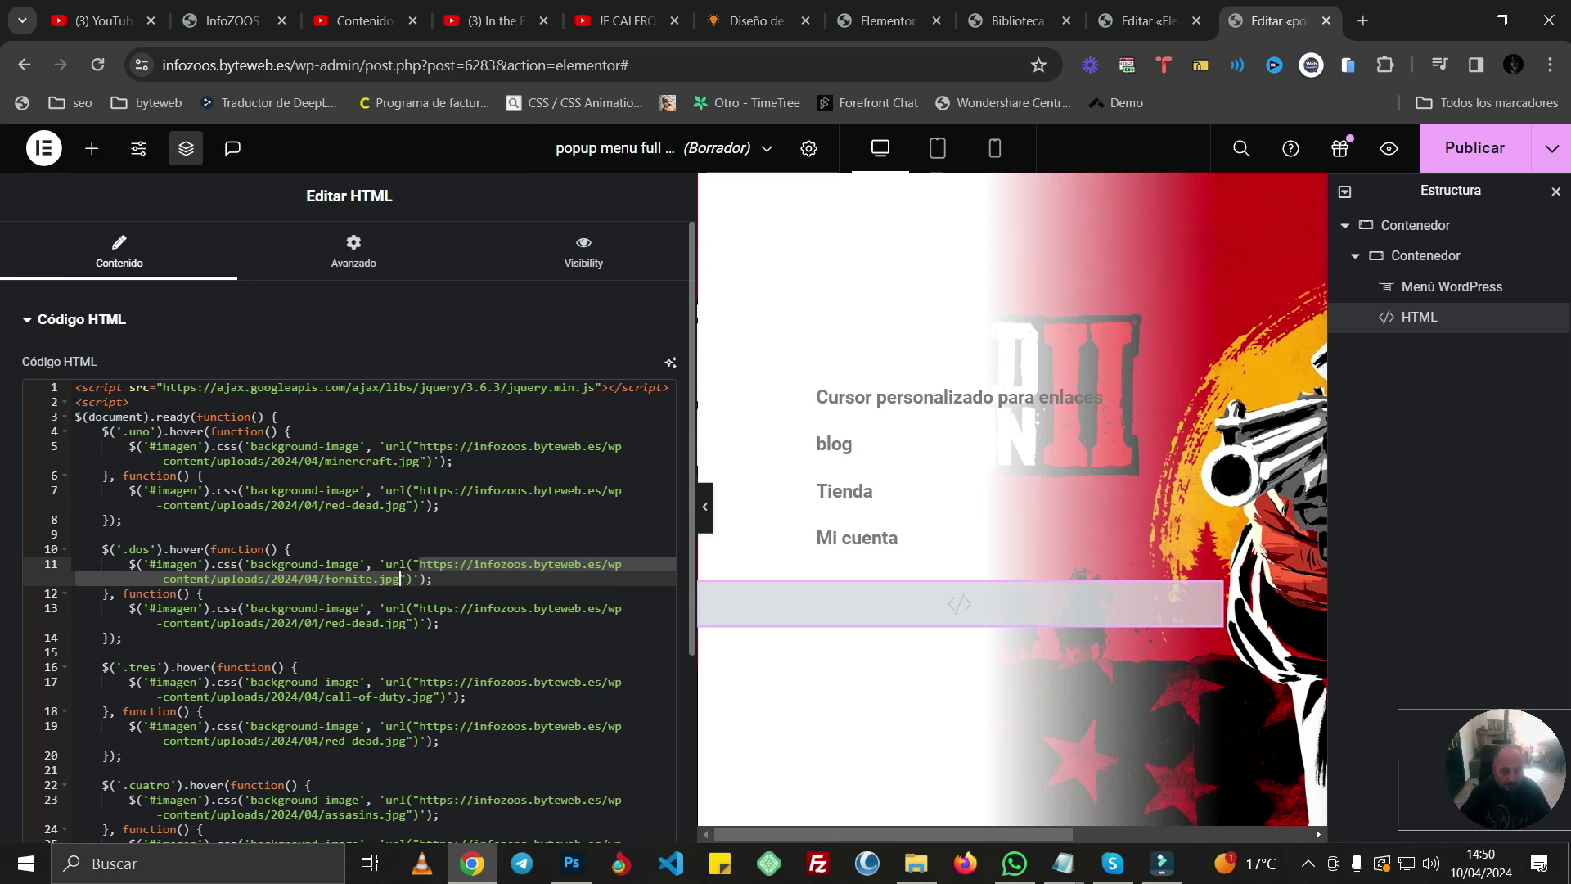
{"action": "mouse_move", "coordinate": [420, 608]}
{"action": "left_mouse_down"}
{"action": "mouse_move", "coordinate": [123, 637]}
{"action": "mouse_move", "coordinate": [406, 623]}
{"action": "left_mouse_up"}
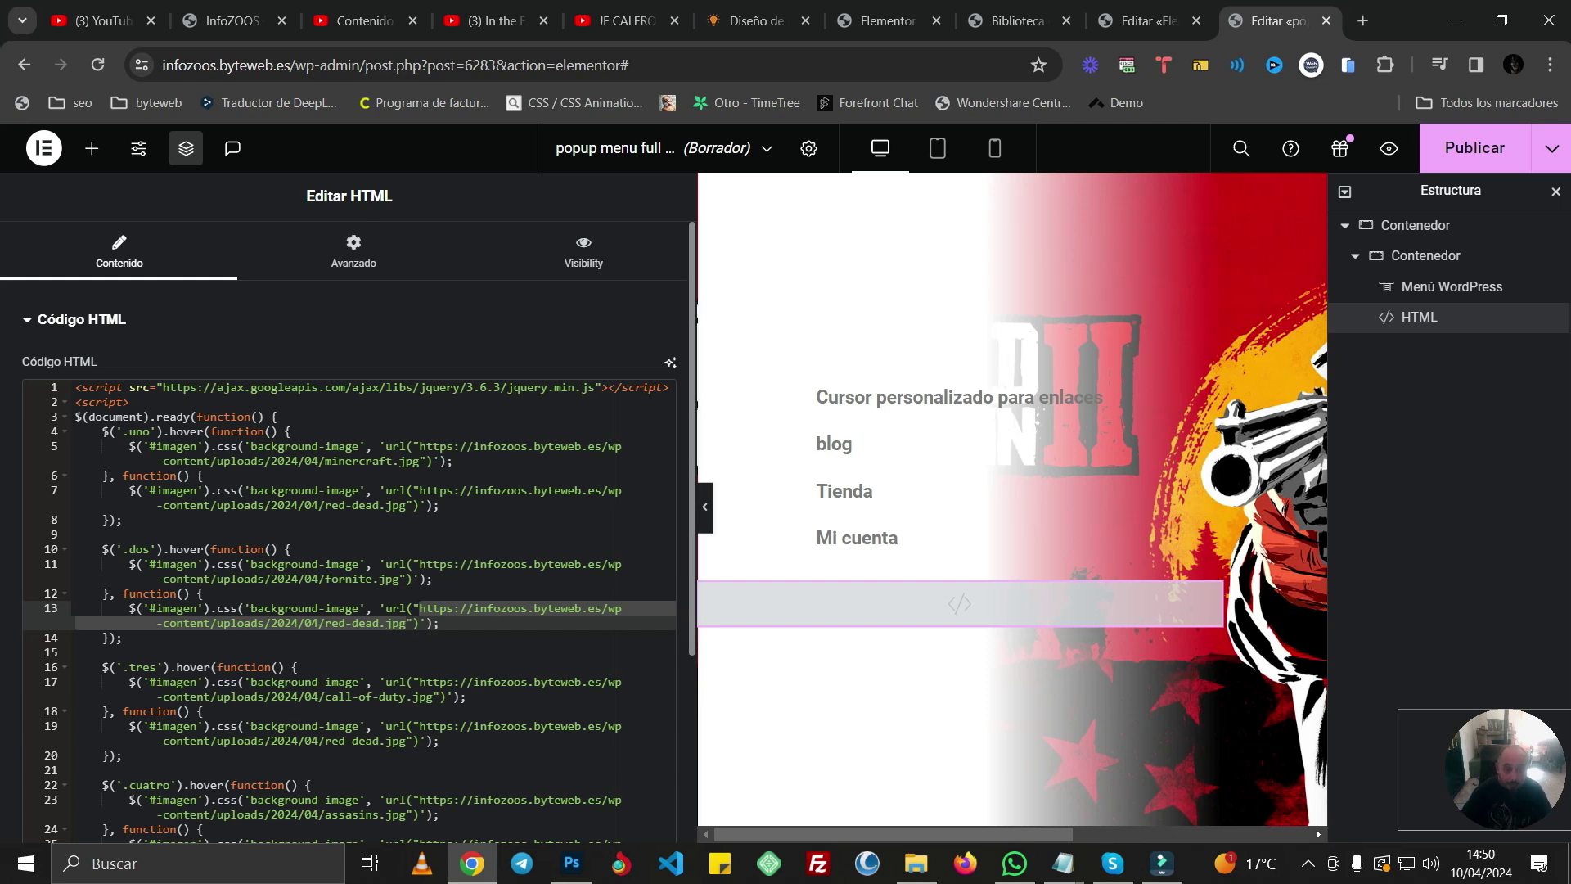
{"action": "scroll", "coordinate": [351, 532], "scroll_direction": "down", "scroll_amount": 3}
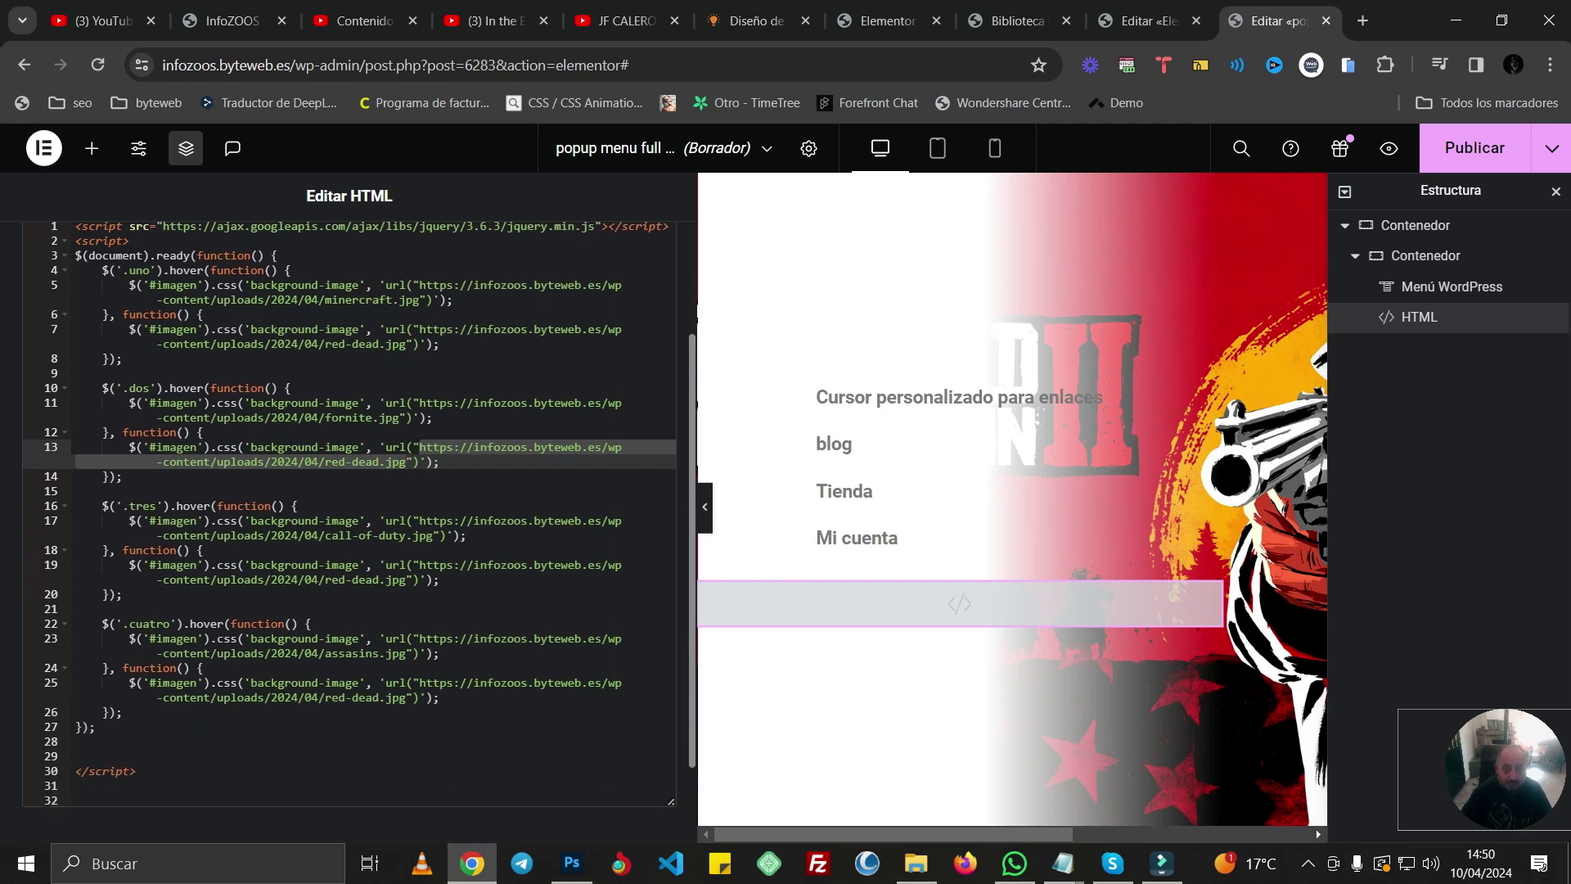
{"action": "scroll", "coordinate": [352, 507], "scroll_direction": "down", "scroll_amount": 1}
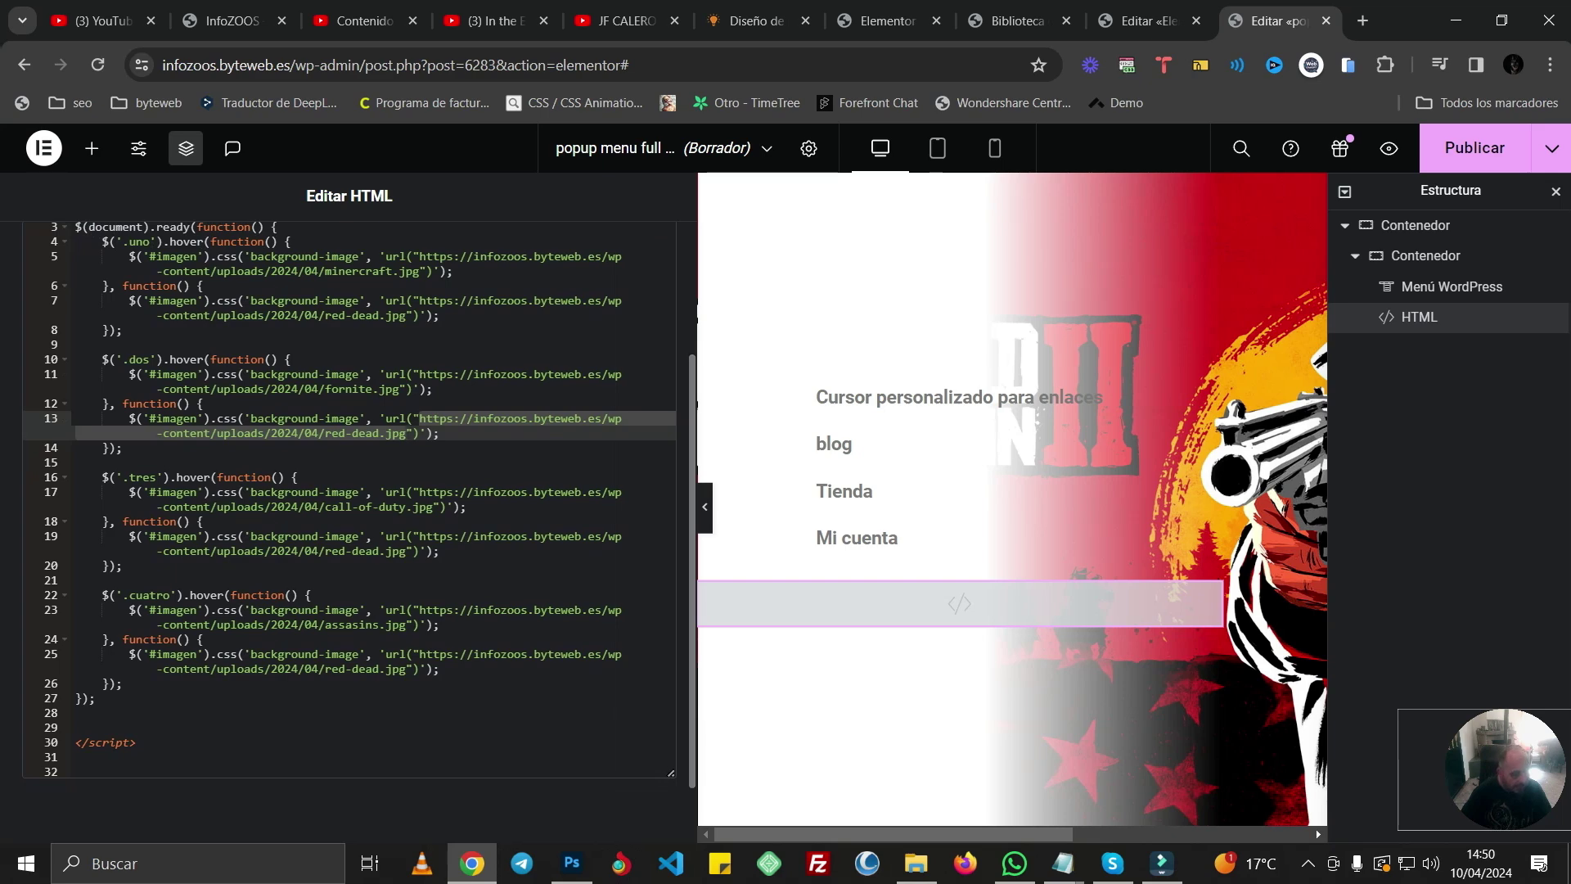
- Duplicate the .cuatro hover block below the original in the HTML widget's script
{"action": "left_click_drag", "start_coordinate": [88, 594], "coordinate": [122, 683]}
{"action": "key", "text": "ctrl+c"}
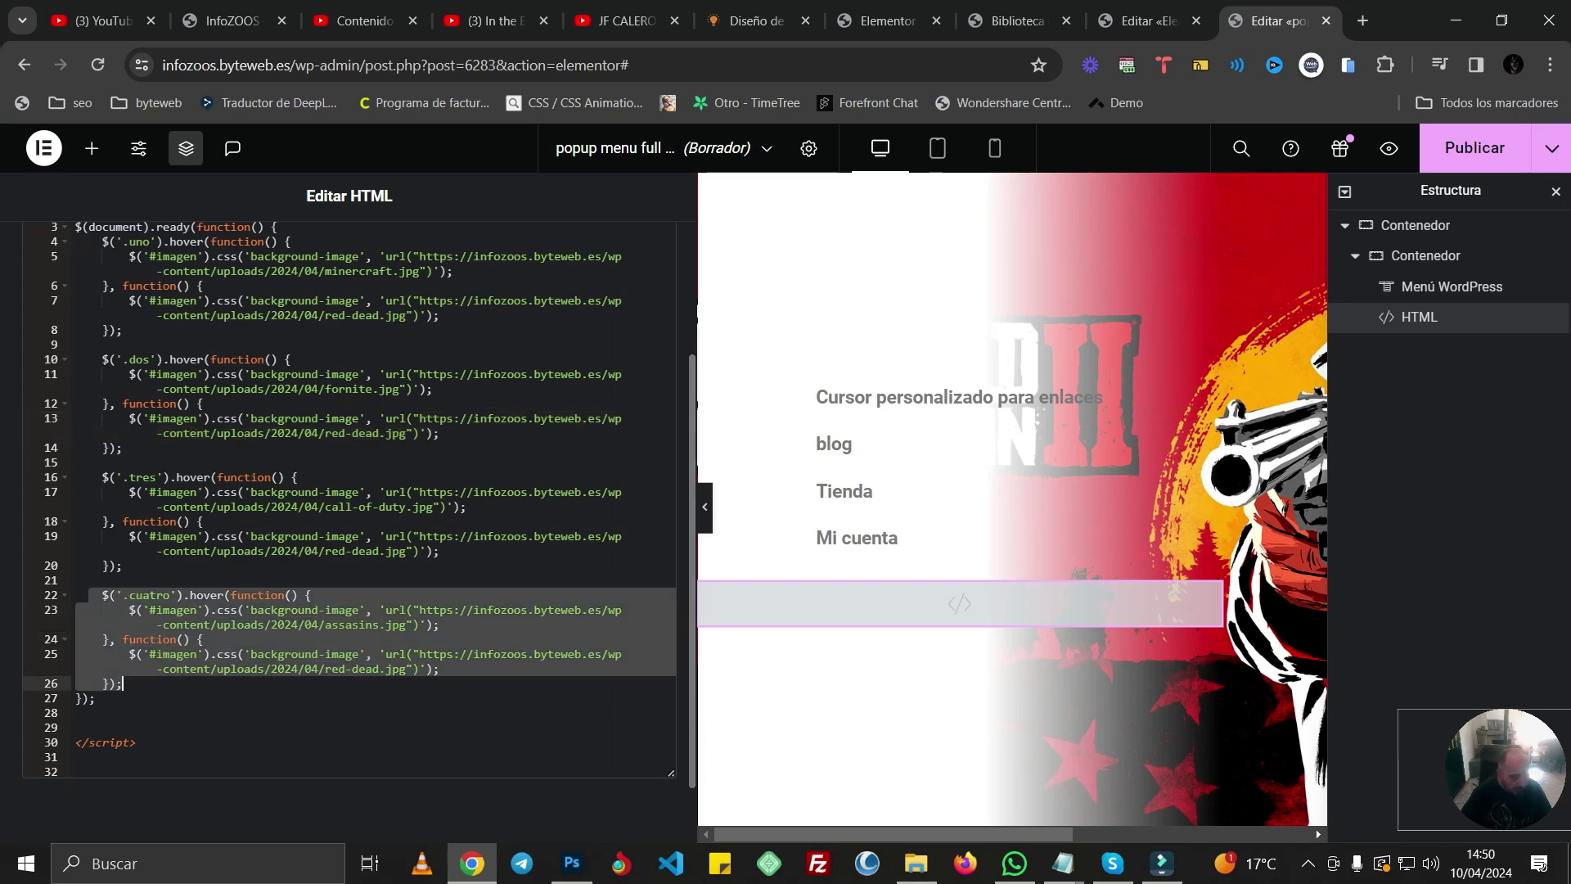
{"action": "right_click", "coordinate": [231, 638]}
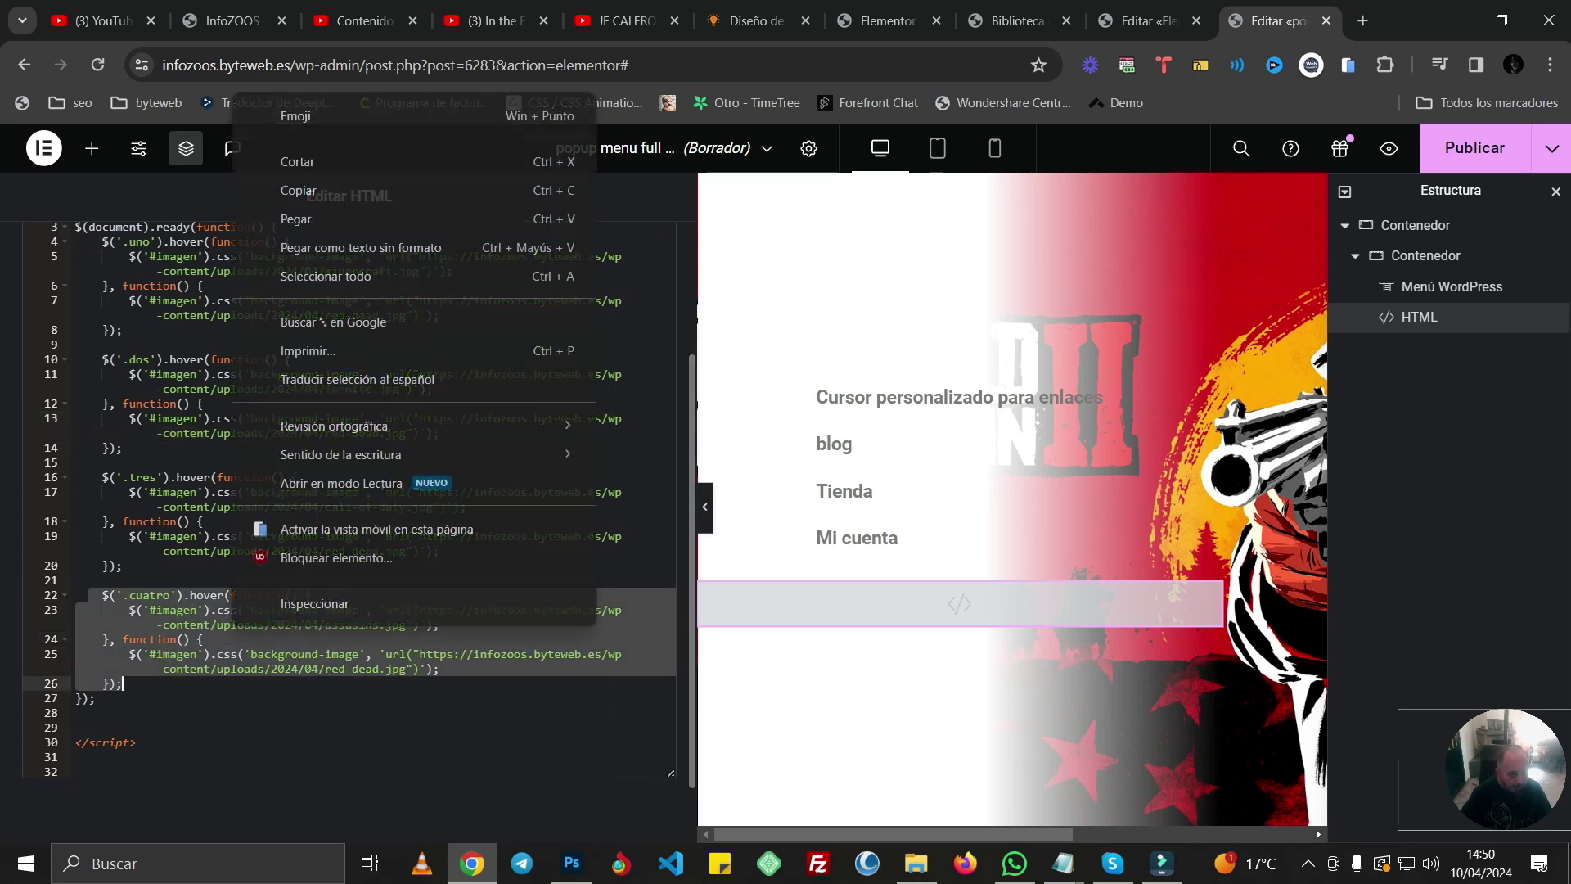
{"action": "left_click", "coordinate": [278, 219]}
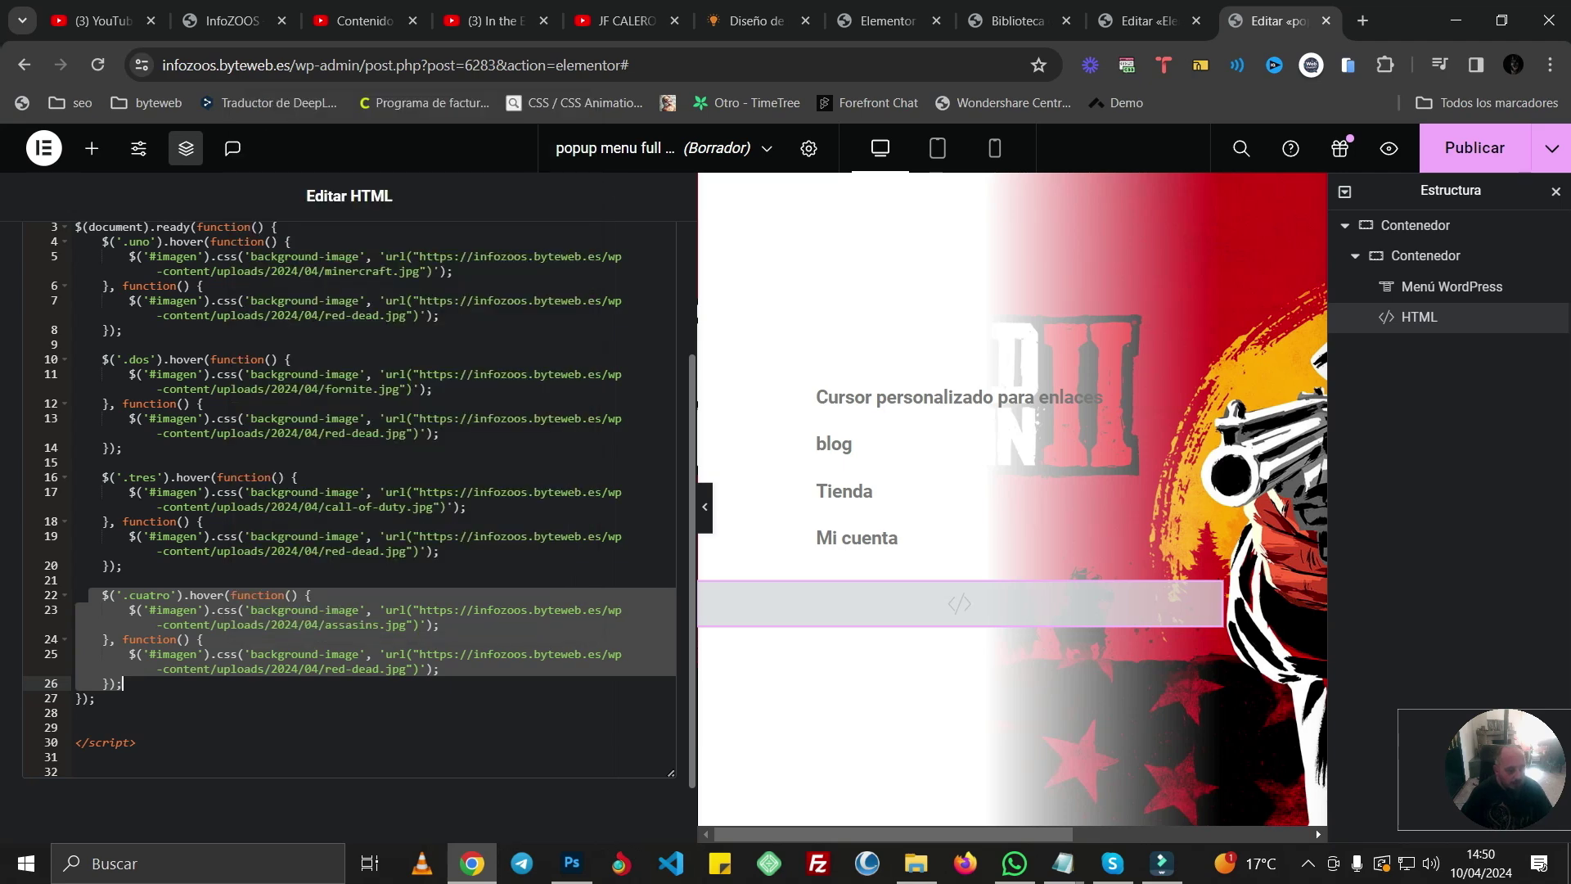
{"action": "key", "text": "Right"}
{"action": "key", "text": "Return"}
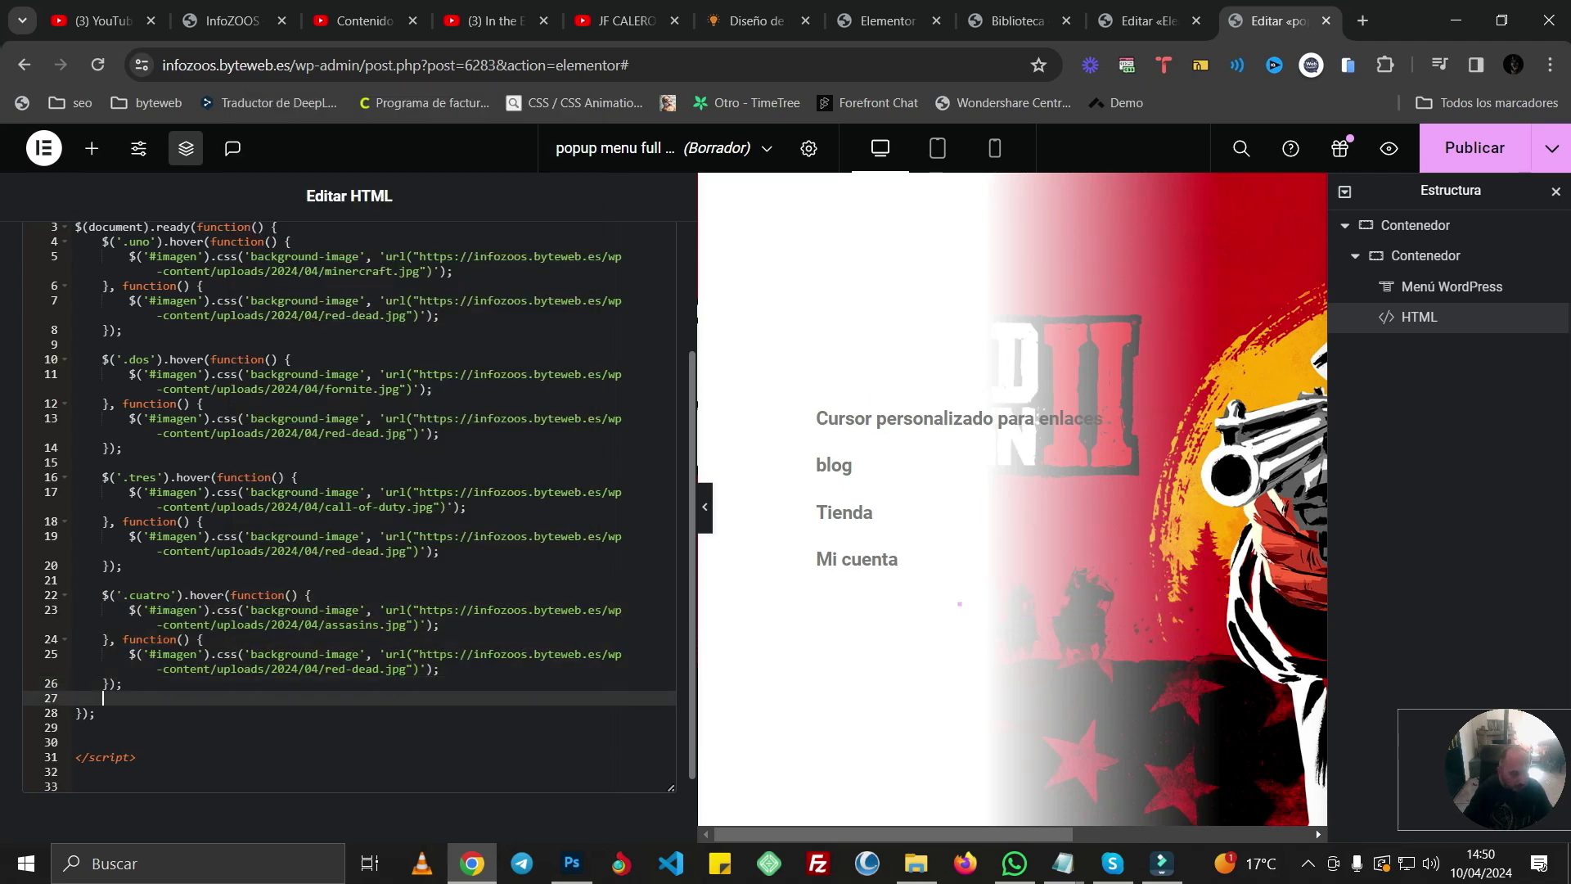
{"action": "key", "text": "Return"}
{"action": "key", "text": "ctrl+v"}
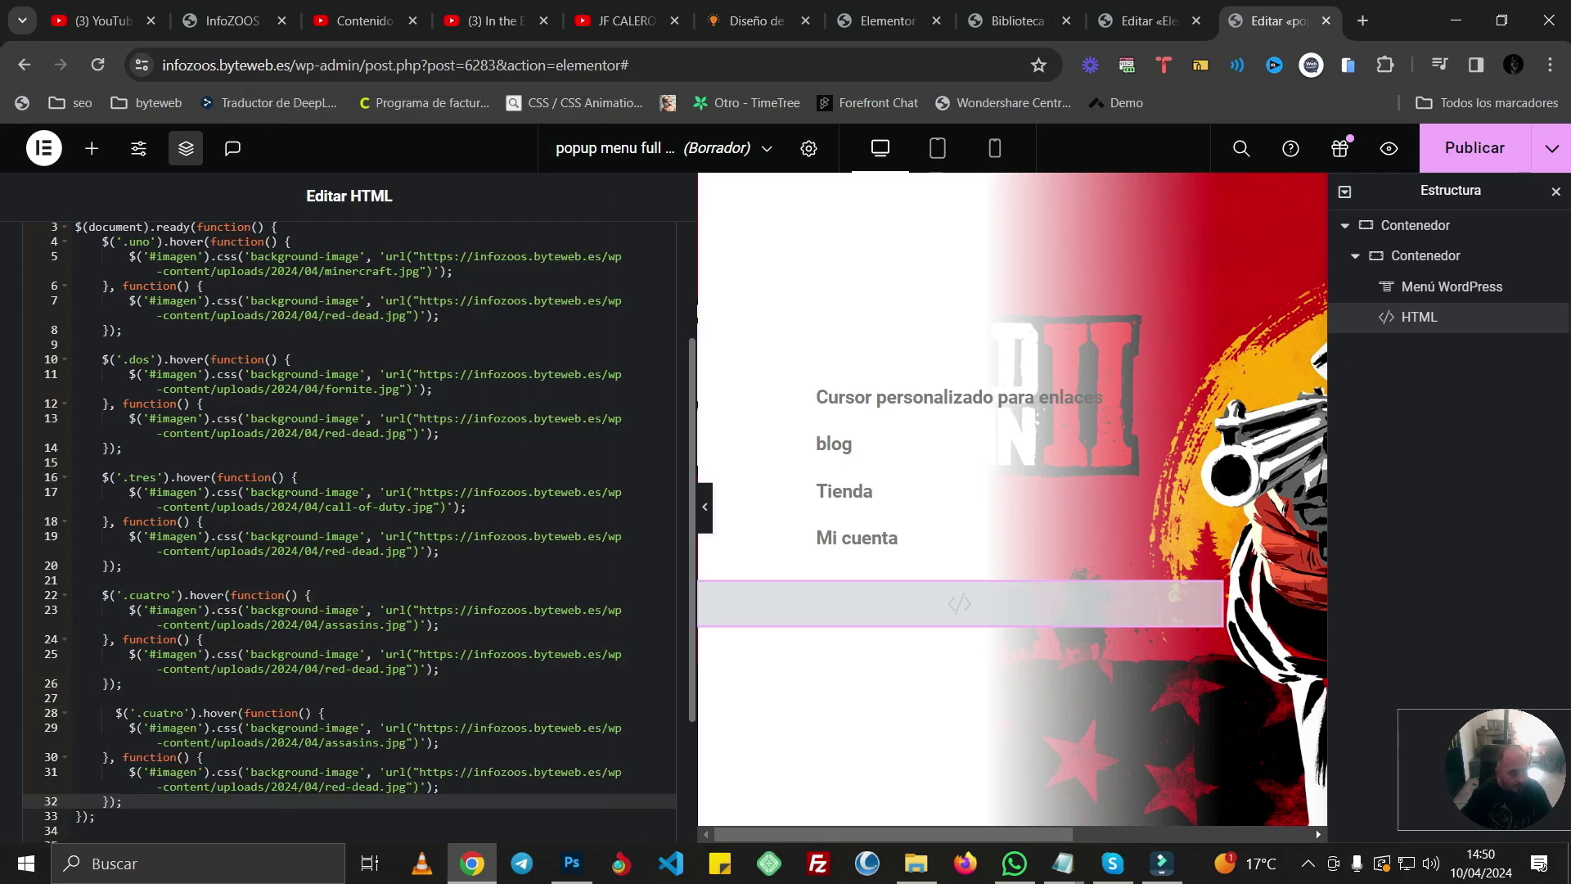
- Delete the duplicated .cuatro hover block from the script
{"action": "left_click", "coordinate": [149, 713]}
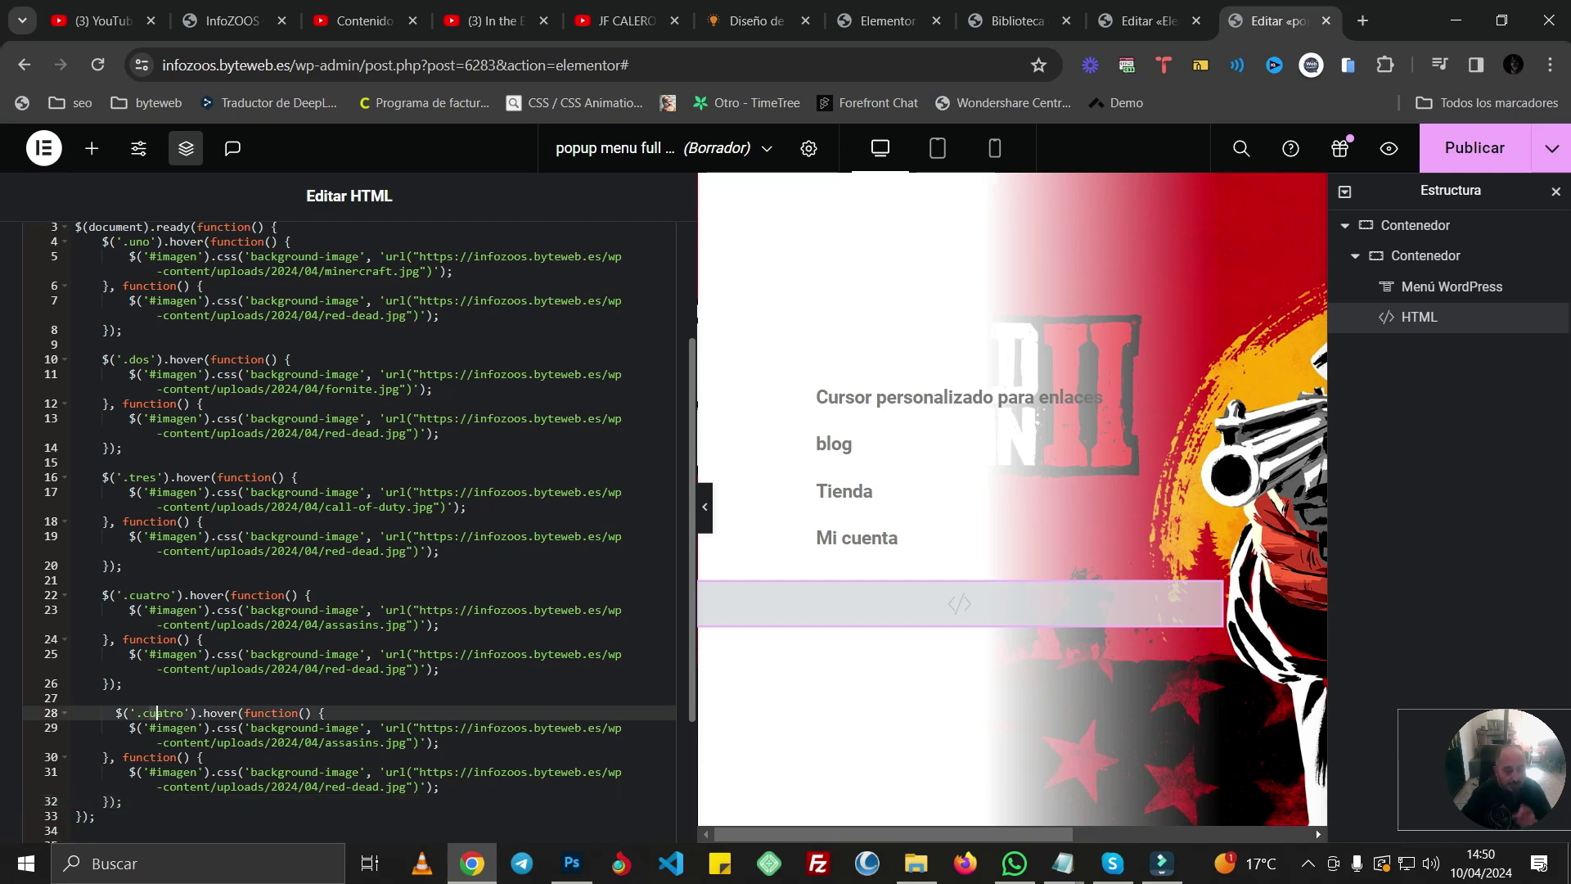
{"action": "left_click_drag", "start_coordinate": [123, 801], "coordinate": [95, 697]}
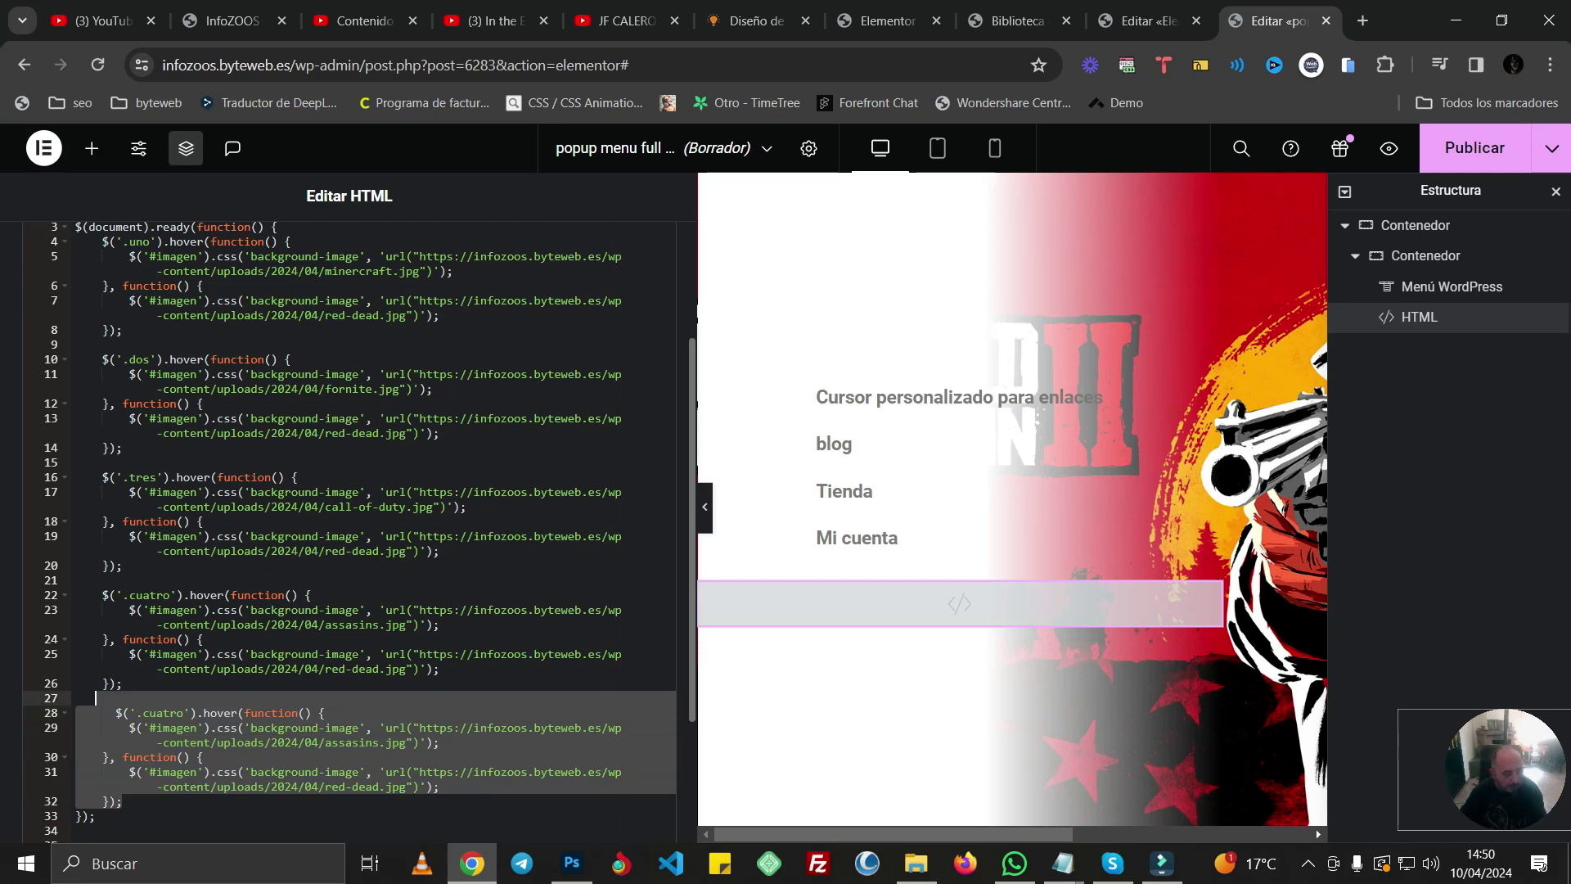
{"action": "key", "text": "Delete"}
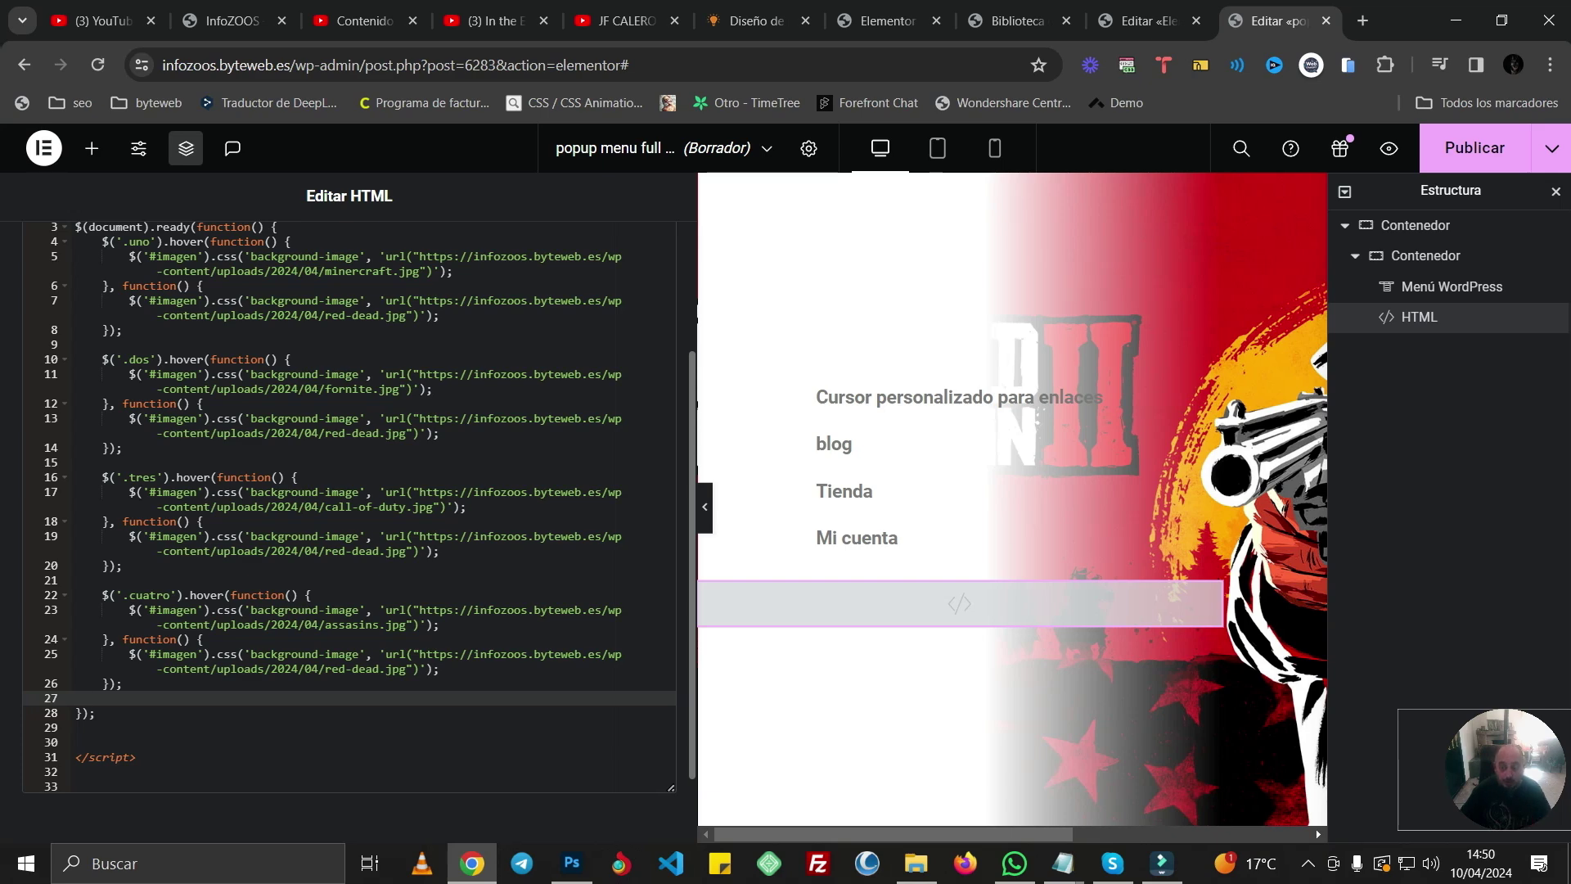
- Examine the #imagen rule in the HTML widget's custom CSS, including its default background image URL
{"action": "scroll", "coordinate": [349, 507], "scroll_direction": "up", "scroll_amount": 3}
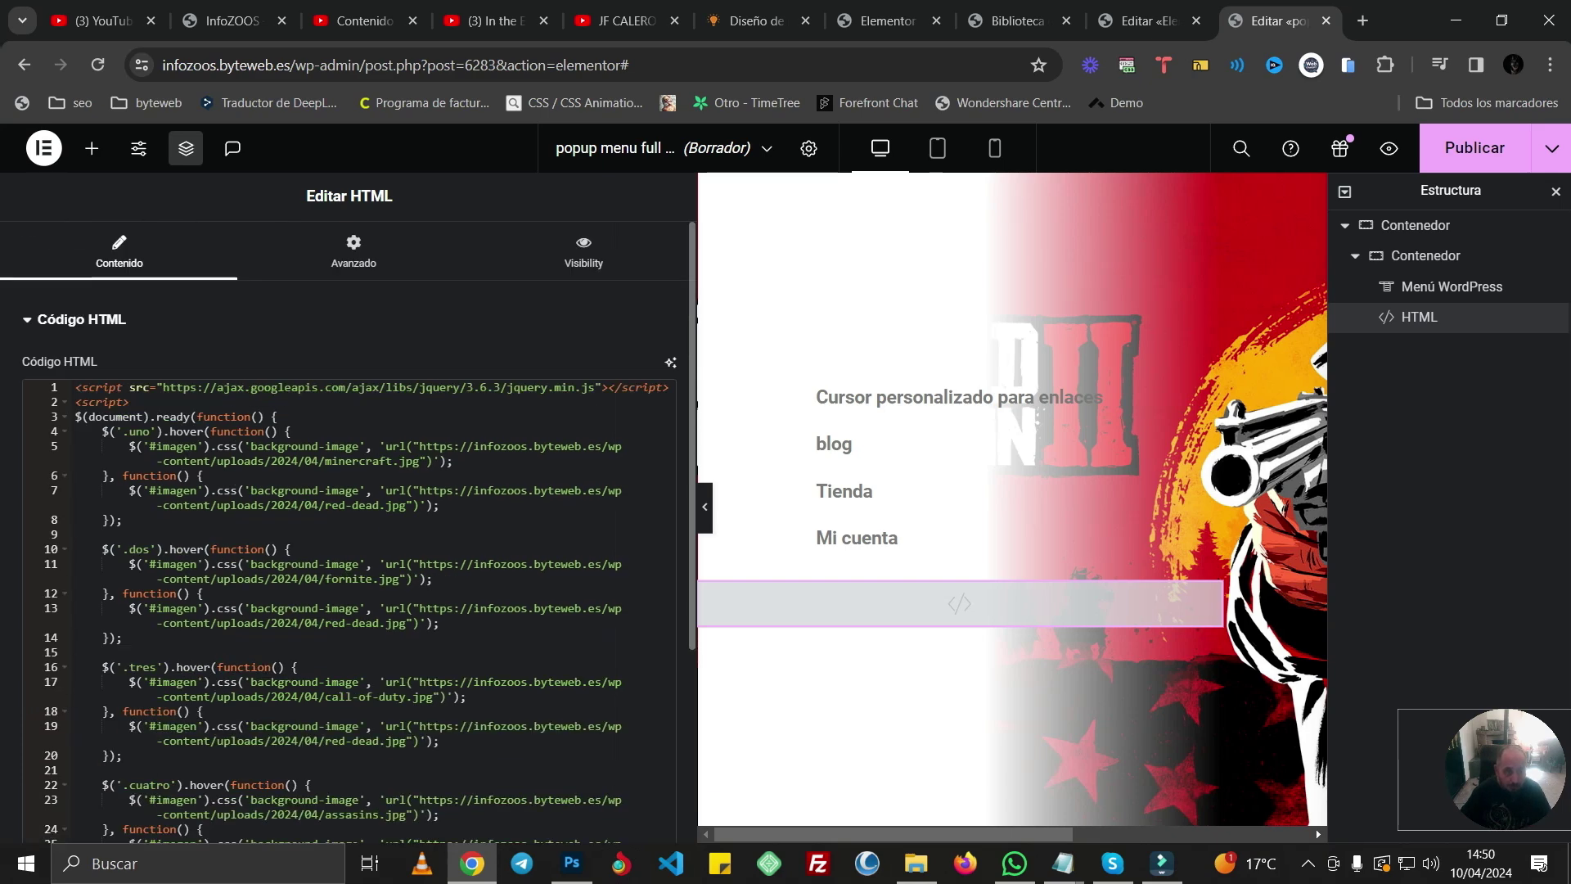
{"action": "left_click", "coordinate": [353, 249]}
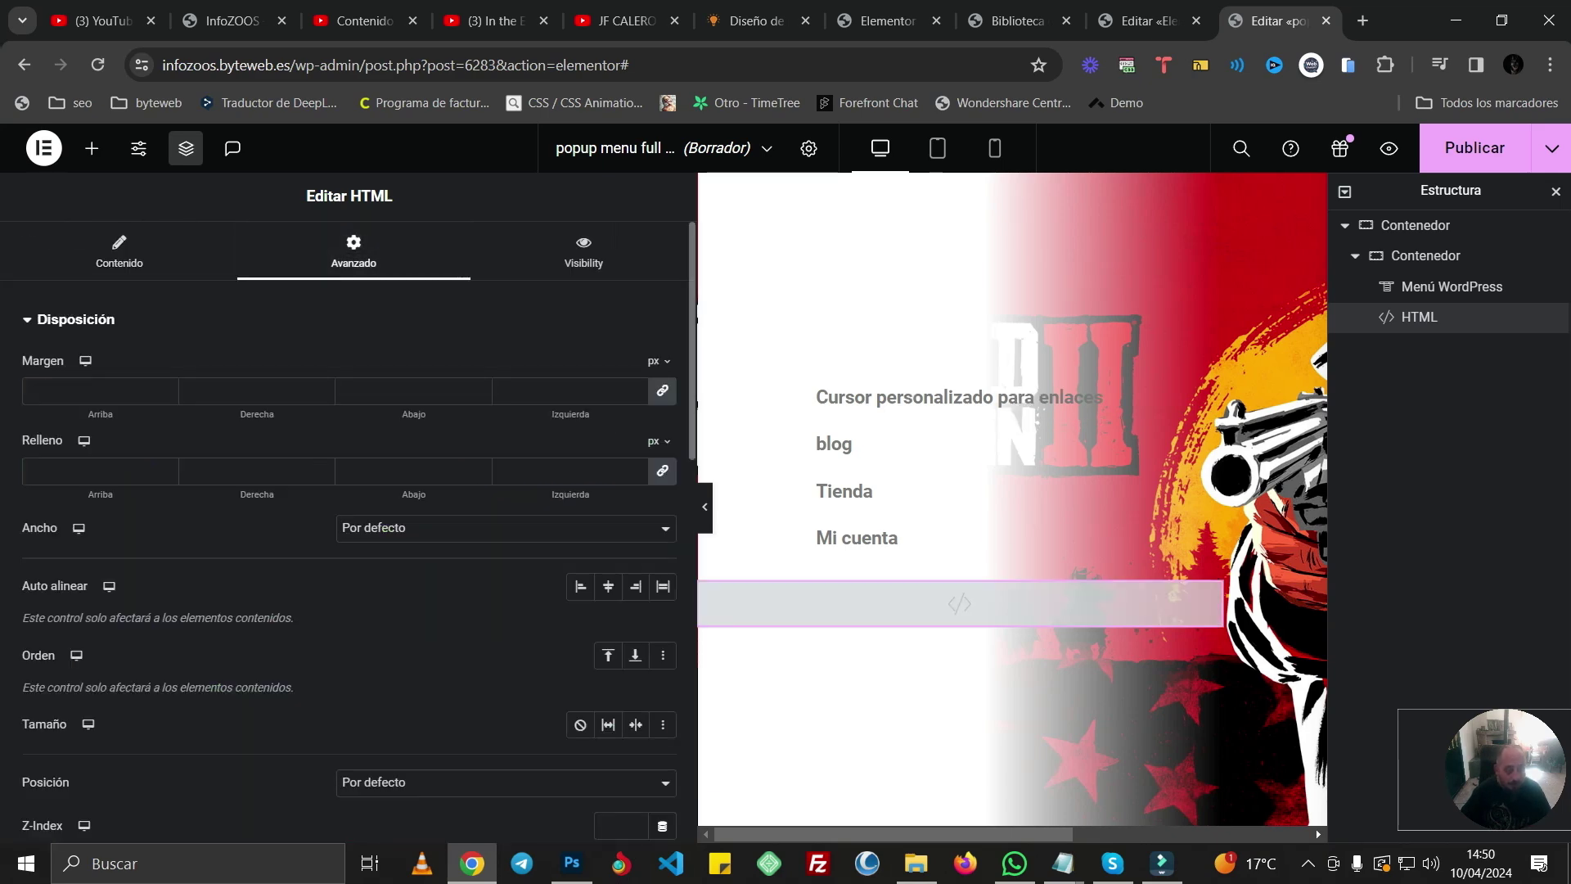
{"action": "scroll", "coordinate": [353, 327], "scroll_direction": "down", "scroll_amount": 10}
{"action": "scroll", "coordinate": [349, 524], "scroll_direction": "down", "scroll_amount": 4}
{"action": "left_click", "coordinate": [98, 693]}
{"action": "scroll", "coordinate": [349, 524], "scroll_direction": "down", "scroll_amount": 7}
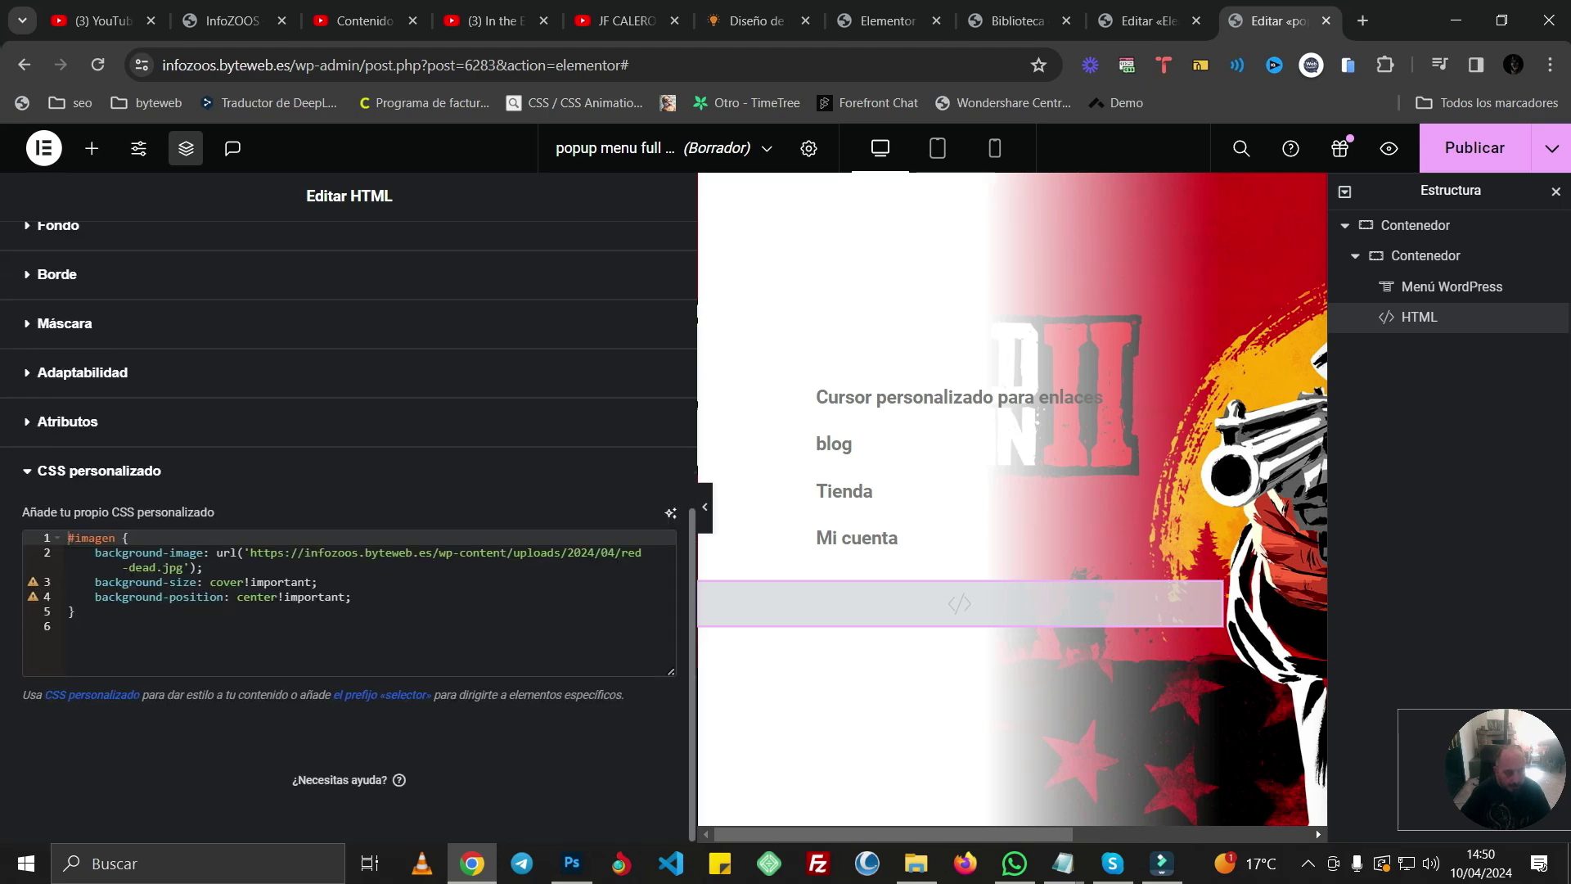
{"action": "left_click_drag", "start_coordinate": [250, 553], "coordinate": [177, 567]}
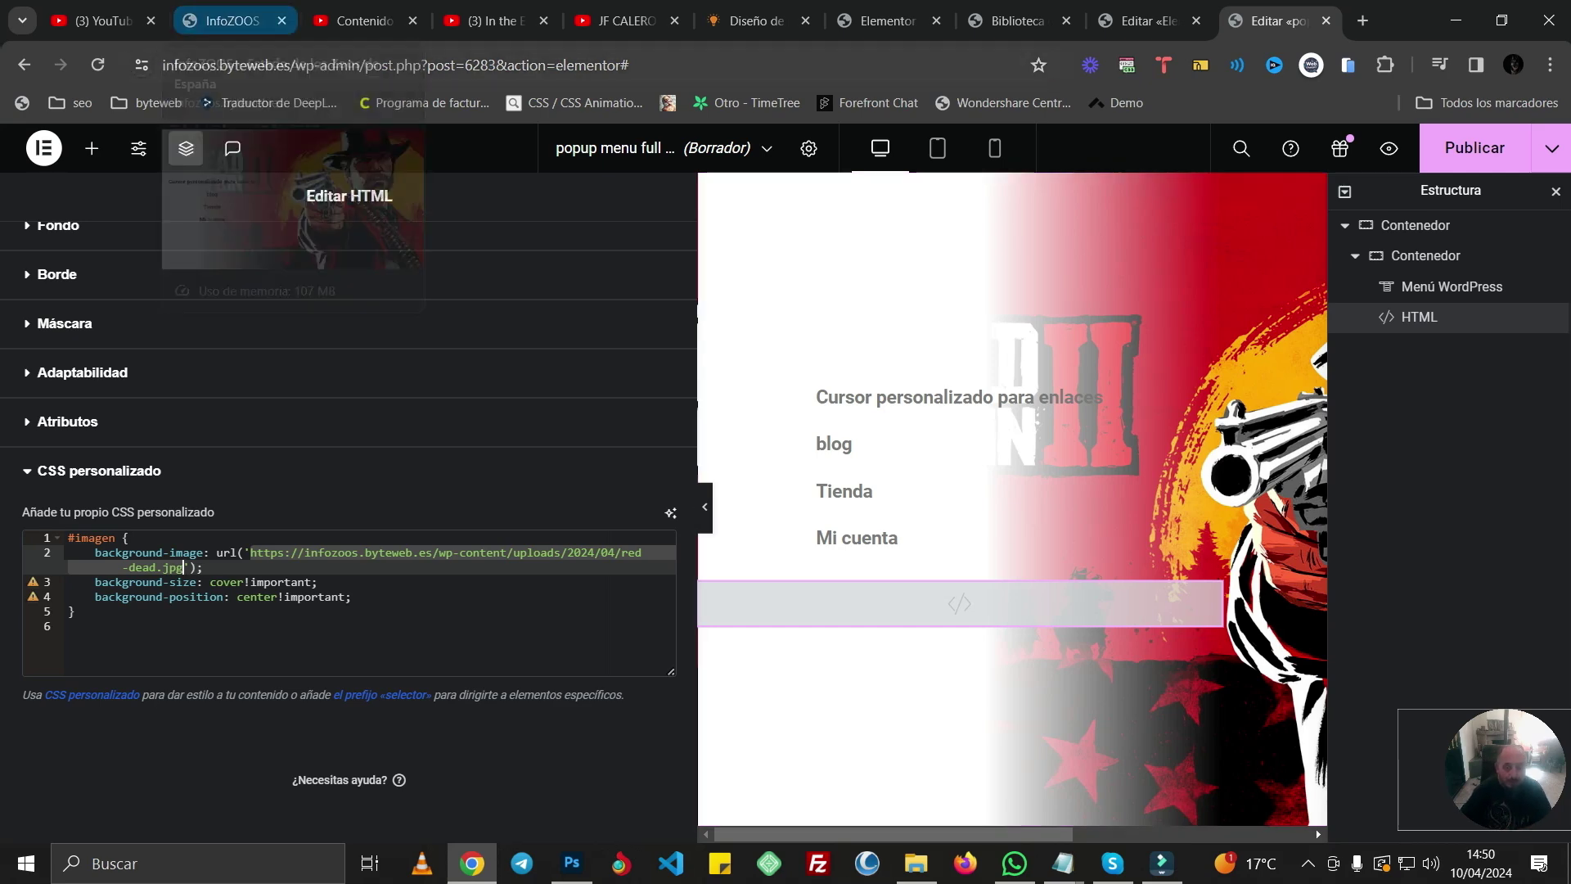
- Check the full-screen popup menu on the live InfoZOOS page by closing it, reopening it from the menu icon and closing it again
{"action": "left_click", "coordinate": [233, 20]}
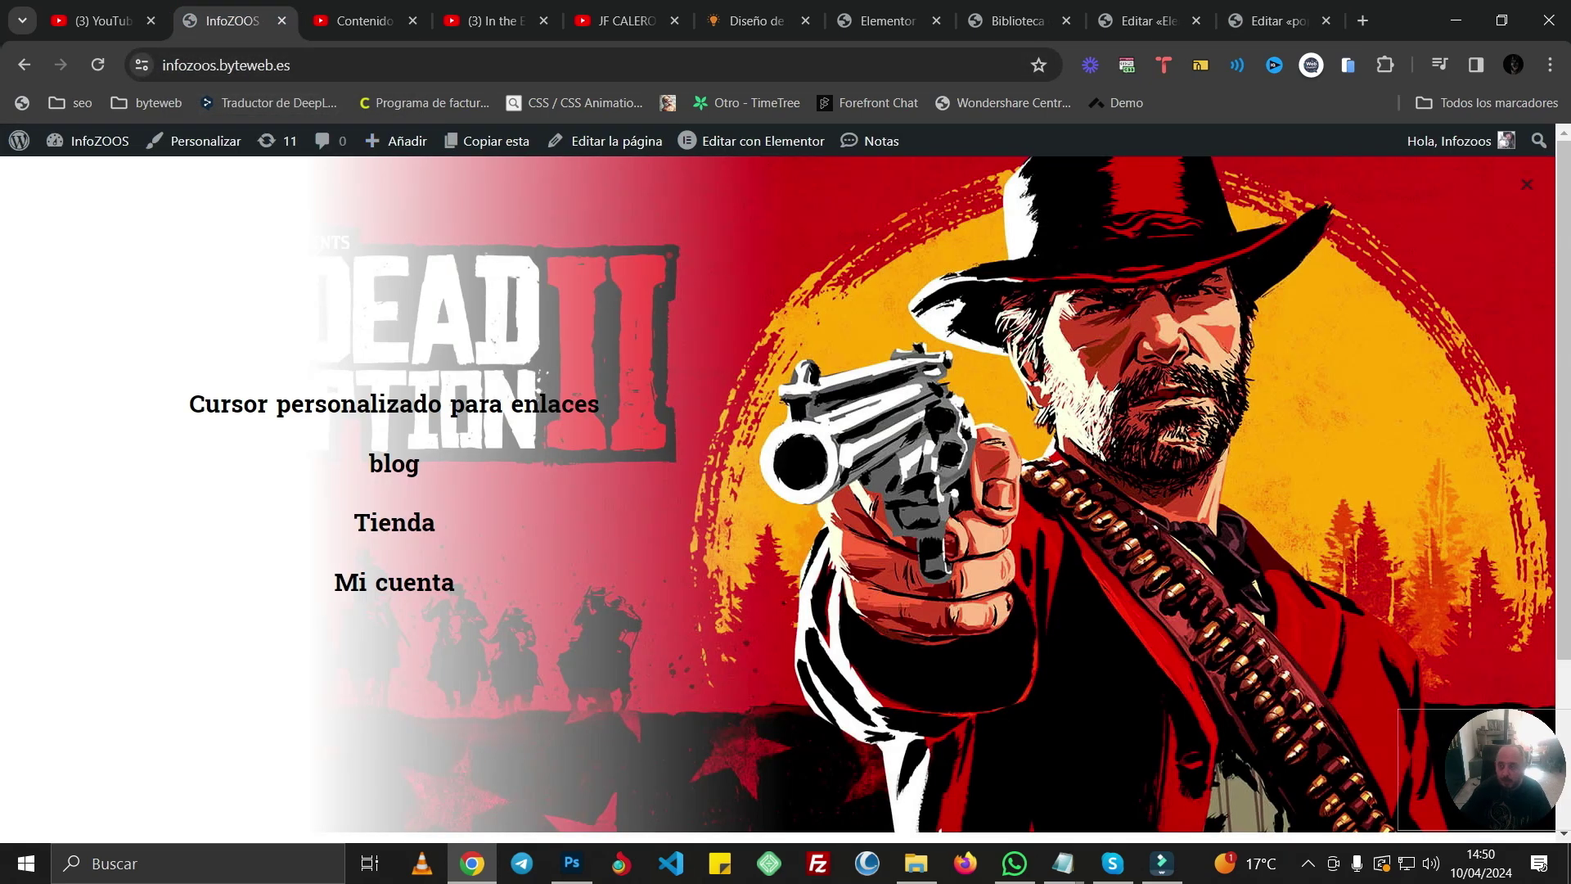
{"action": "left_click", "coordinate": [1527, 185]}
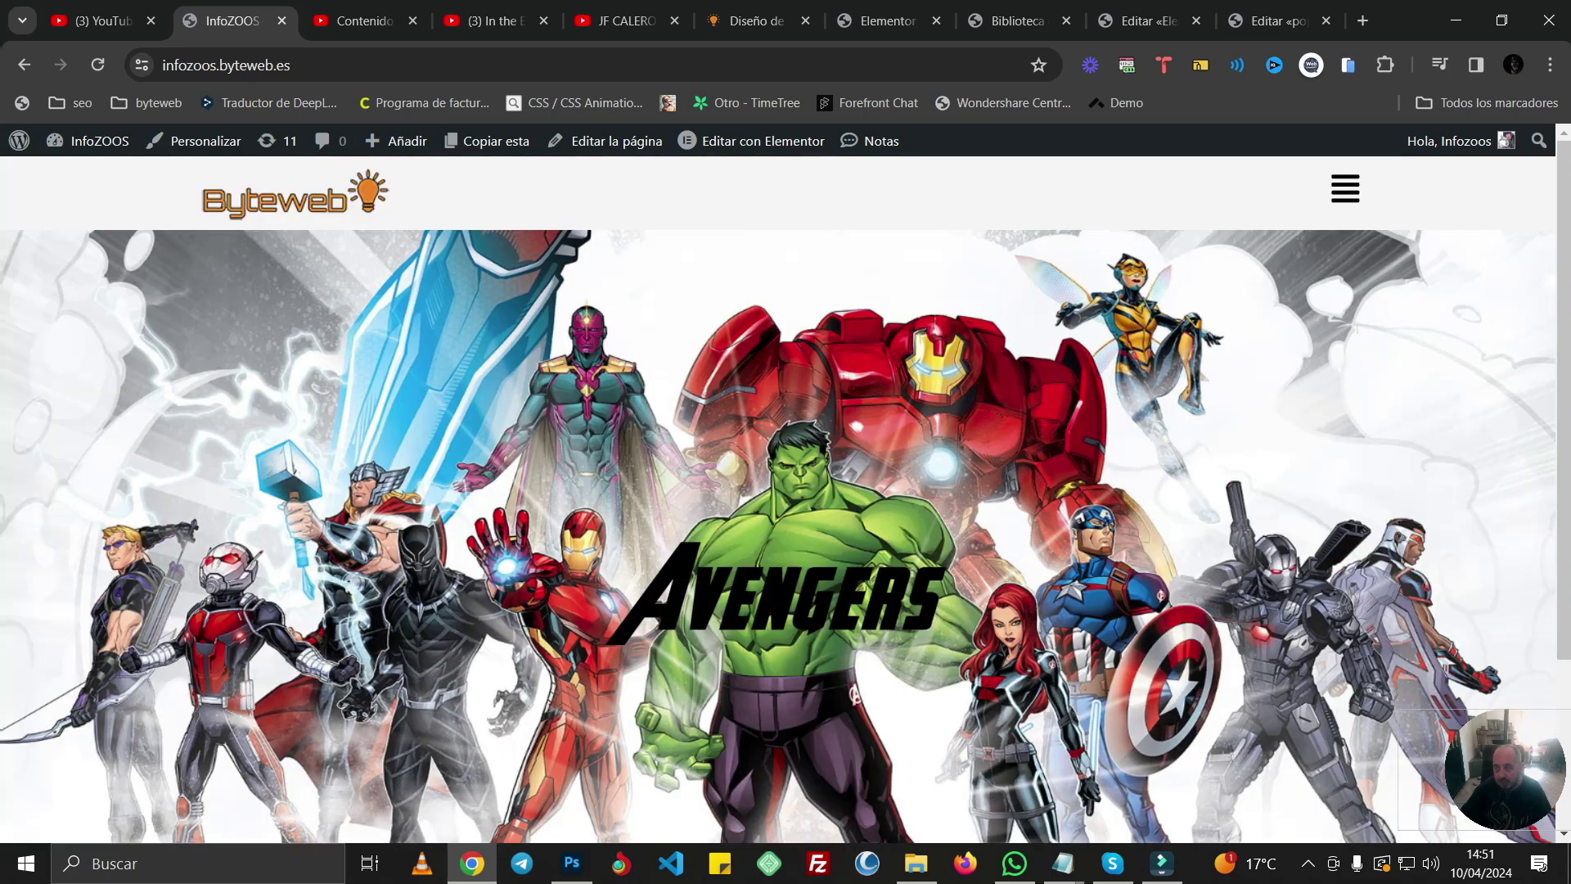
{"action": "scroll", "coordinate": [777, 499], "scroll_direction": "down", "scroll_amount": 1}
{"action": "scroll", "coordinate": [777, 499], "scroll_direction": "up", "scroll_amount": 1}
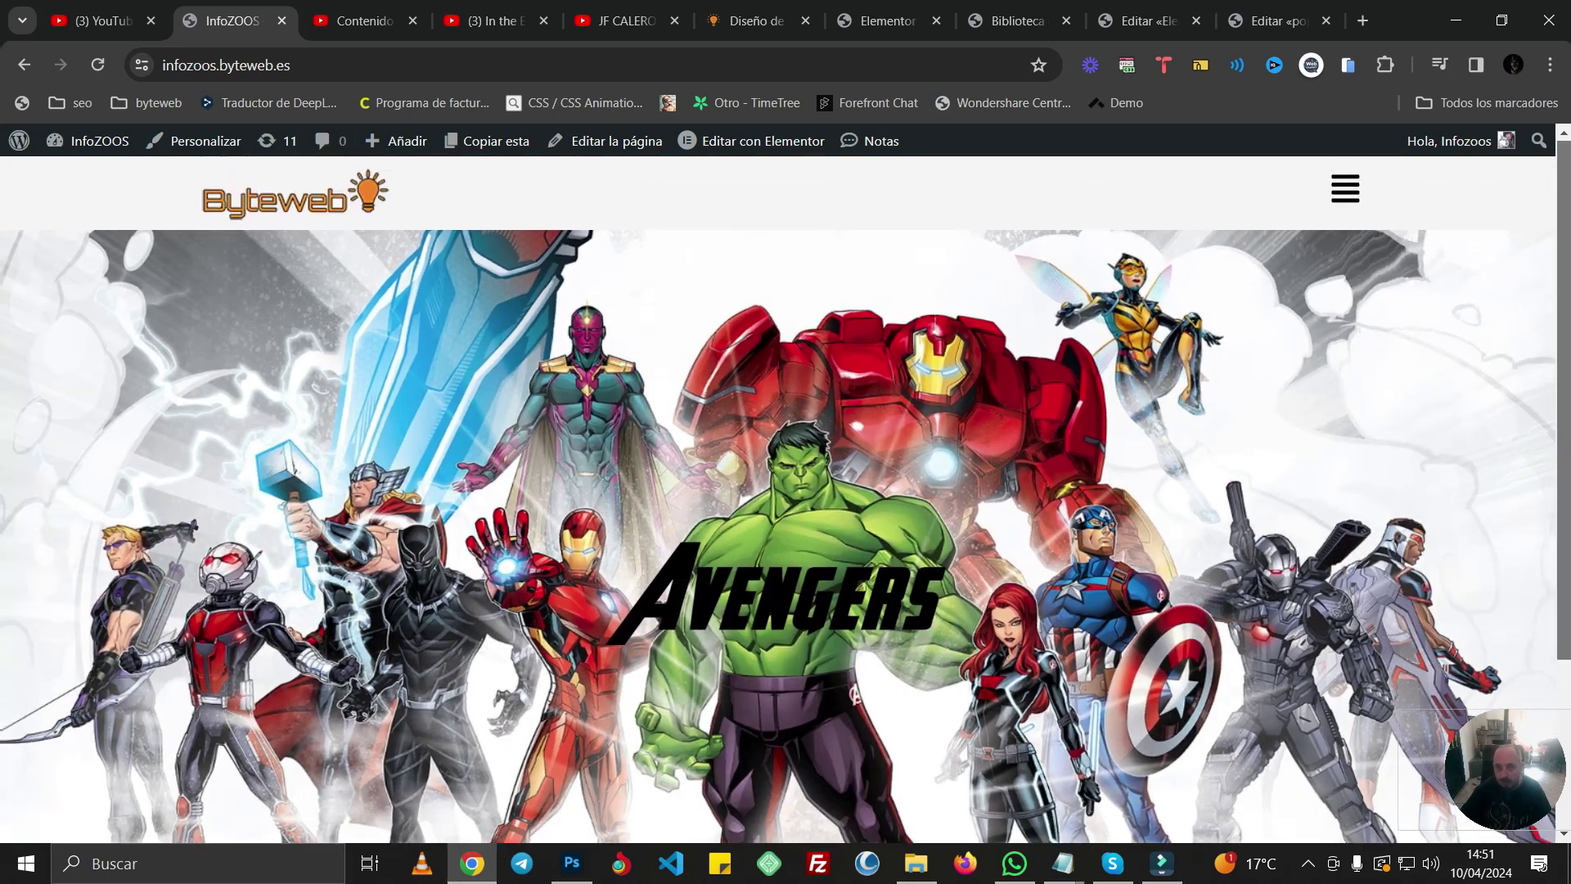
{"action": "left_click", "coordinate": [1345, 189]}
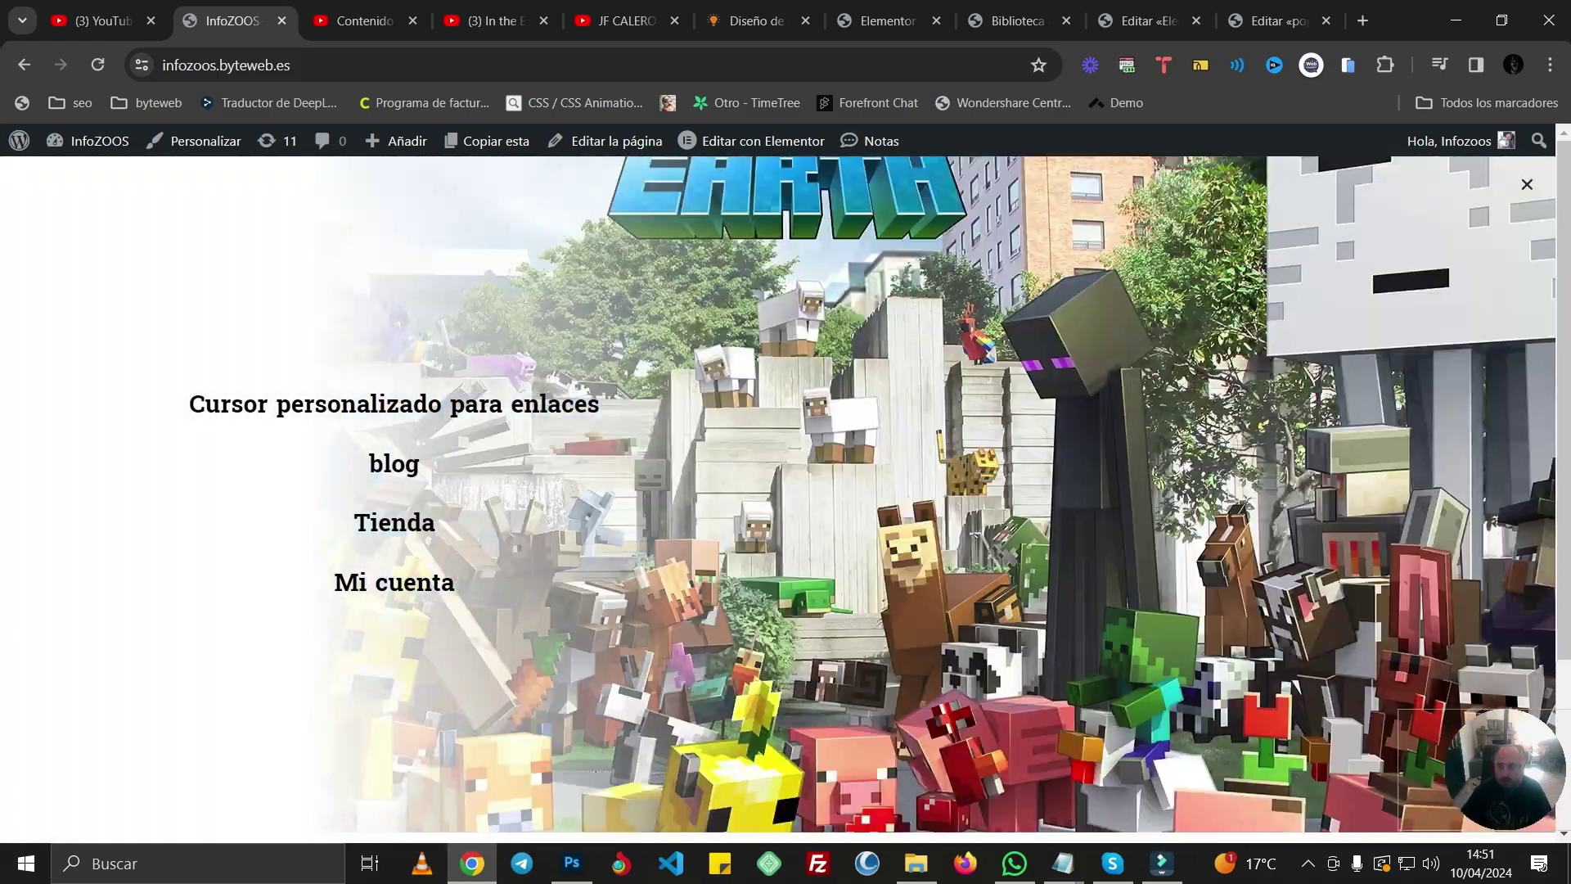
{"action": "key", "text": "Escape"}
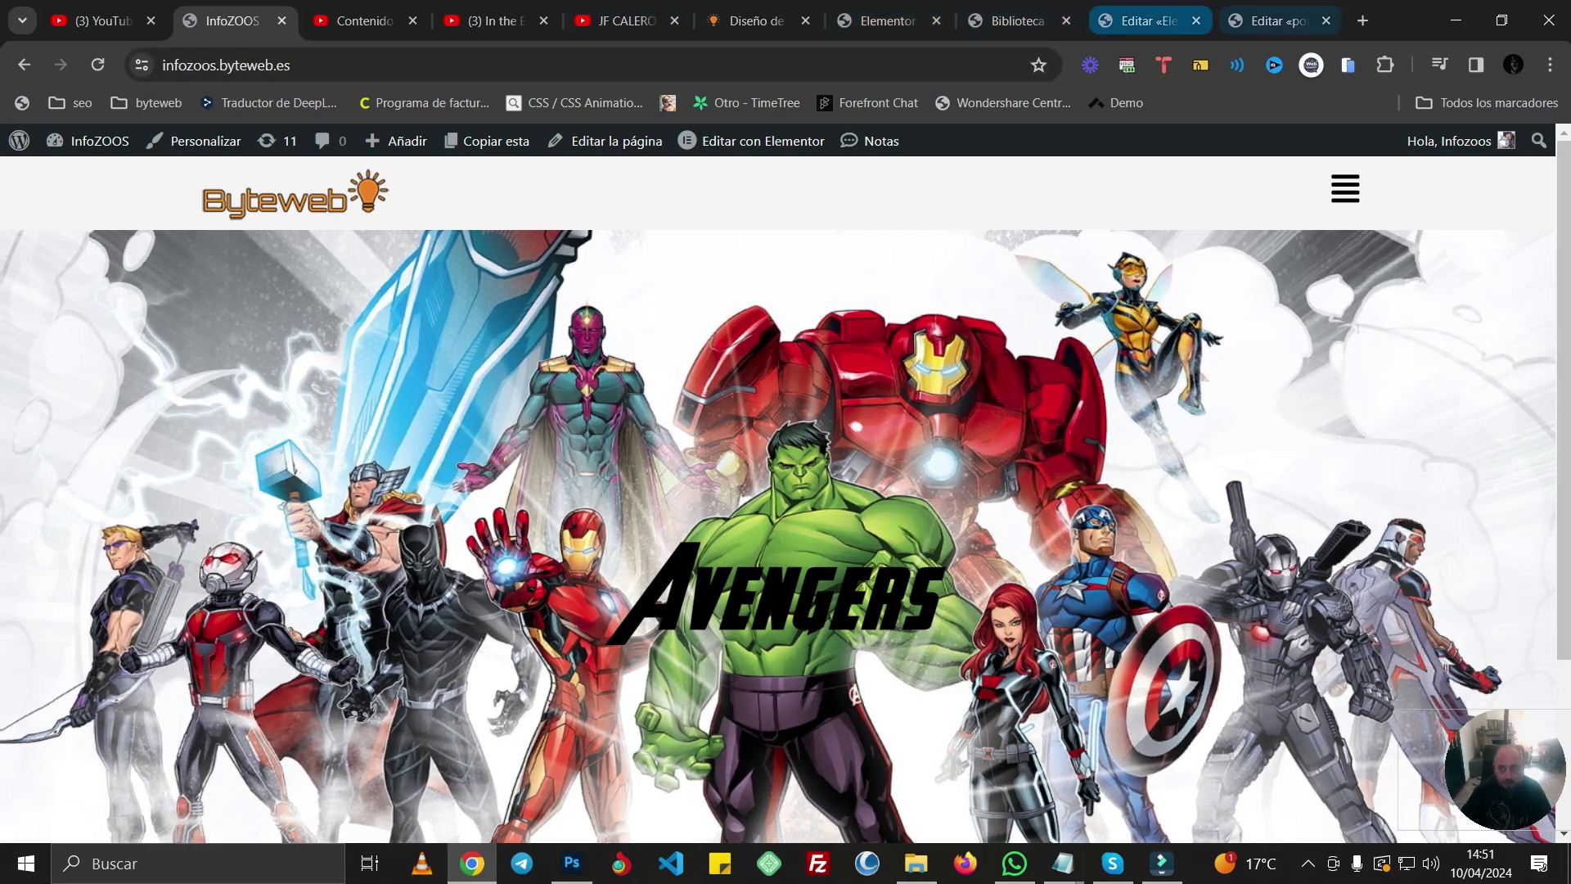
- Set the entrance animation to Fade In Right in the popup template's settings
{"action": "left_click", "coordinate": [1277, 21]}
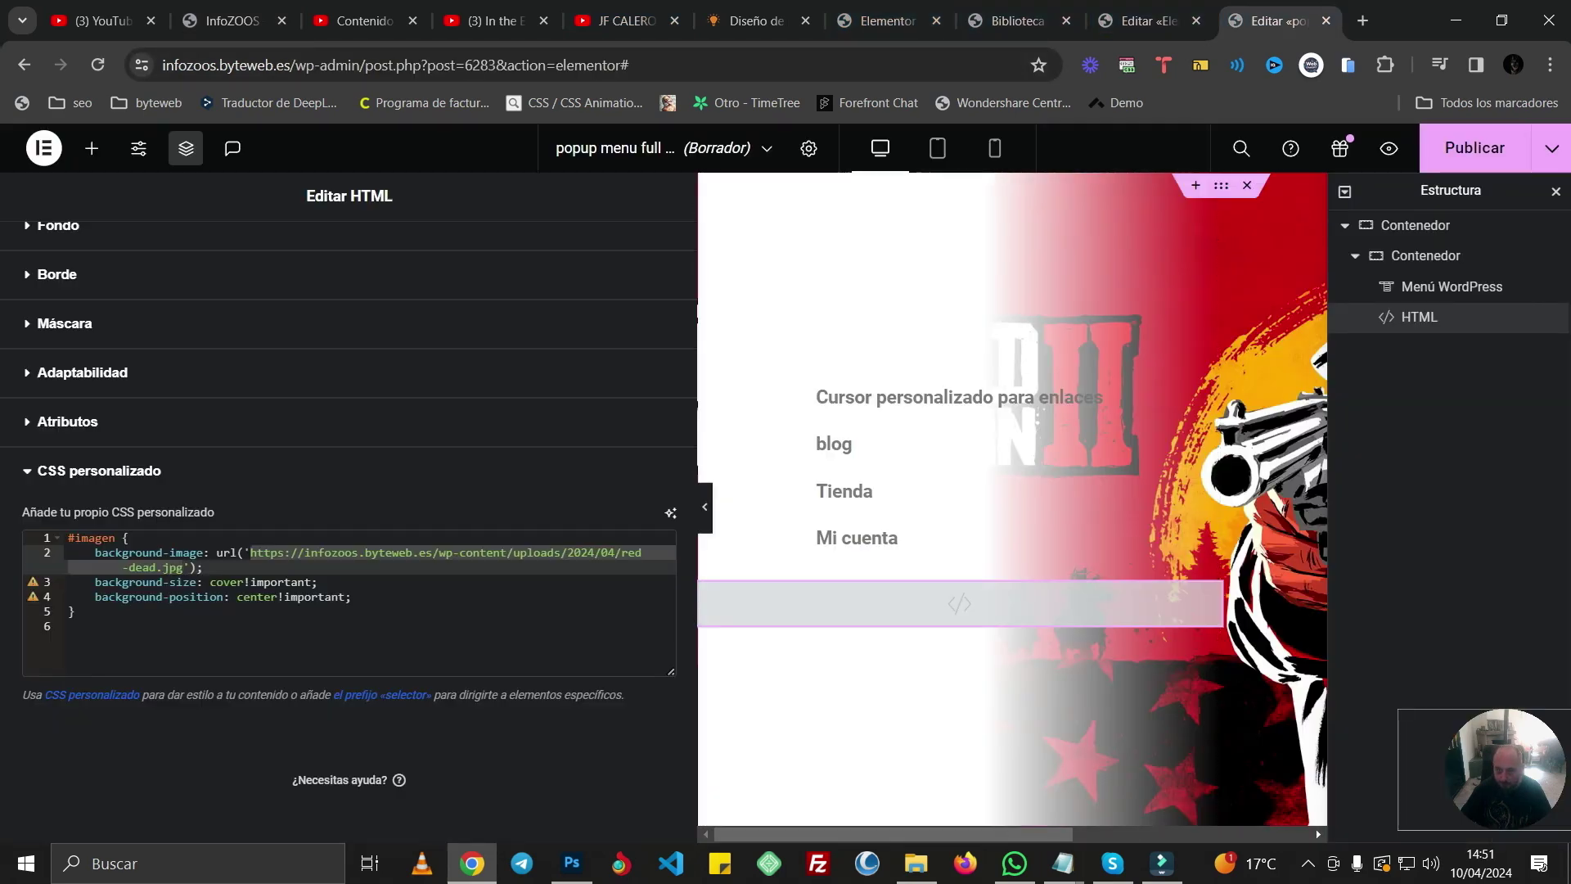
{"action": "left_click", "coordinate": [808, 148]}
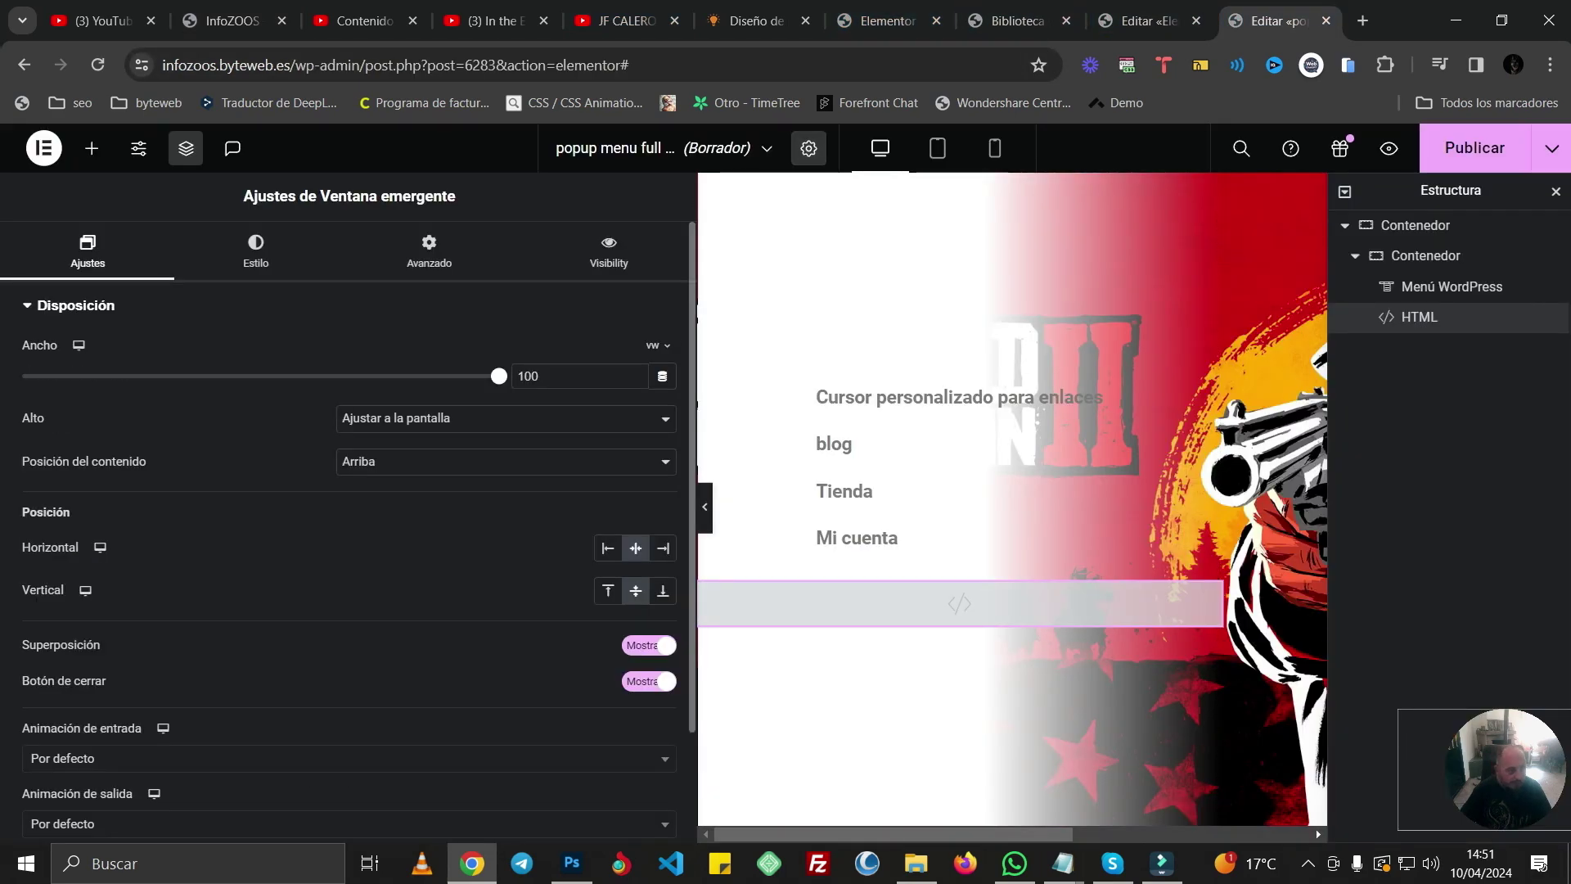
{"action": "scroll", "coordinate": [348, 507], "scroll_direction": "down", "scroll_amount": 2}
{"action": "left_click", "coordinate": [348, 624]}
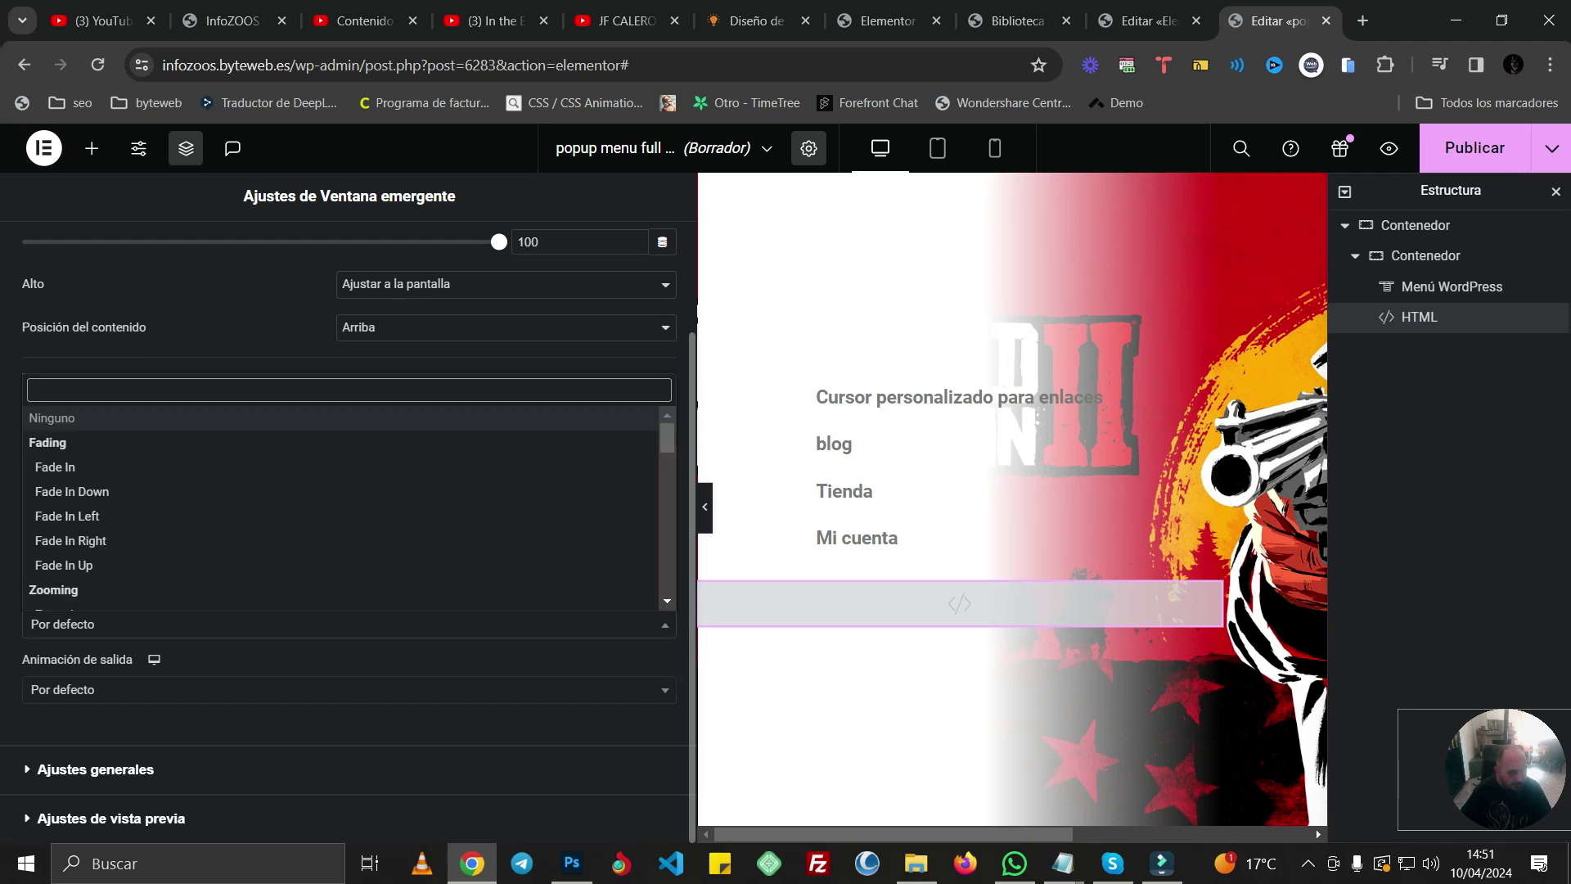
{"action": "left_click", "coordinate": [71, 540]}
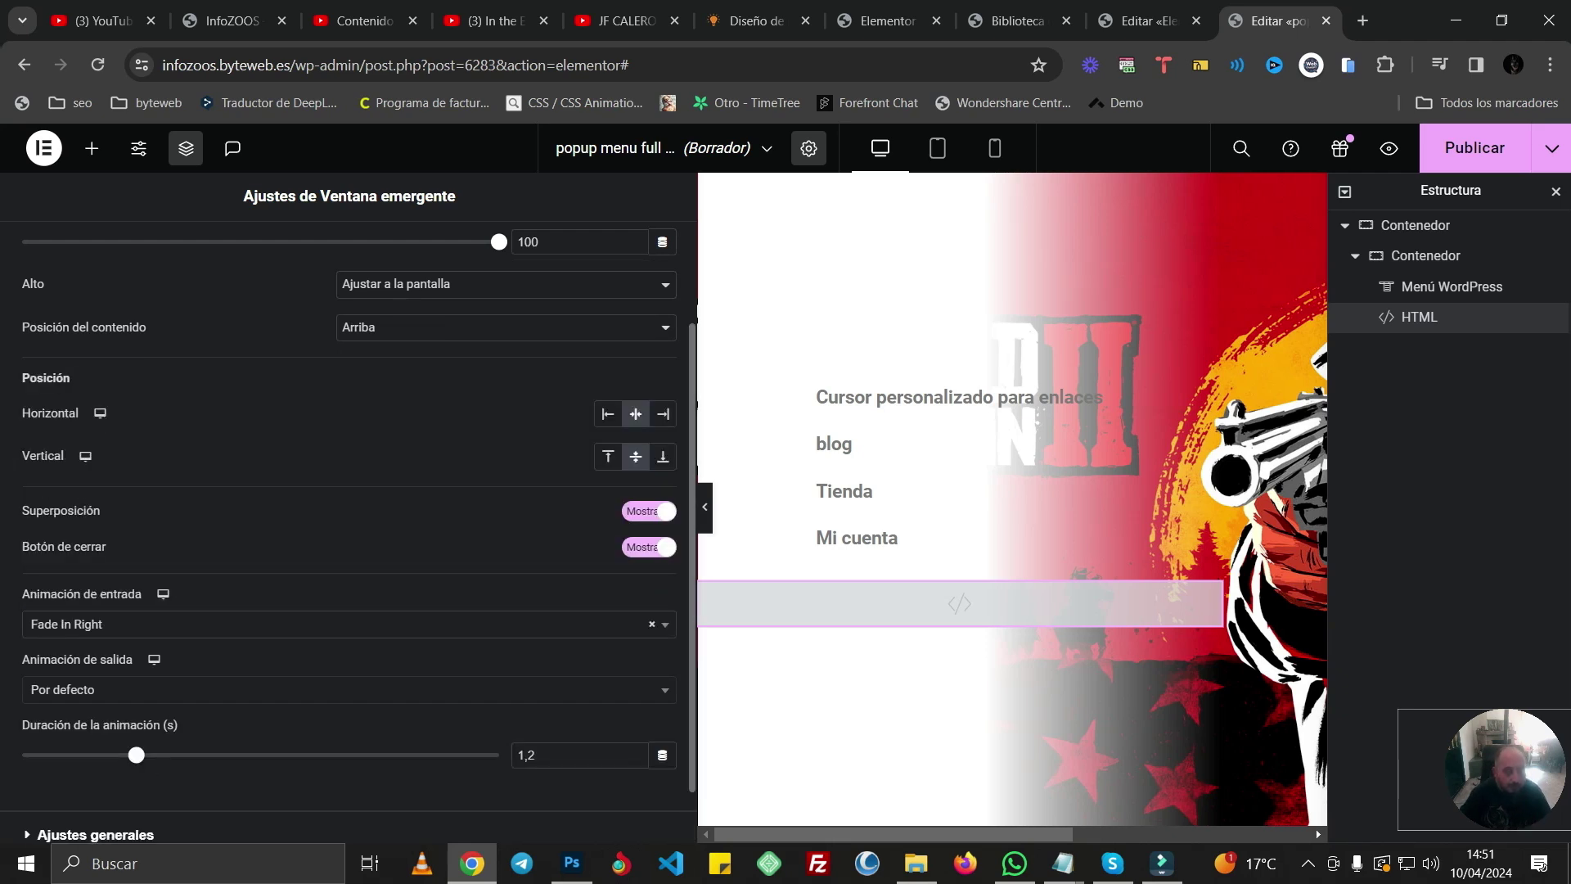
- Reload the live InfoZOOS home page to check its header, and return to the header template's editor
{"action": "key", "text": "ctrl+2"}
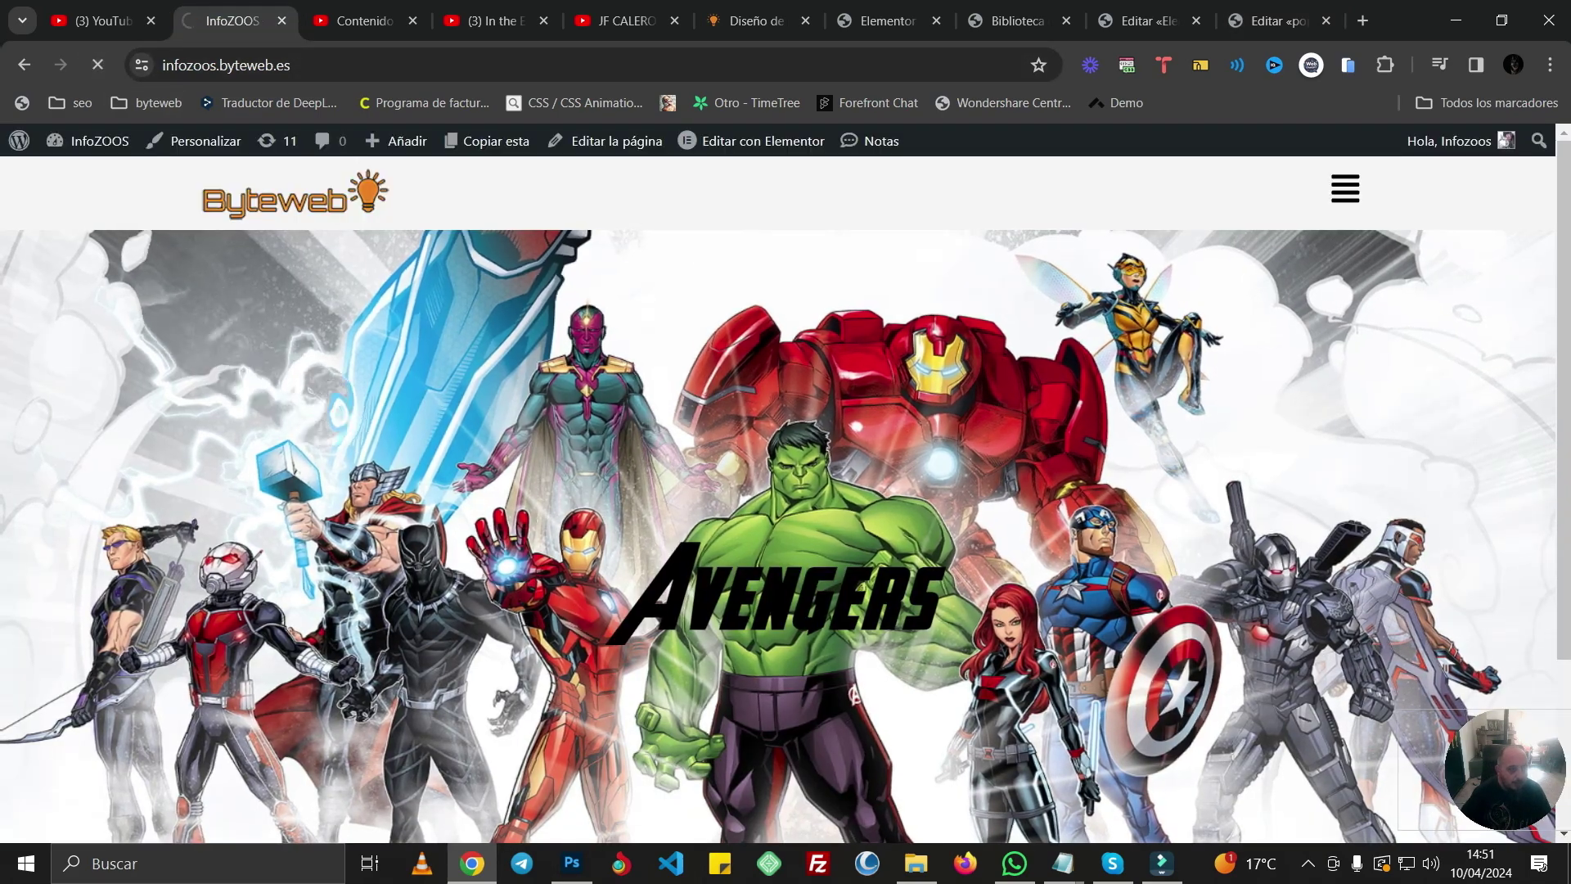
{"action": "key", "text": "F5"}
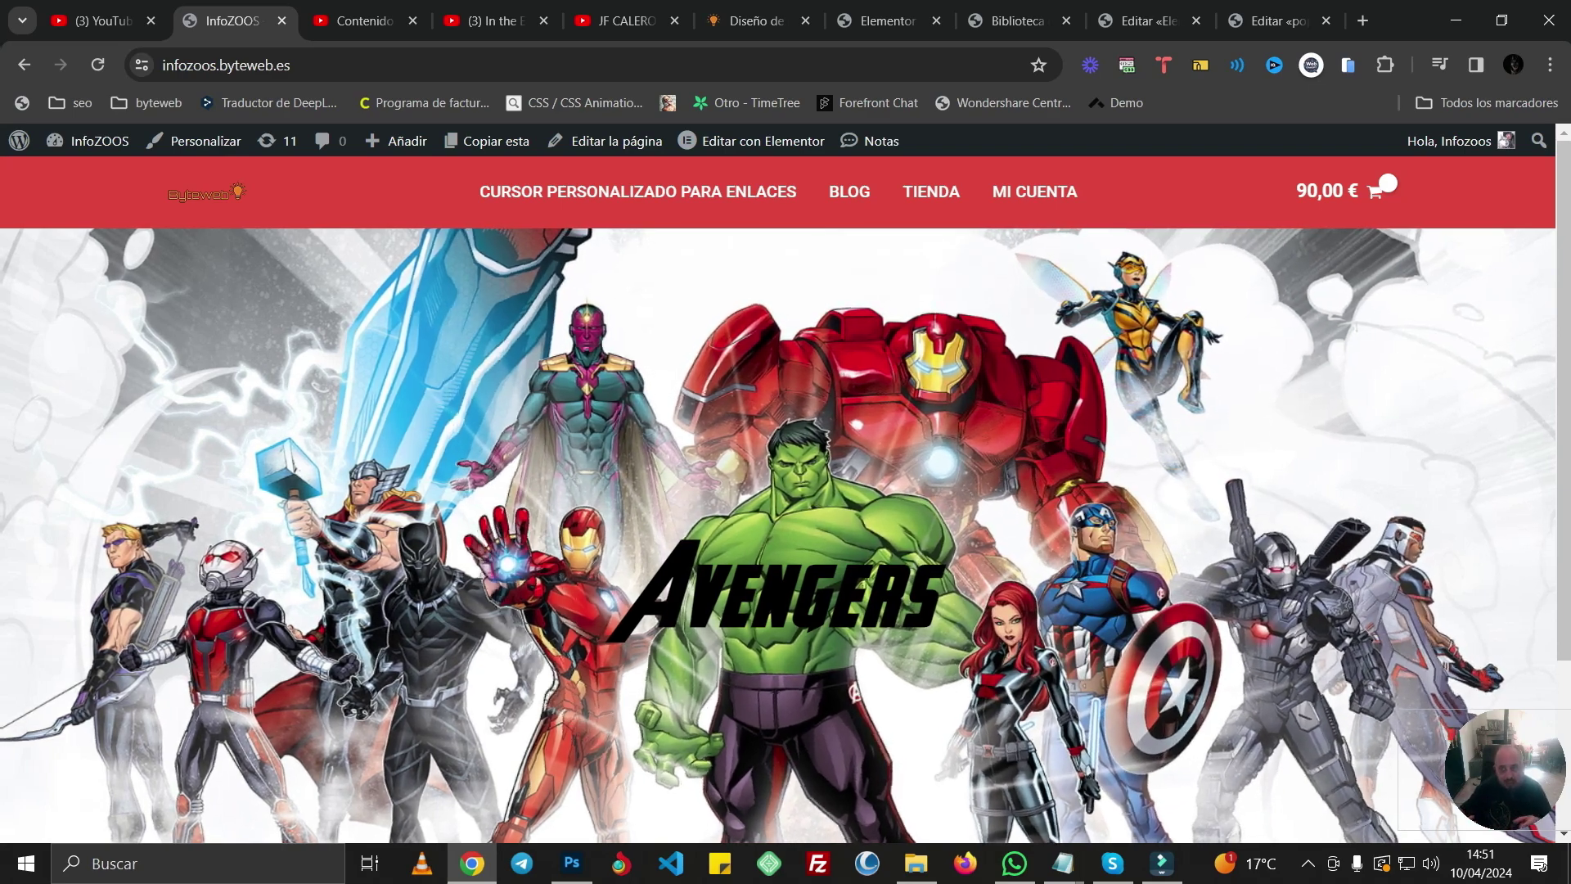
{"action": "left_click", "coordinate": [1148, 22]}
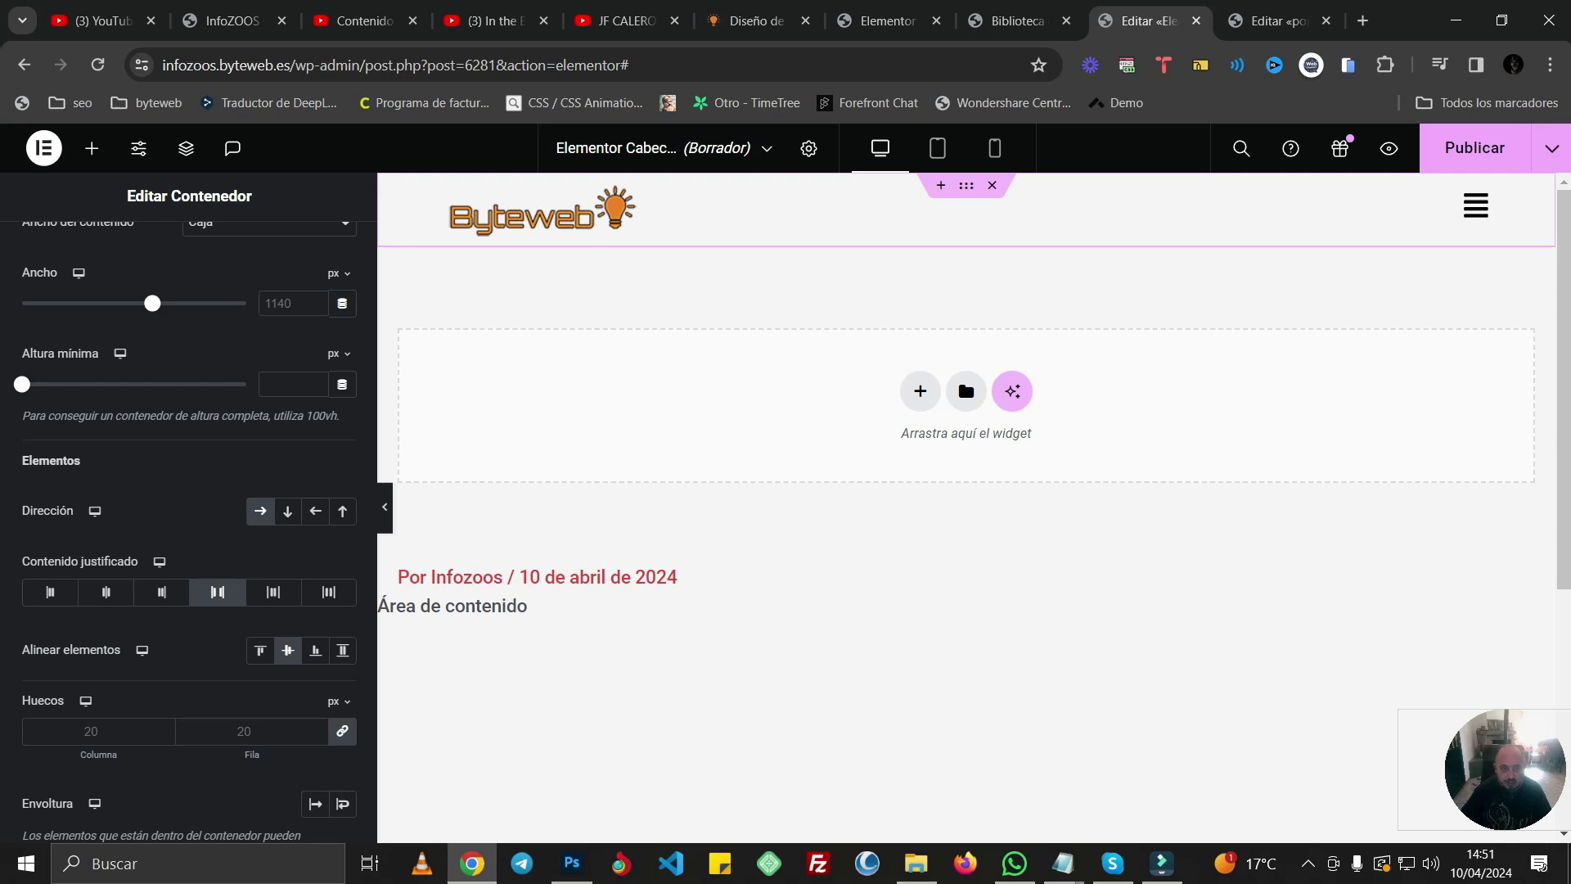
- Publish the full-screen menu popup template without adding any display conditions, triggers or advanced rules
{"action": "left_click", "coordinate": [1278, 22]}
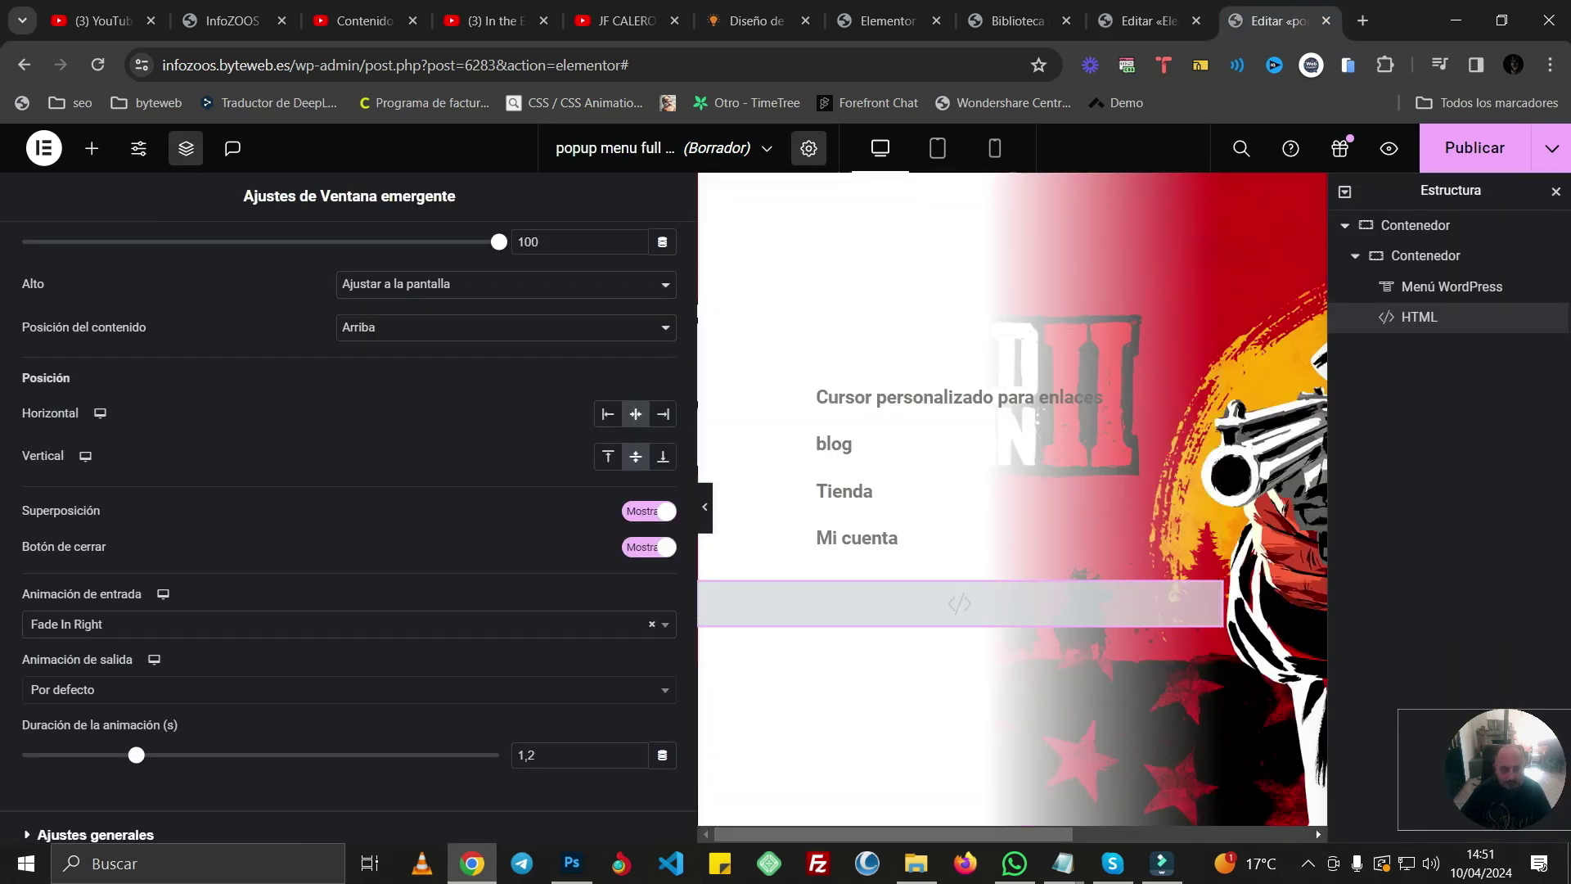
{"action": "left_click_drag", "start_coordinate": [697, 393], "coordinate": [417, 393]}
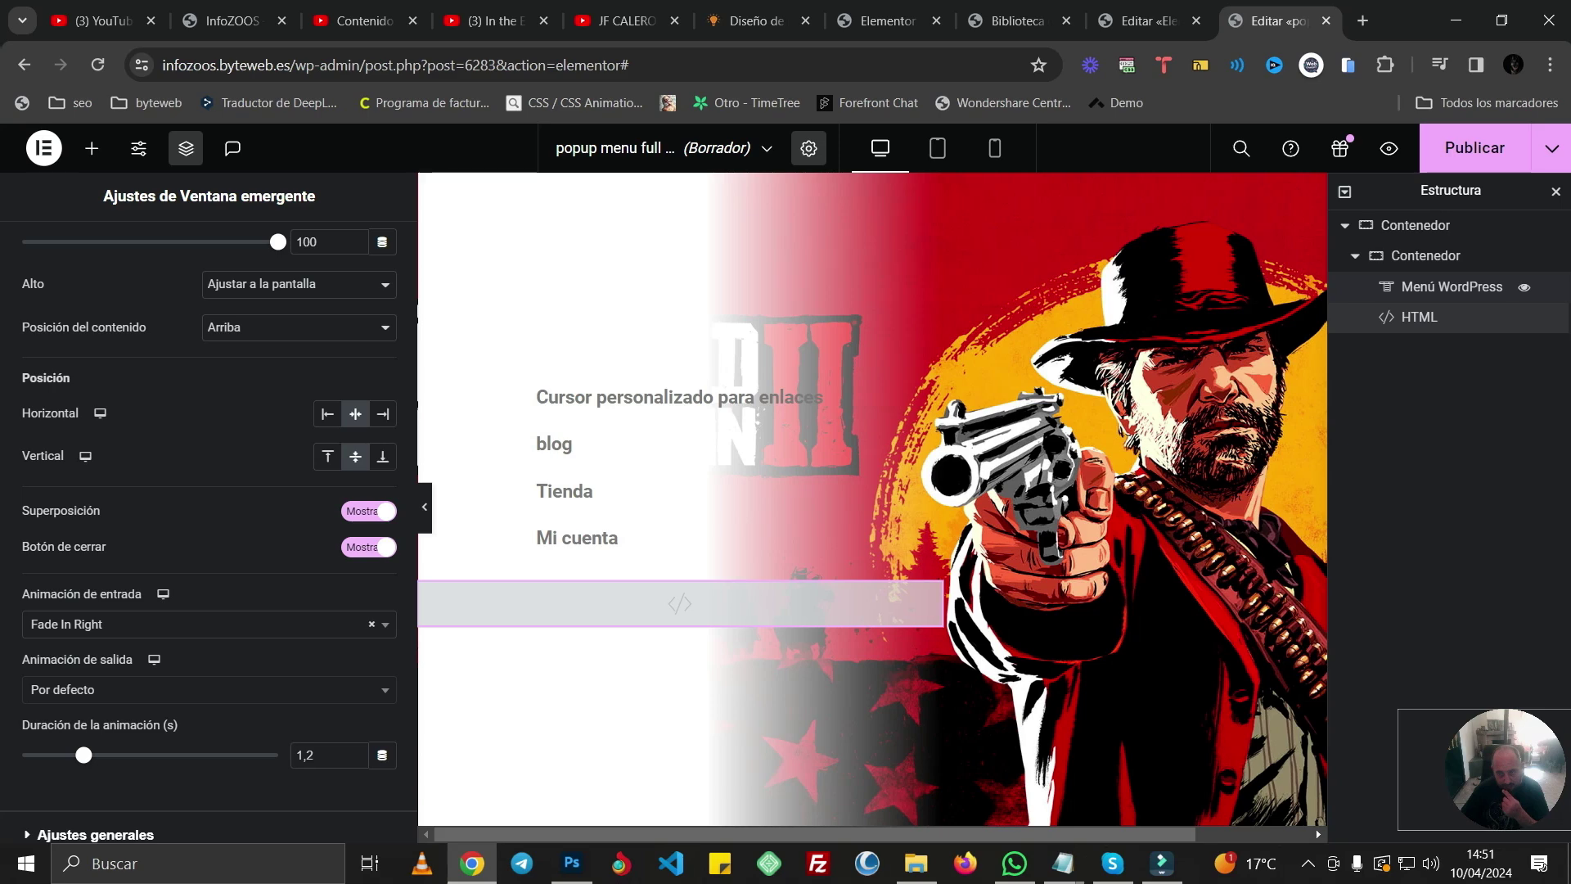
{"action": "left_click", "coordinate": [1474, 147]}
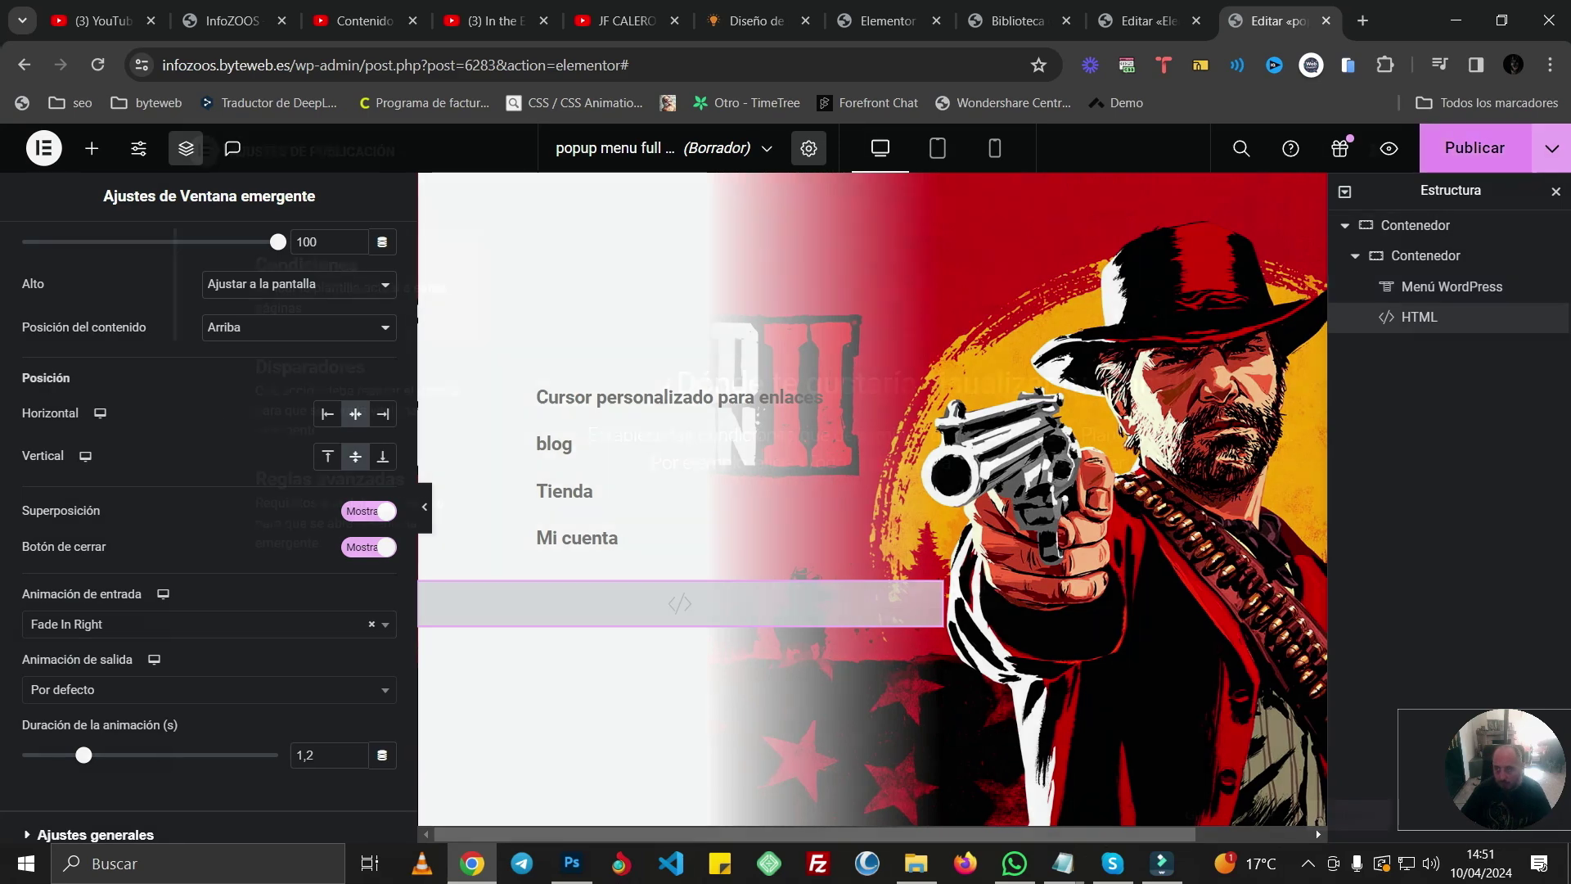
{"action": "left_click", "coordinate": [1318, 816]}
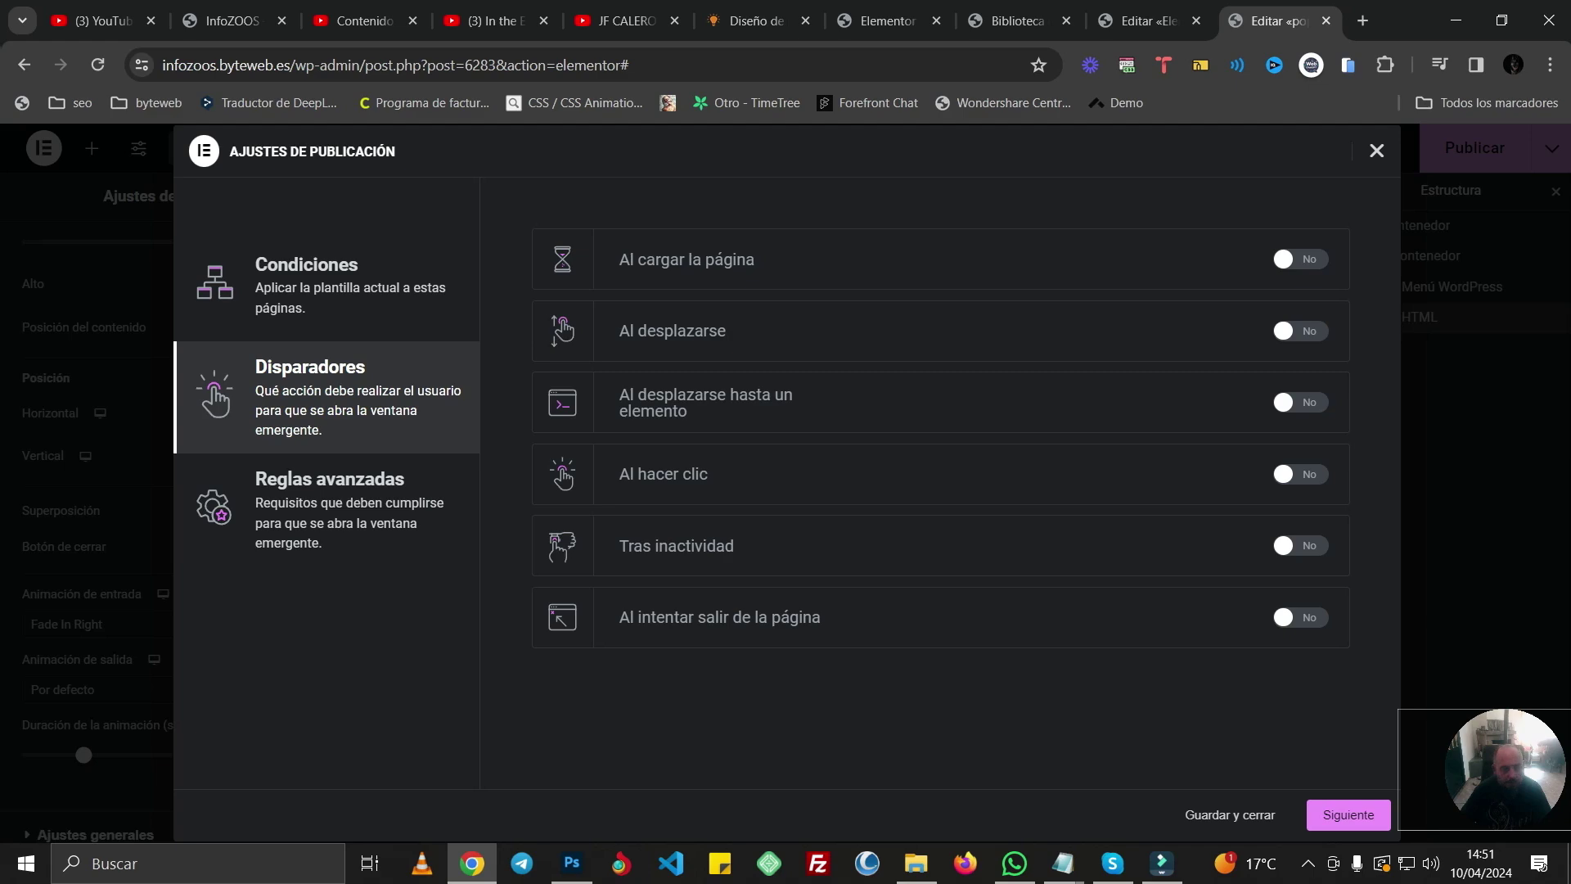
{"action": "left_click", "coordinate": [1333, 816]}
{"action": "left_click", "coordinate": [1329, 814]}
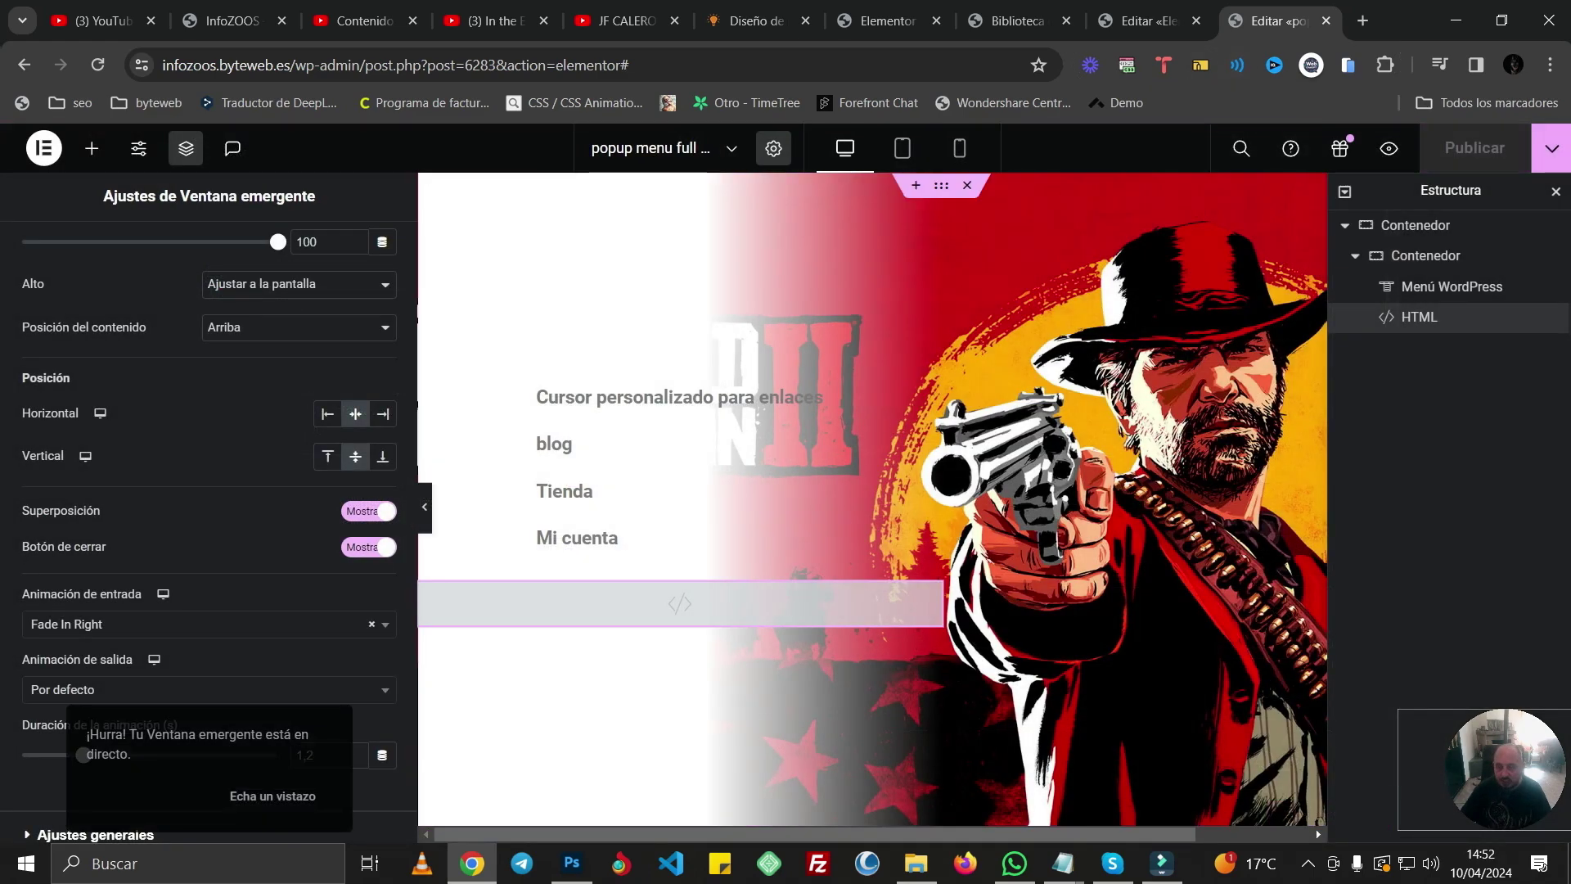
- Publish the header template with a display condition added
{"action": "left_click", "coordinate": [1145, 21]}
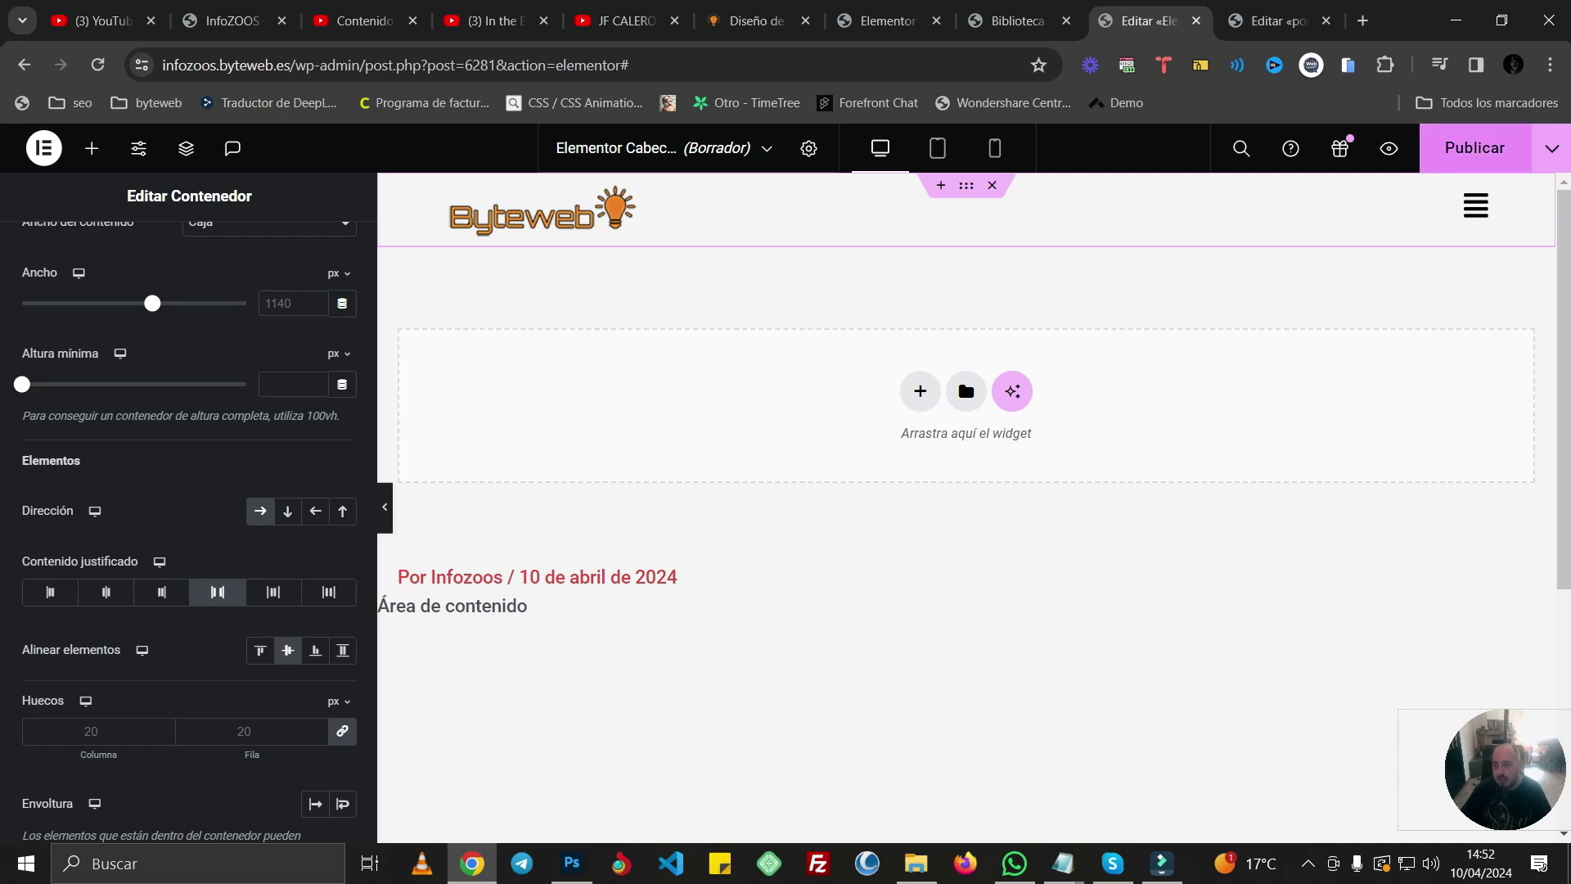
{"action": "left_click", "coordinate": [1474, 148]}
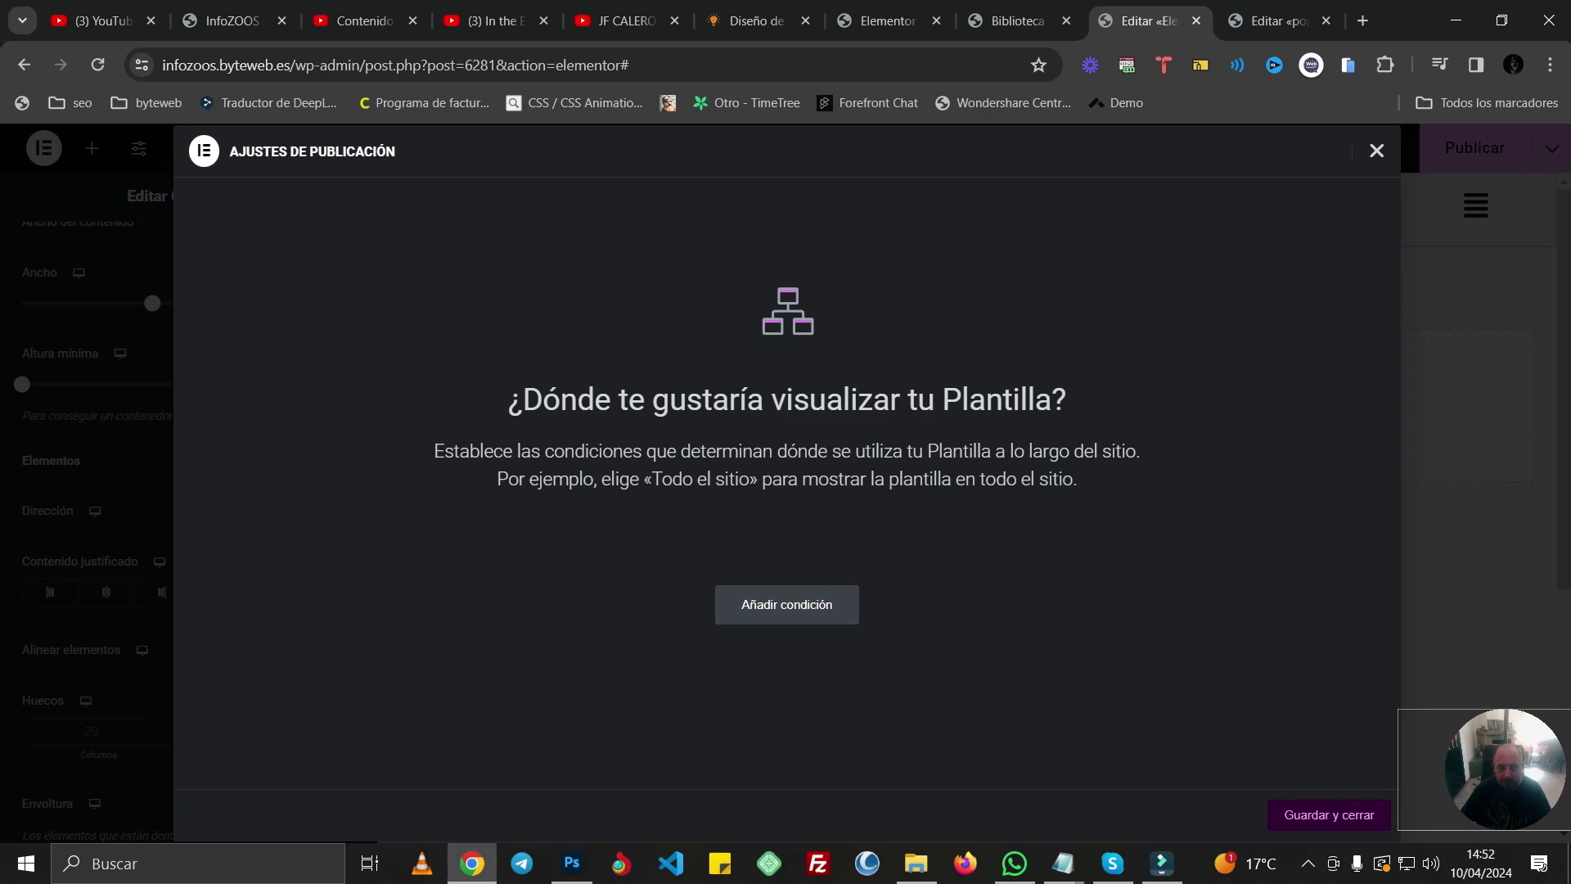
{"action": "left_click", "coordinate": [786, 604]}
{"action": "left_click", "coordinate": [1329, 814]}
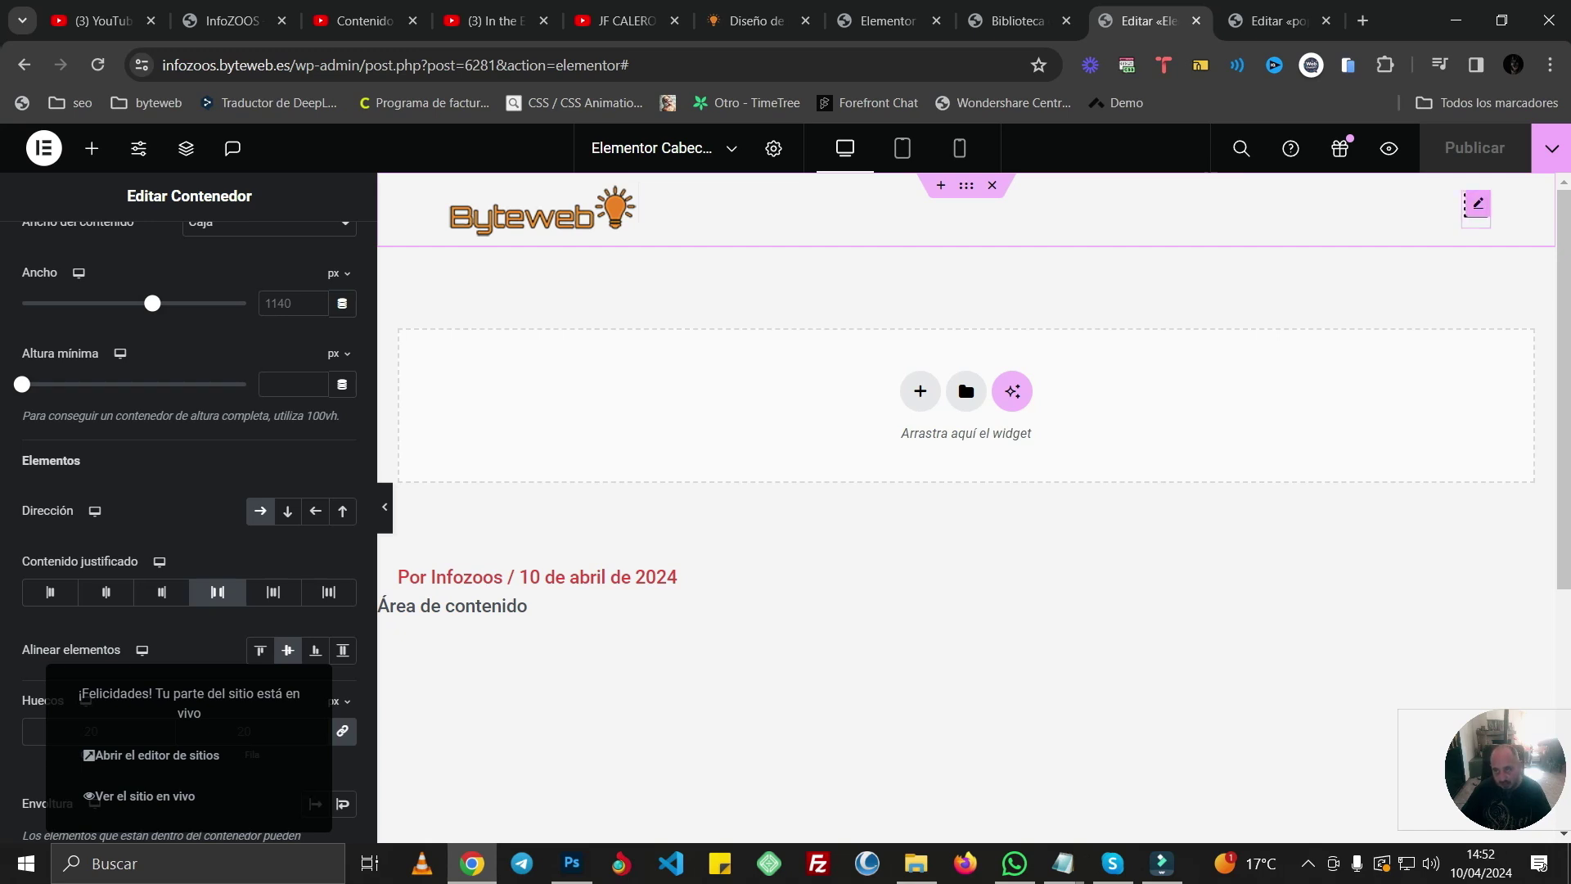
{"action": "left_click", "coordinate": [1478, 204]}
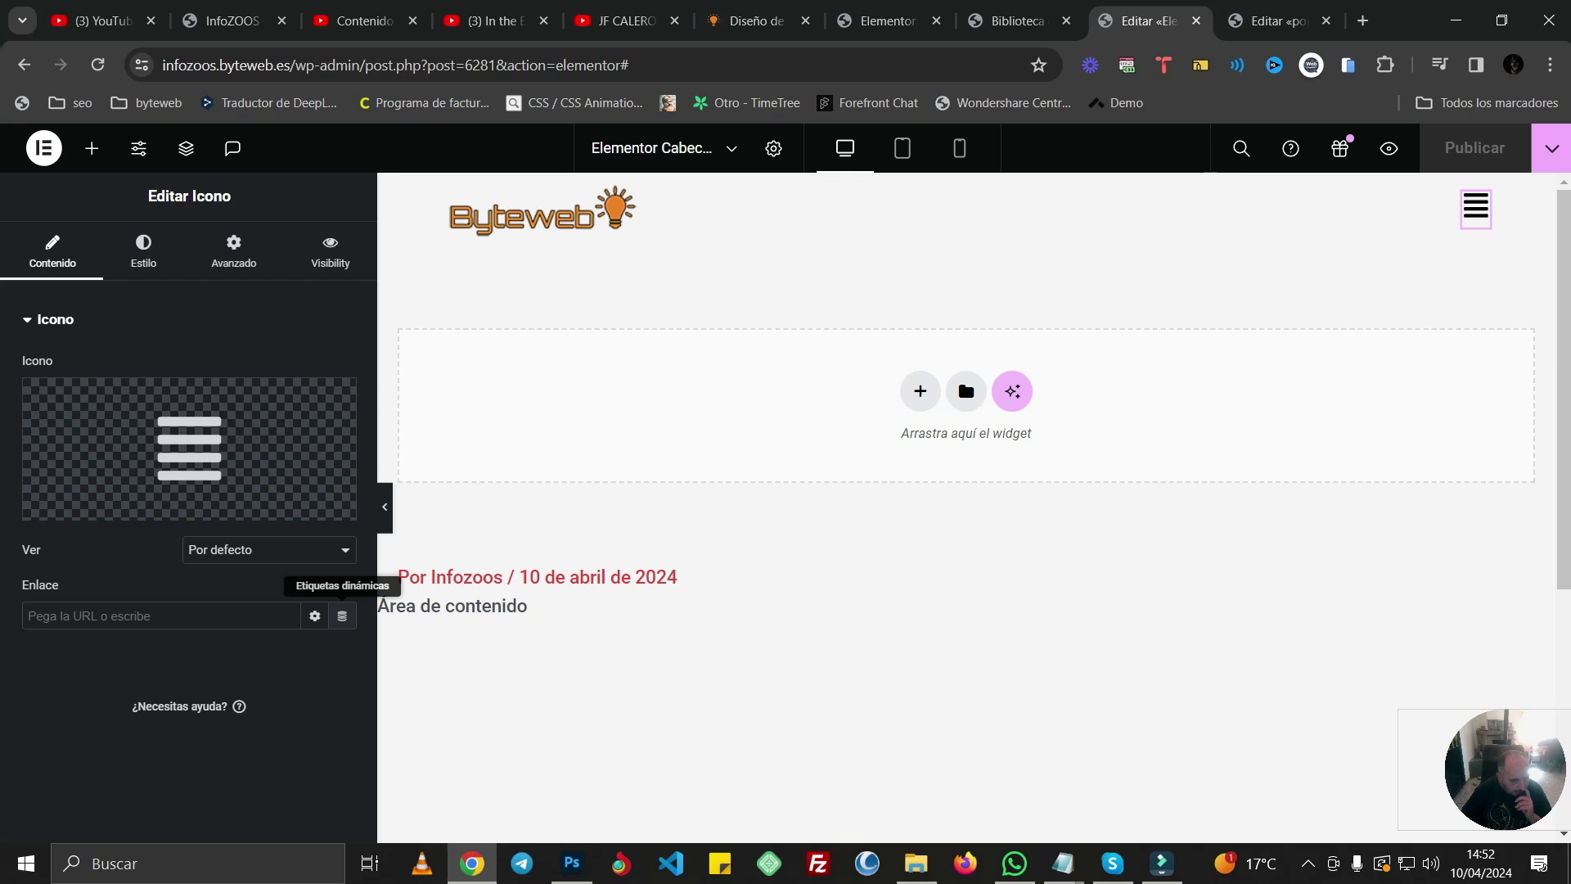
{"action": "left_click", "coordinate": [342, 616]}
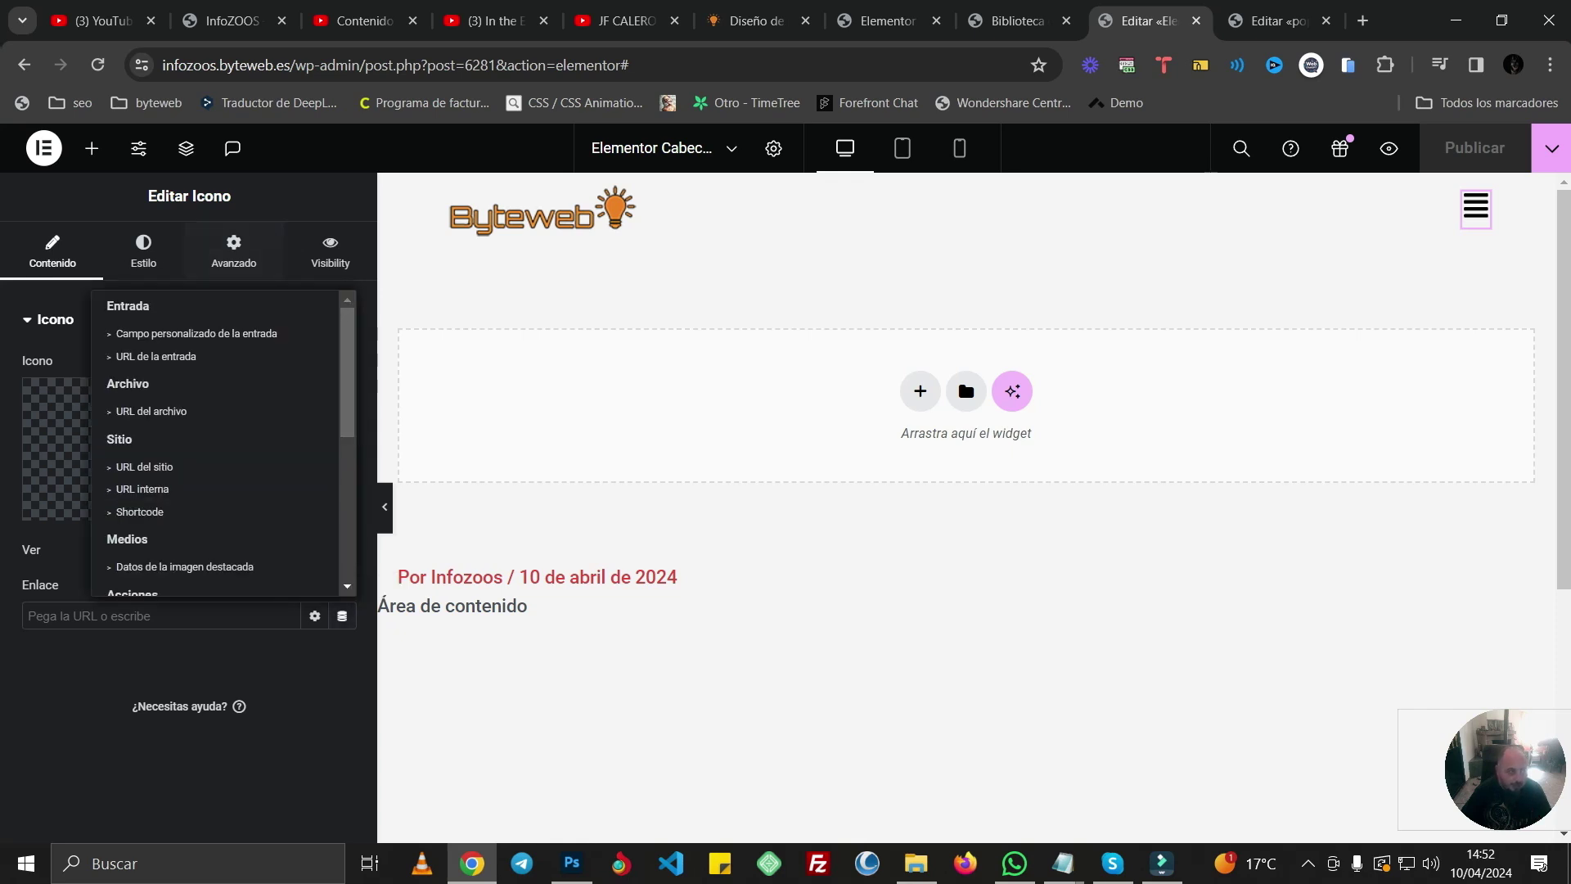
{"action": "key", "text": "F5"}
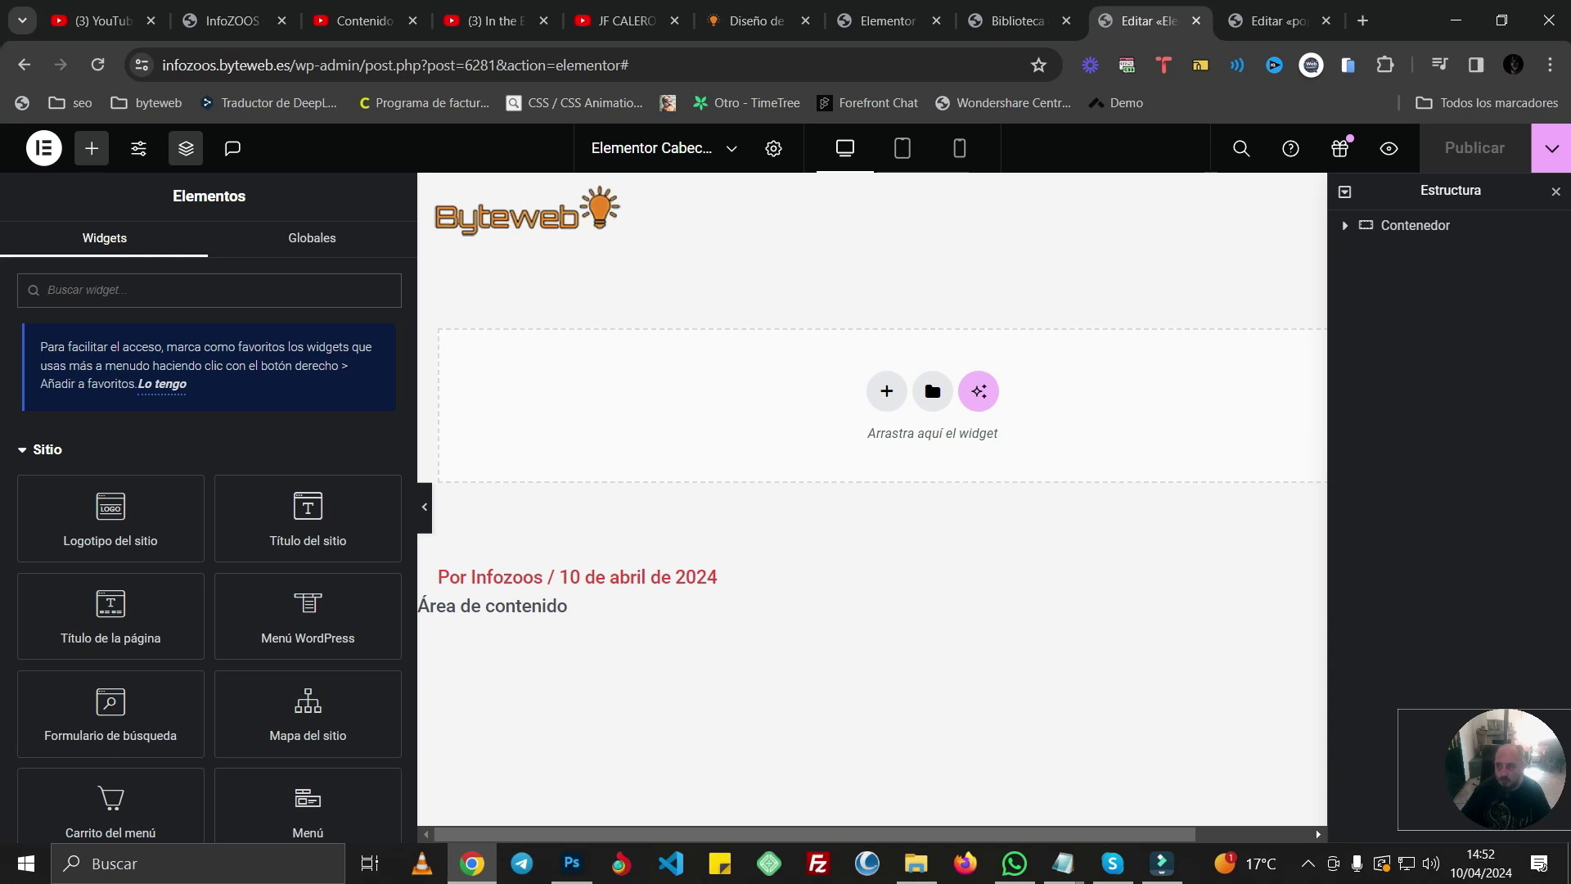
- Link the header's menu icon to a dynamic Ventana emergente action that opens the "popup menu full screen" template
{"action": "left_click", "coordinate": [1555, 192]}
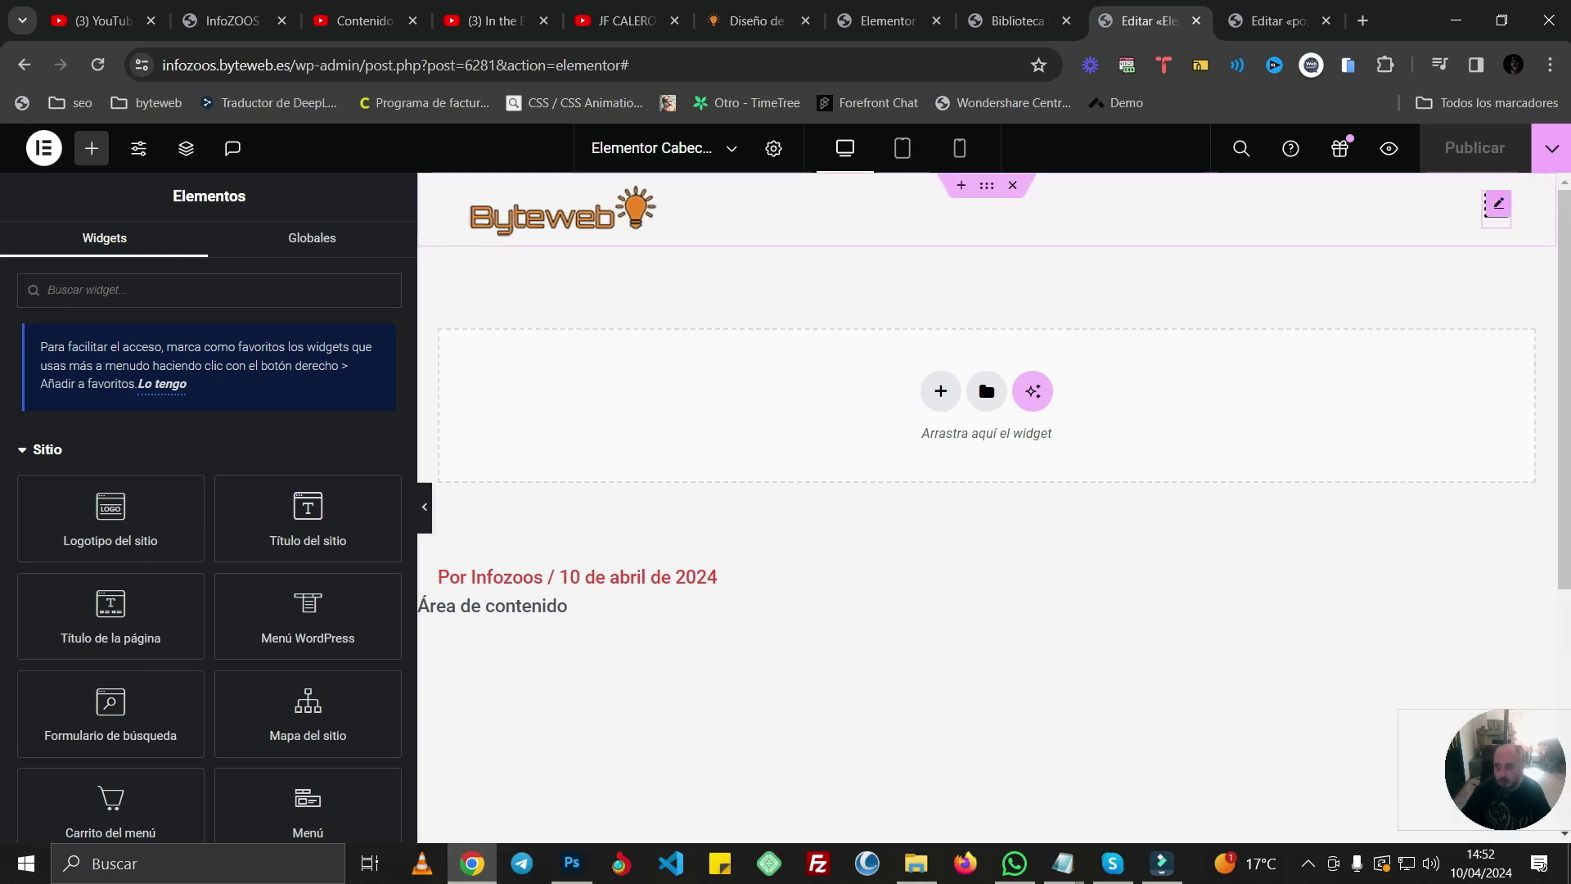
{"action": "left_click", "coordinate": [1498, 204]}
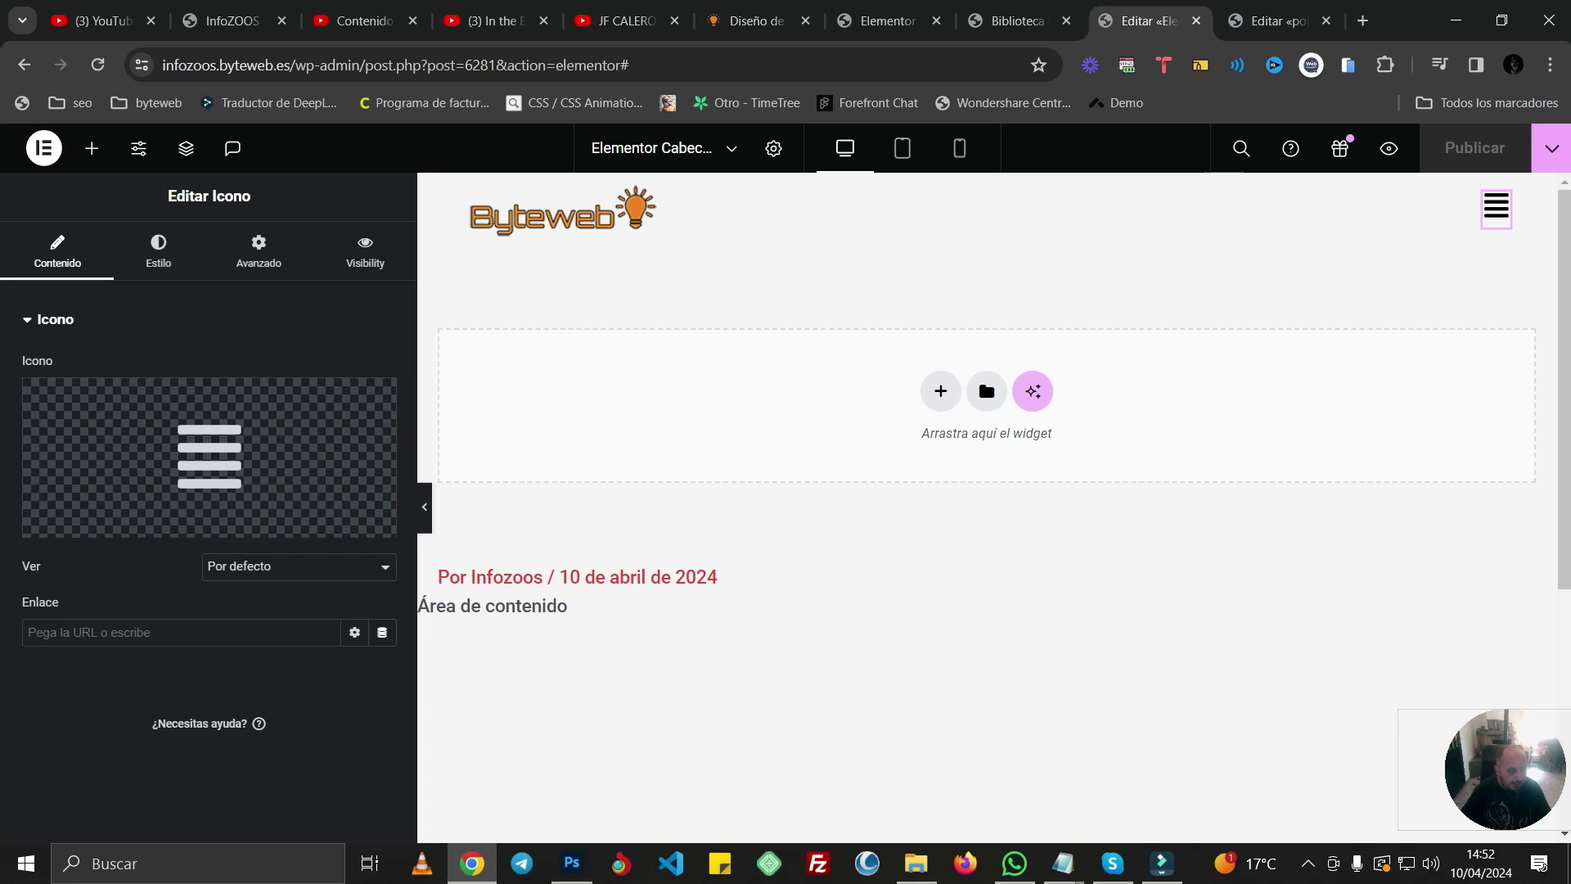
{"action": "left_click", "coordinate": [382, 632]}
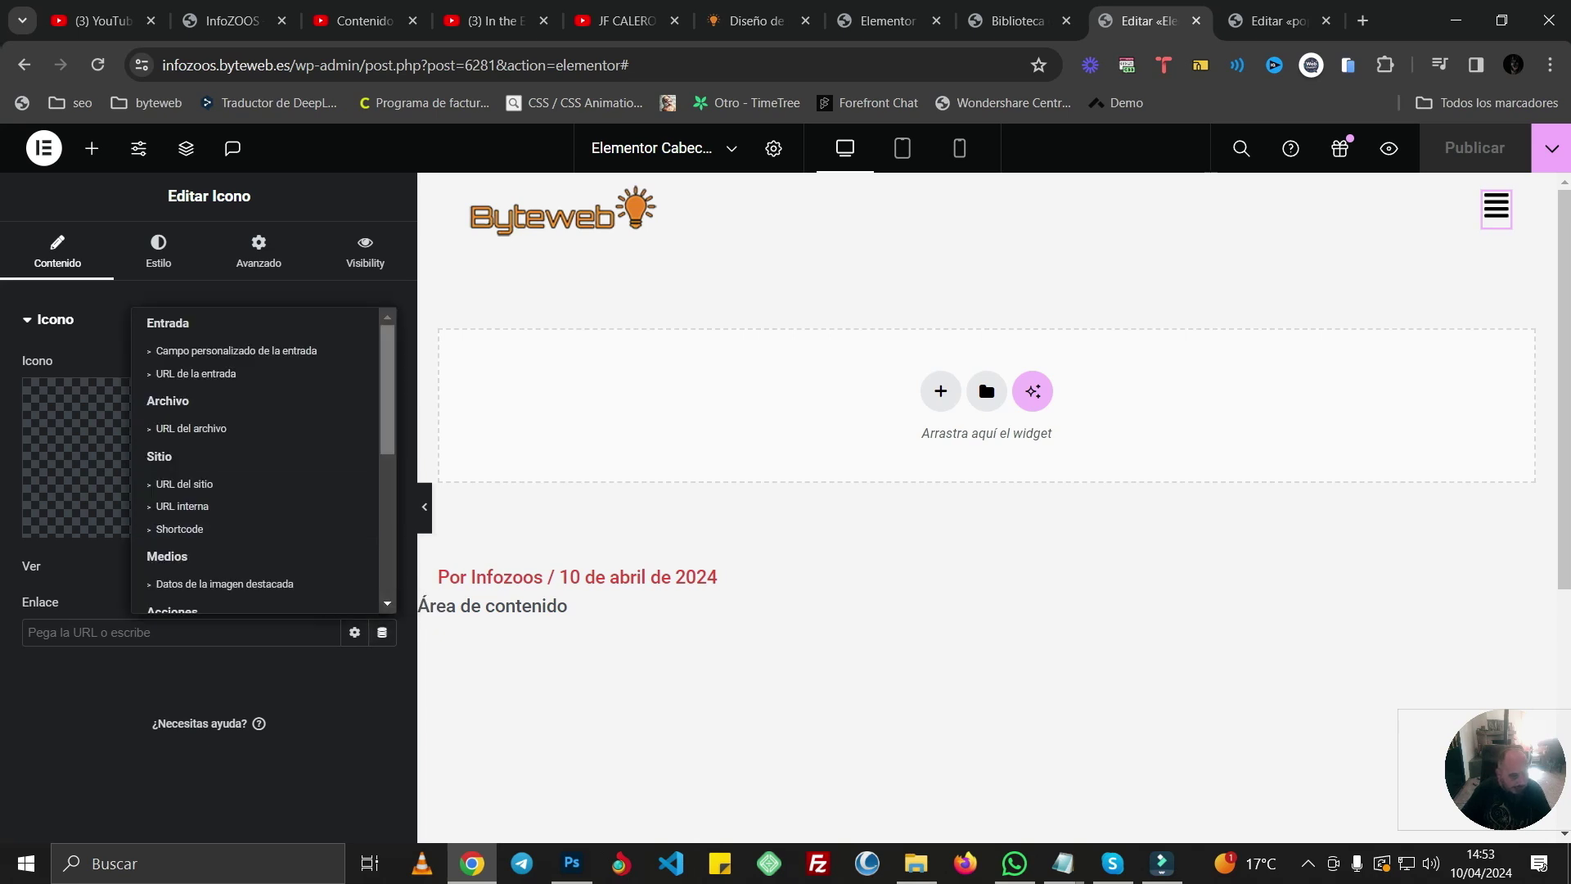
{"action": "scroll", "coordinate": [263, 460], "scroll_direction": "down", "scroll_amount": 3}
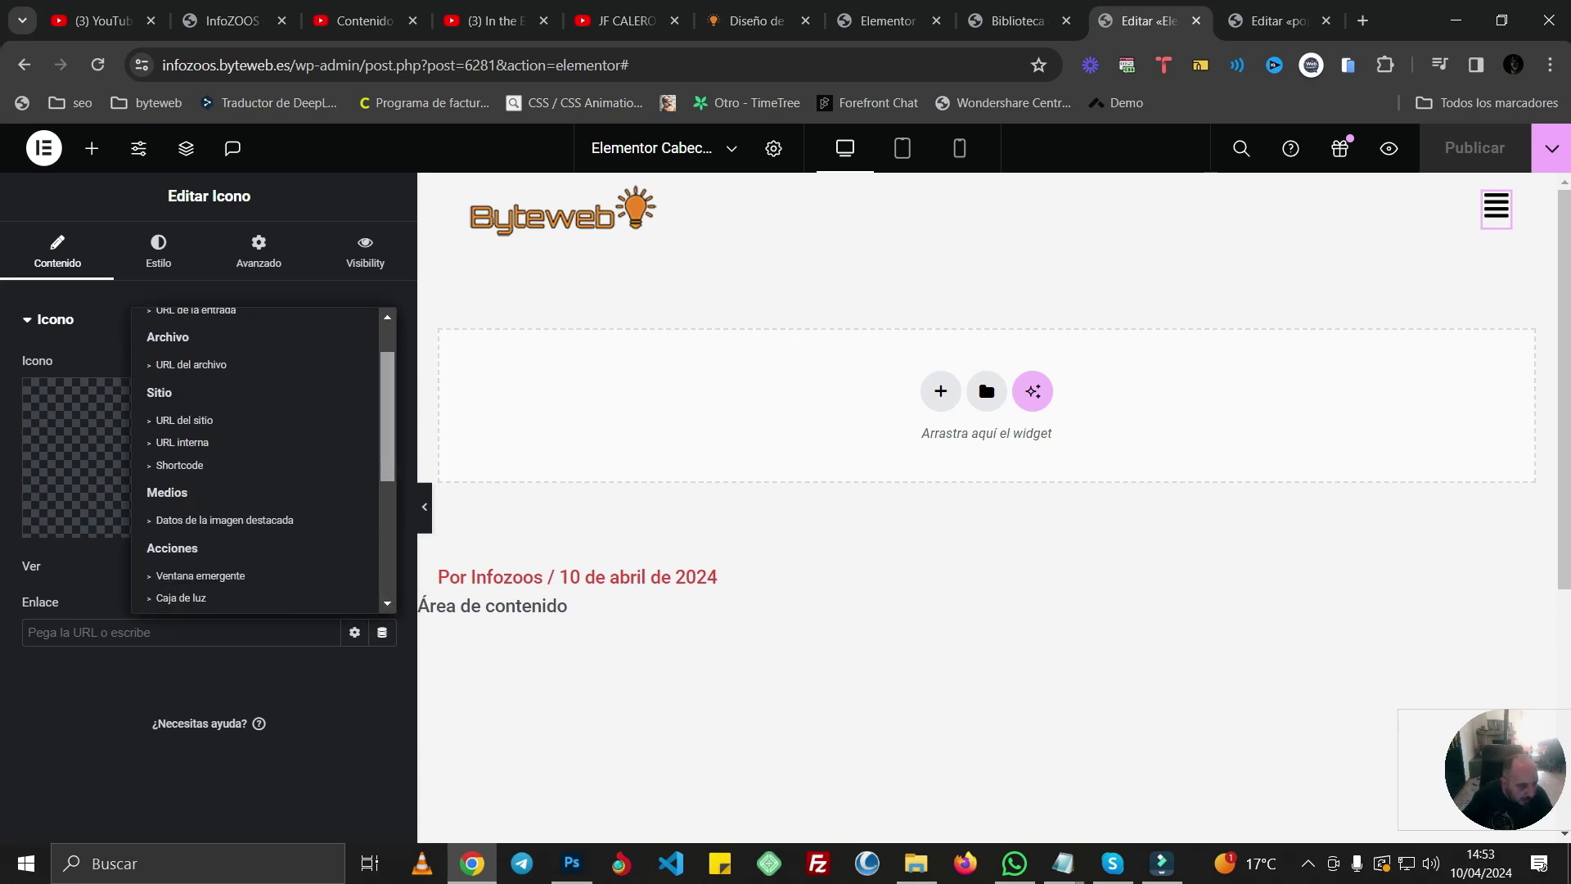
{"action": "left_click", "coordinate": [201, 505]}
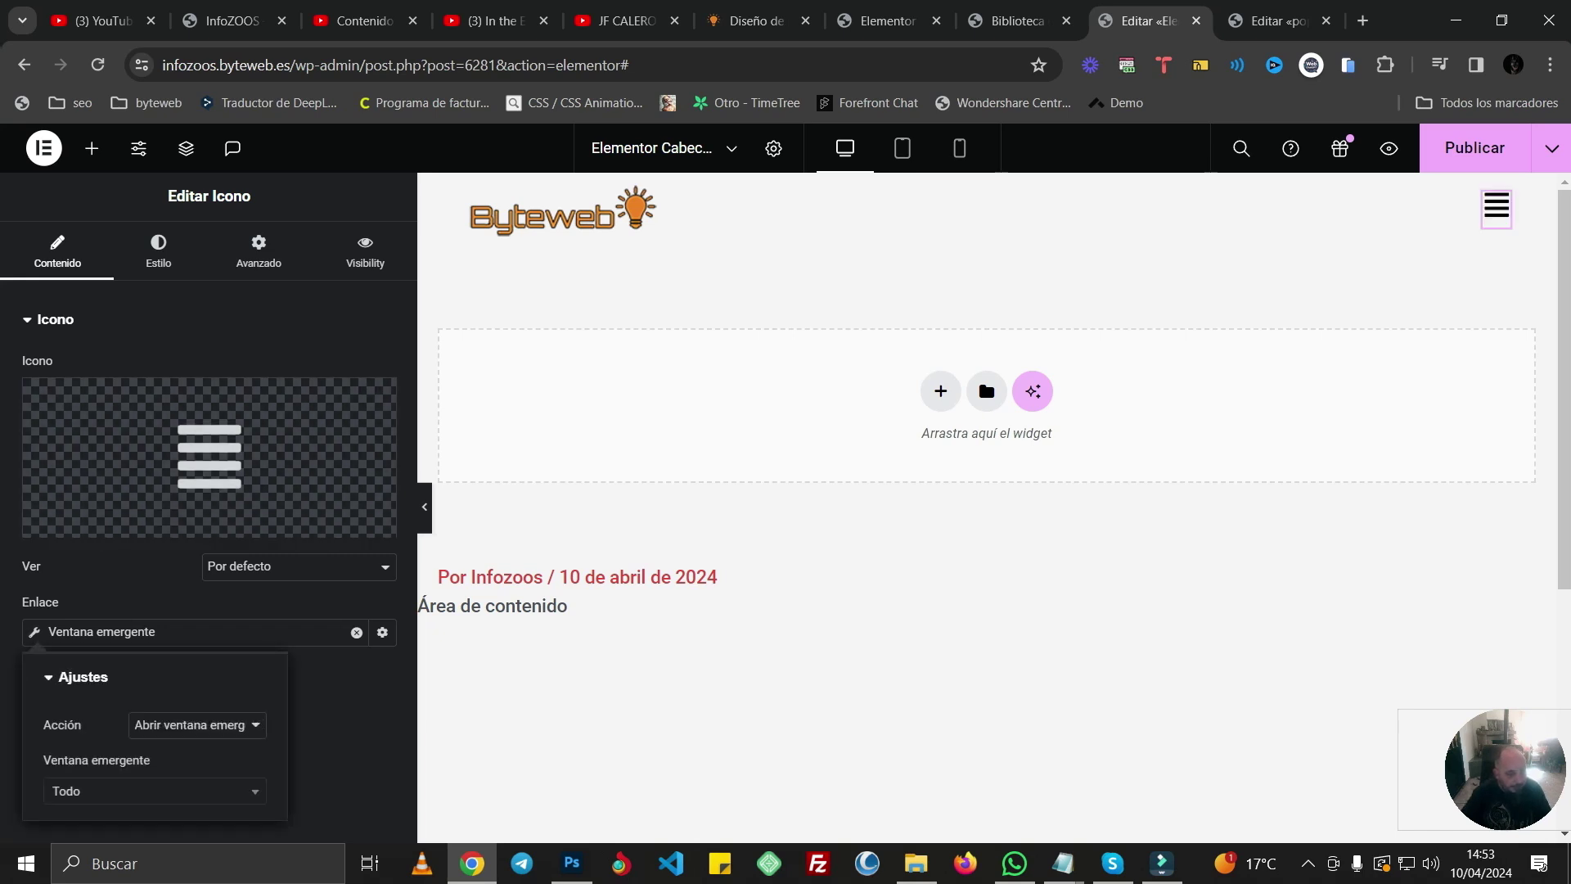
{"action": "left_click", "coordinate": [155, 790]}
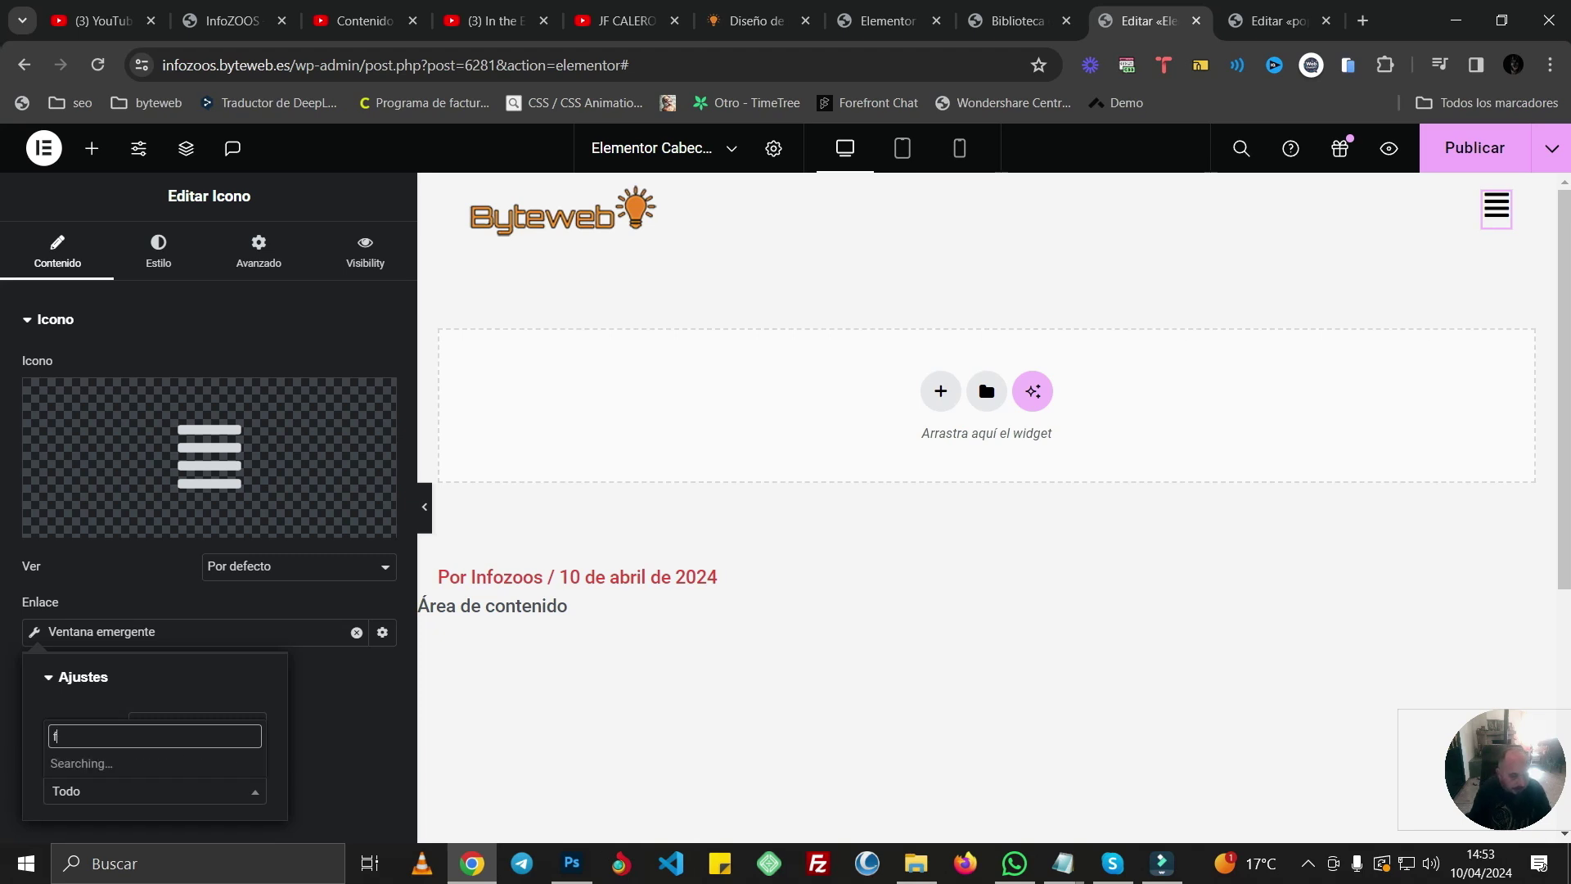
{"action": "type", "text": "fu"}
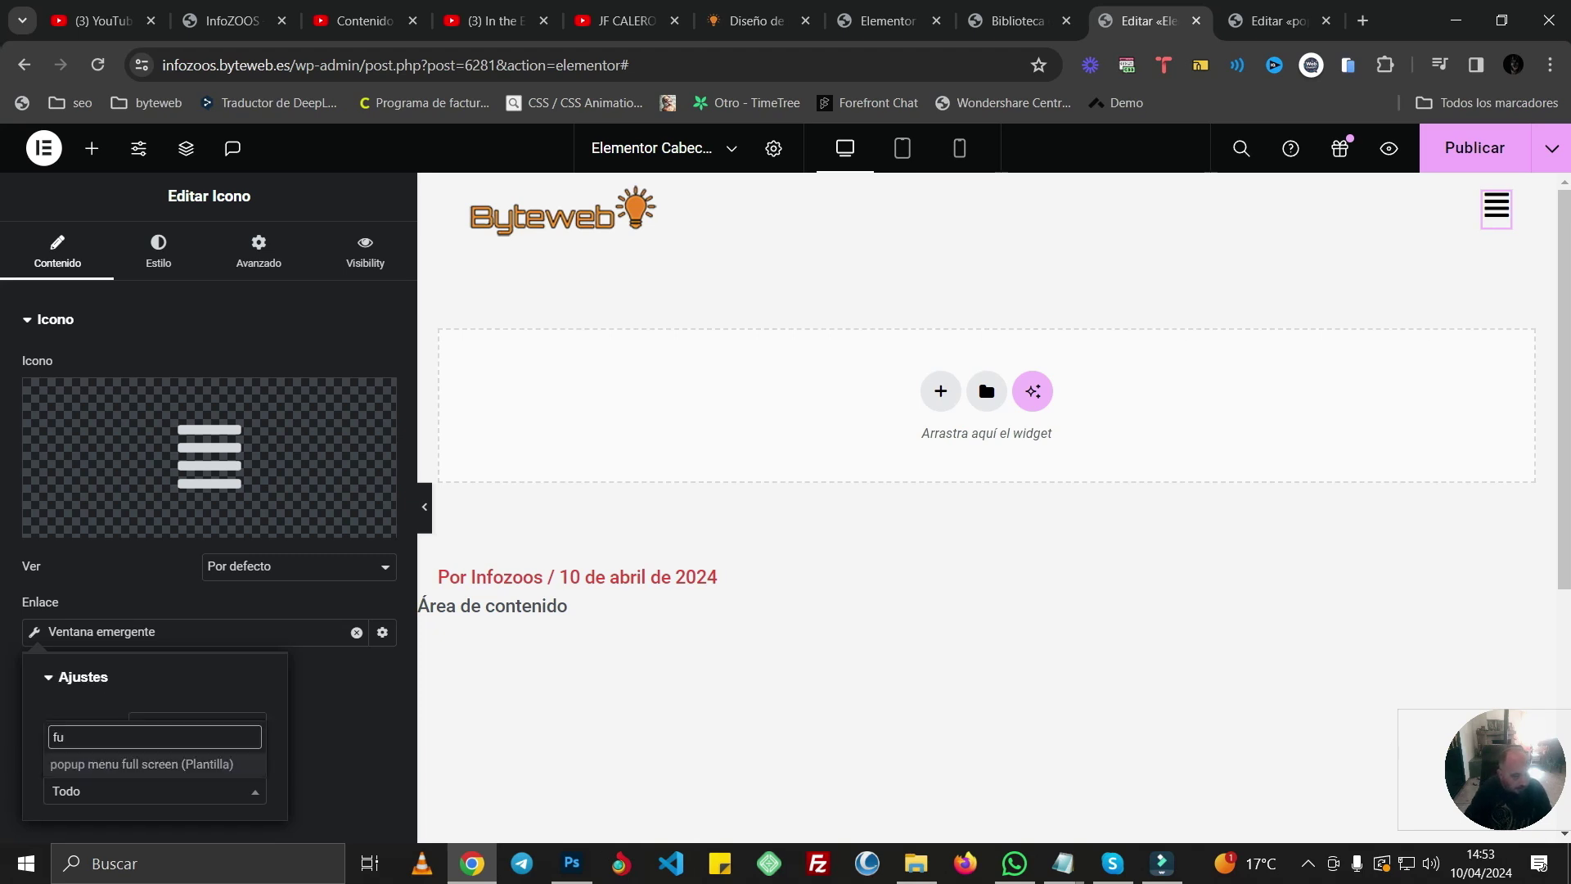
{"action": "key", "text": "Return"}
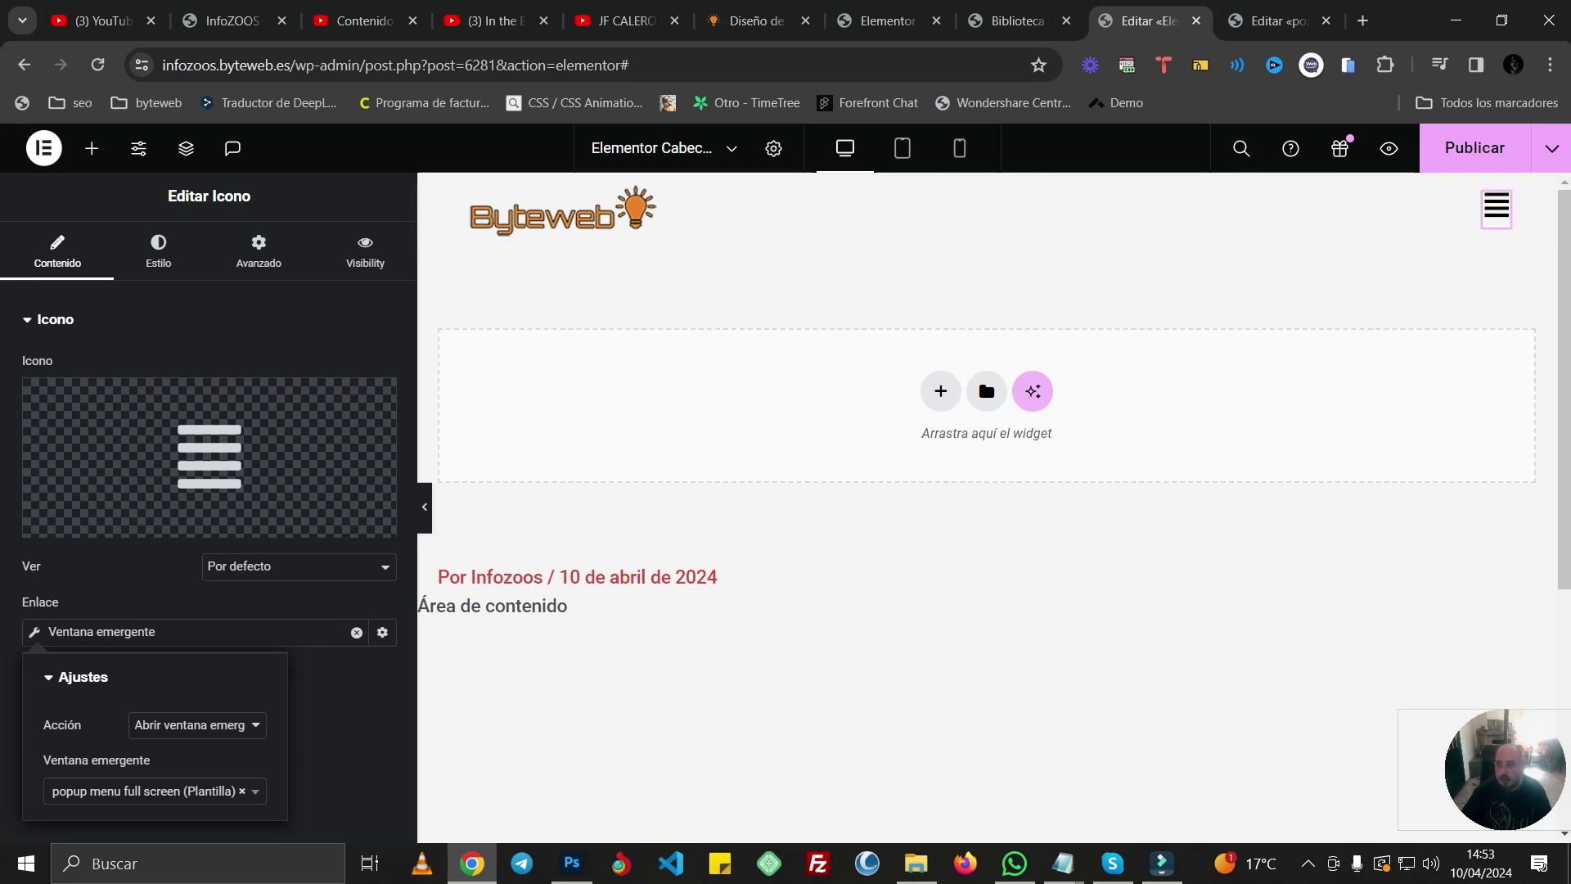
- Save the updated header template and close its publishing options
{"action": "key", "text": "ctrl+s"}
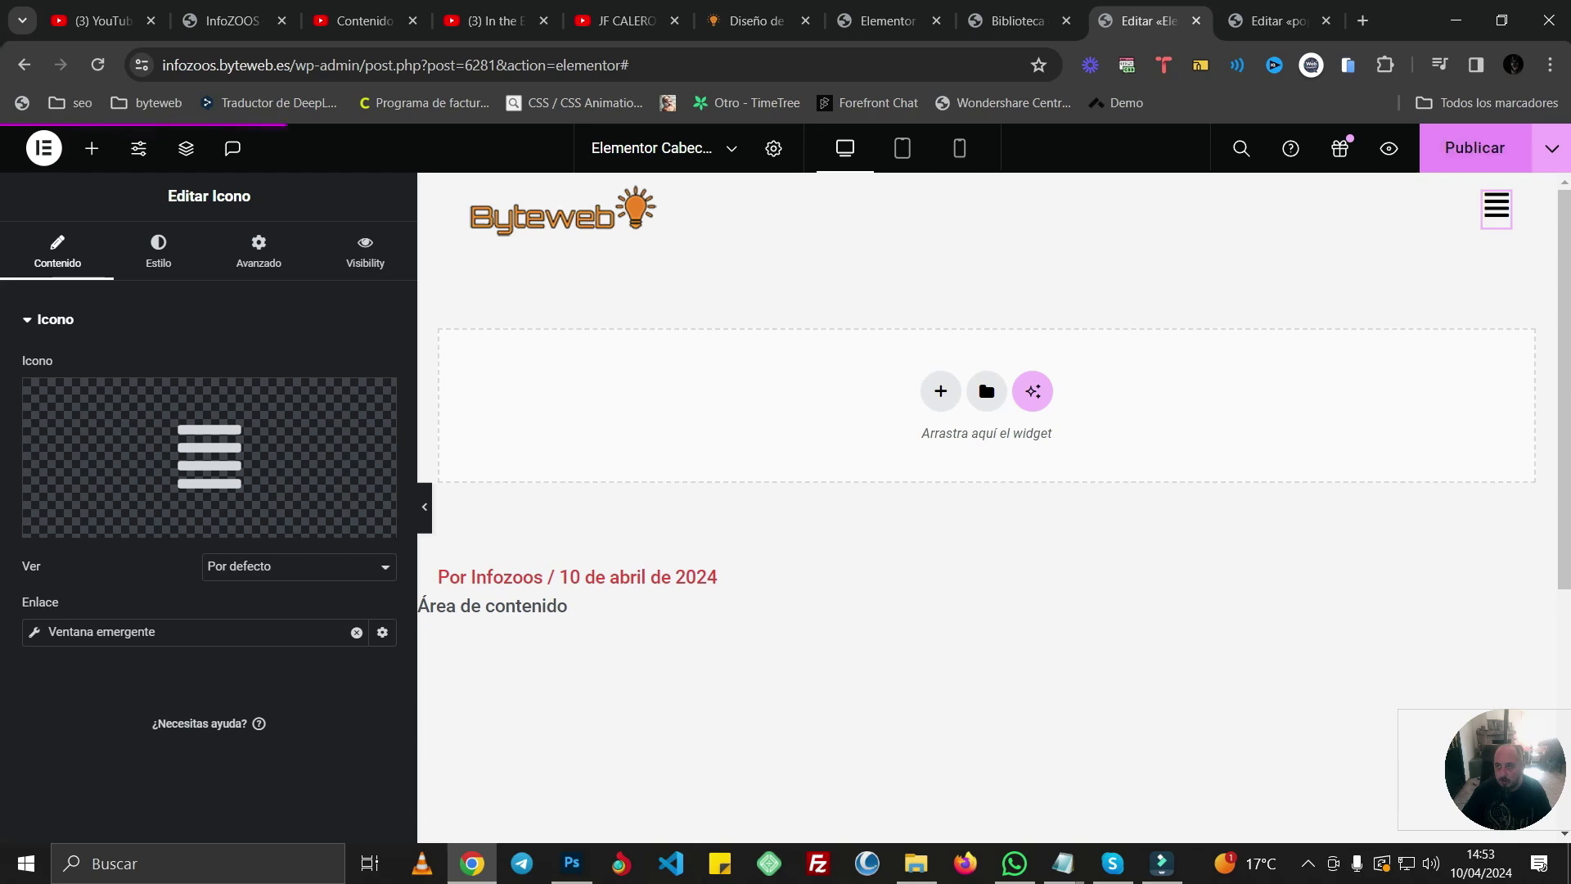
{"action": "left_click", "coordinate": [1552, 148]}
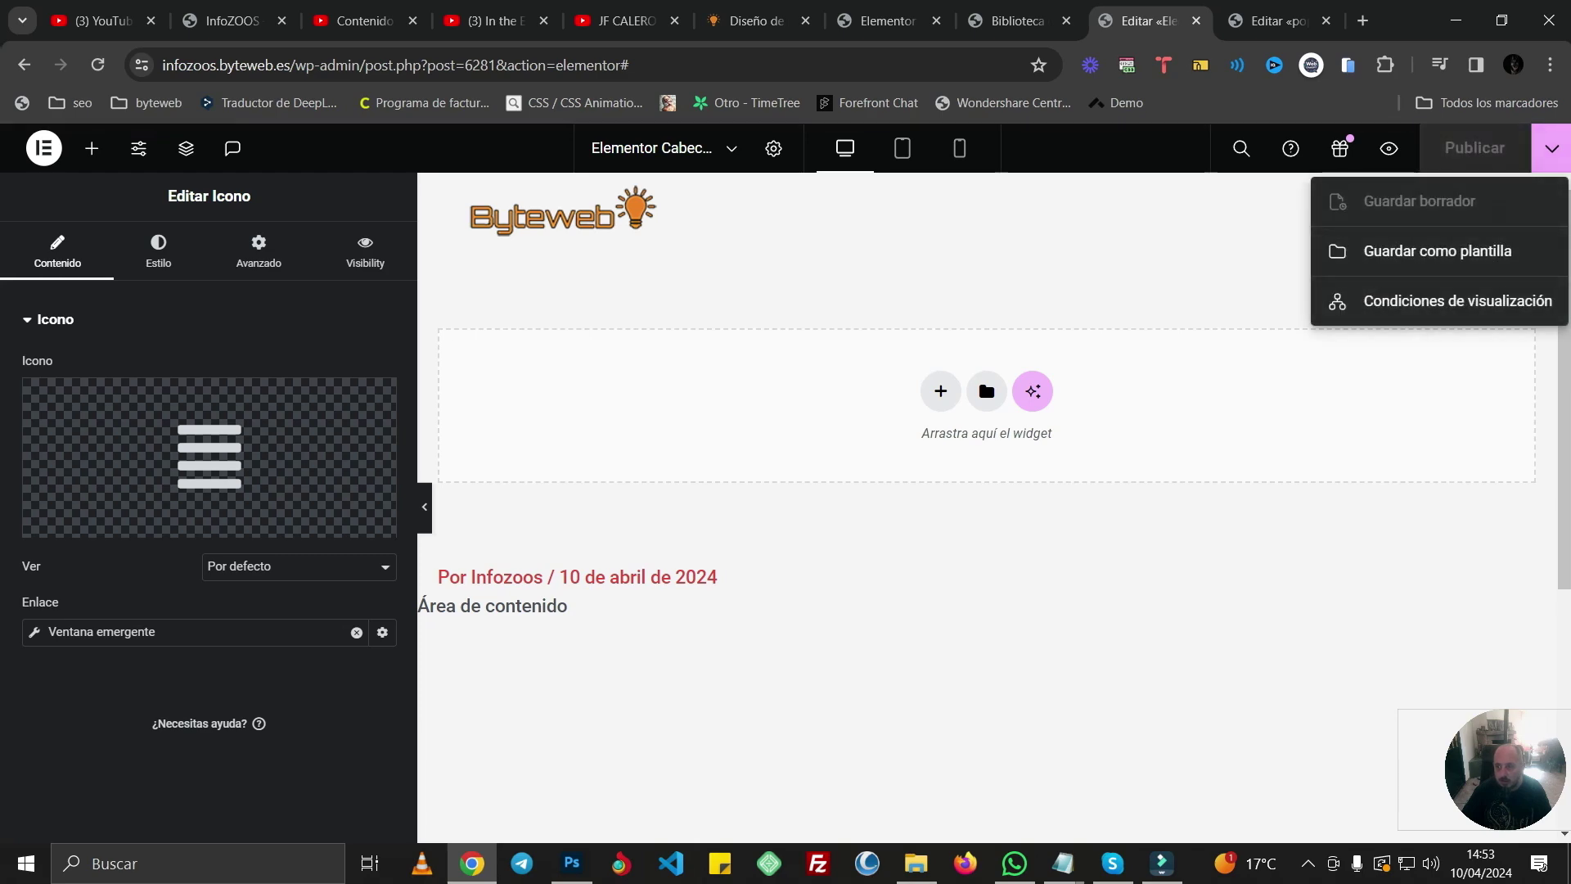
{"action": "left_click", "coordinate": [1211, 282]}
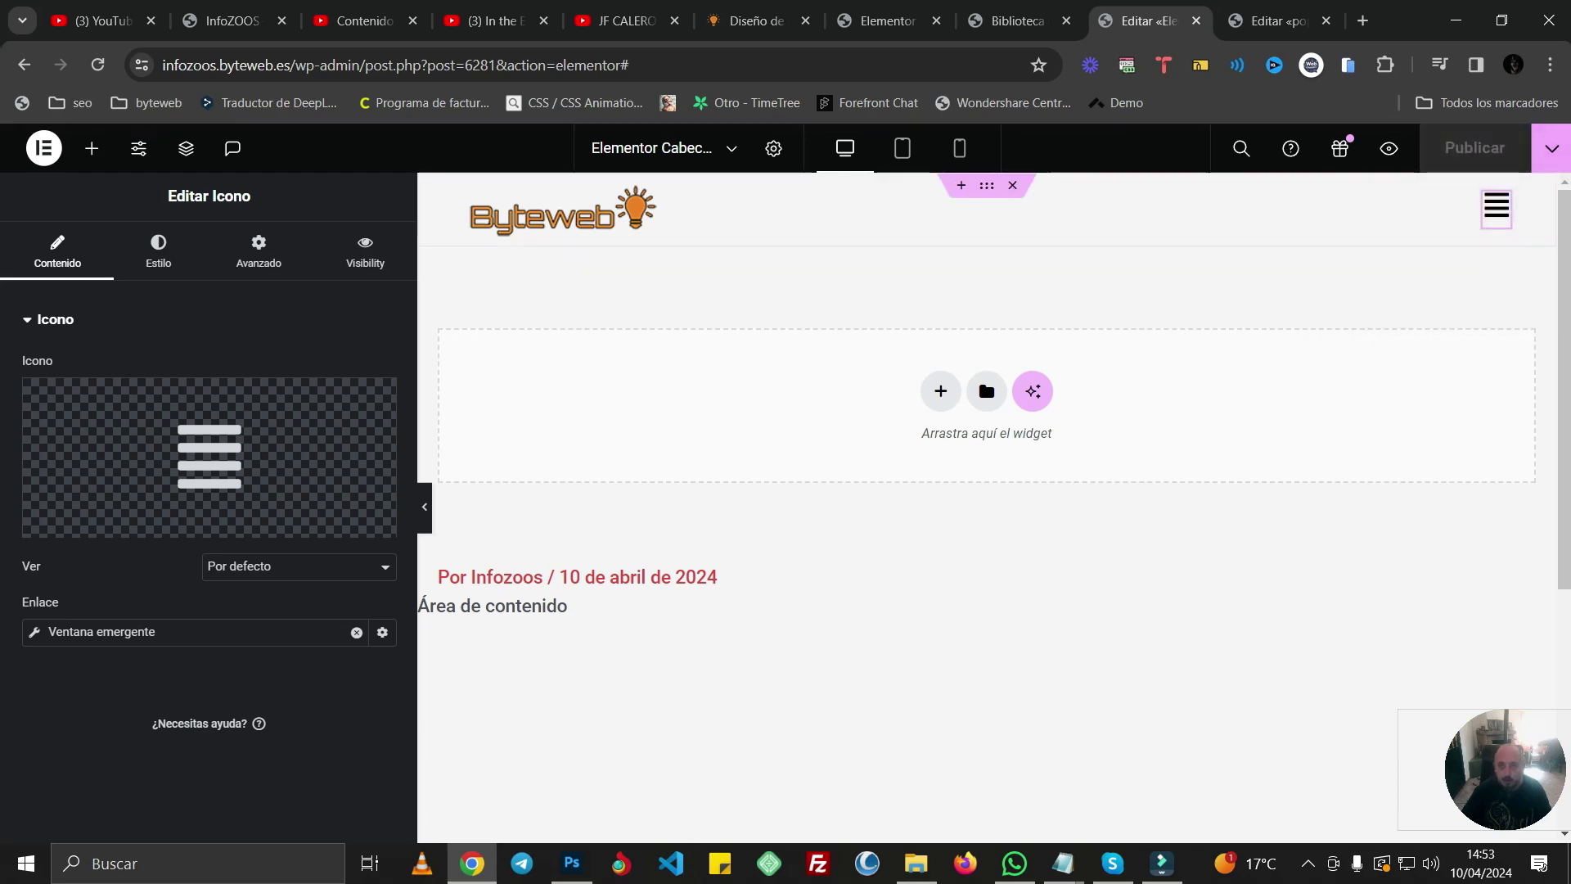
- Reload the live InfoZOOS home page and open the full-screen popup menu from the new header's icon
{"action": "left_click", "coordinate": [232, 21]}
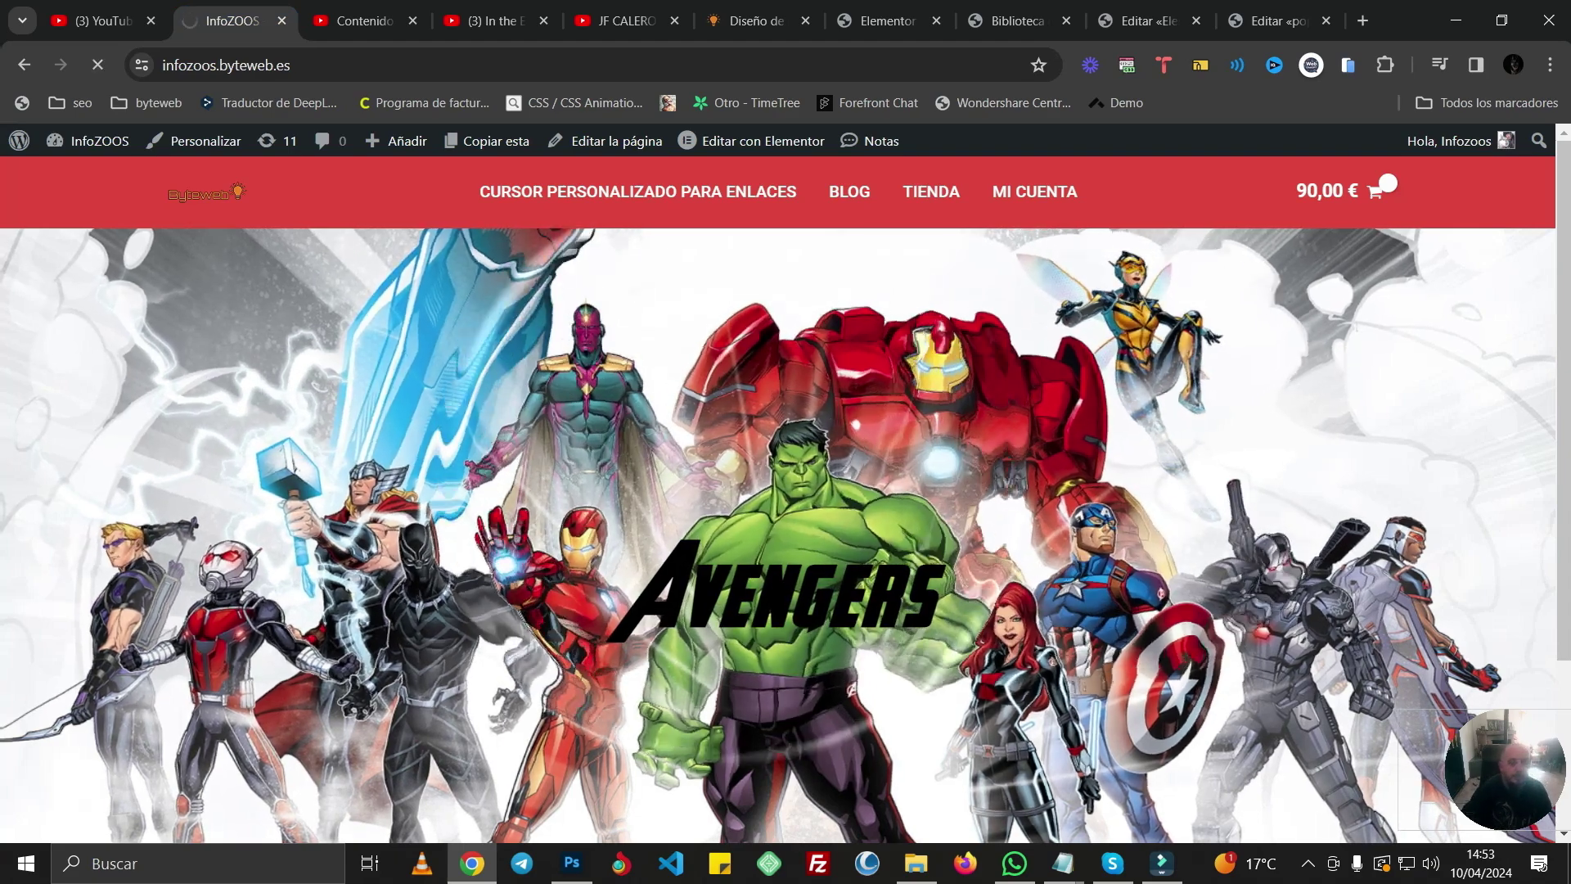
{"action": "key", "text": "F5"}
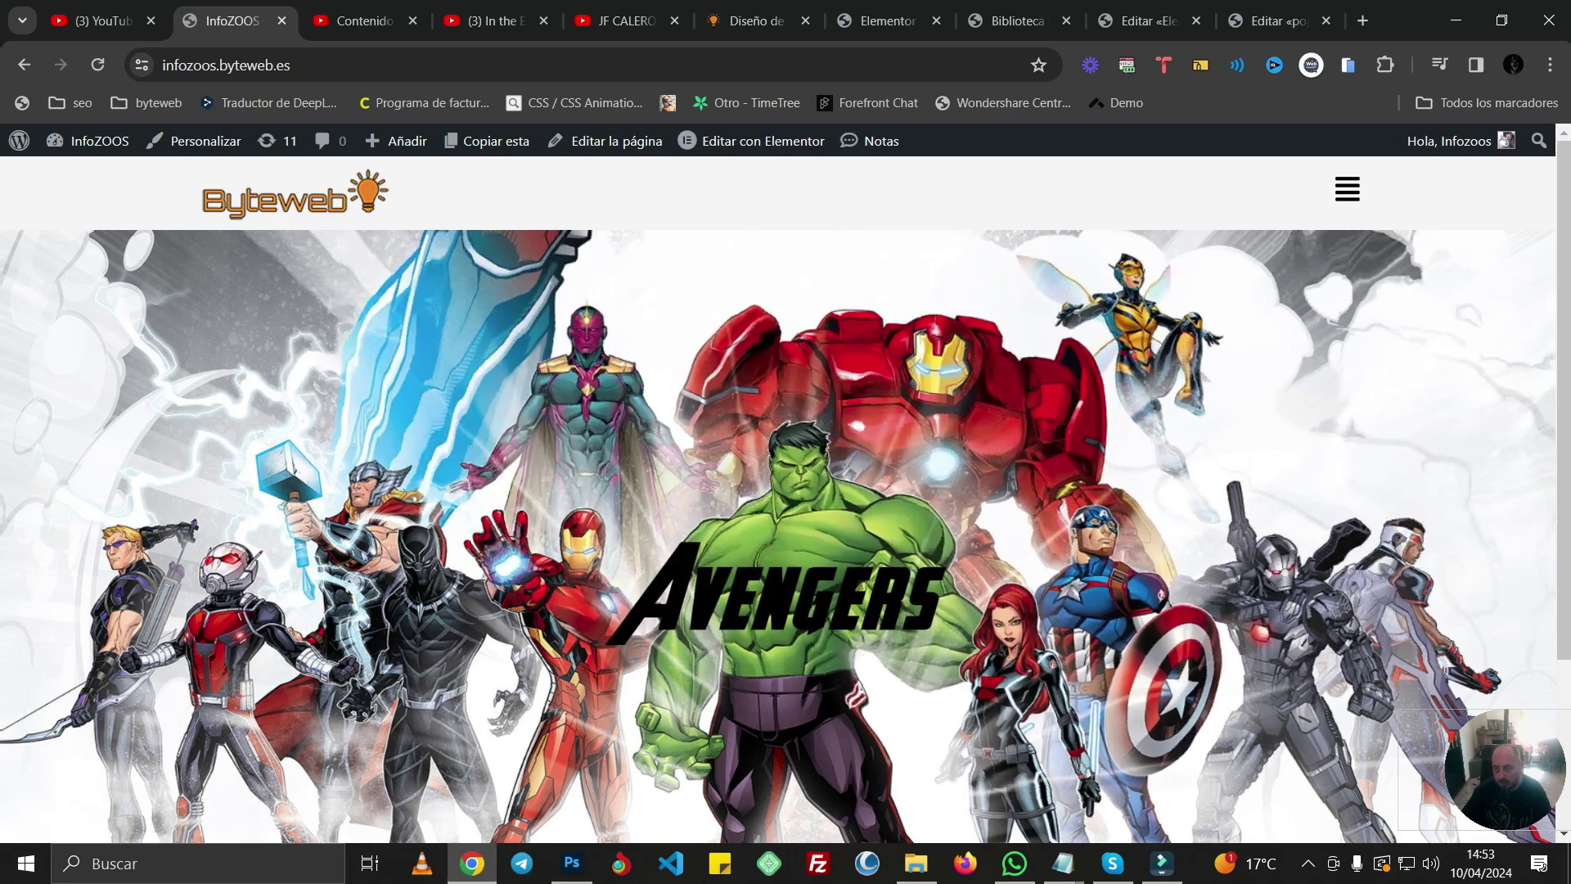
{"action": "left_click", "coordinate": [1347, 189]}
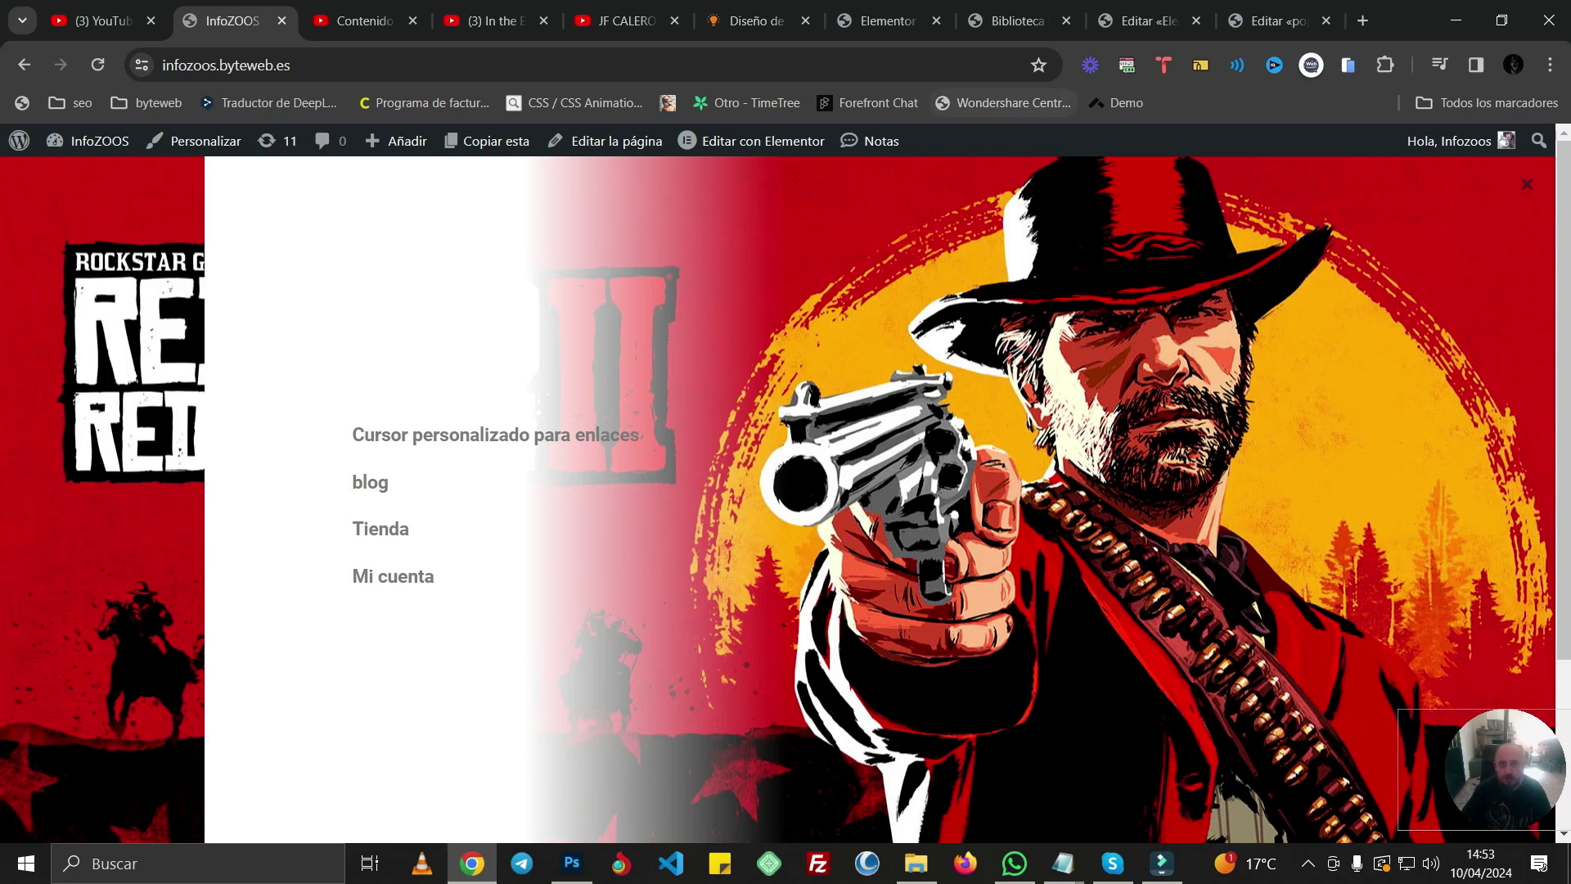
- Set the content width of the popup template's outer container to Ancho completo
{"action": "left_click", "coordinate": [888, 20]}
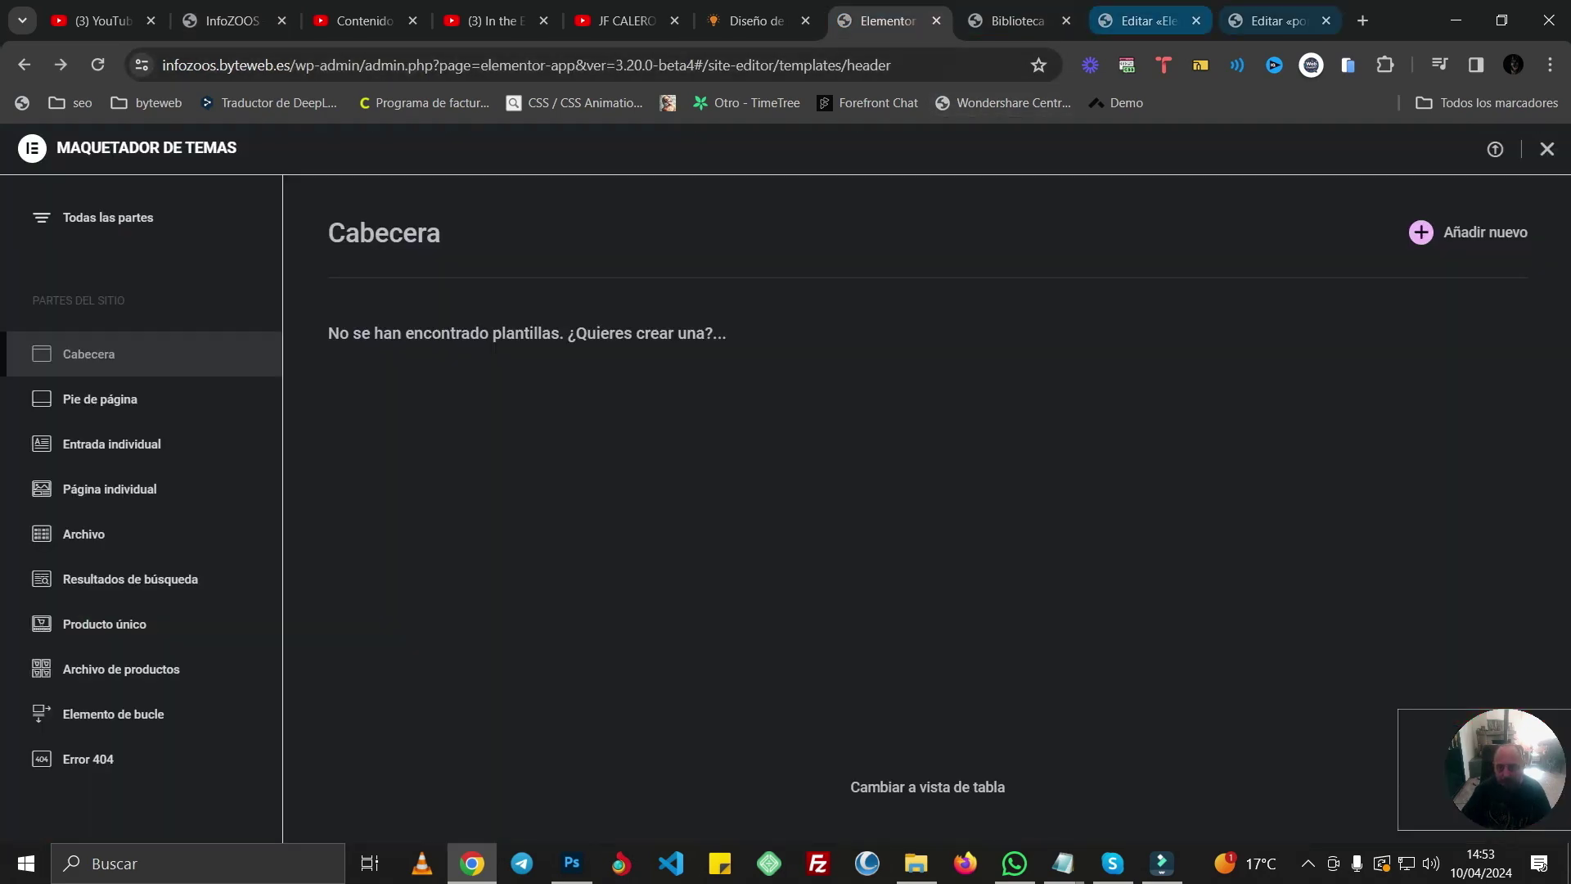
{"action": "left_click", "coordinate": [1277, 21]}
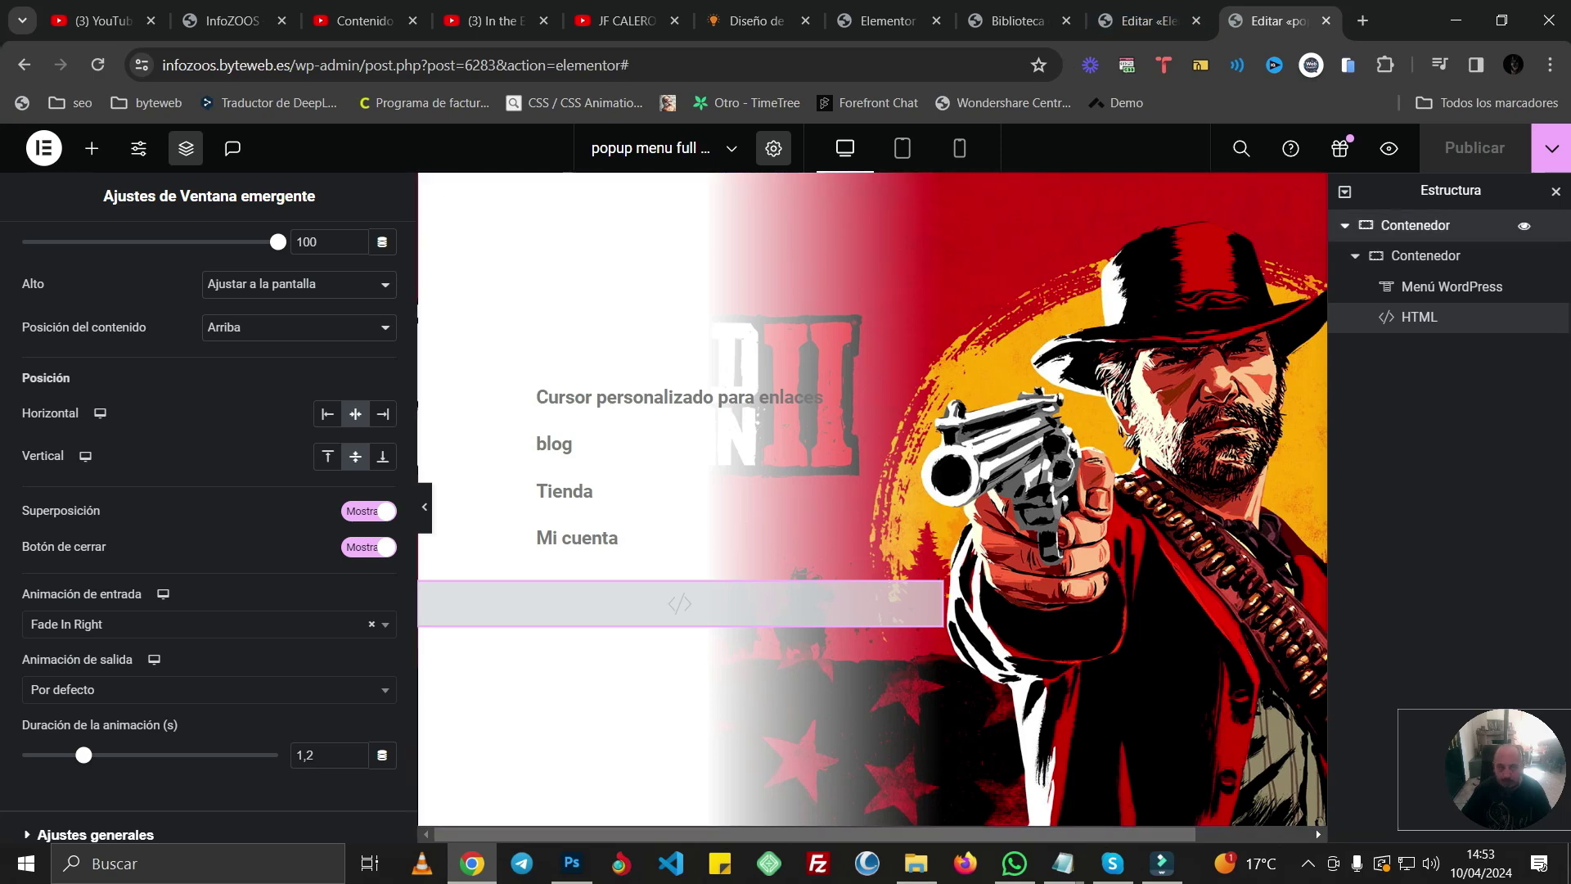
{"action": "left_click", "coordinate": [1440, 225]}
{"action": "left_click", "coordinate": [60, 251]}
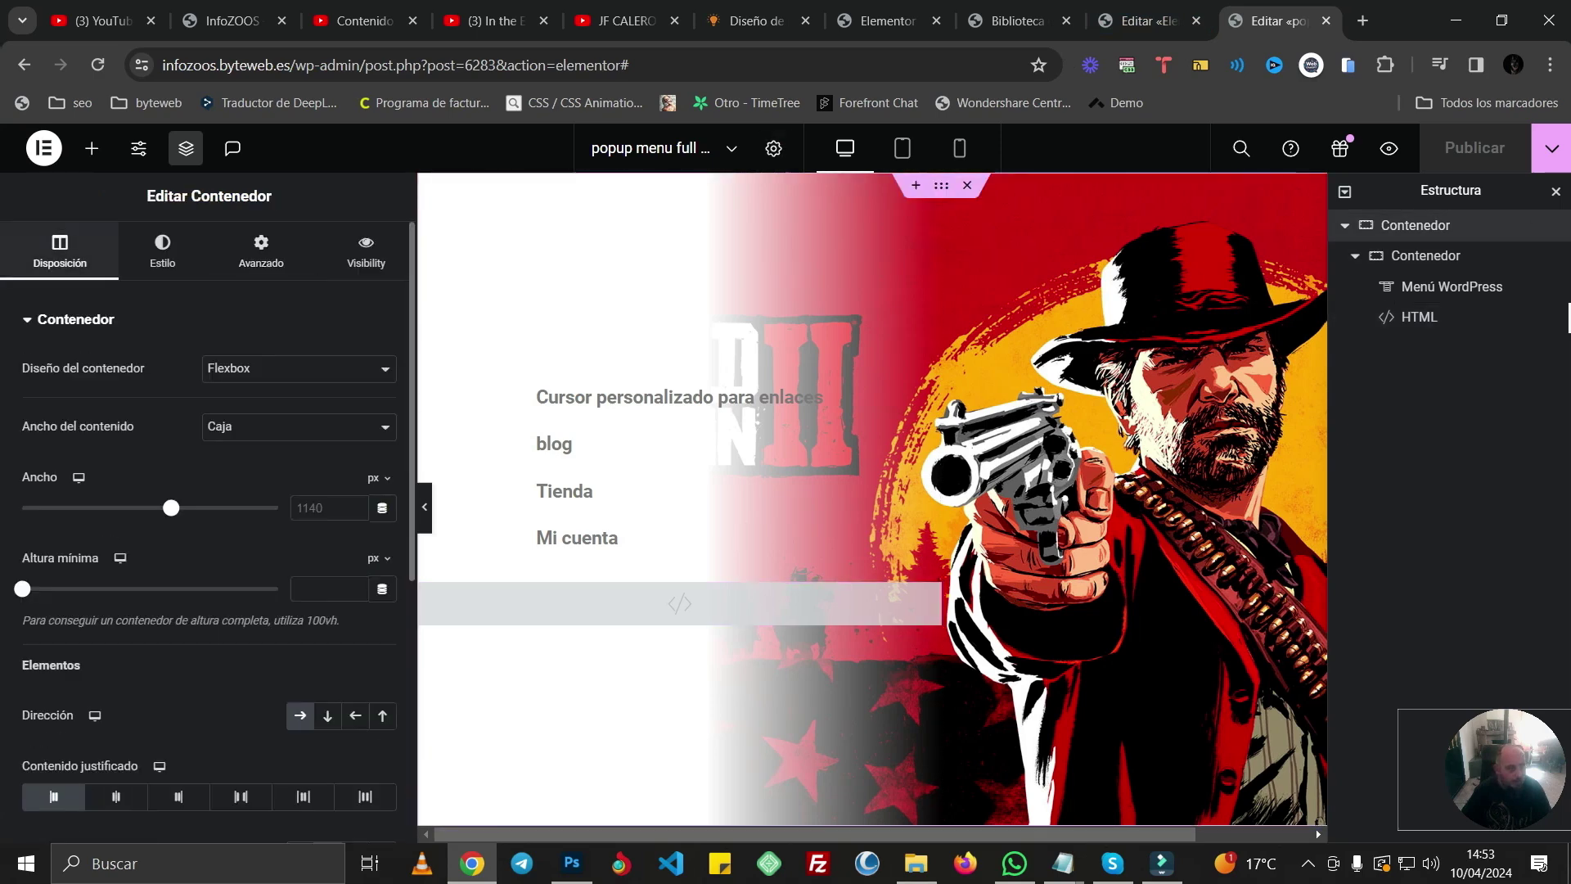
{"action": "left_click", "coordinate": [299, 427]}
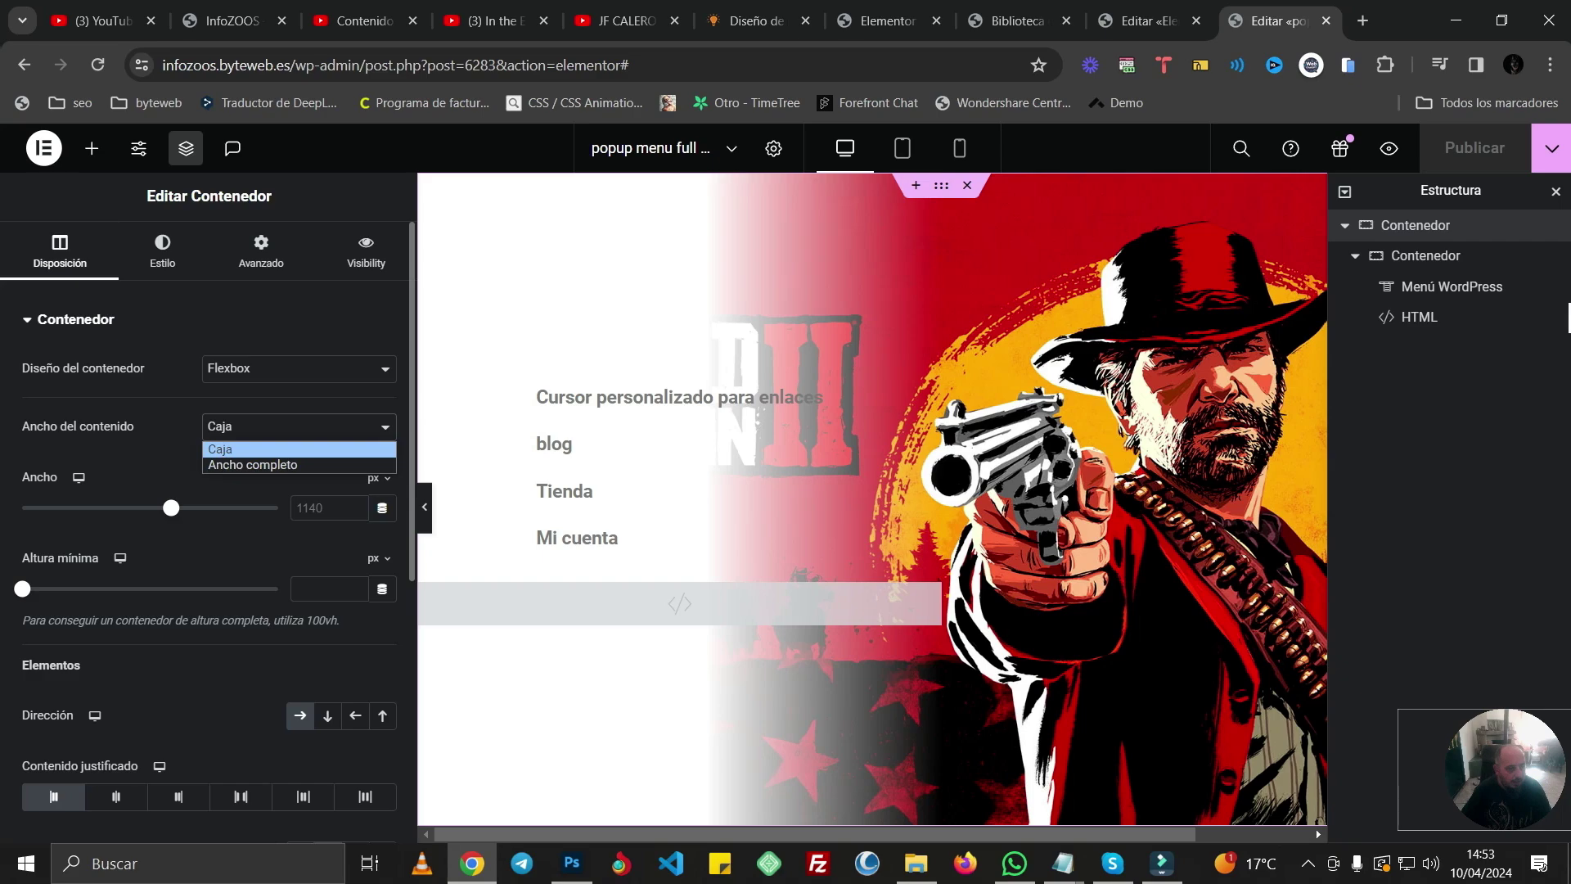
{"action": "left_click", "coordinate": [246, 463]}
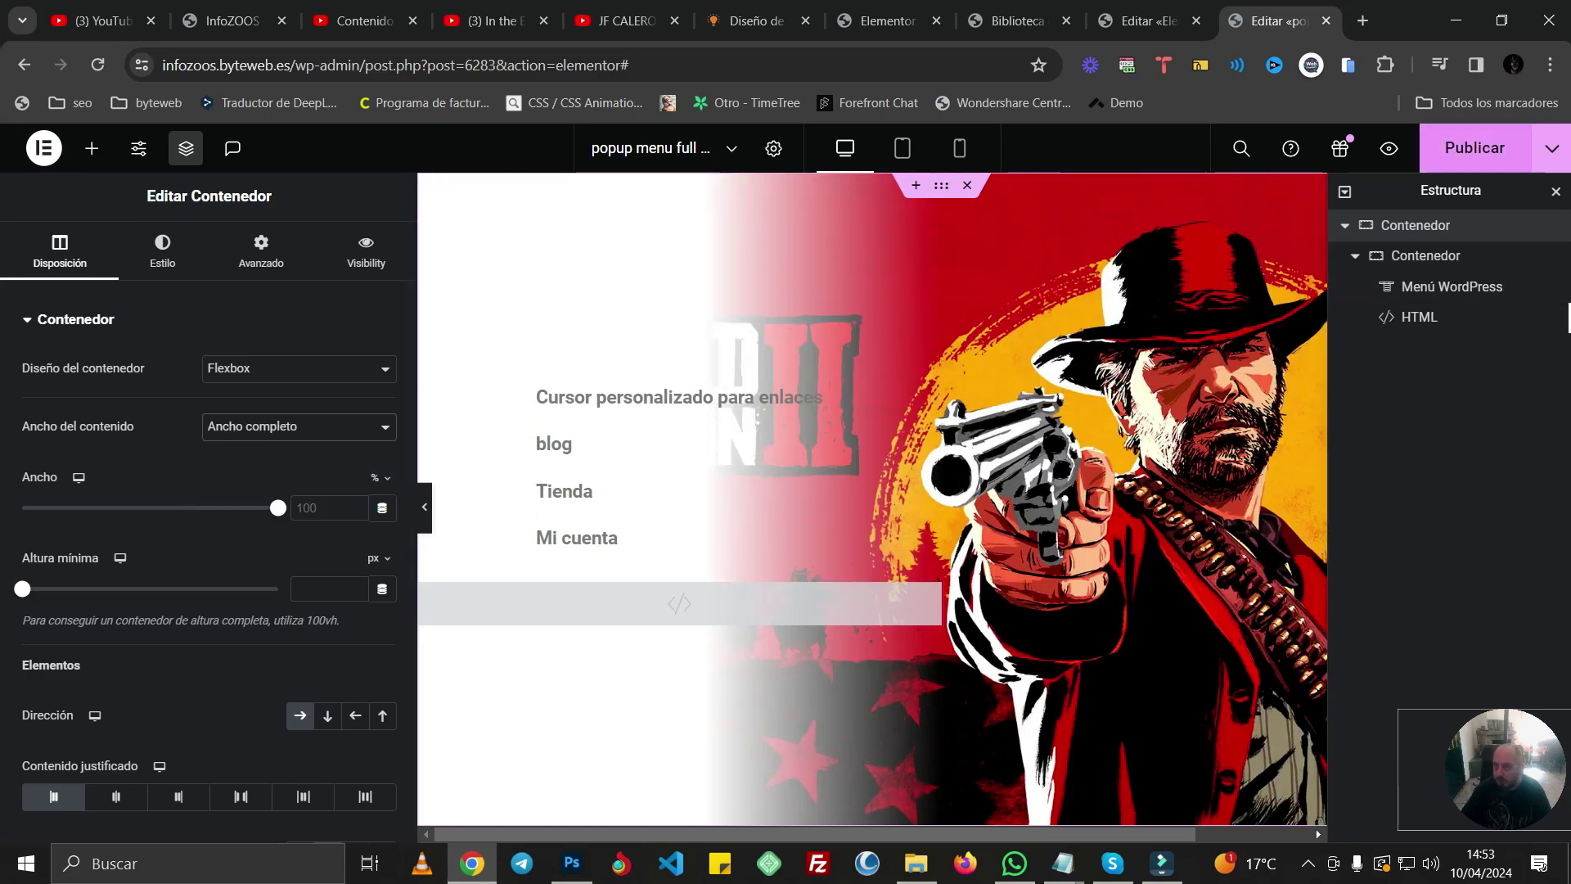
- Publish the updated popup template, leaving its conditions, triggers and advanced rules unset
{"action": "left_click", "coordinate": [1474, 147]}
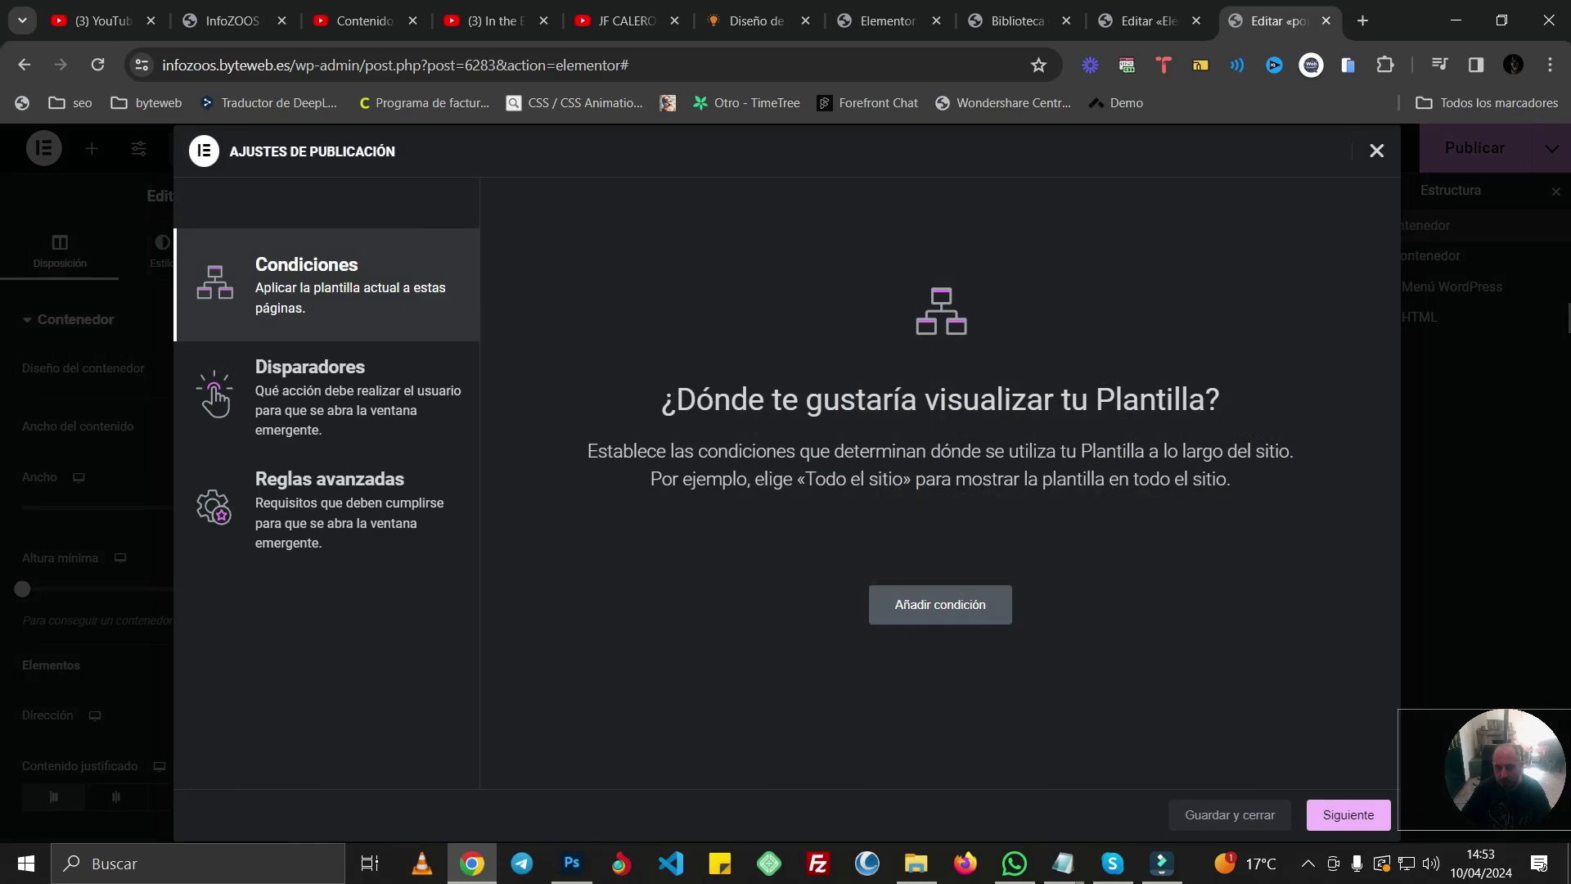
{"action": "left_click", "coordinate": [1348, 815]}
{"action": "left_click", "coordinate": [1348, 815]}
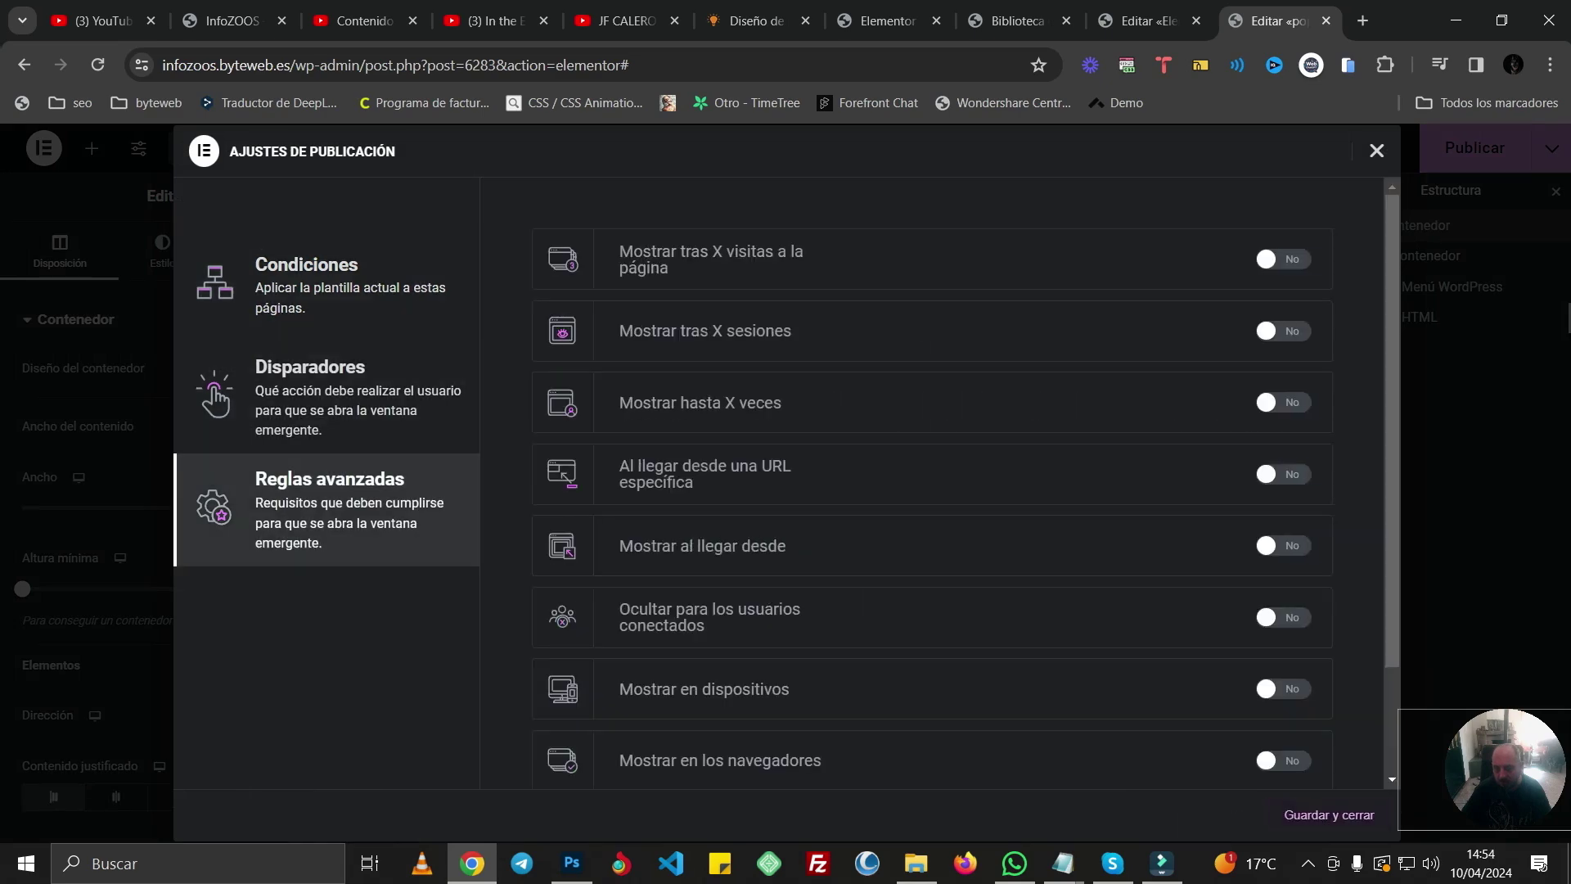
{"action": "left_click", "coordinate": [1329, 814]}
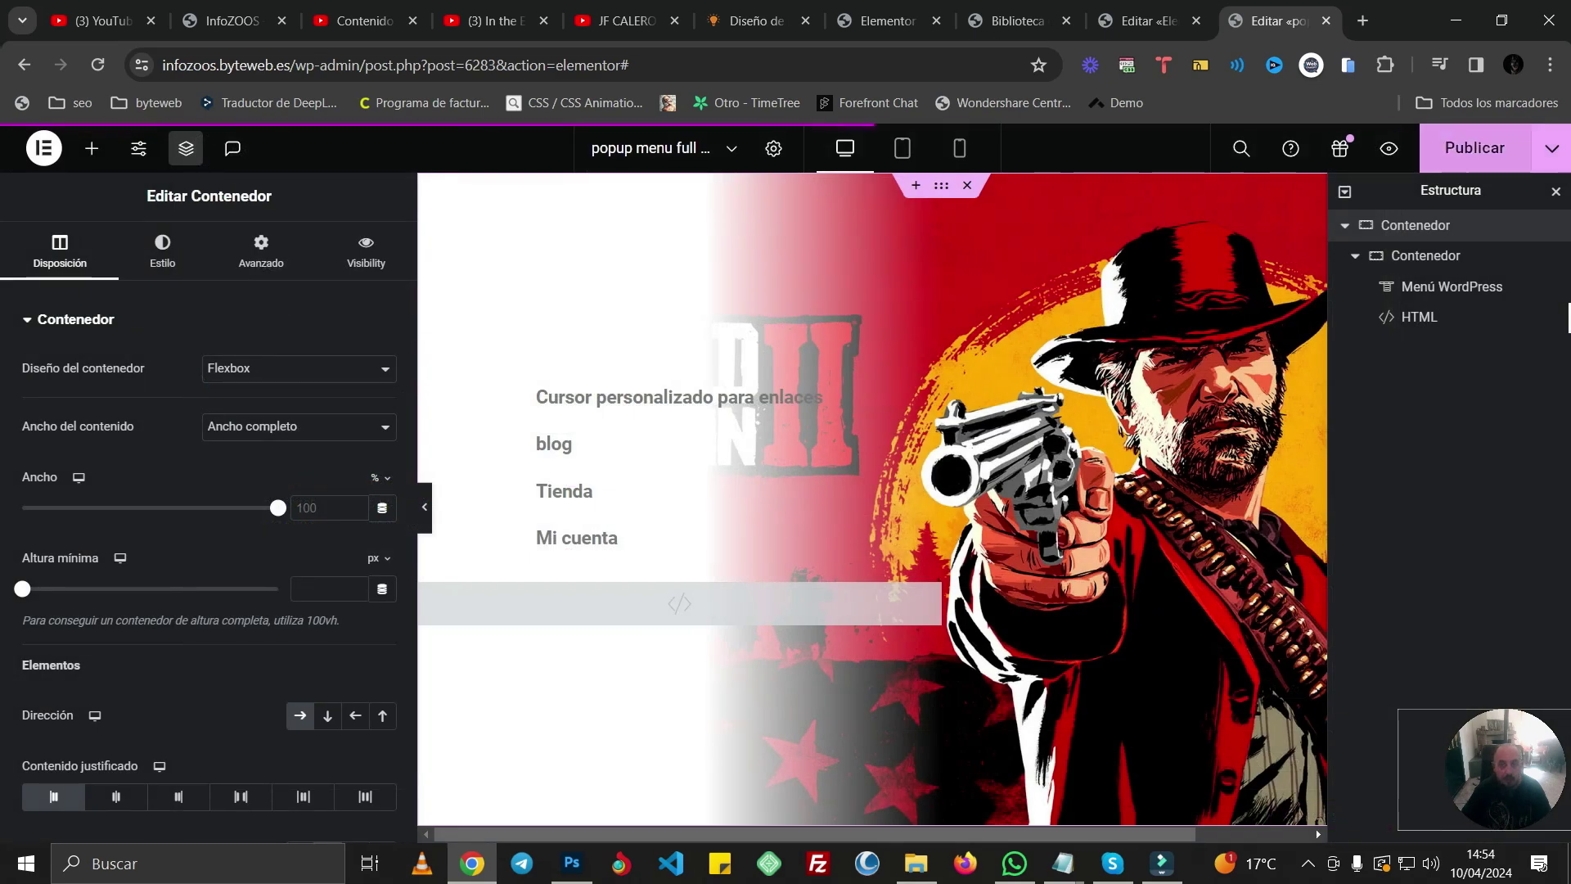
- Check the popup menu and its hover images on the live home page, and preview the popup template in mobile view
{"action": "left_click", "coordinate": [232, 20]}
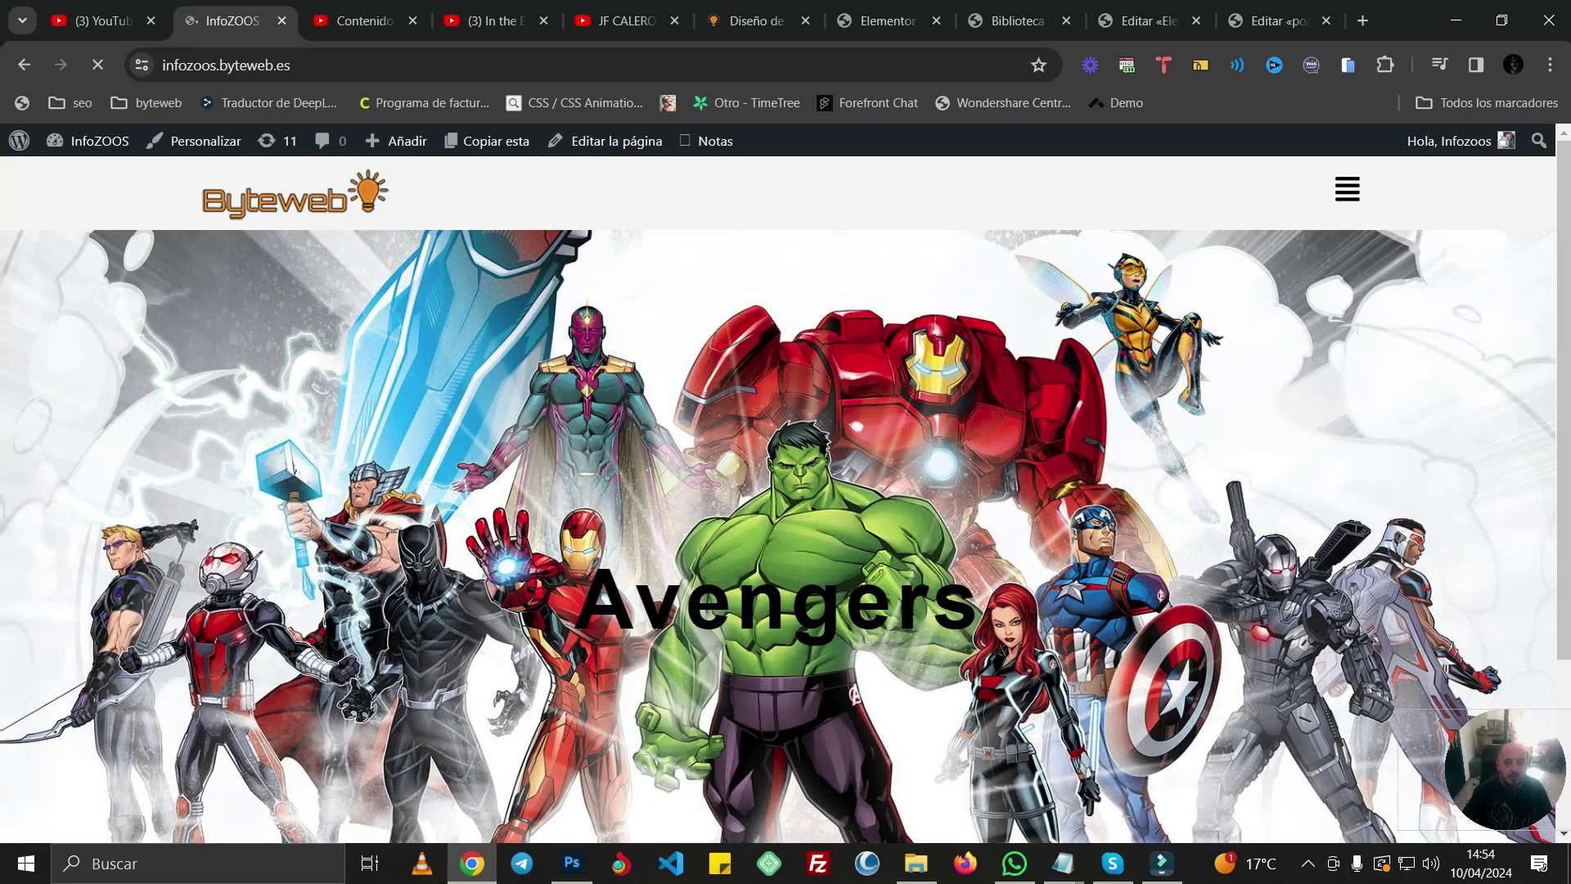
{"action": "left_click", "coordinate": [1347, 189]}
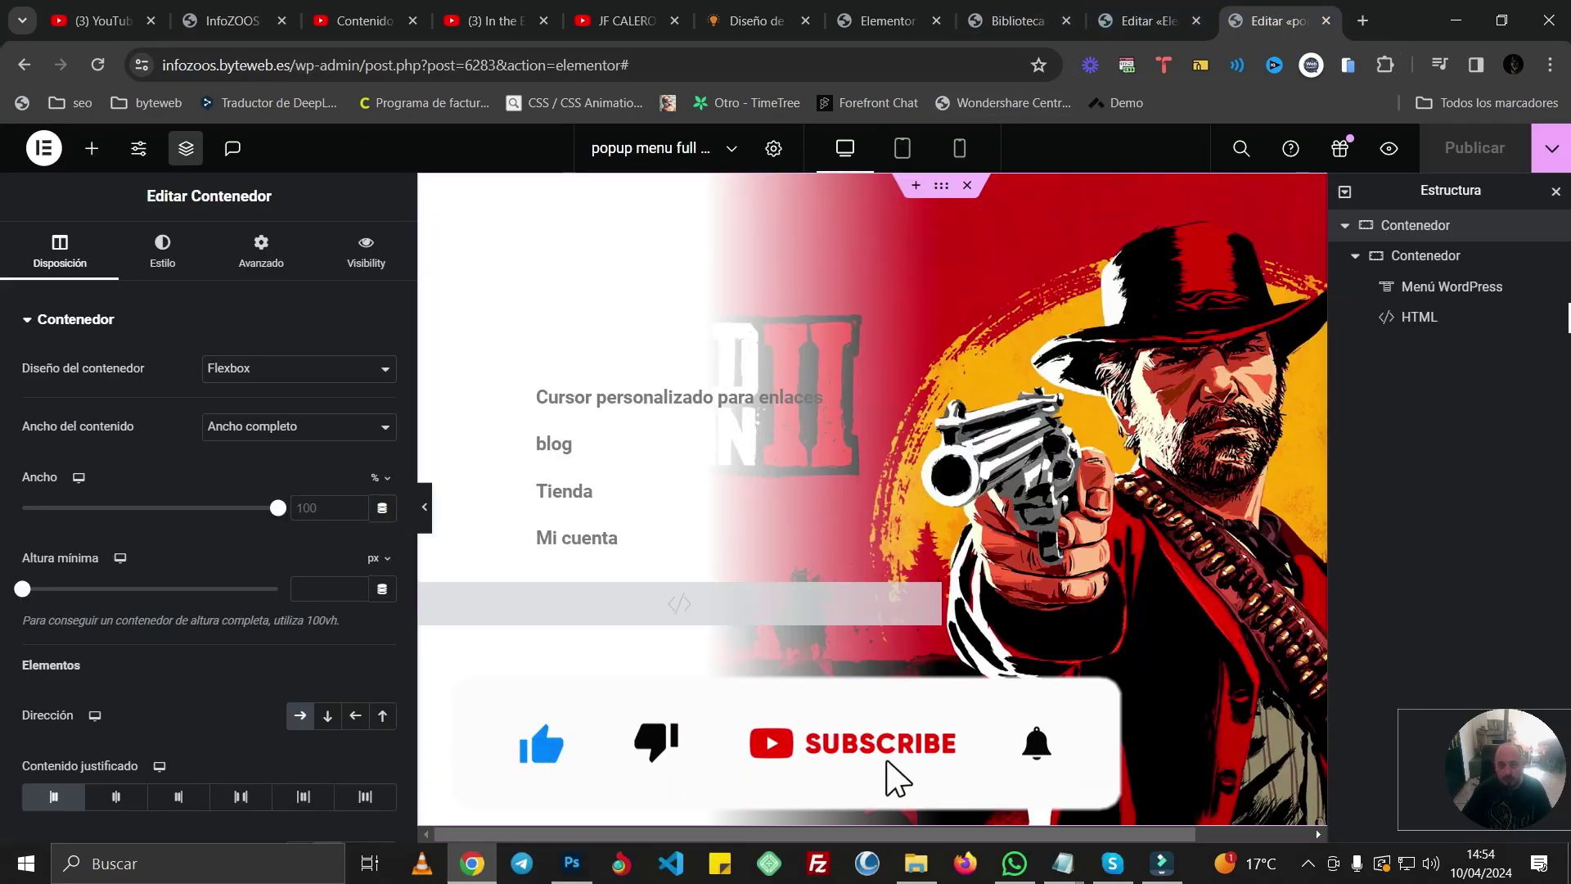
{"action": "left_click", "coordinate": [960, 148]}
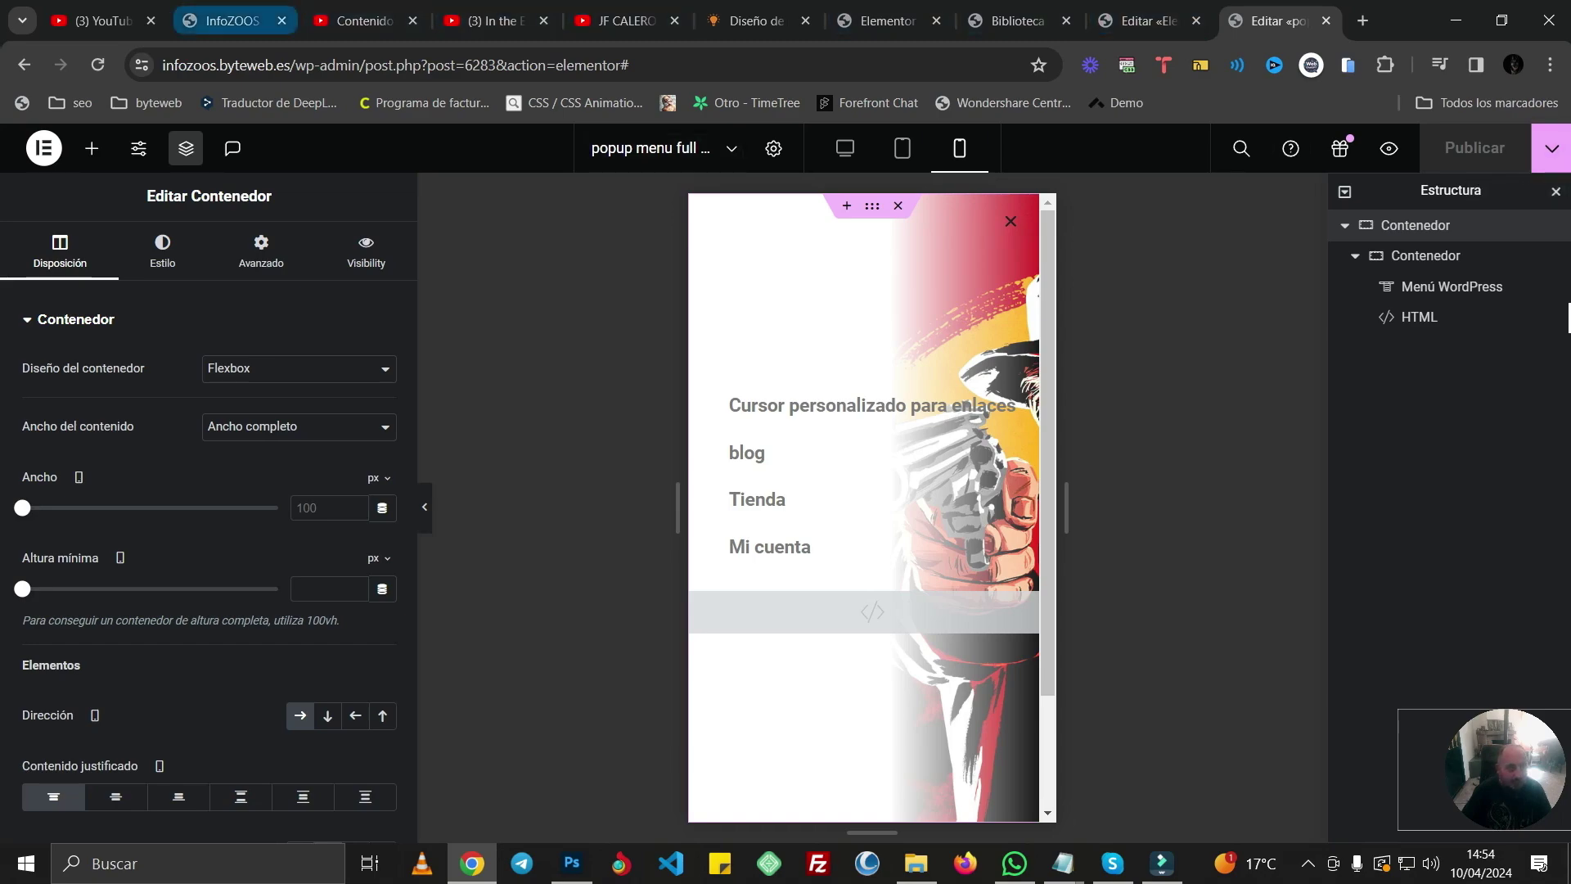
{"action": "left_click", "coordinate": [232, 21]}
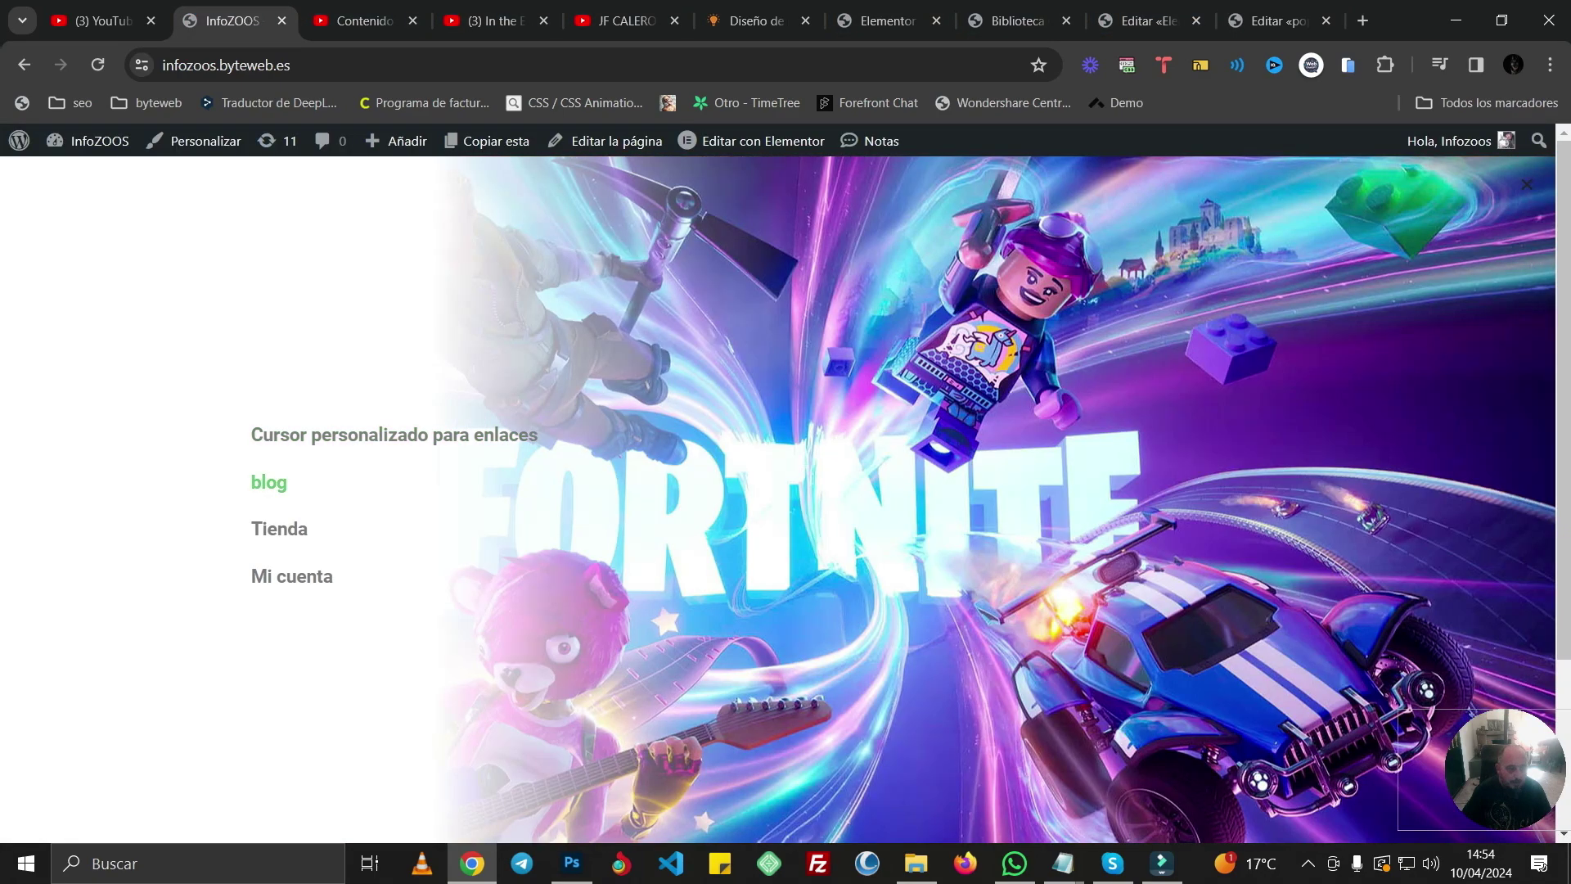